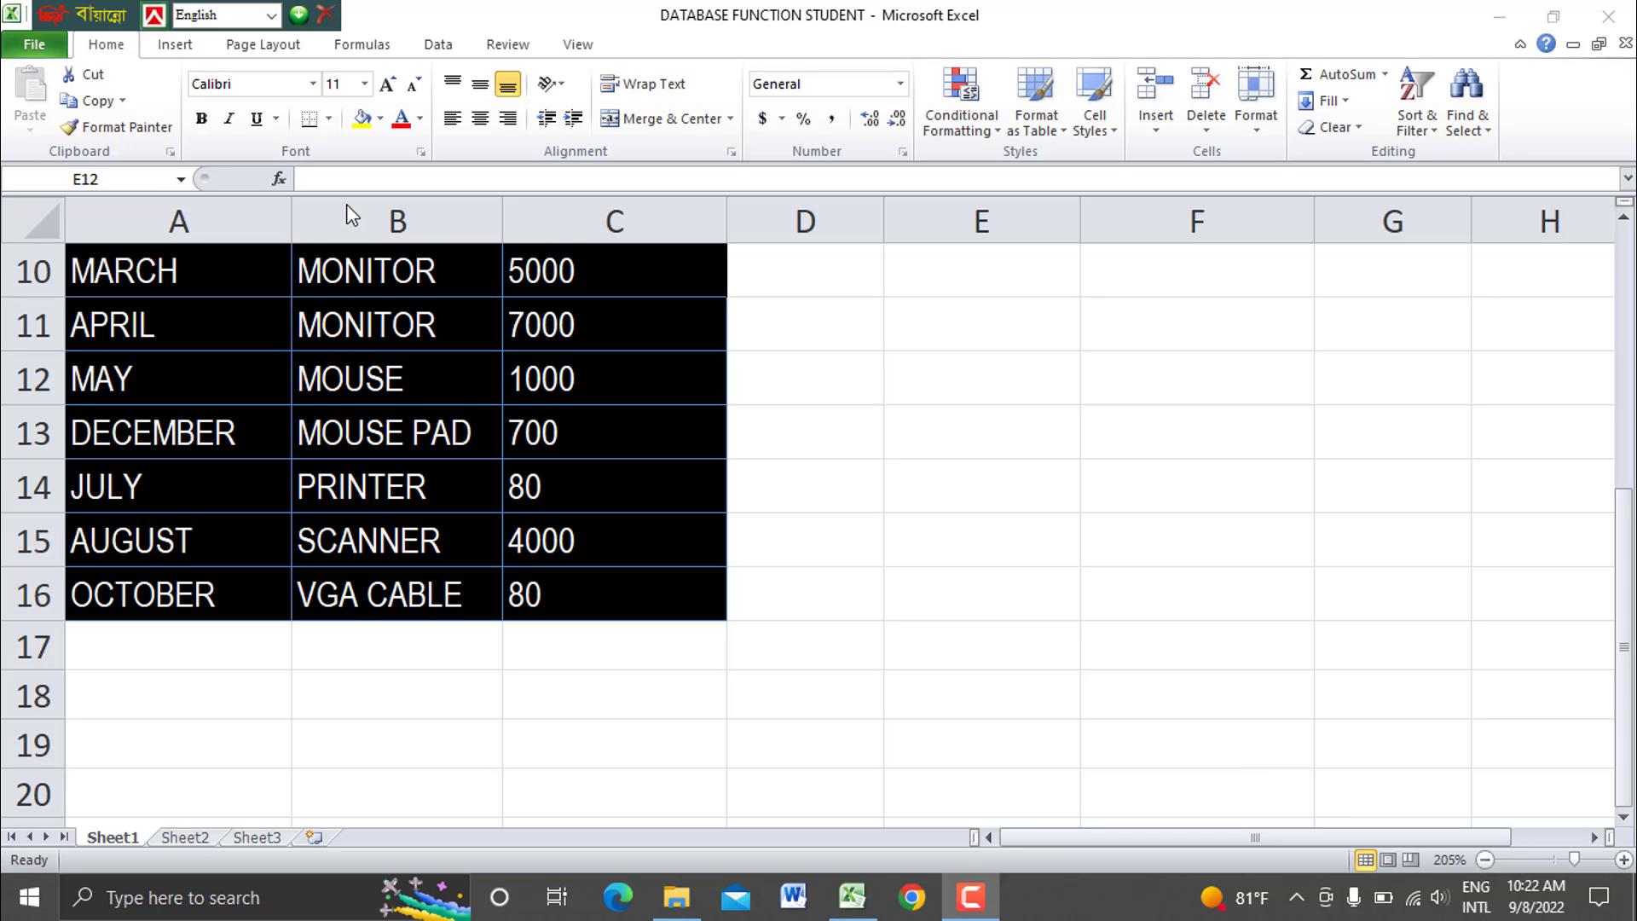
{"action": "left_click", "coordinate": [175, 44]}
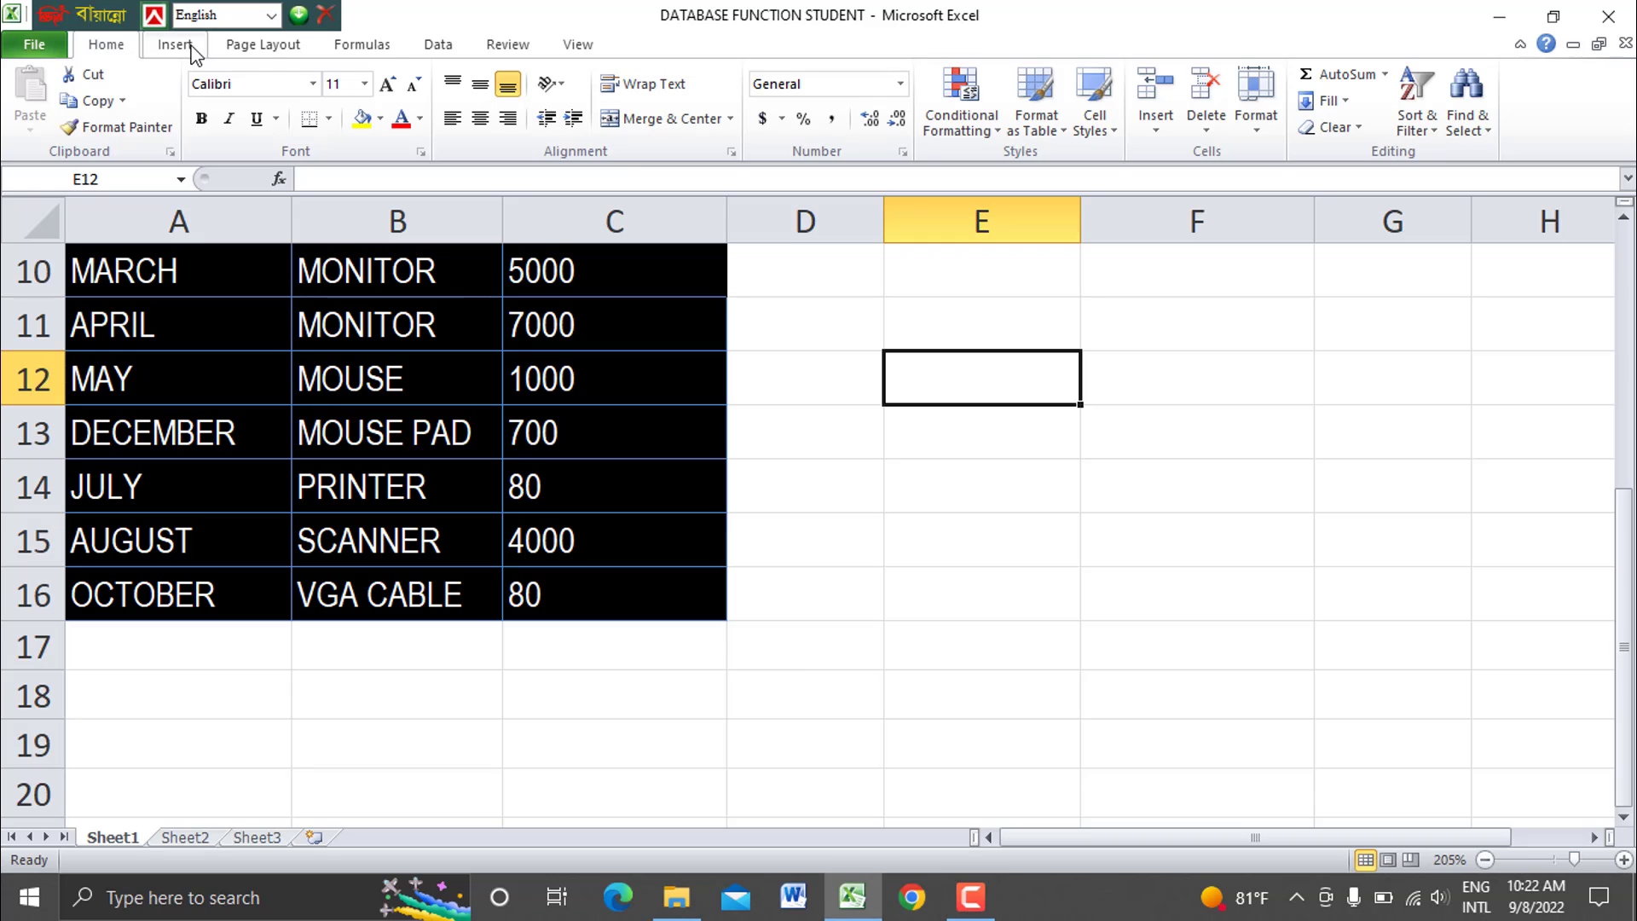
{"action": "left_click", "coordinate": [268, 50]}
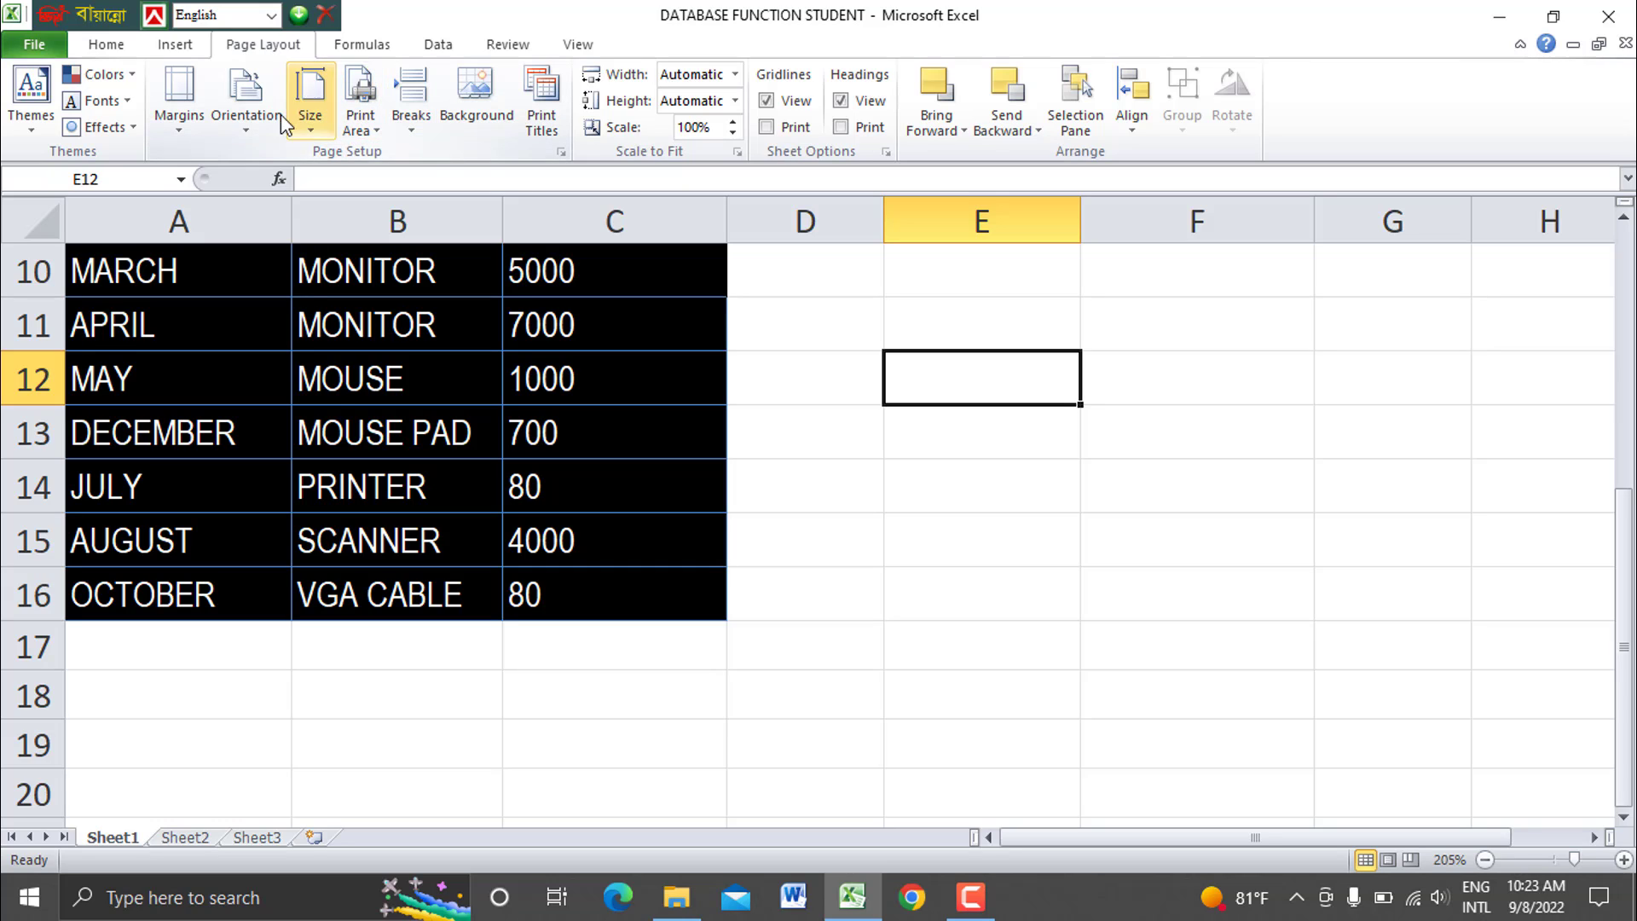
{"action": "left_click", "coordinate": [707, 303]}
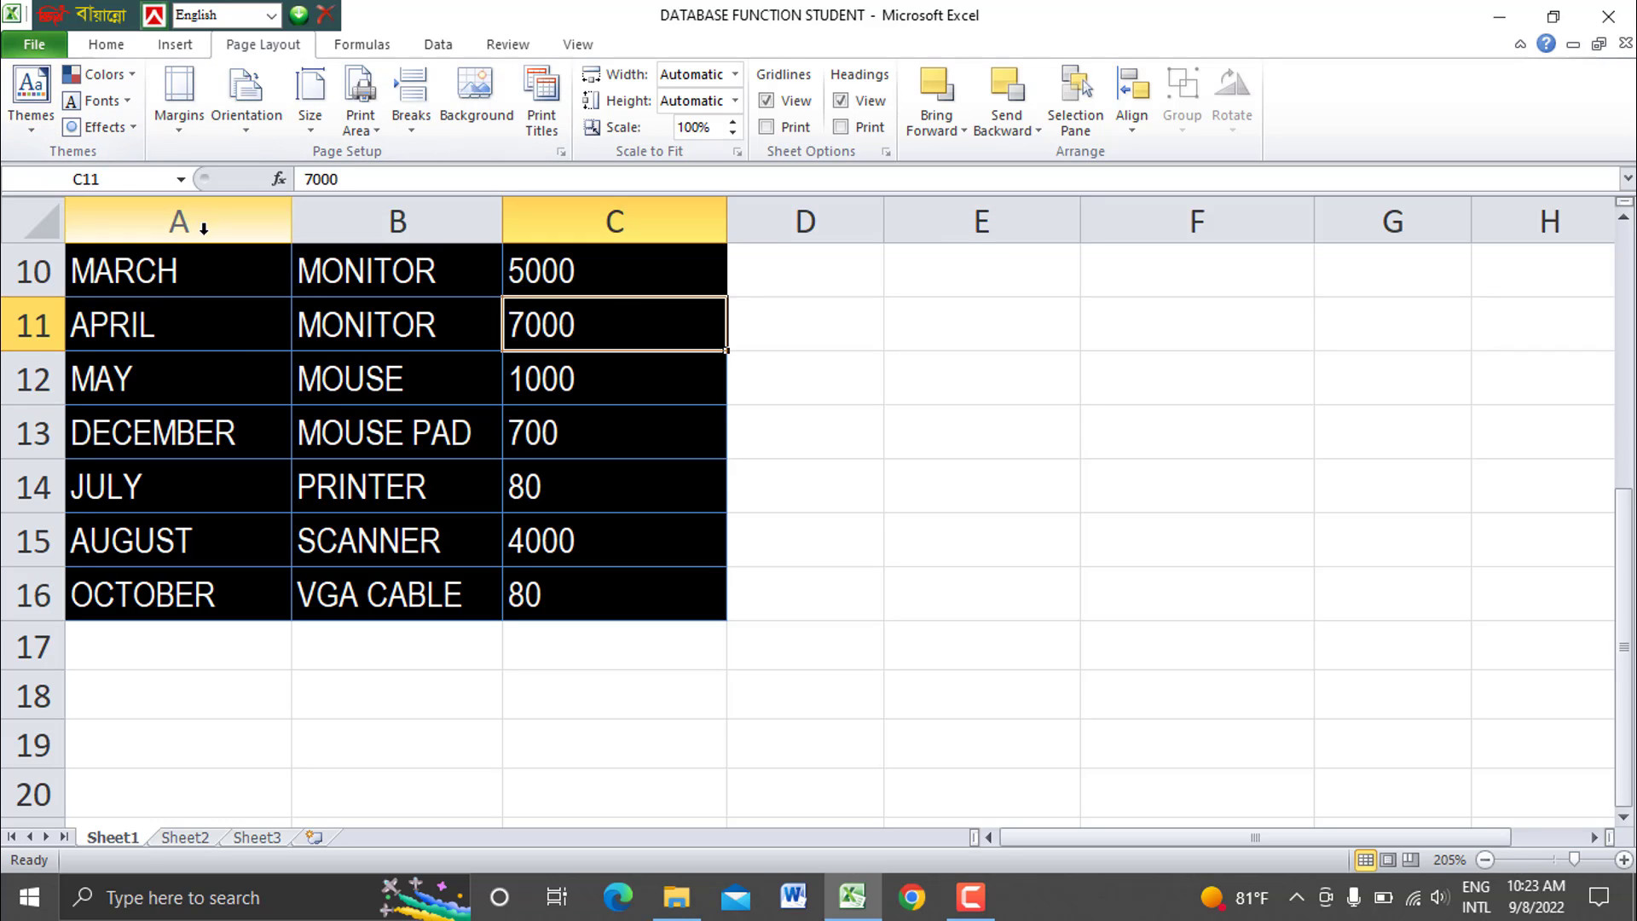
Apply the Accent6 cell style to the range A10:C16.
{"action": "left_click_drag", "start_coordinate": [109, 266], "coordinate": [651, 585]}
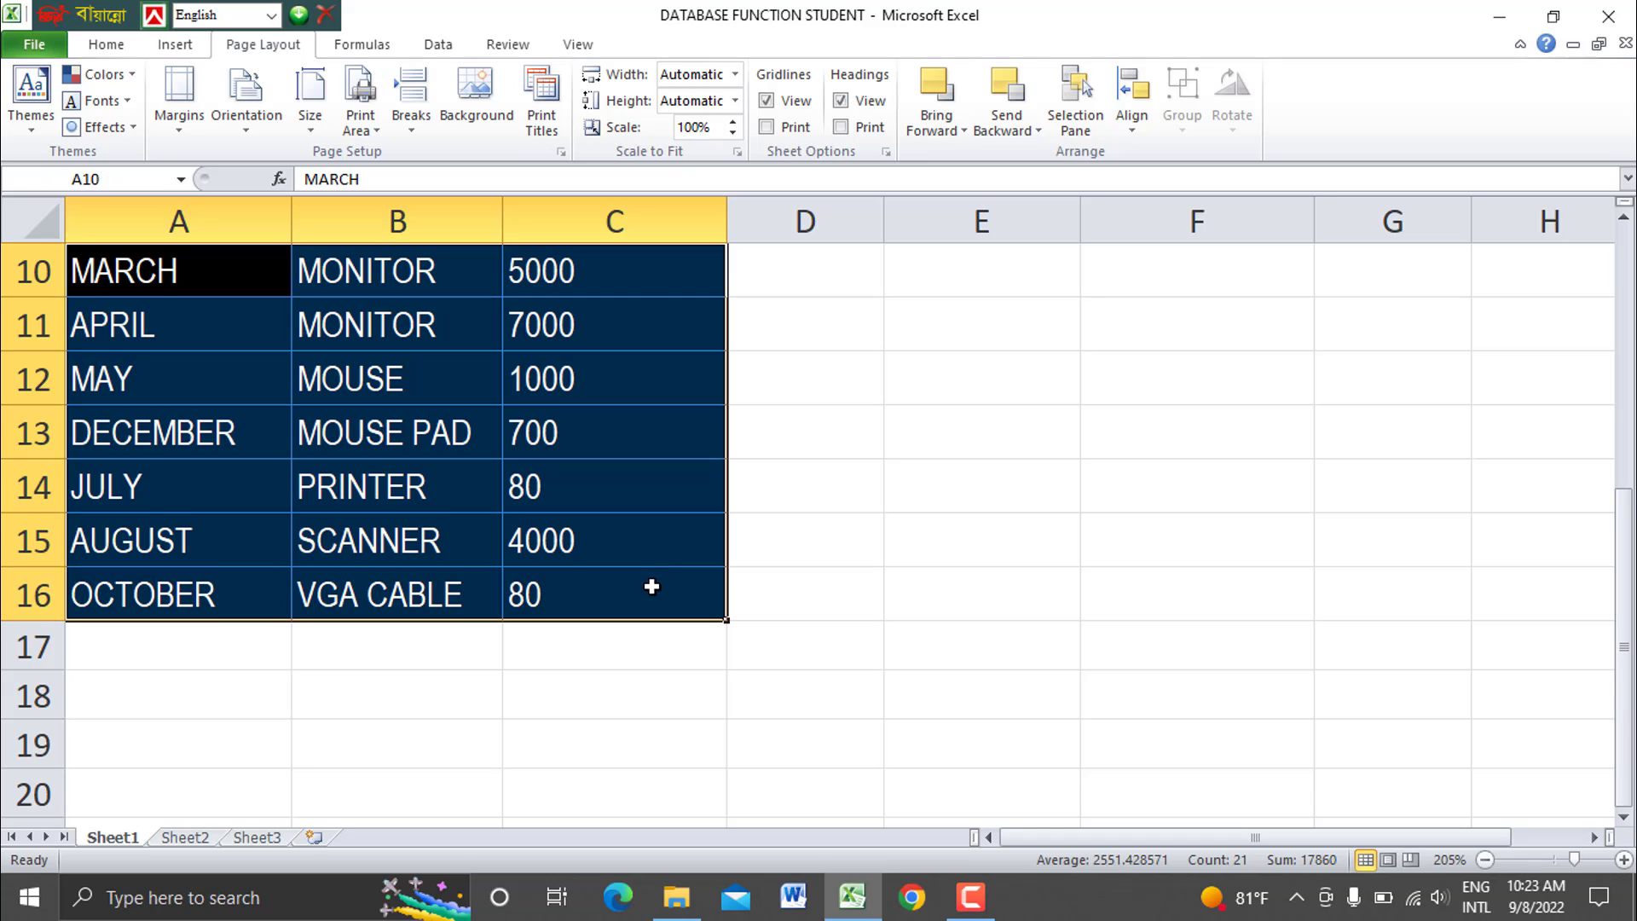
{"action": "left_click", "coordinate": [38, 98]}
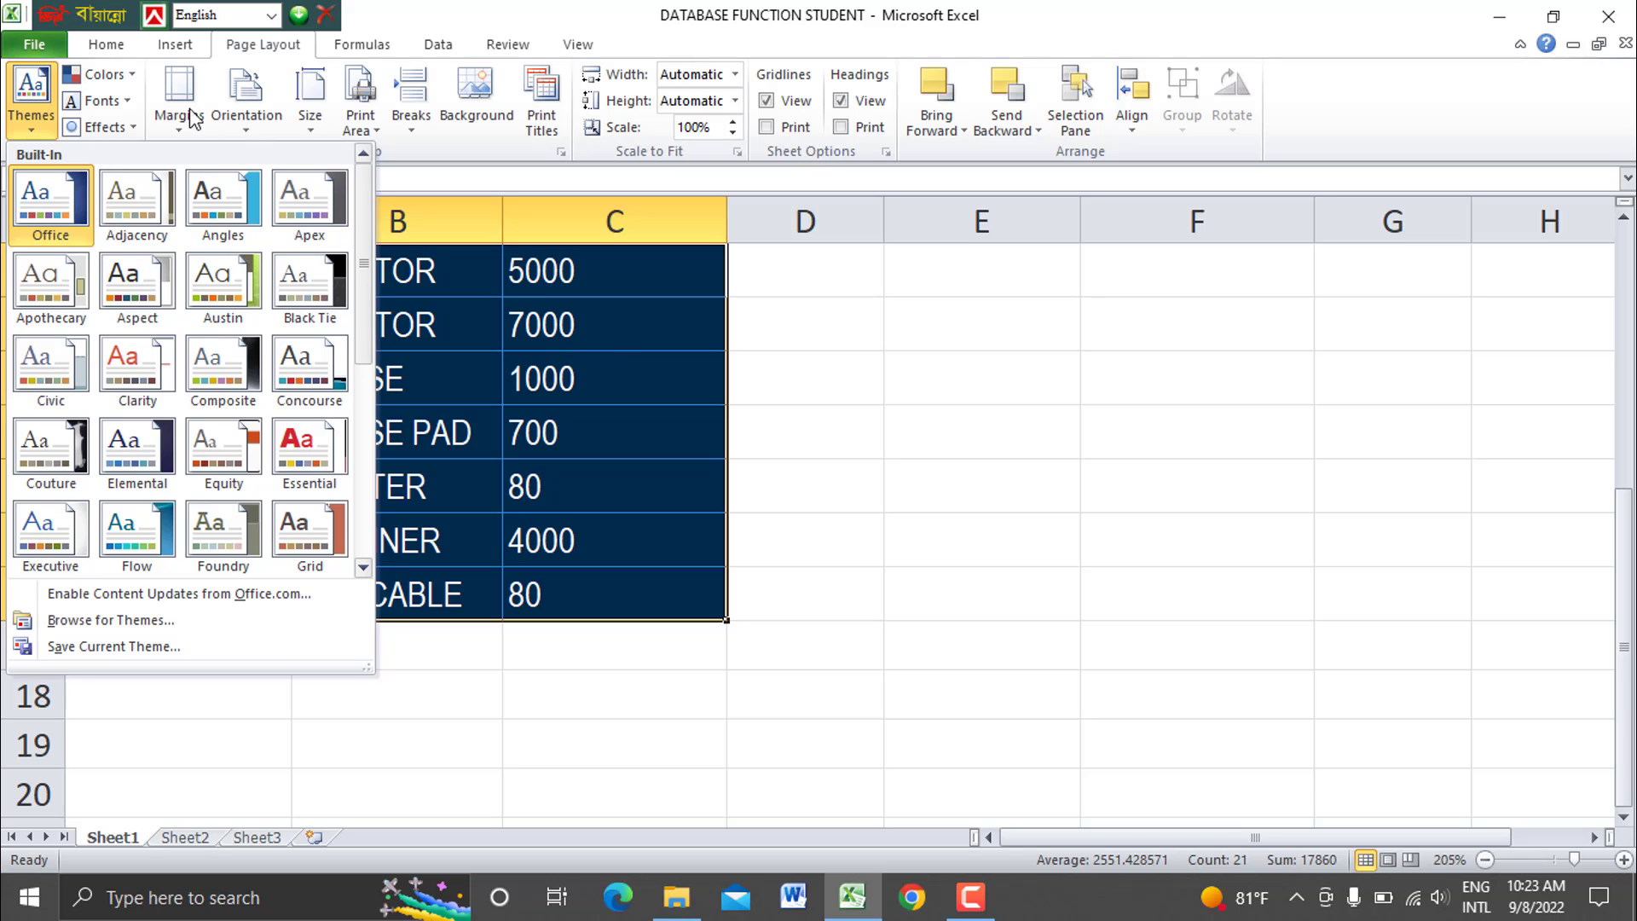
{"action": "left_click", "coordinate": [175, 46]}
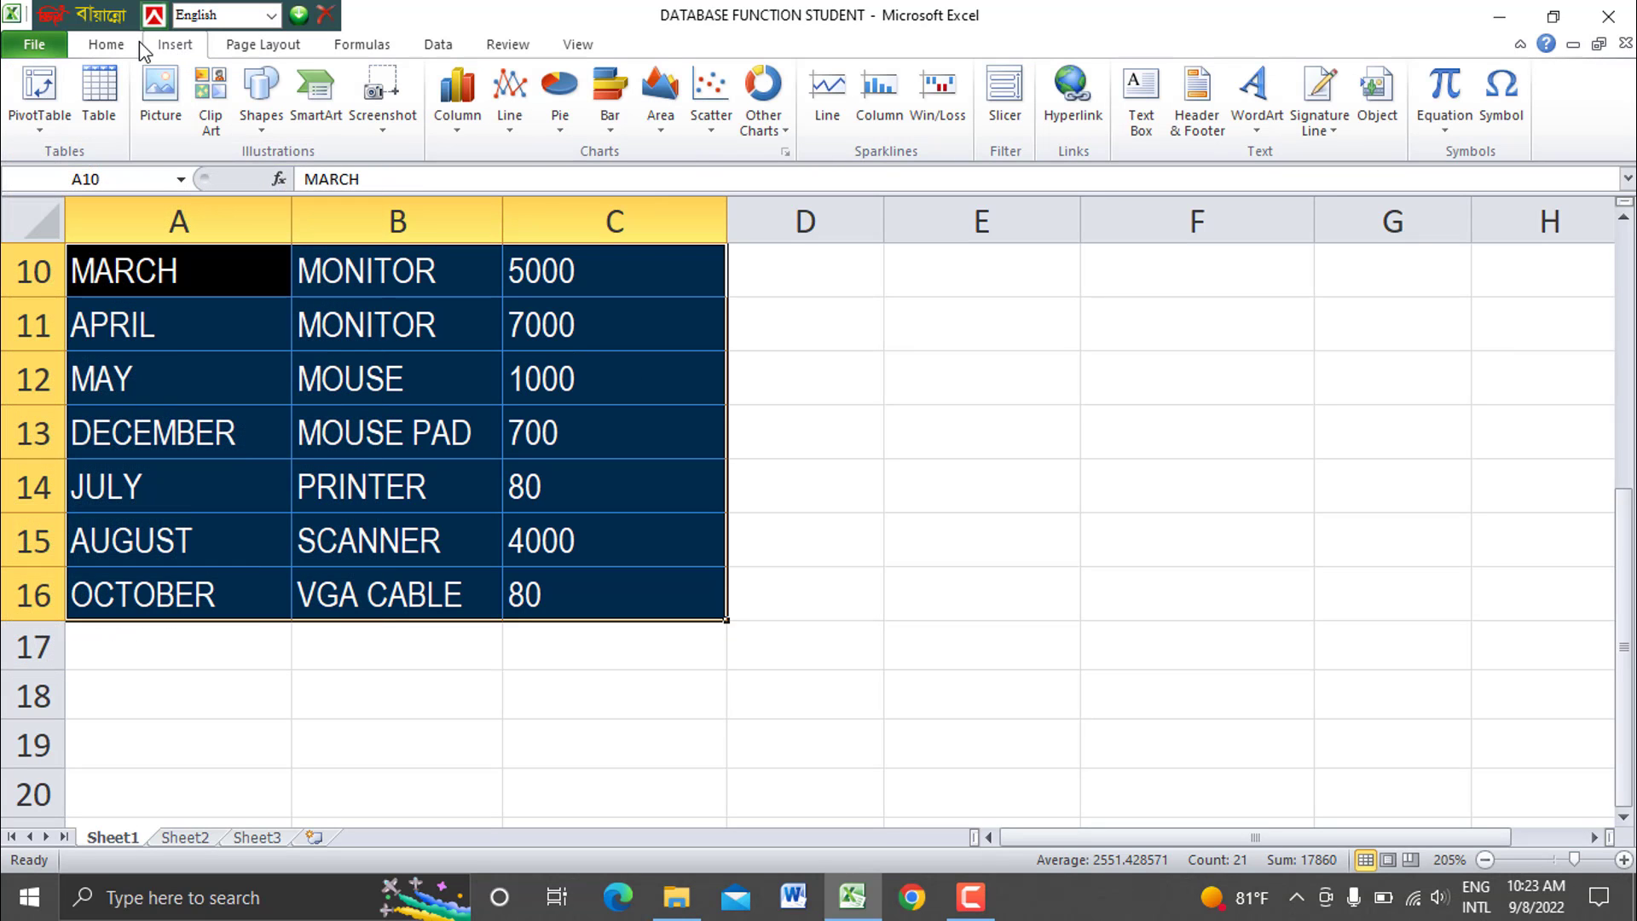
{"action": "left_click", "coordinate": [105, 45]}
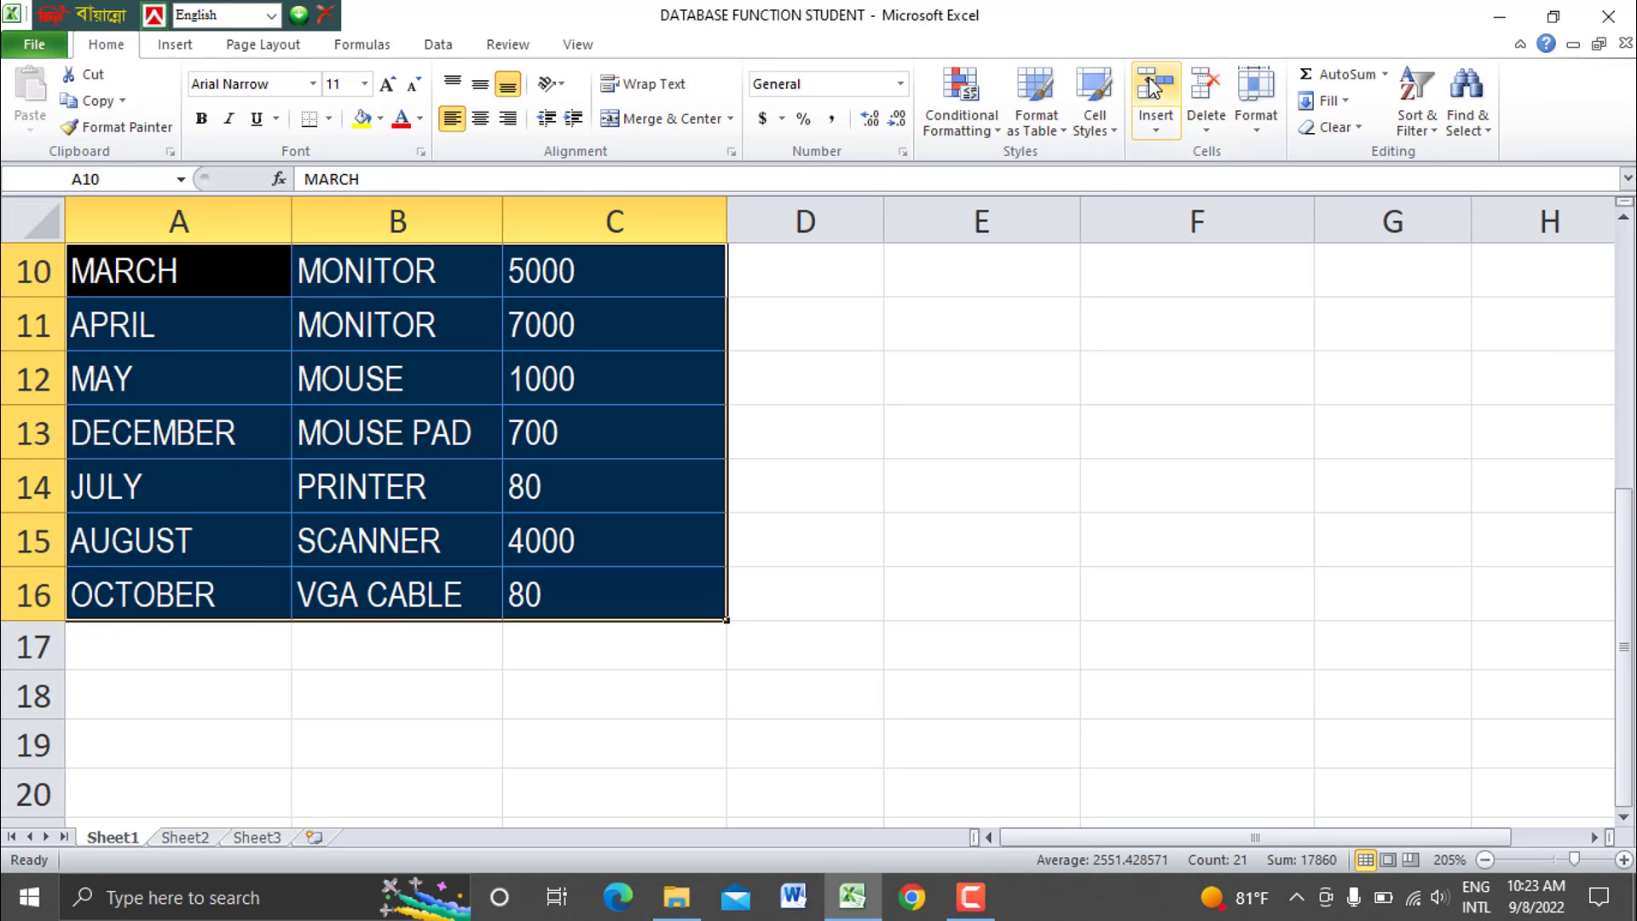
{"action": "left_click", "coordinate": [1094, 111]}
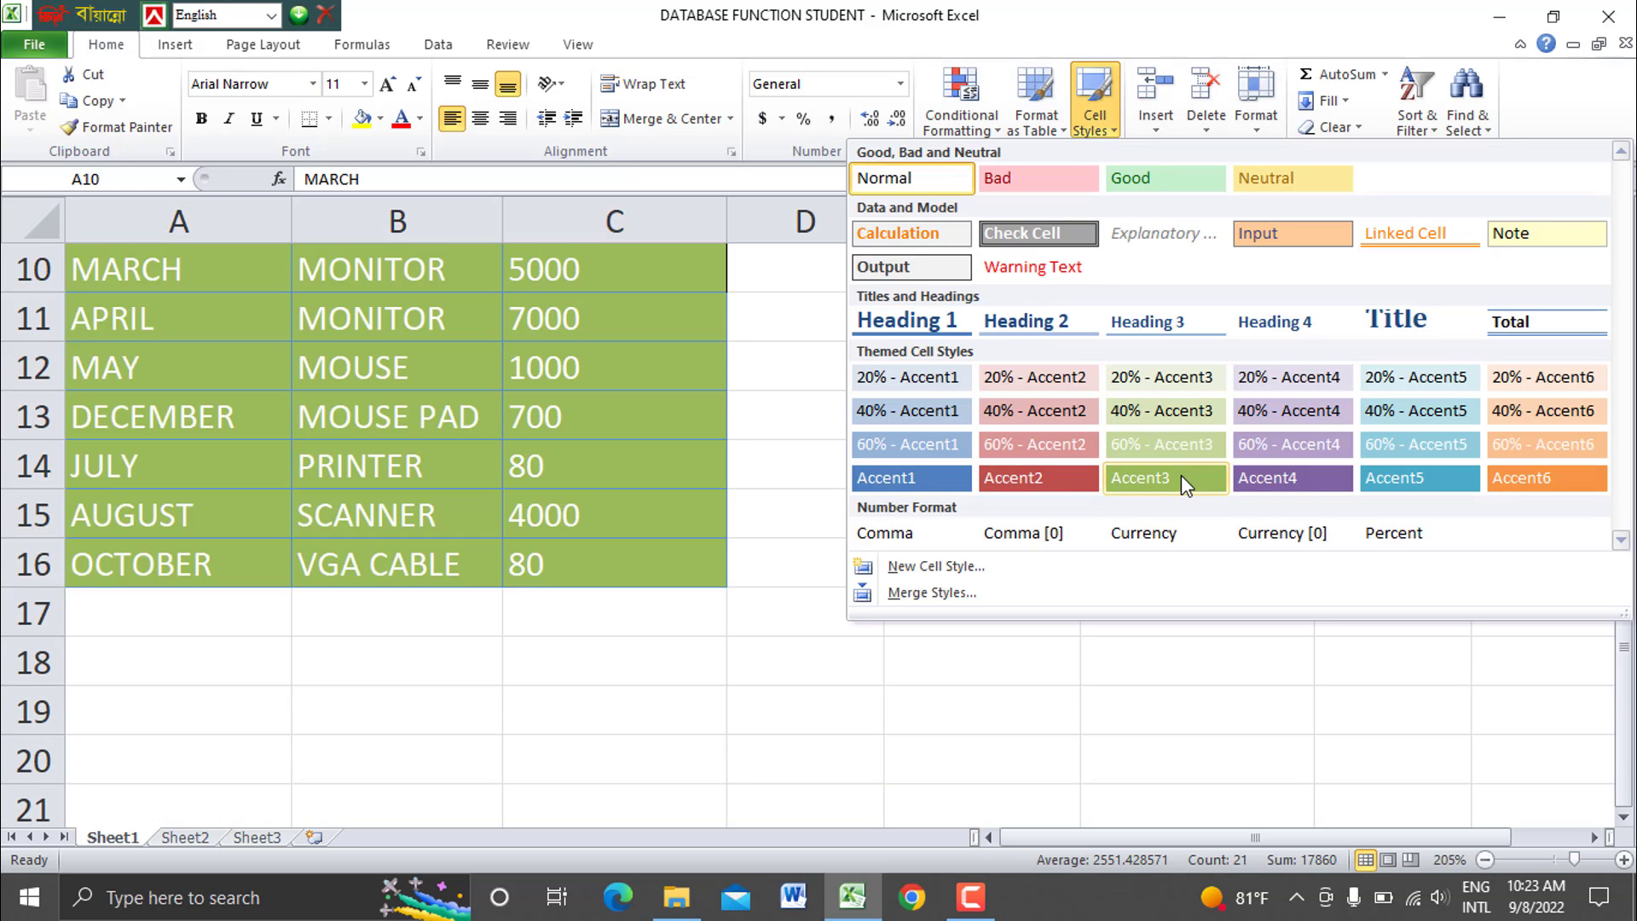
{"action": "left_click", "coordinate": [1517, 479]}
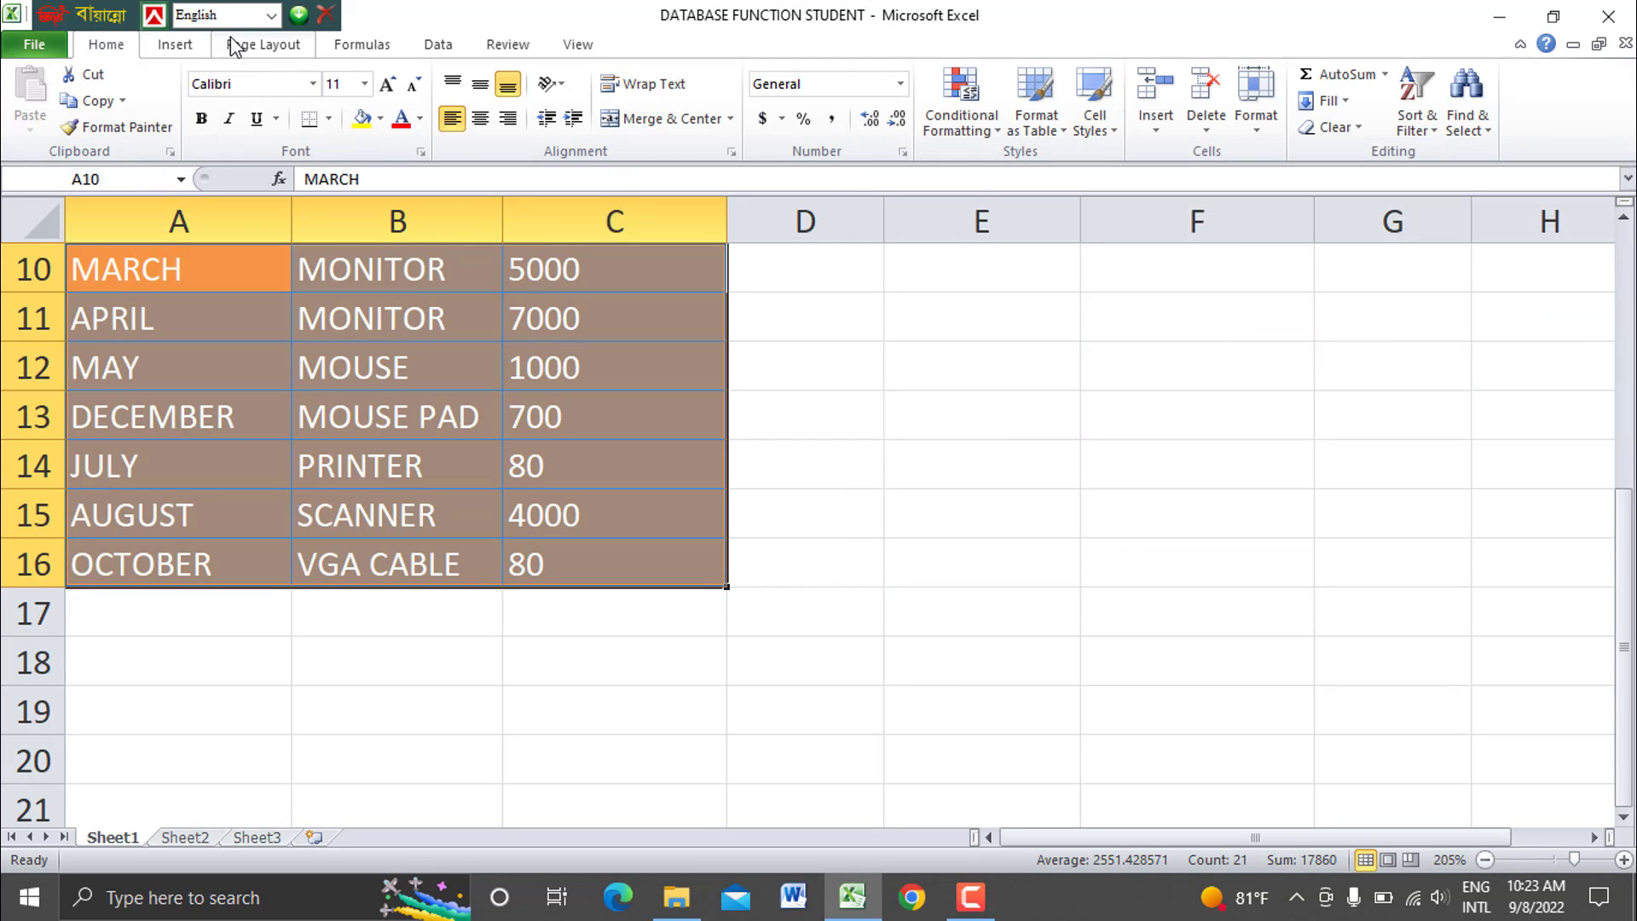
Apply the built-in Clarity theme to the workbook.
{"action": "left_click", "coordinate": [232, 43]}
{"action": "left_click", "coordinate": [29, 110]}
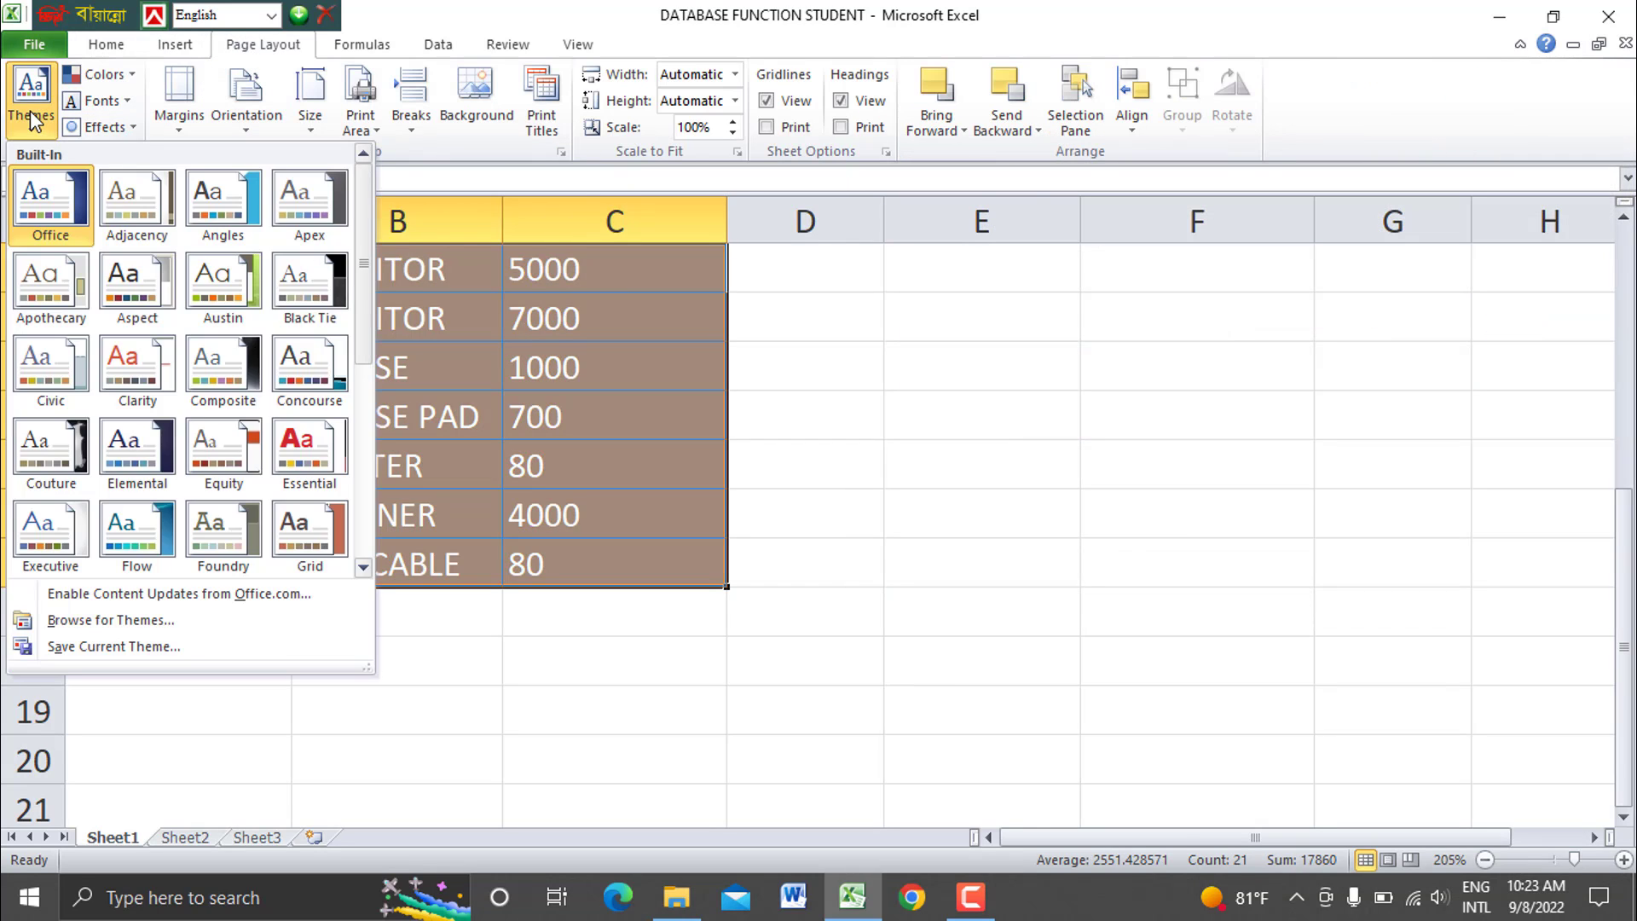
{"action": "left_click", "coordinate": [155, 360]}
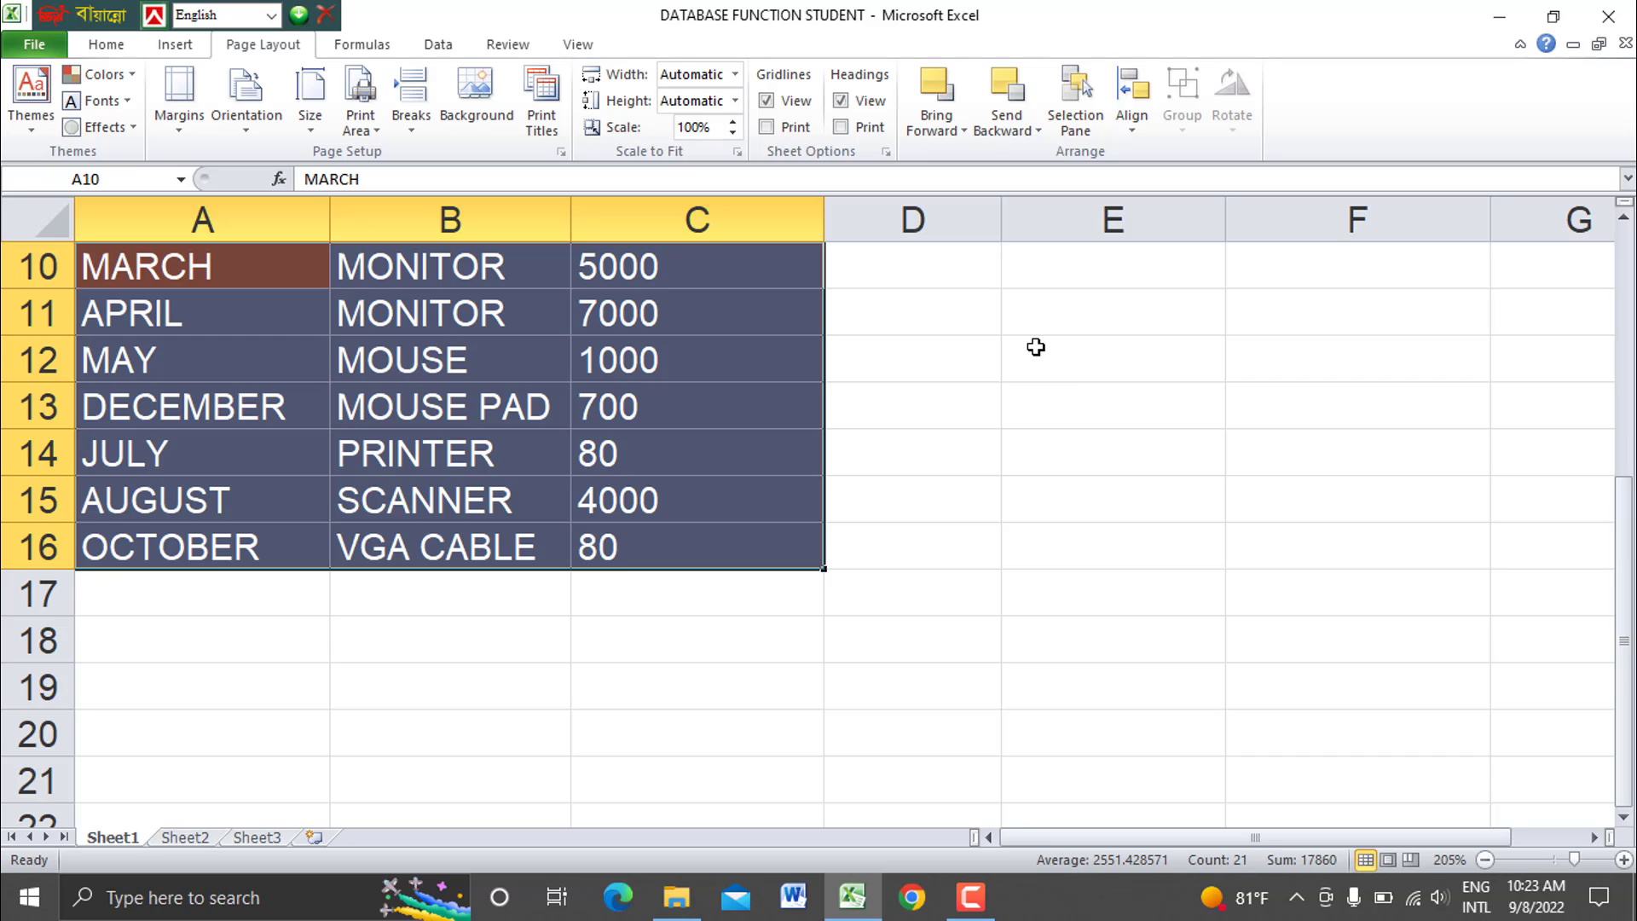
Apply the built-in Equity theme to the workbook and switch the theme colors to Concourse.
{"action": "left_click", "coordinate": [27, 112]}
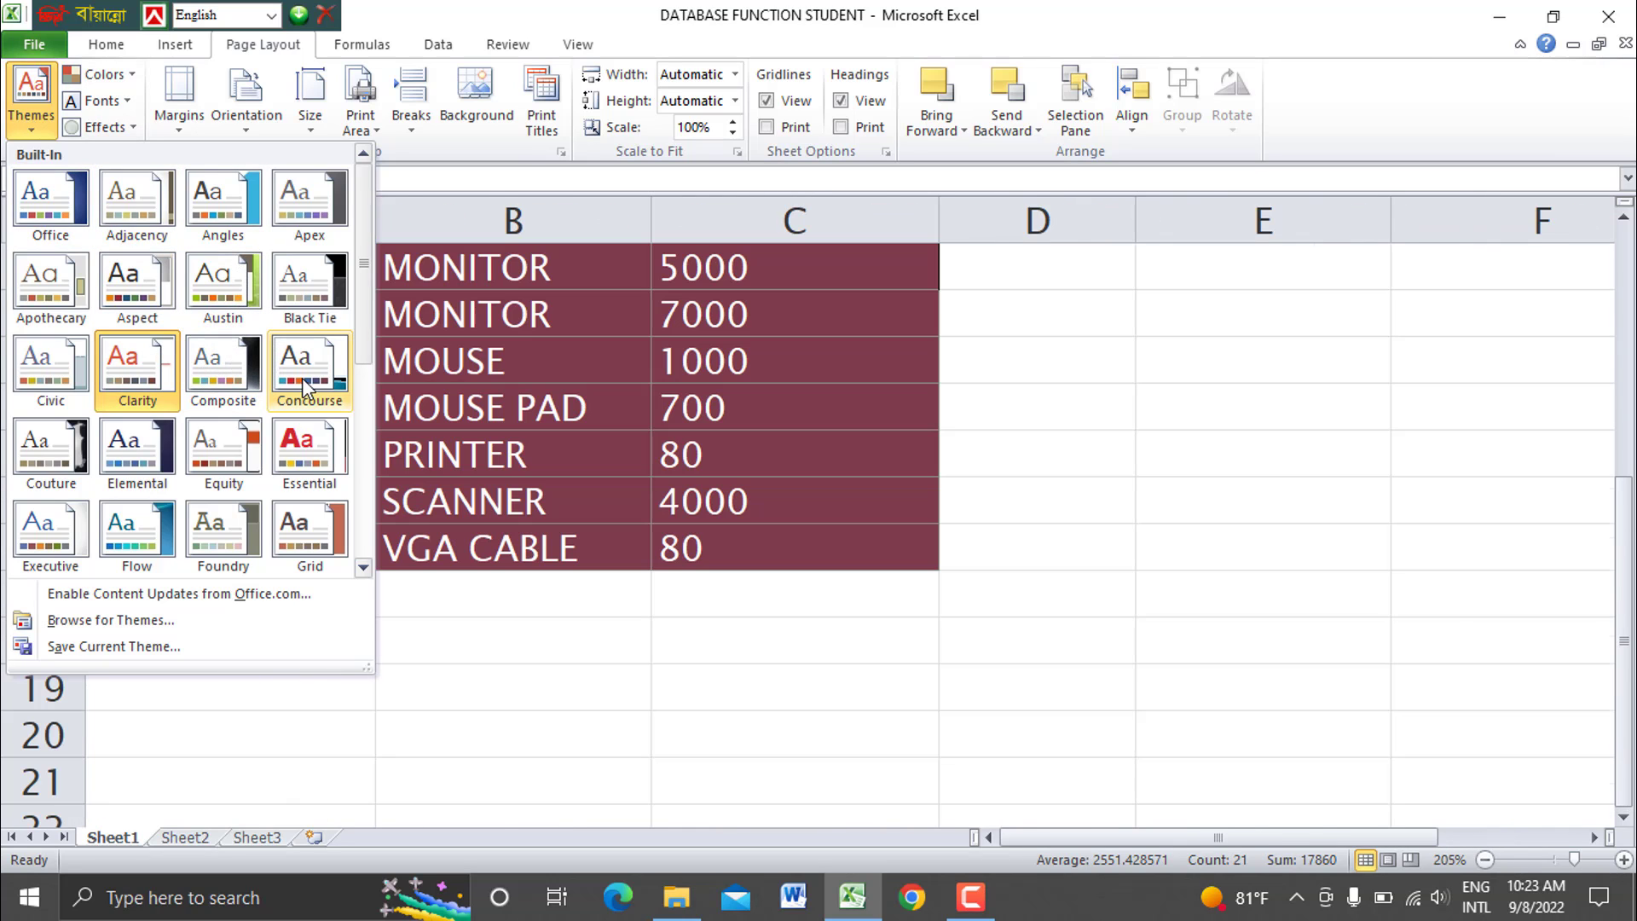
{"action": "left_click", "coordinate": [237, 442]}
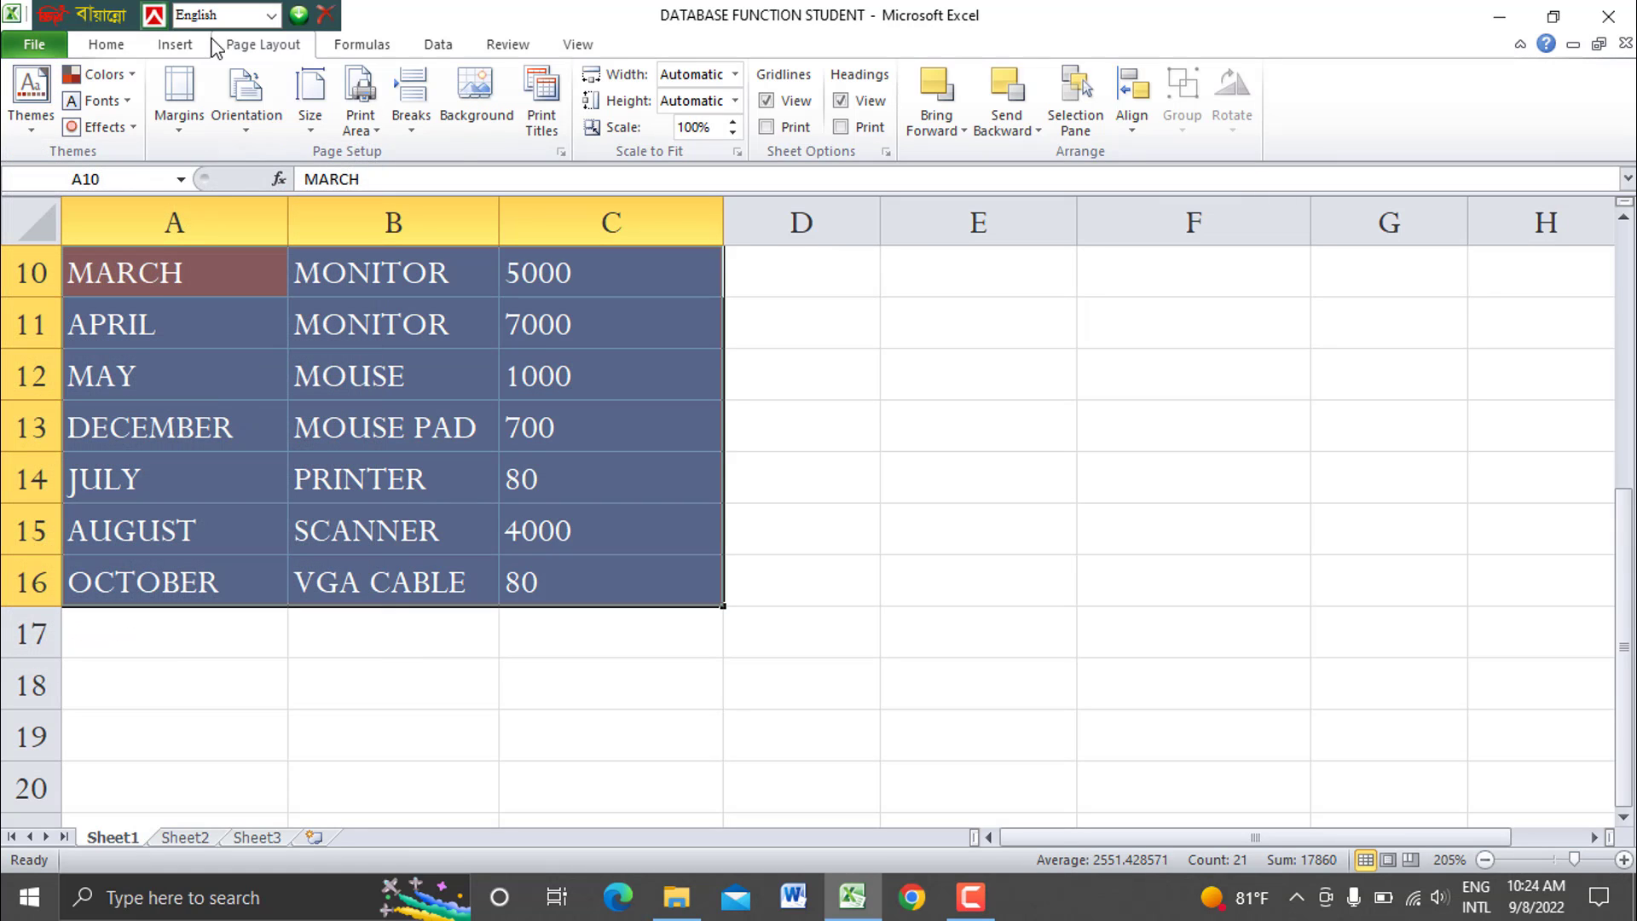
{"action": "left_click", "coordinate": [102, 74]}
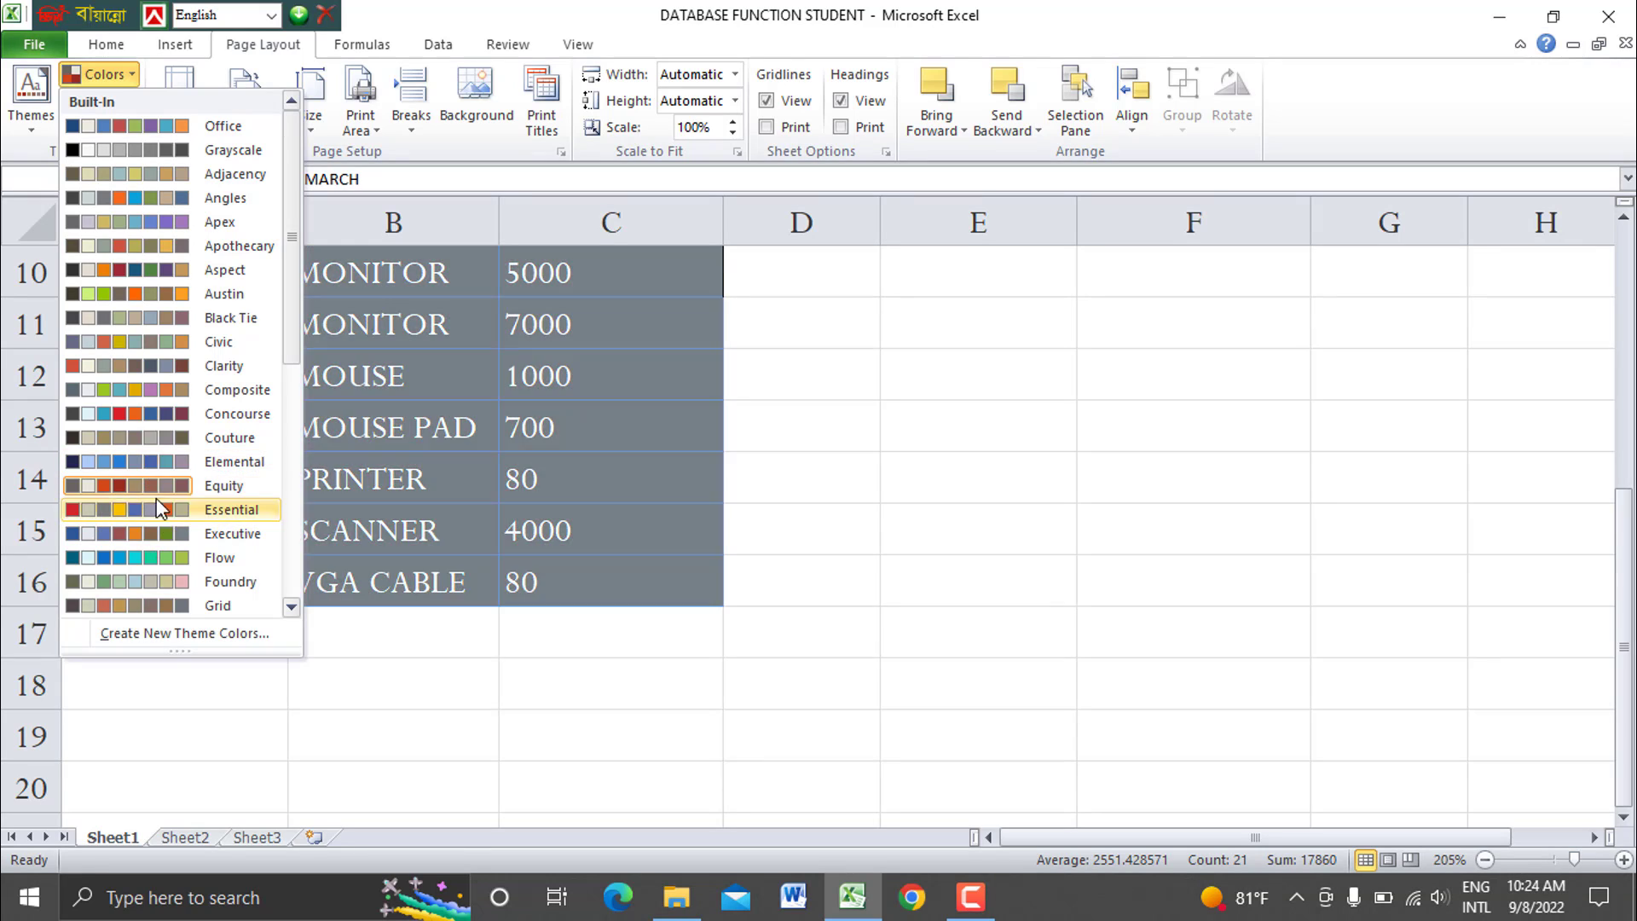
{"action": "left_click", "coordinate": [156, 413]}
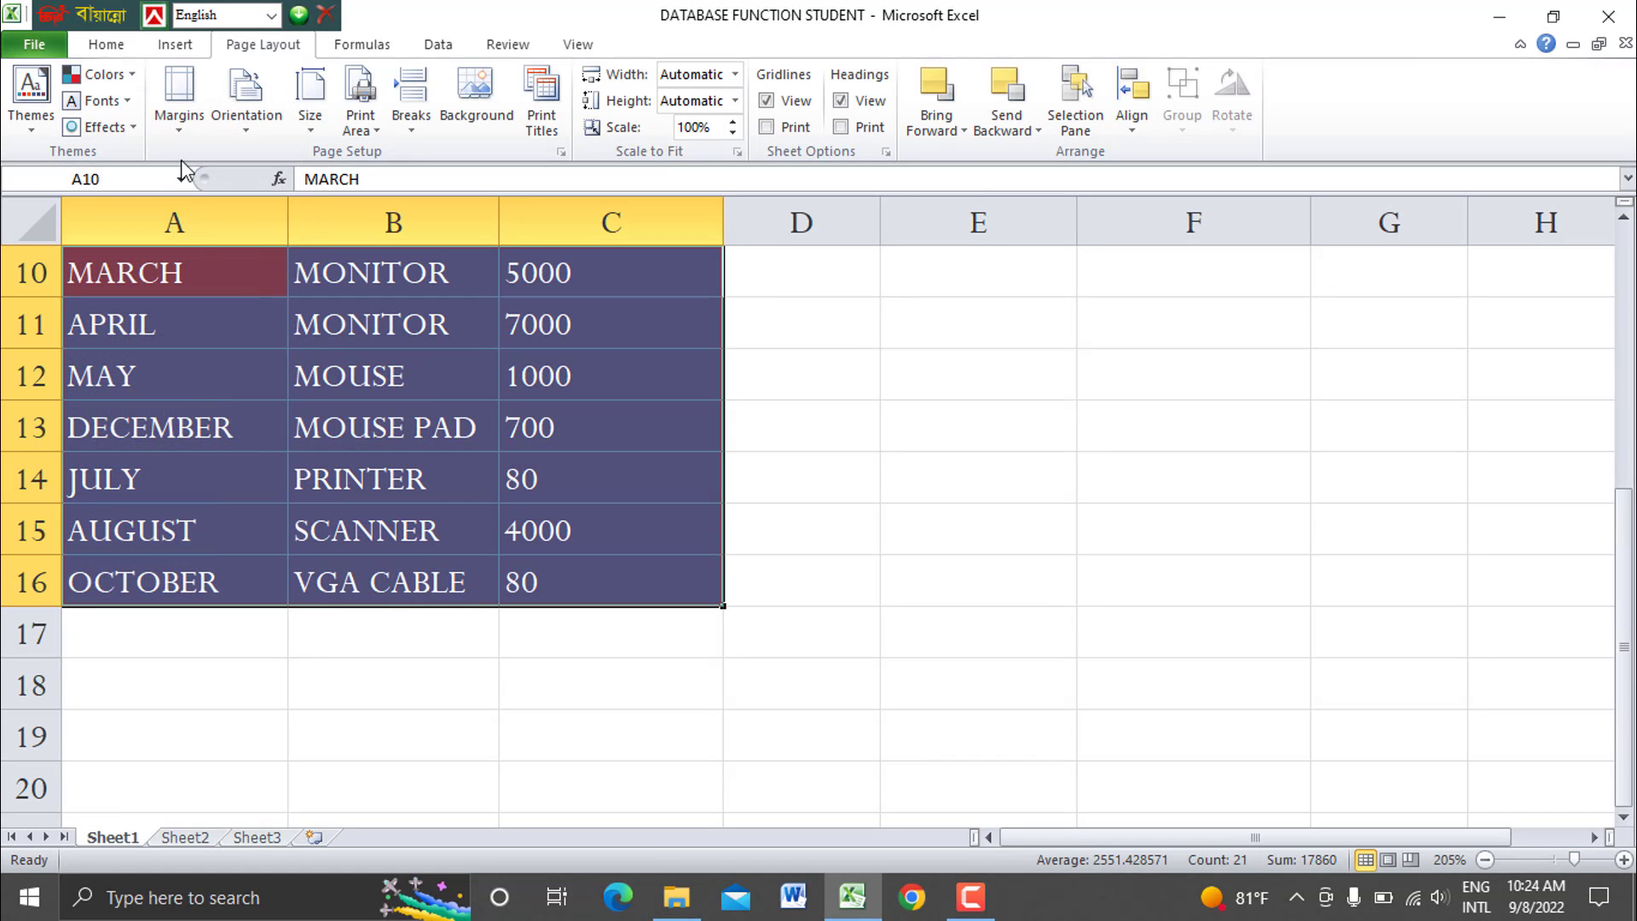
Set the theme fonts to Adjacency and the theme effects to Composite, then deselect the table range.
{"action": "left_click", "coordinate": [100, 100]}
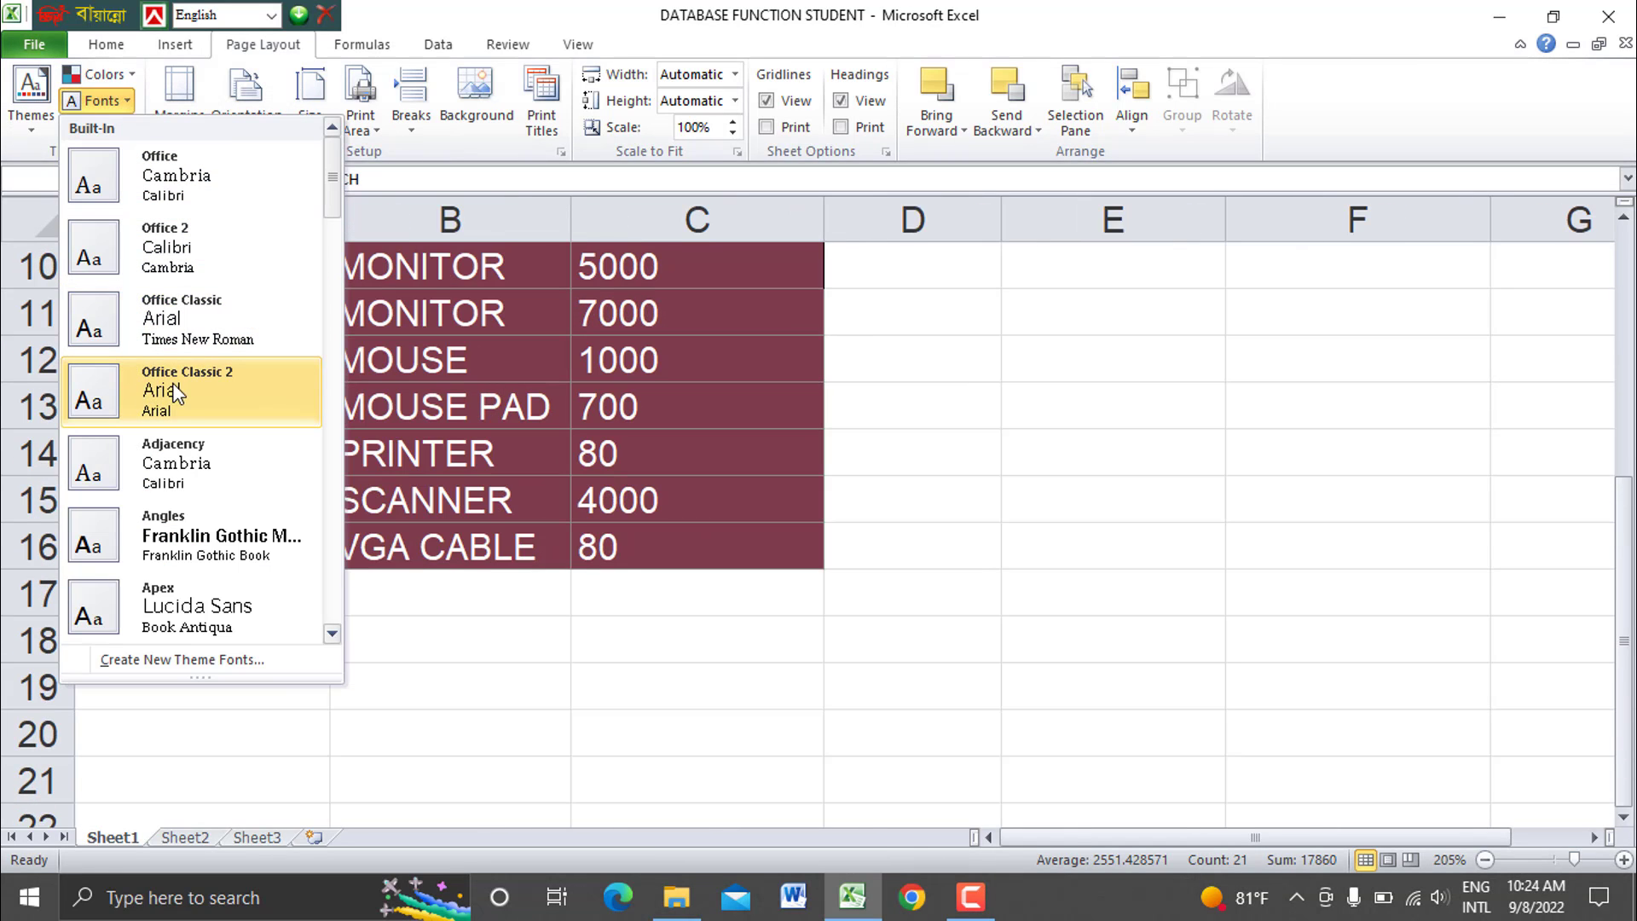
{"action": "left_click", "coordinate": [183, 465]}
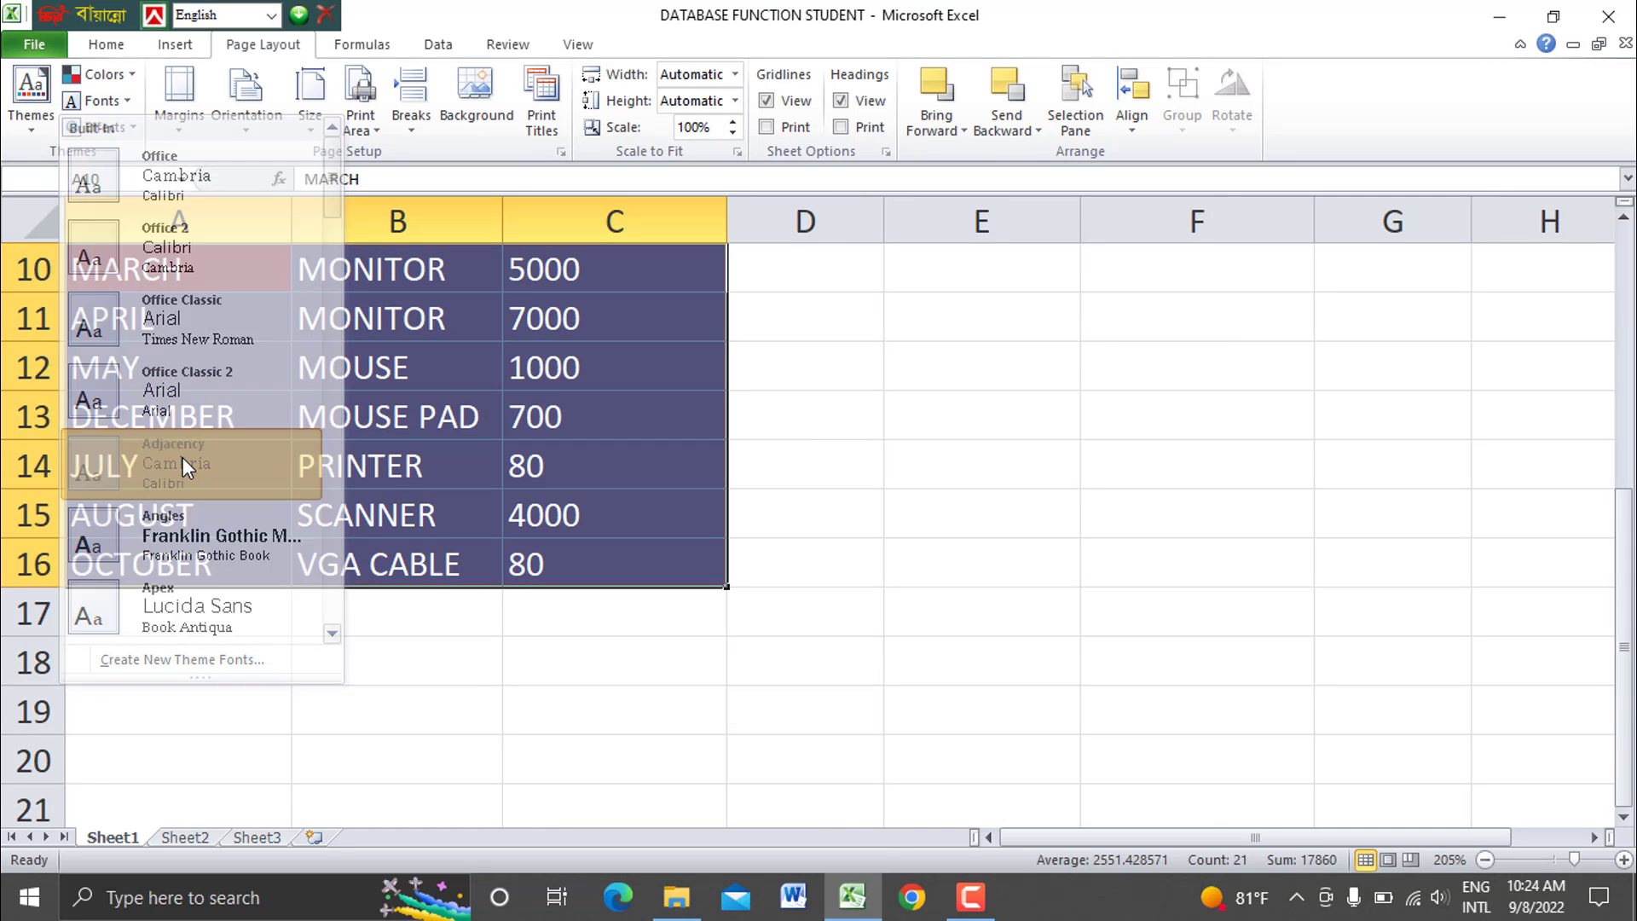
{"action": "left_click", "coordinate": [121, 127]}
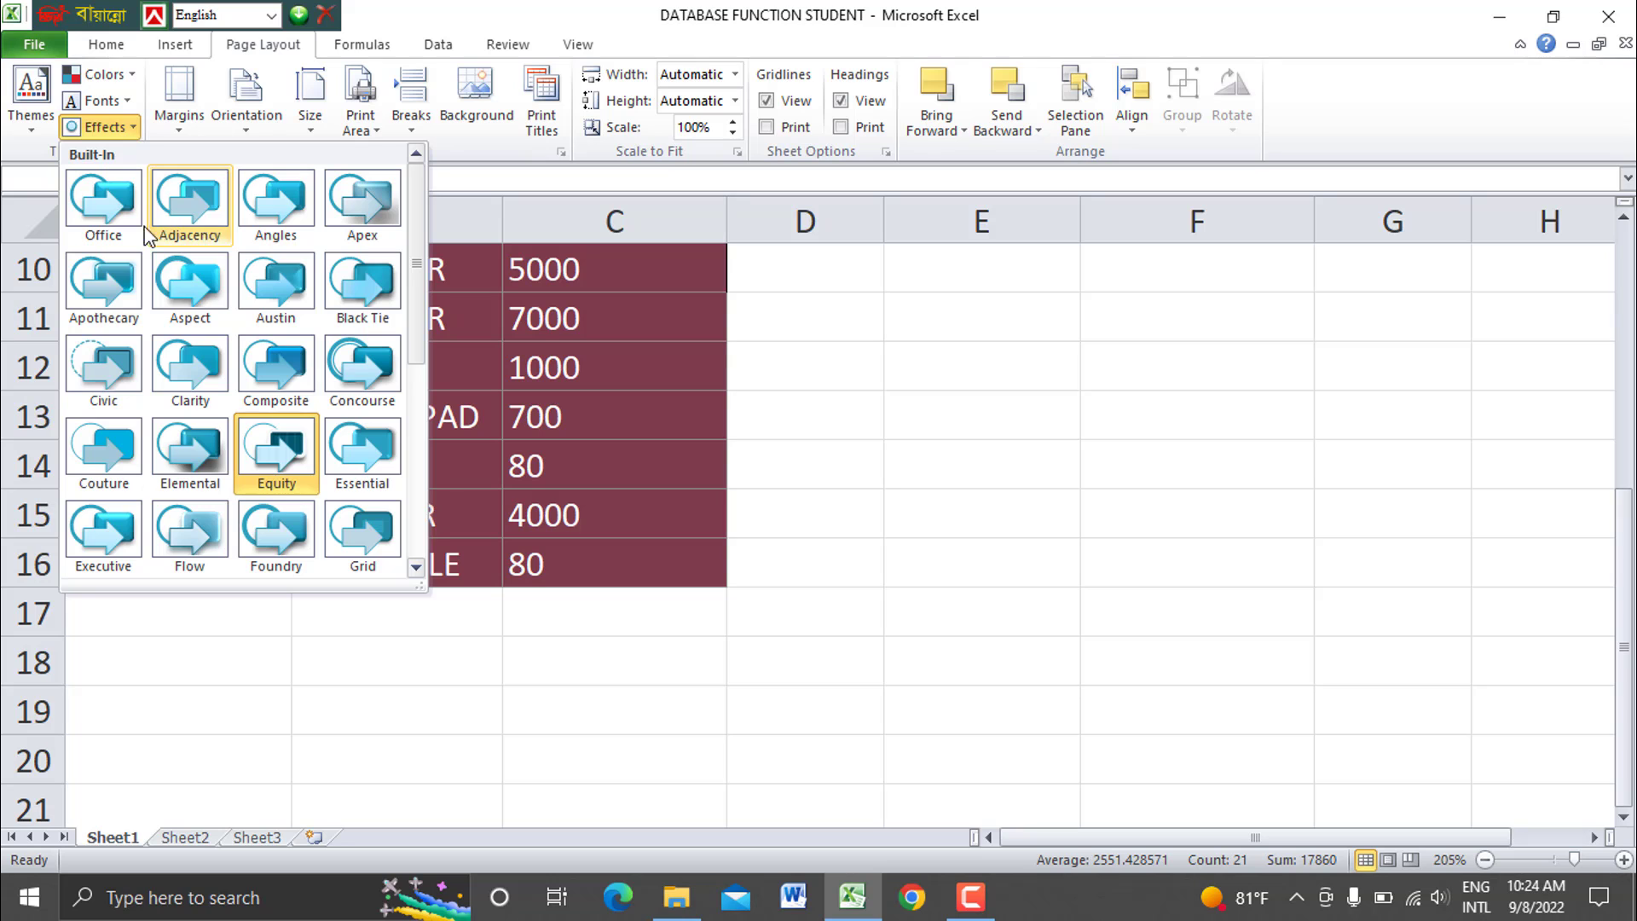
{"action": "left_click", "coordinate": [270, 380]}
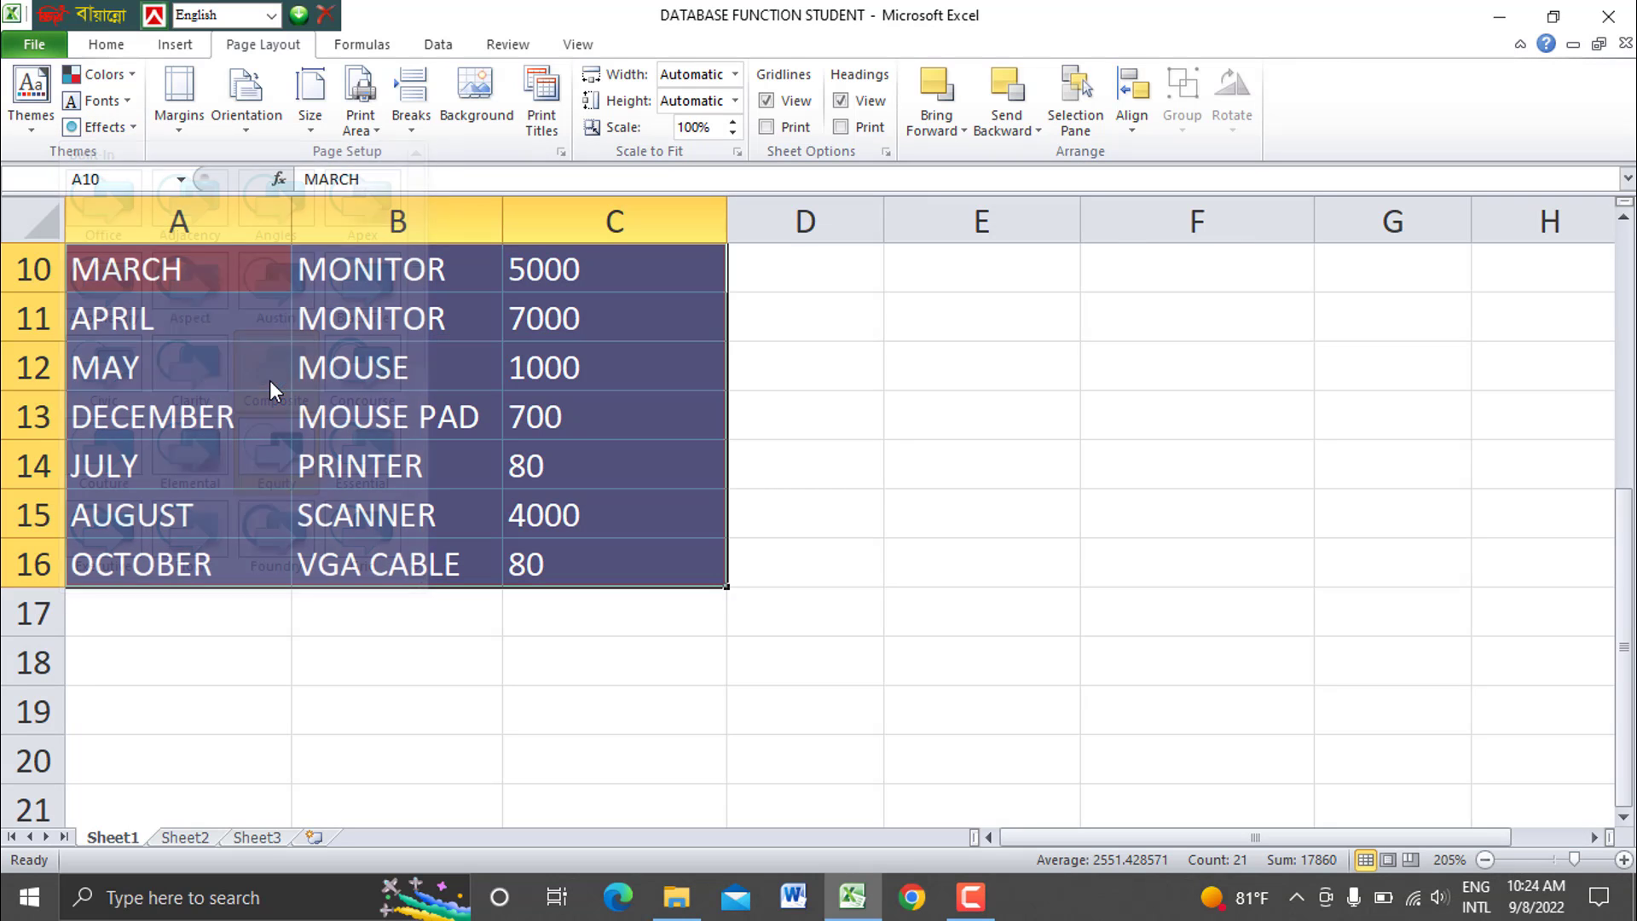
{"action": "left_click", "coordinate": [821, 341]}
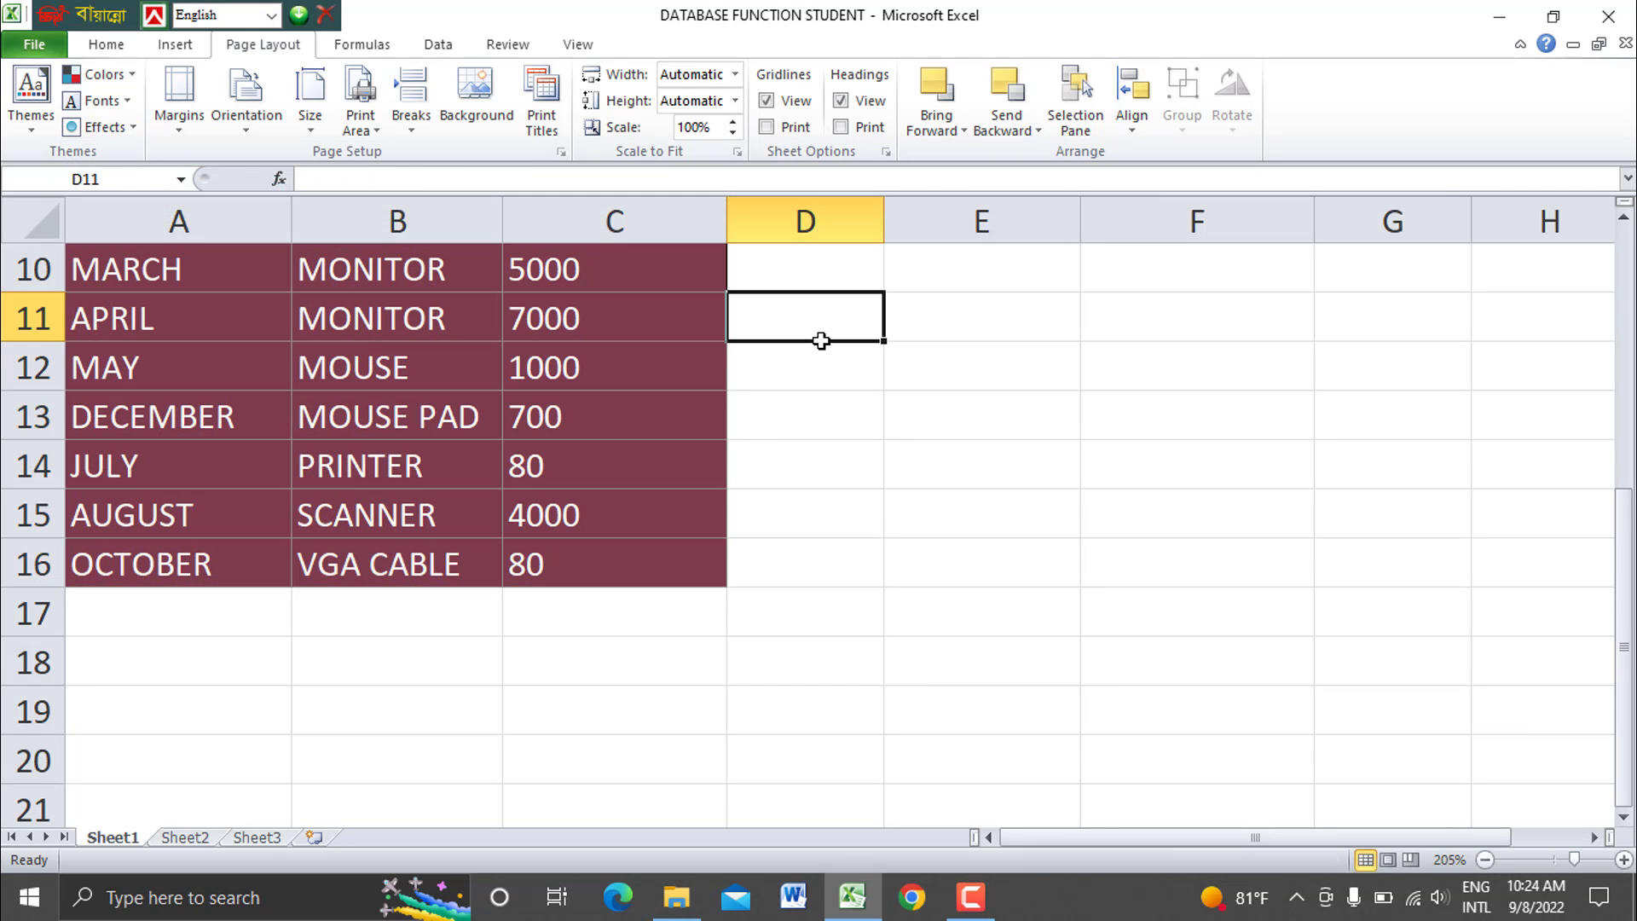
{"action": "left_click", "coordinate": [192, 105]}
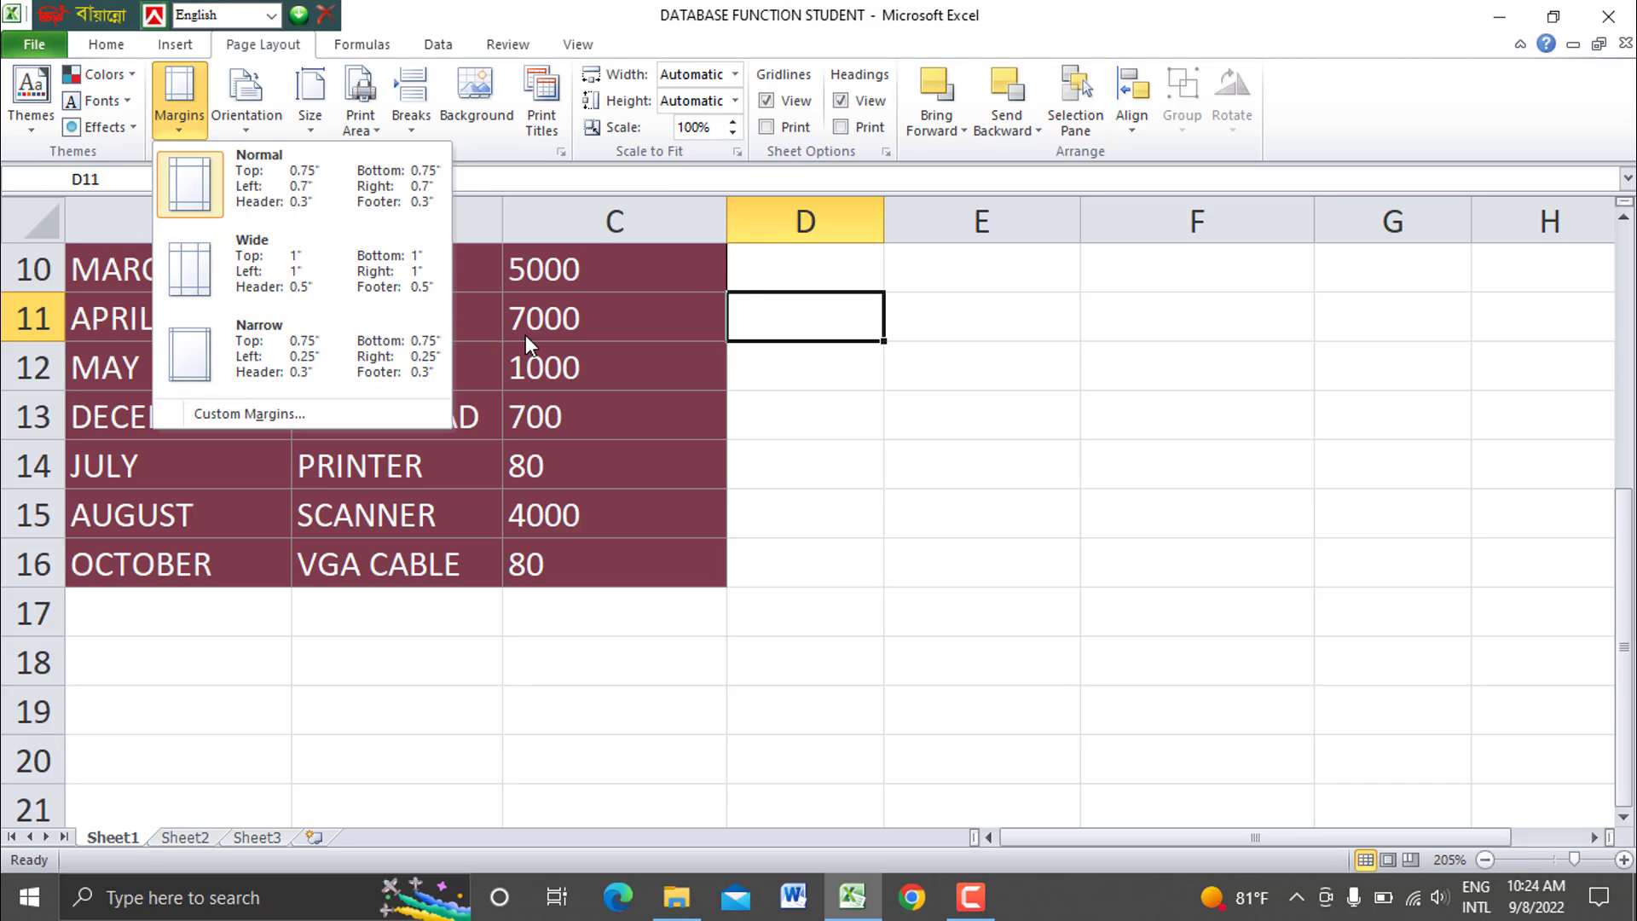
{"action": "left_click", "coordinate": [735, 285]}
{"action": "left_click", "coordinate": [804, 271]}
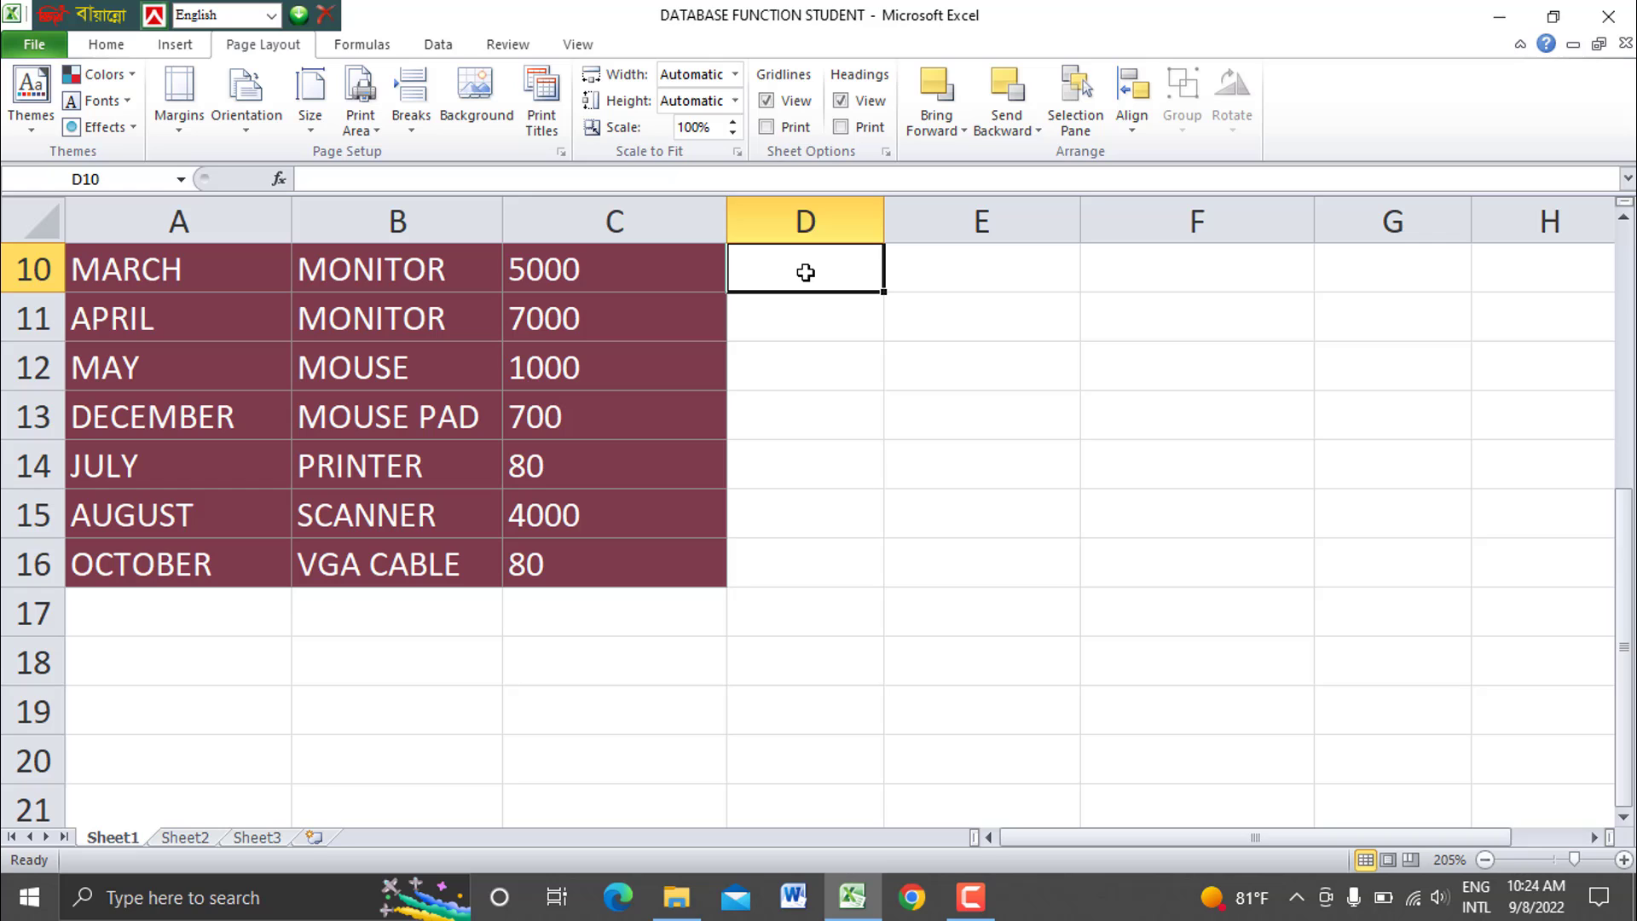
{"action": "left_click", "coordinate": [844, 408]}
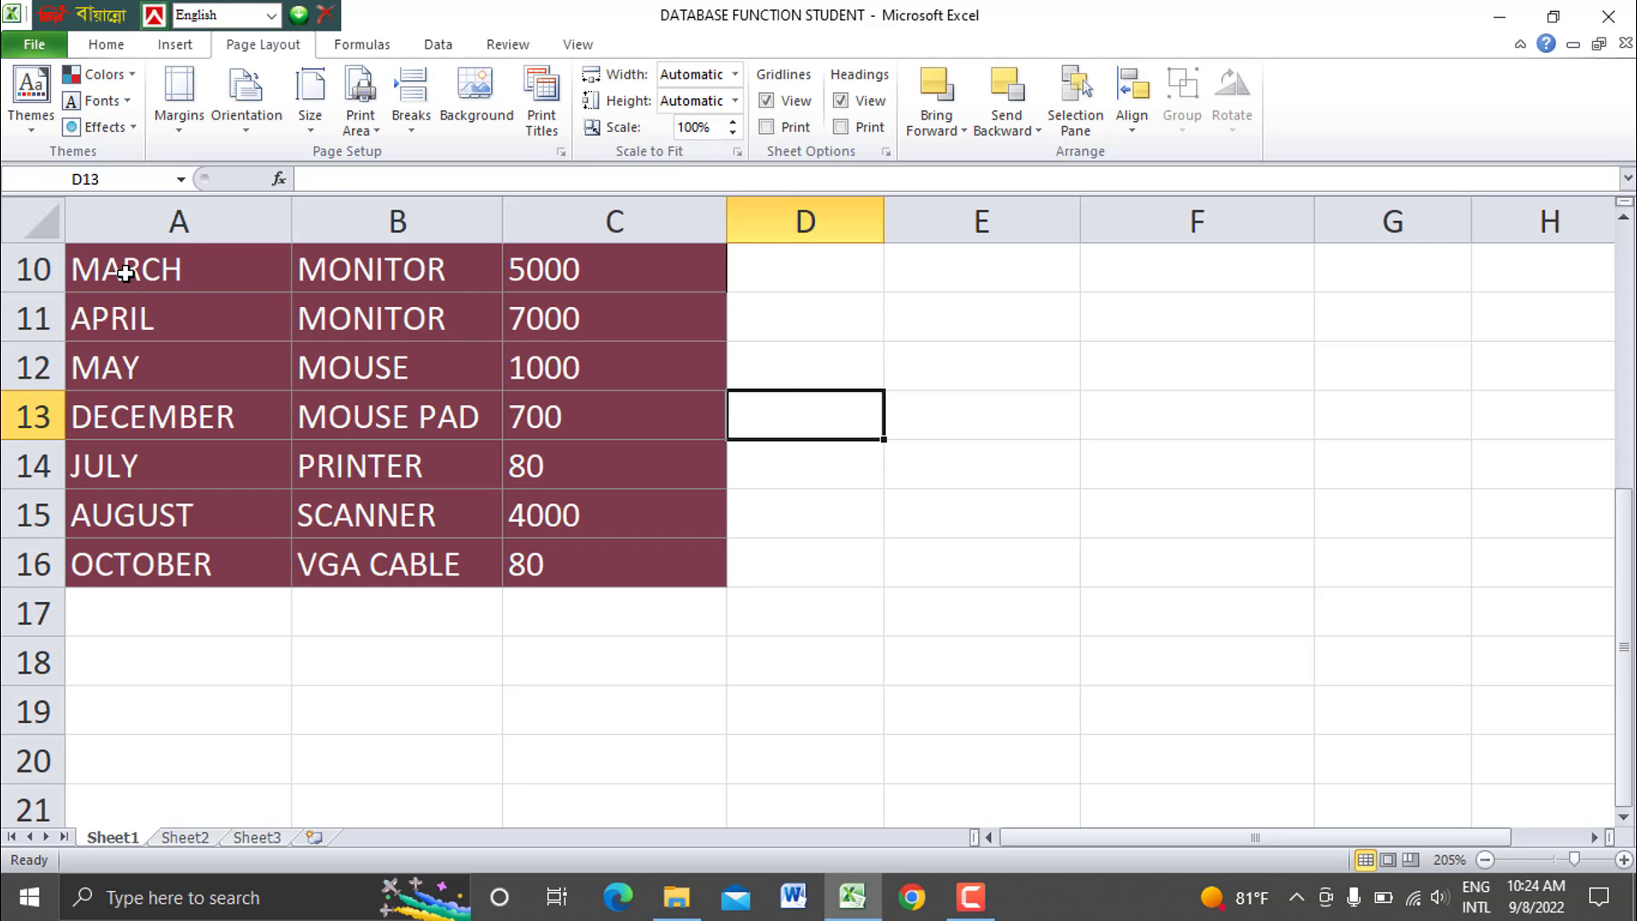
{"action": "left_click_drag", "start_coordinate": [125, 273], "coordinate": [785, 347]}
{"action": "left_click", "coordinate": [787, 348]}
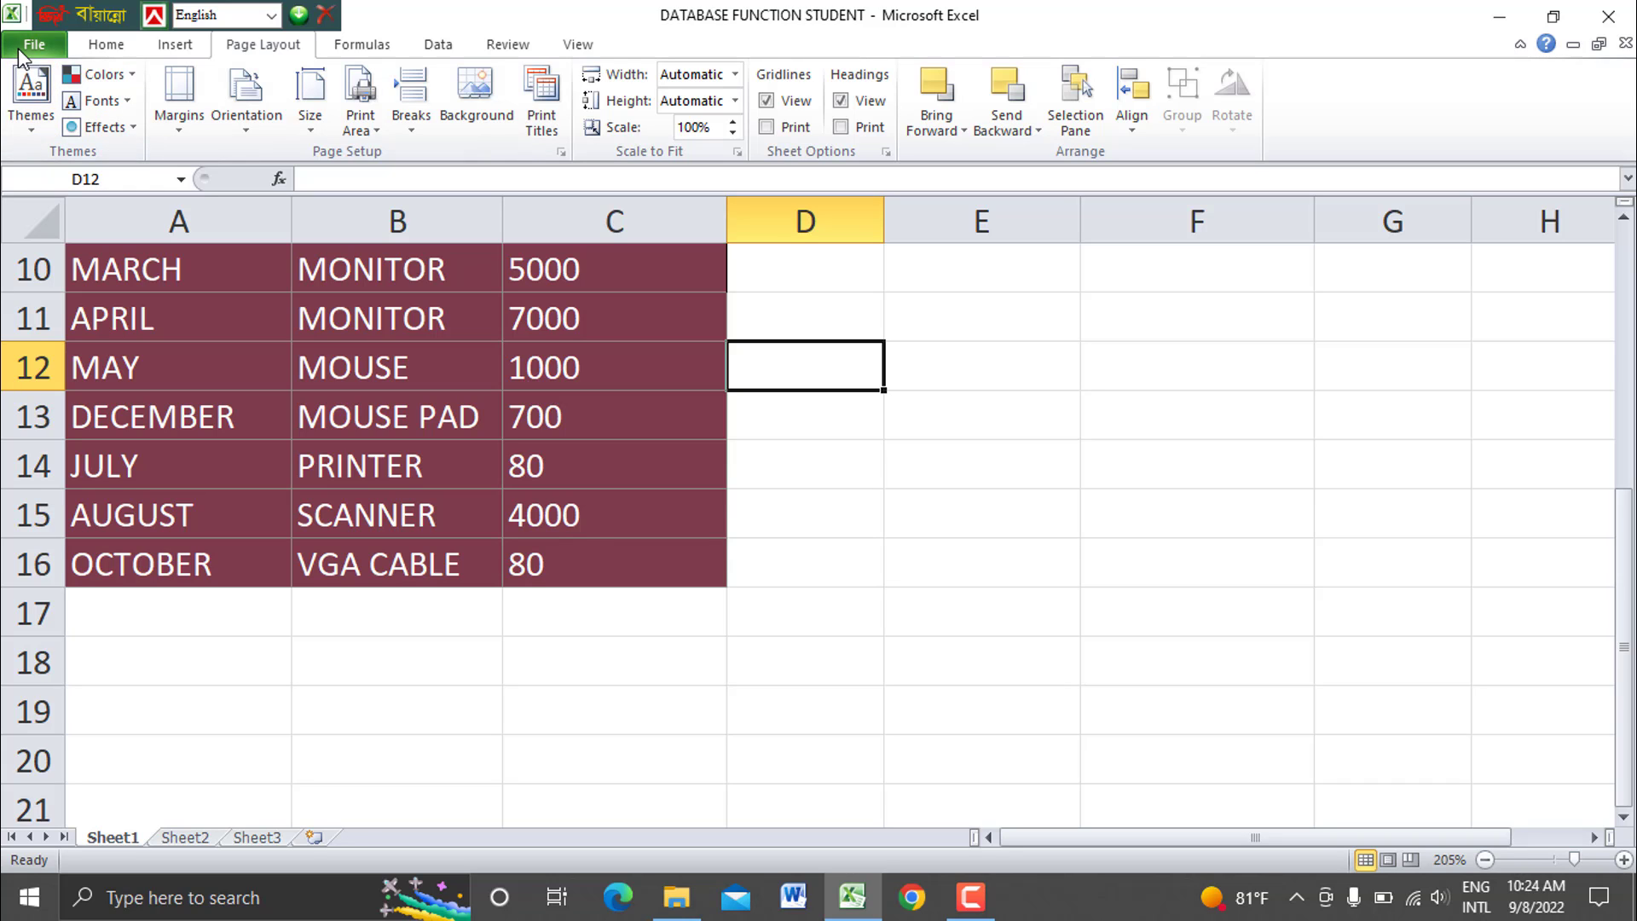
Set the sheet's page margins to the Wide preset.
{"action": "left_click", "coordinate": [179, 113]}
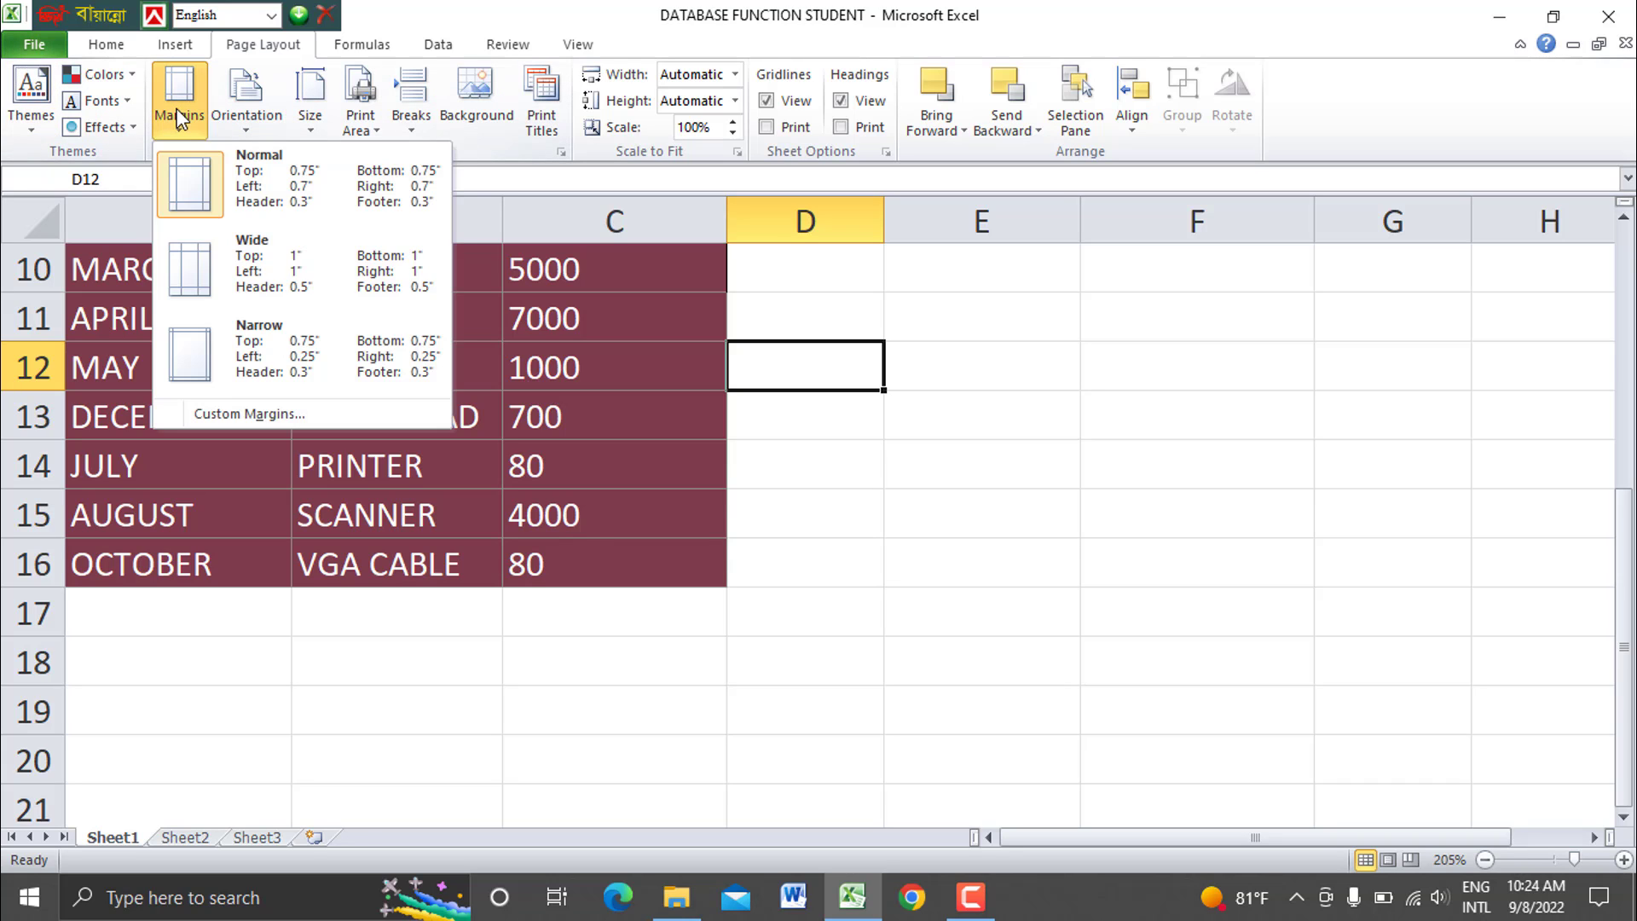
{"action": "left_click", "coordinate": [238, 261]}
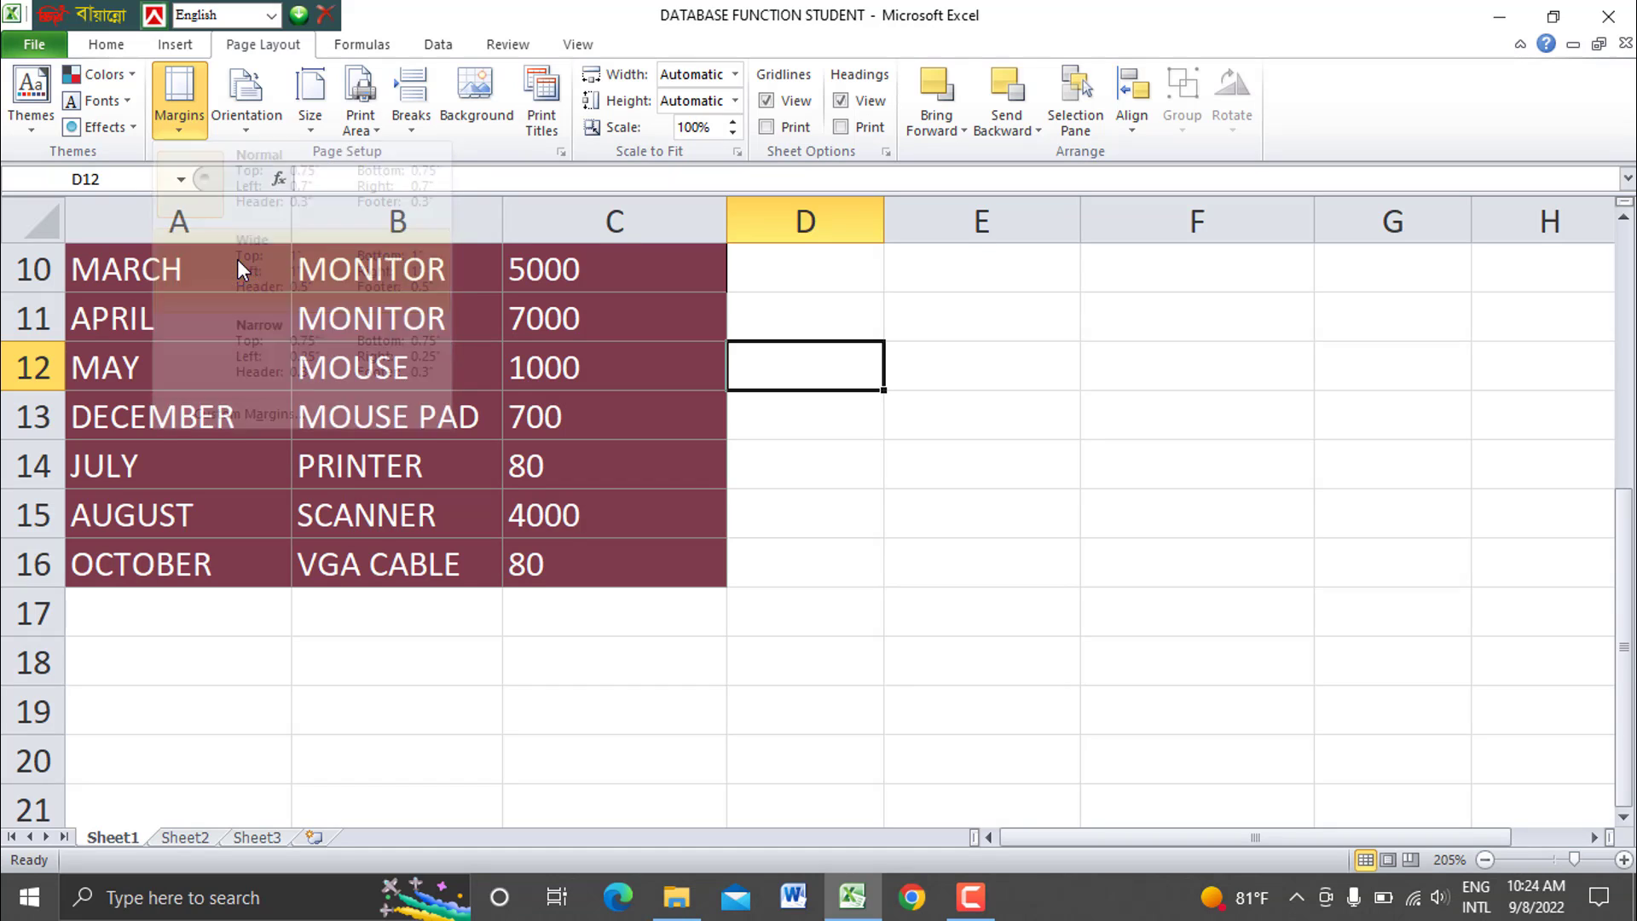
Enlarge the sheet's print preview and set the print margins to the Narrow preset.
{"action": "left_click", "coordinate": [48, 44]}
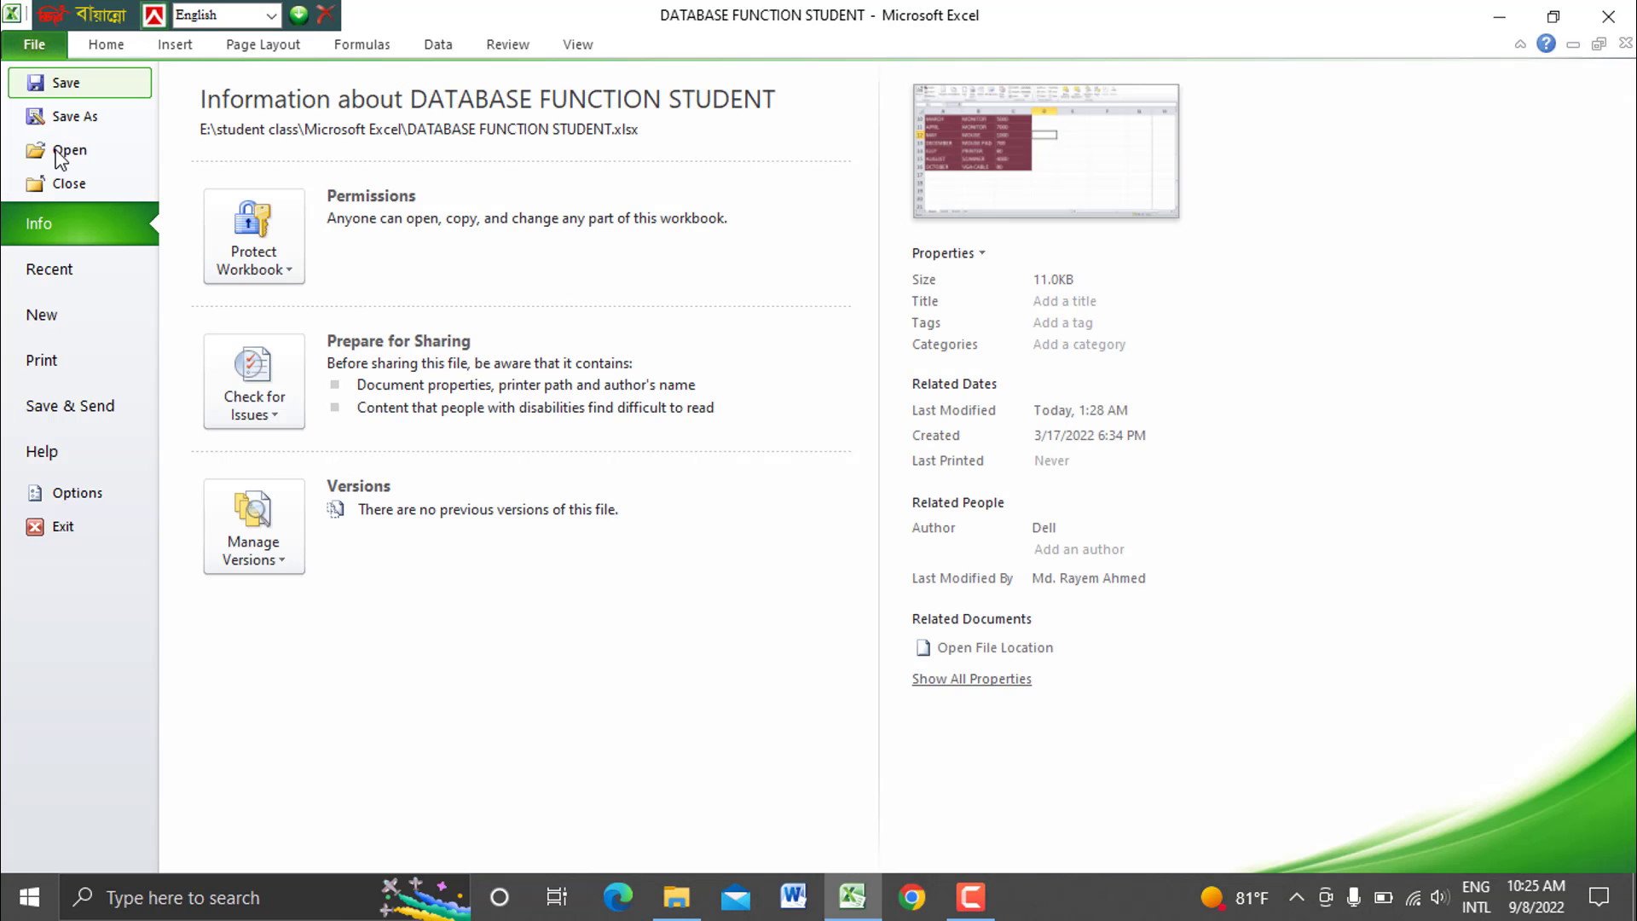
{"action": "left_click", "coordinate": [77, 355]}
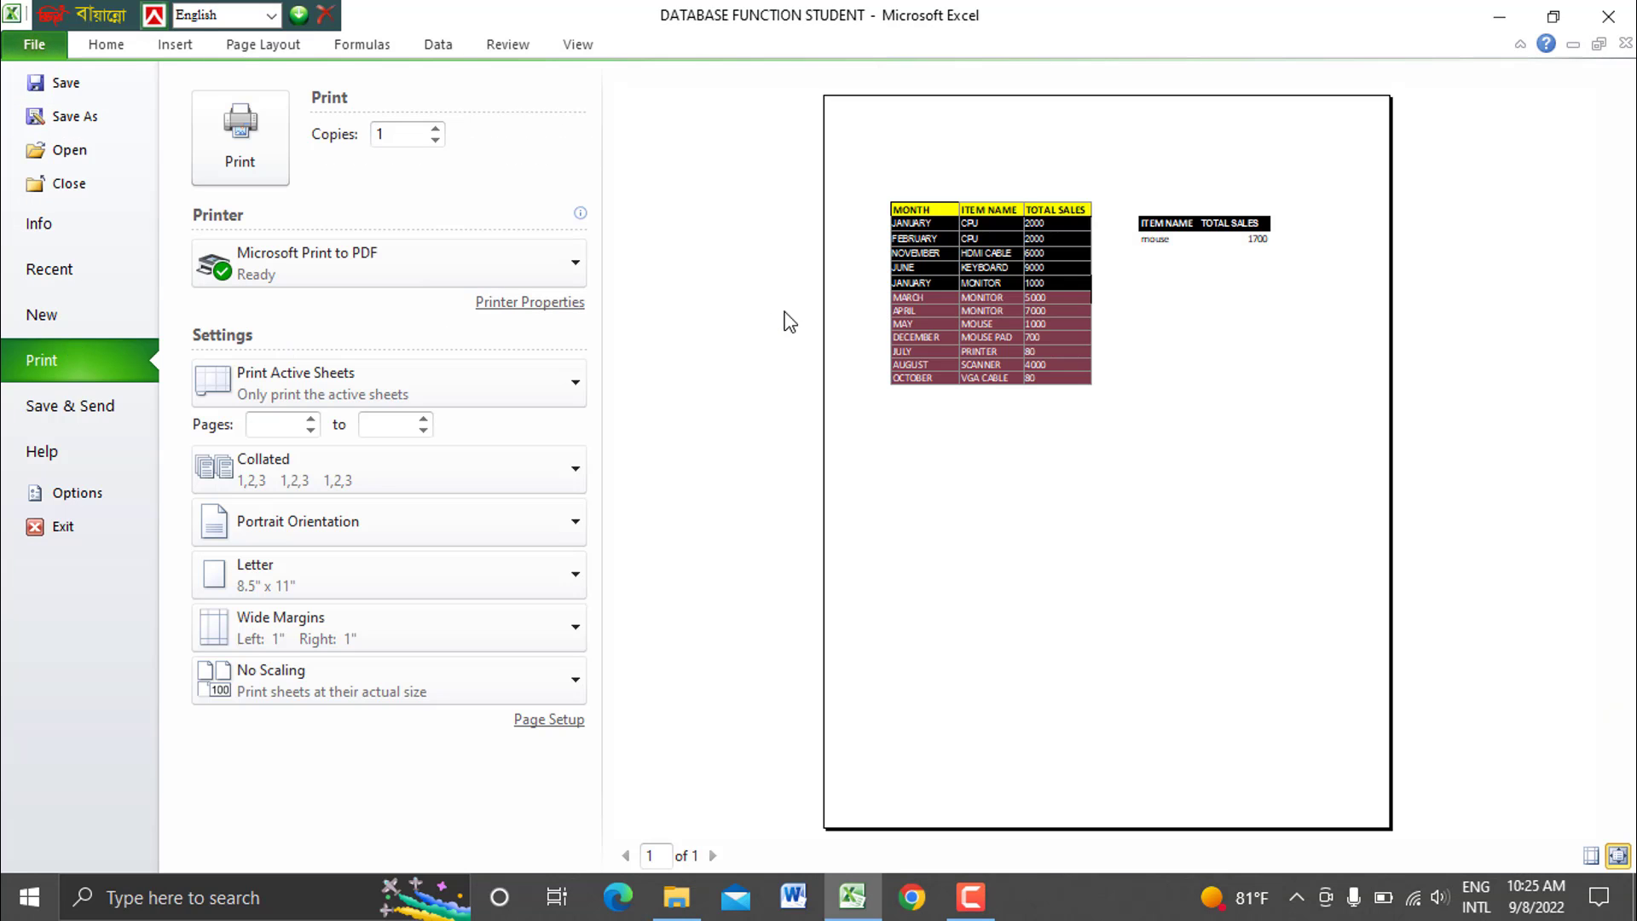
{"action": "left_click", "coordinate": [1035, 263]}
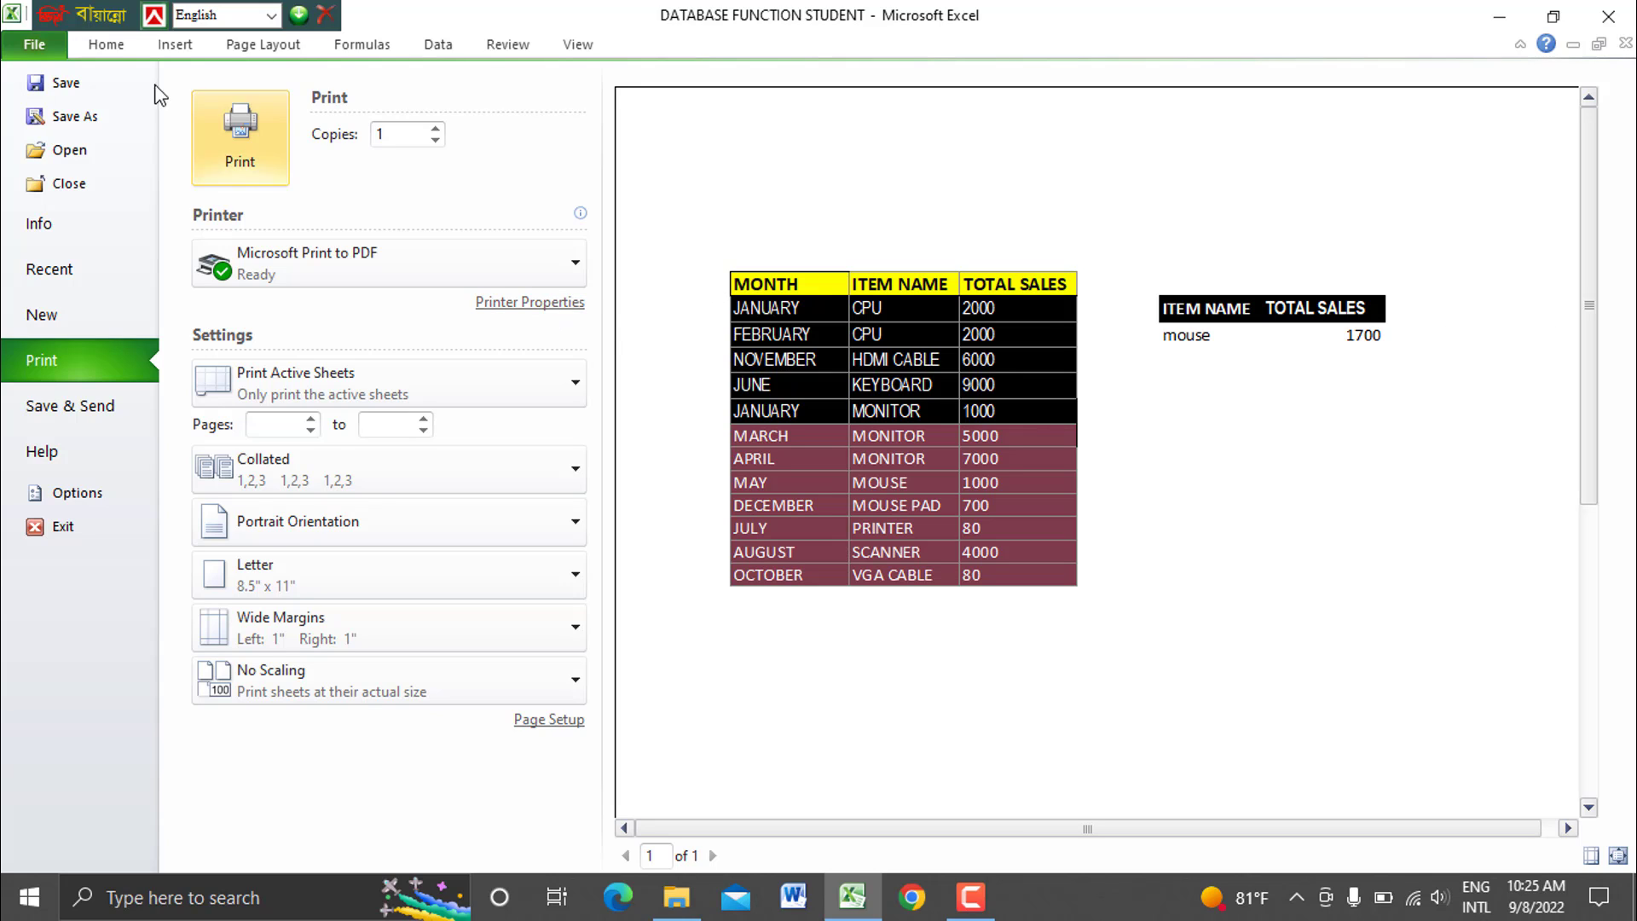
{"action": "left_click", "coordinate": [360, 624]}
{"action": "left_click", "coordinate": [377, 526]}
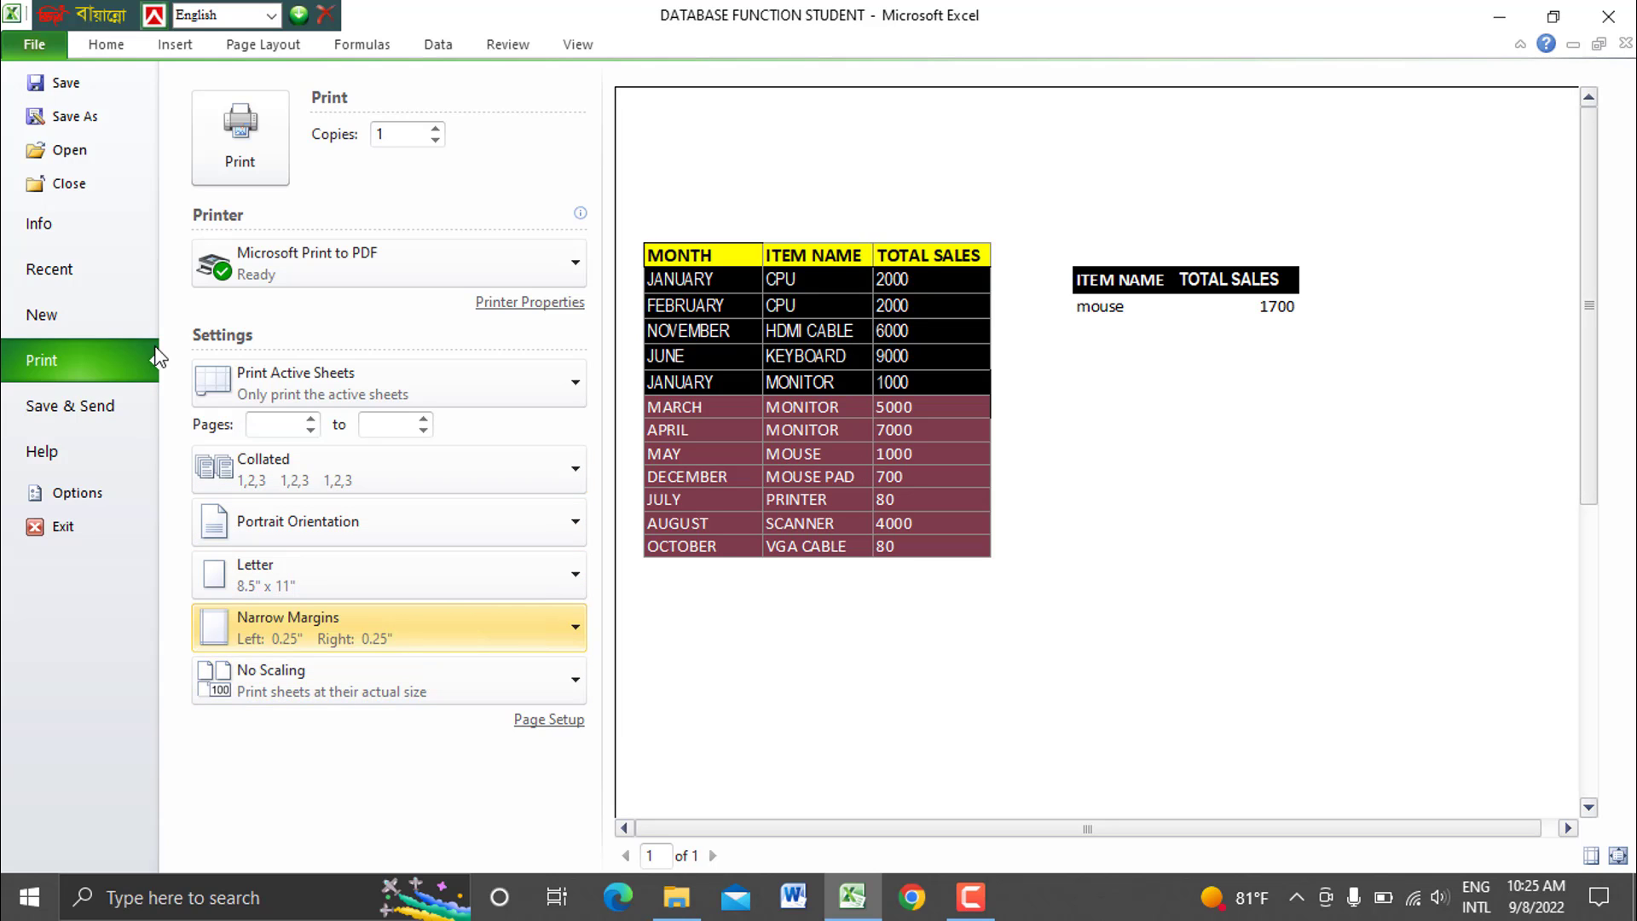
Center the sheet's content on the page horizontally and vertically through custom margins, and check it in the print preview.
{"action": "left_click", "coordinate": [259, 44]}
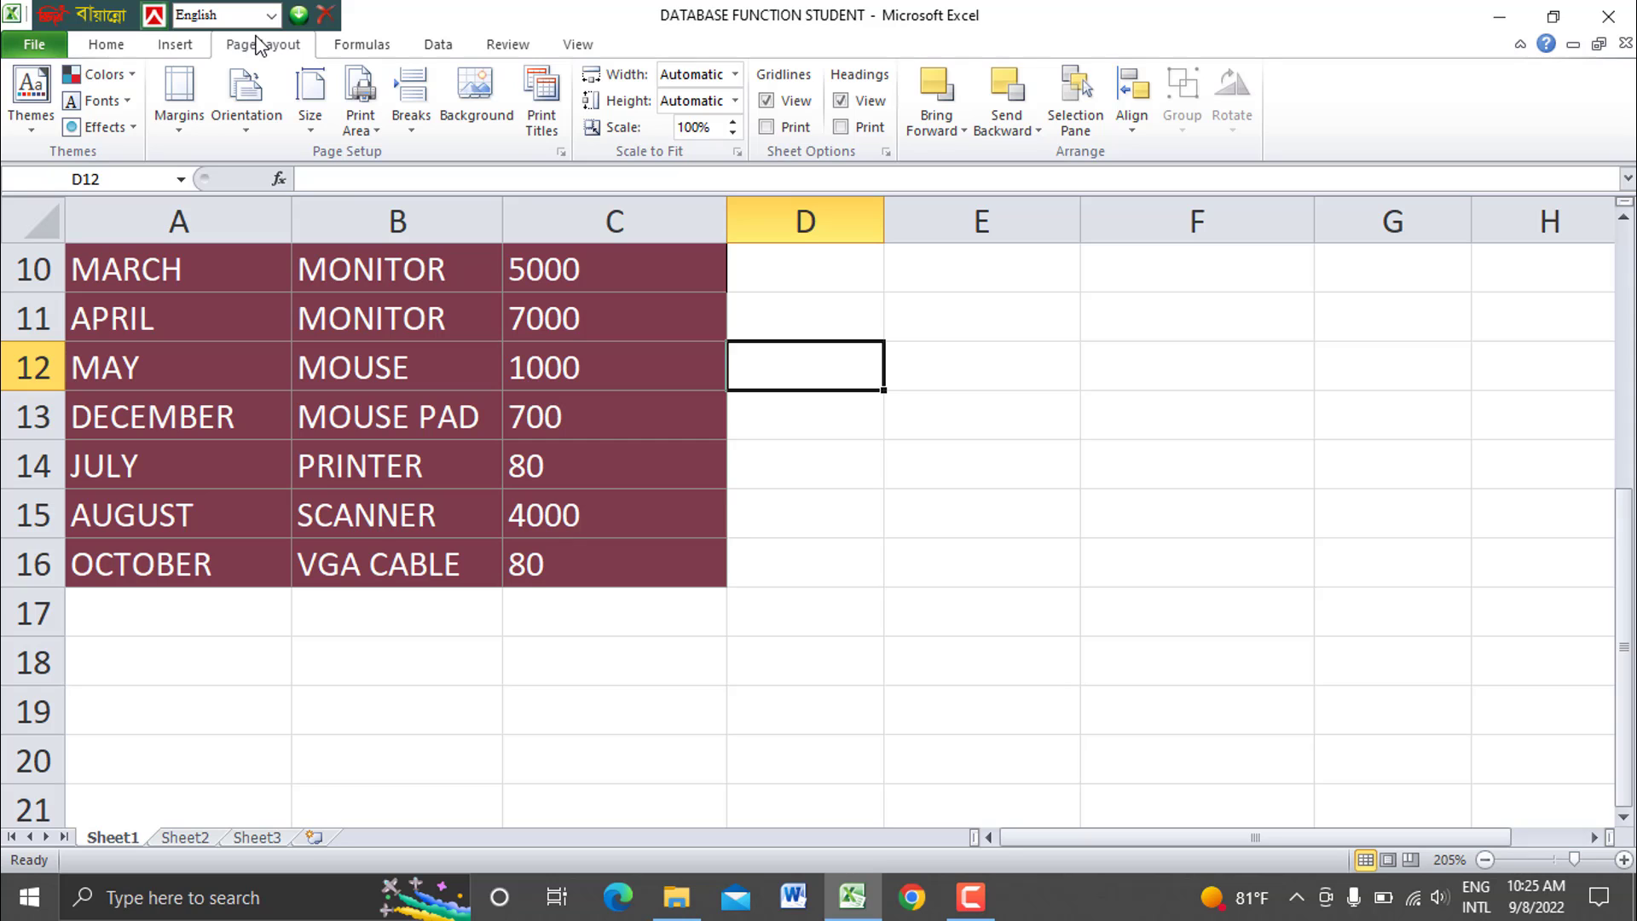
{"action": "left_click", "coordinate": [179, 93]}
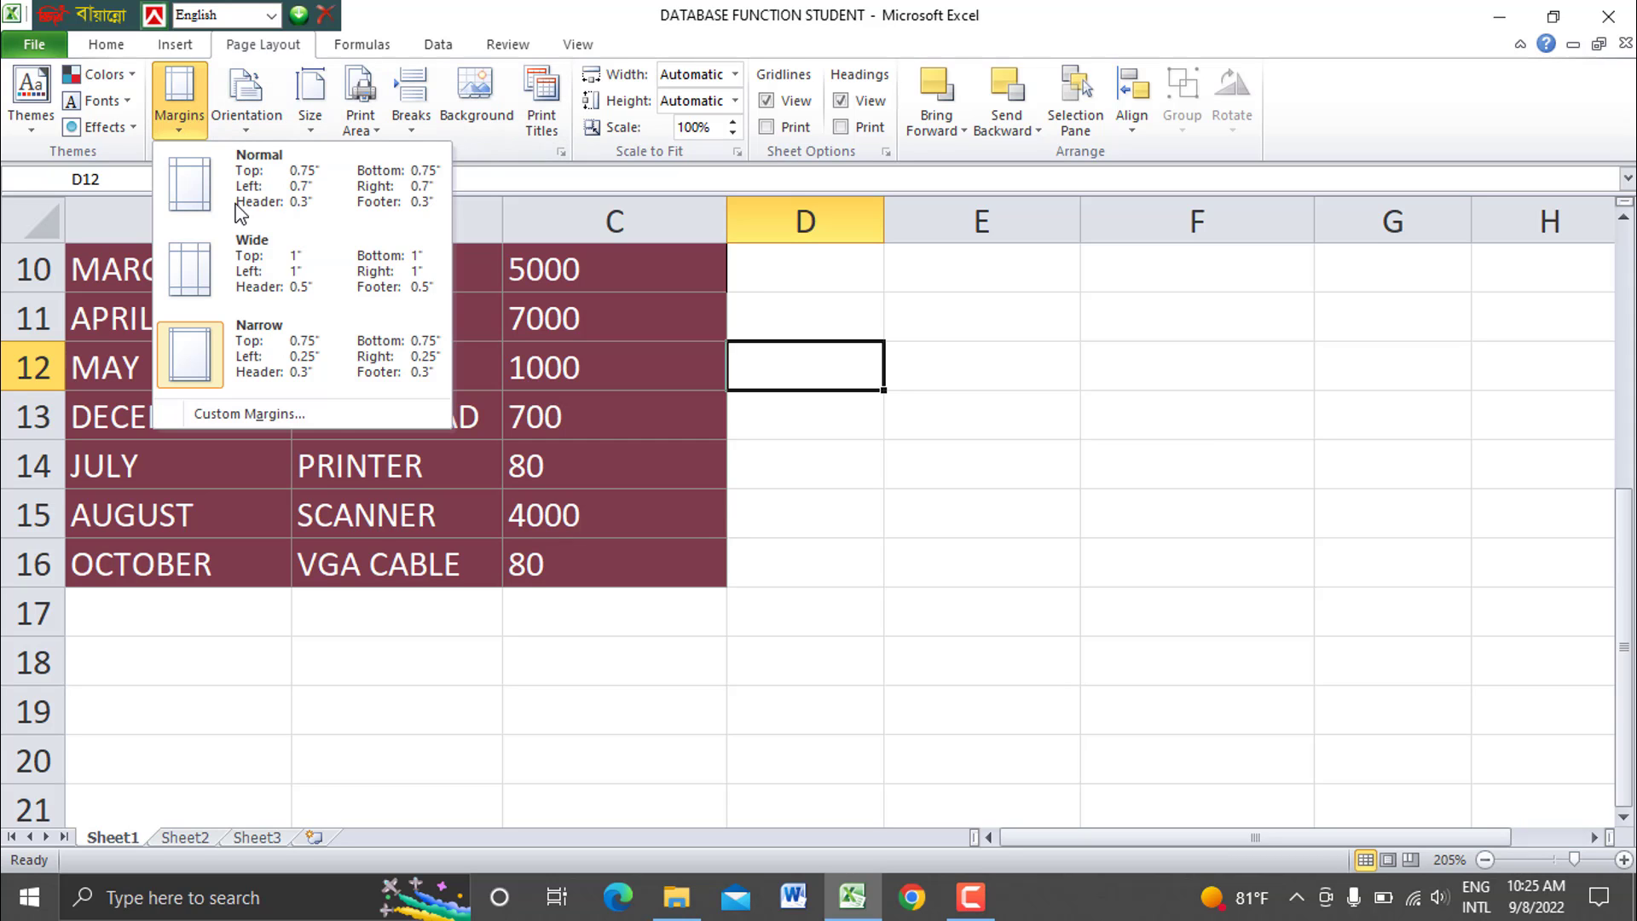
{"action": "left_click", "coordinate": [294, 415]}
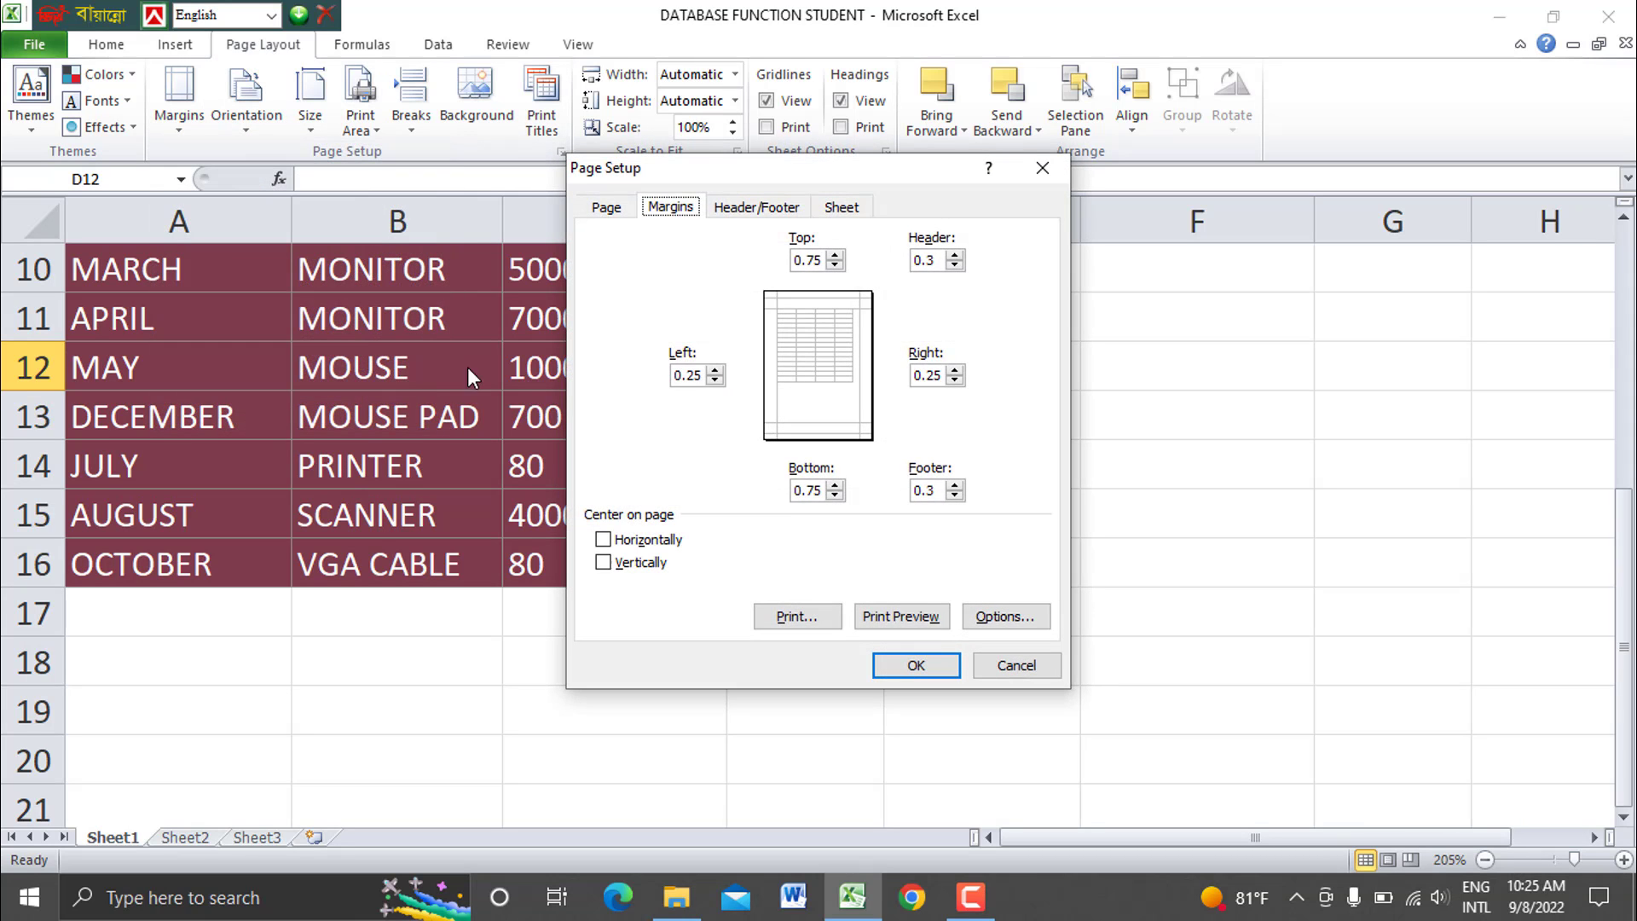
{"action": "left_click_drag", "start_coordinate": [816, 260], "coordinate": [802, 260]}
{"action": "double_click", "coordinate": [687, 375]}
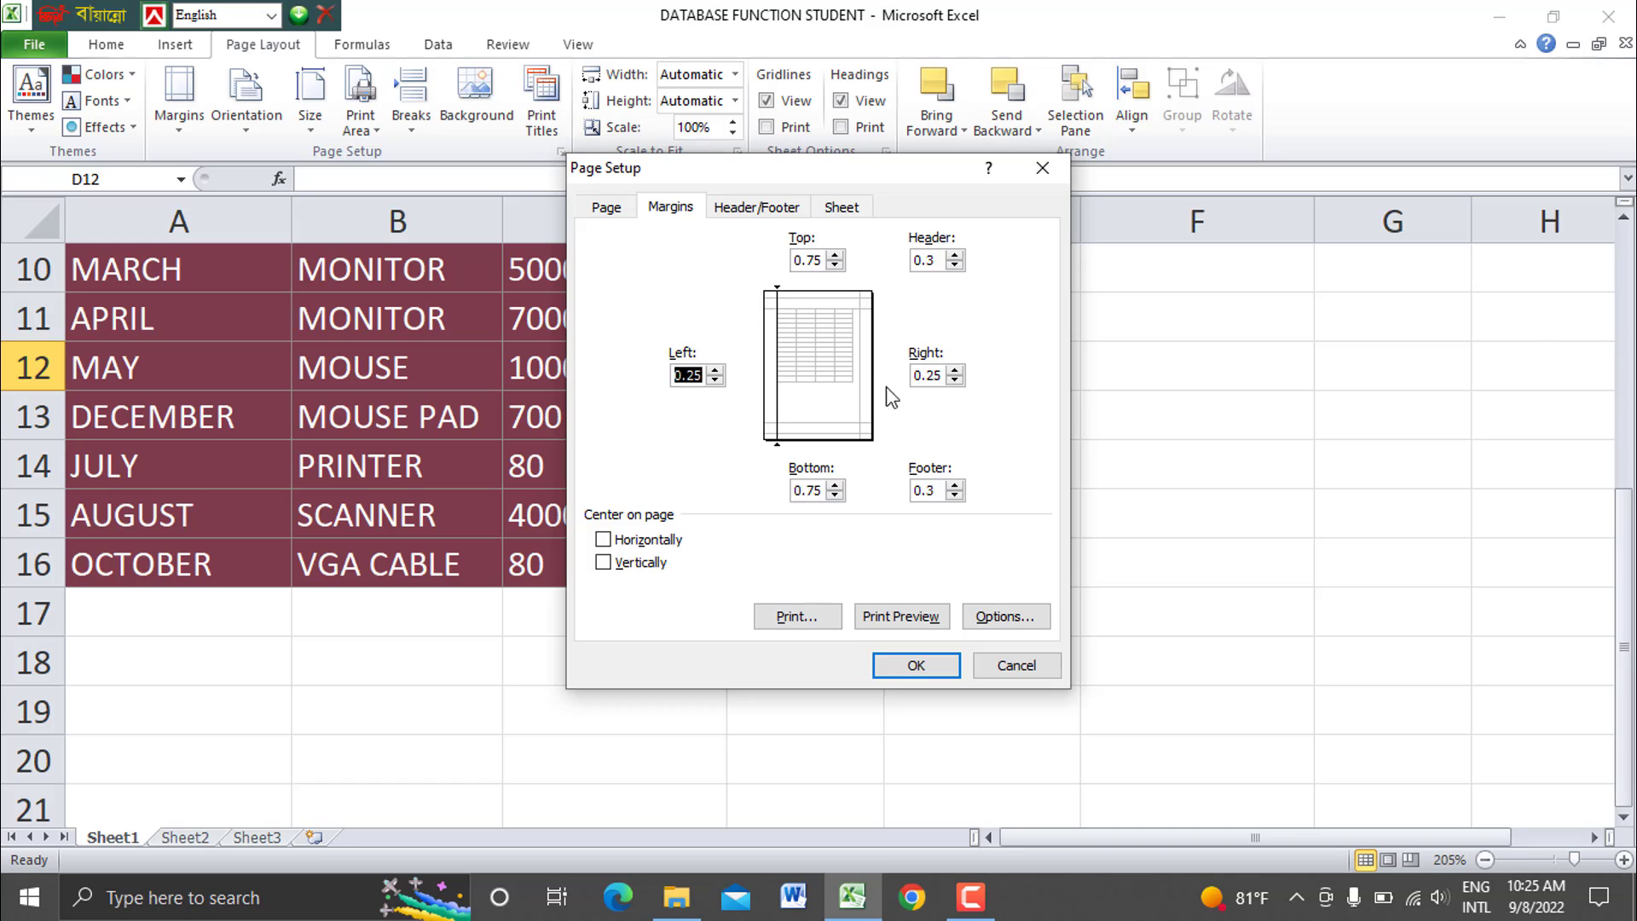
{"action": "double_click", "coordinate": [928, 375]}
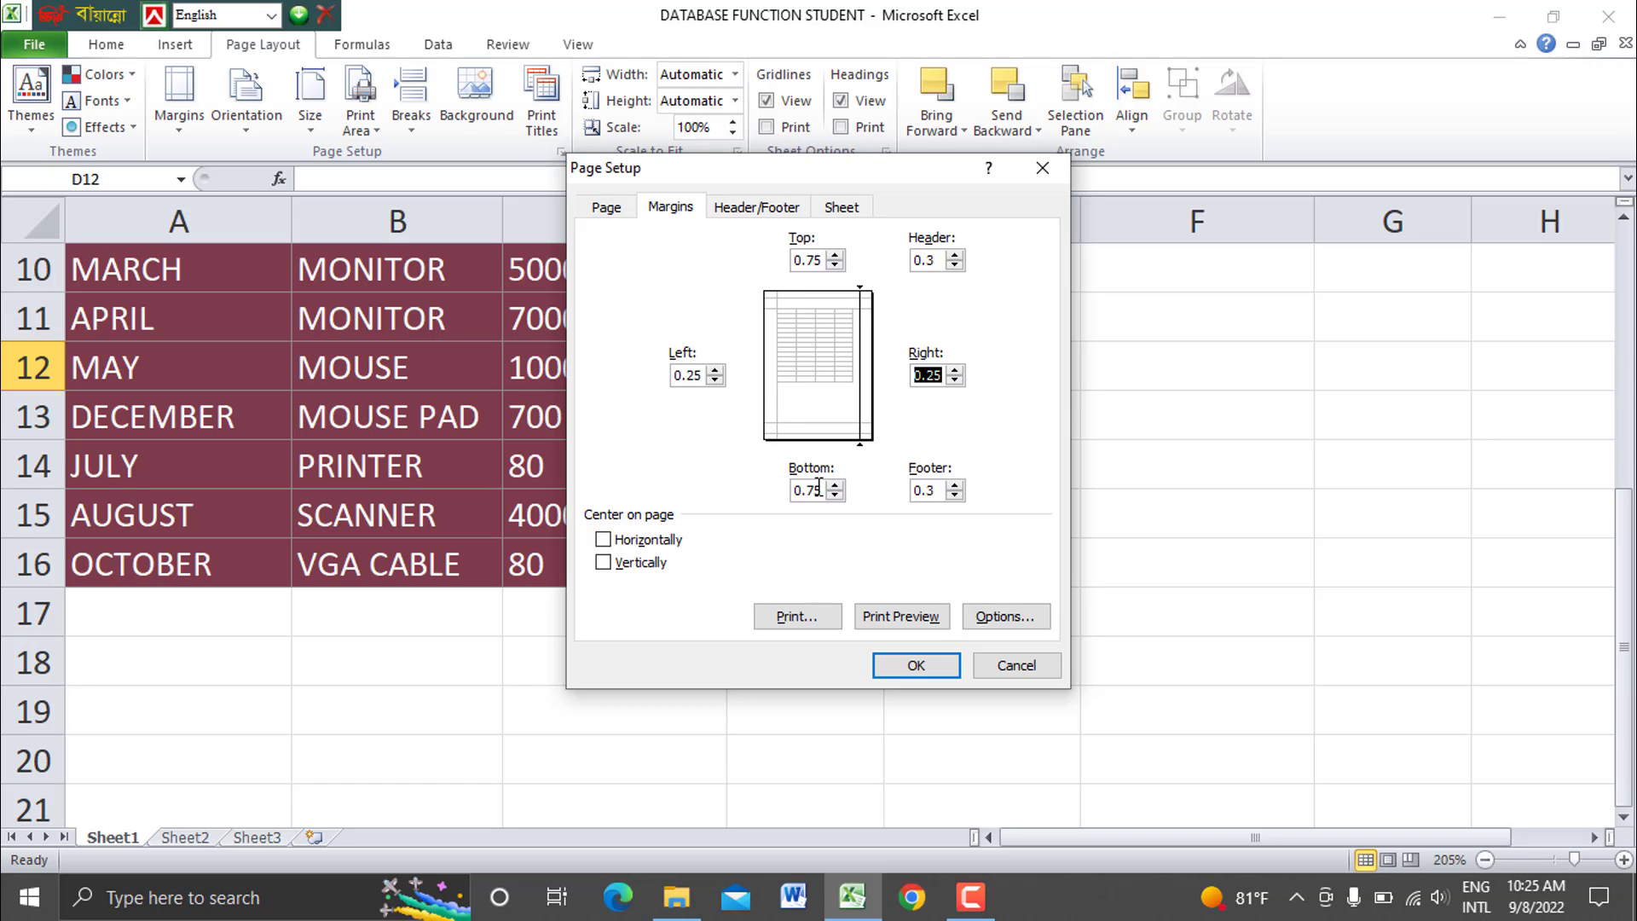
{"action": "left_click", "coordinate": [820, 489]}
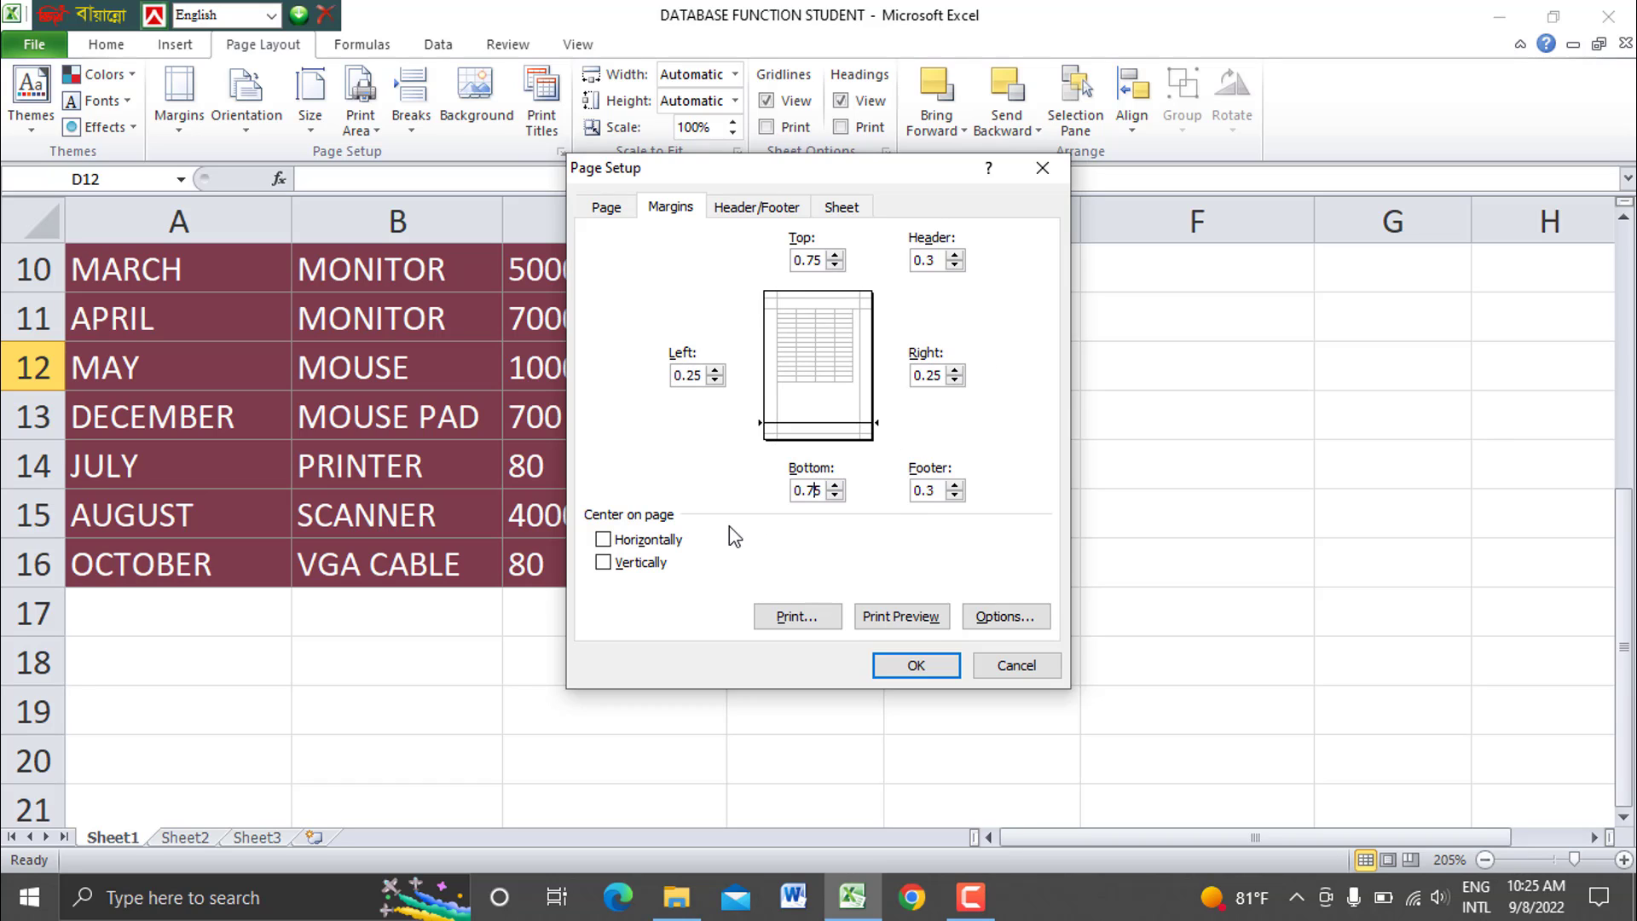
{"action": "left_click", "coordinate": [646, 540]}
{"action": "left_click", "coordinate": [633, 564]}
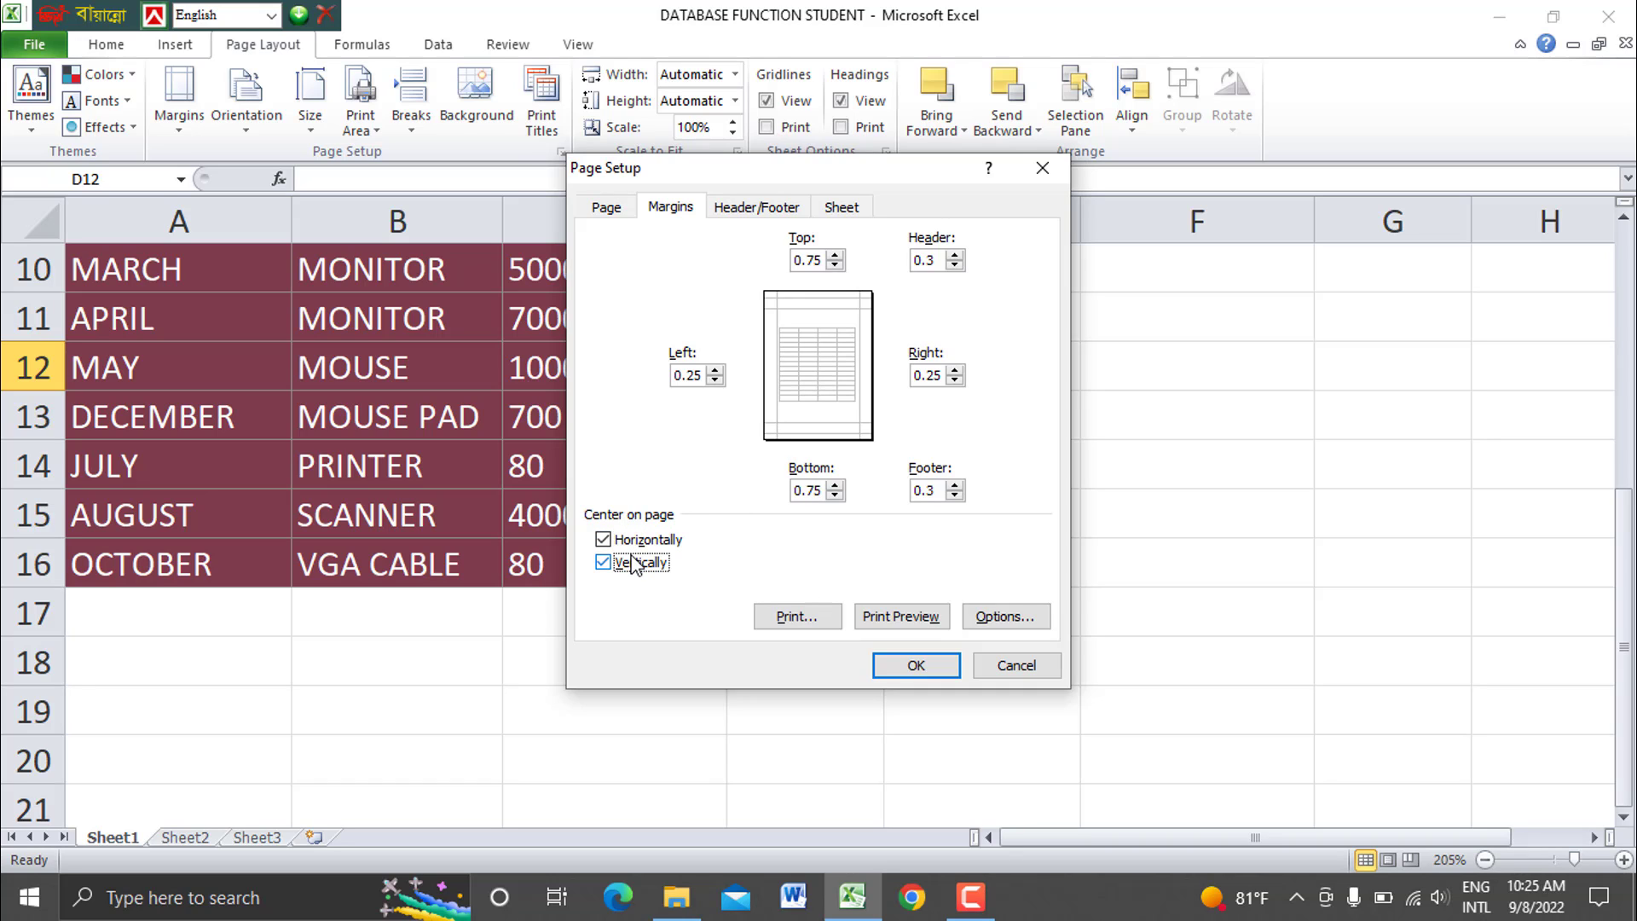
{"action": "left_click", "coordinate": [908, 631]}
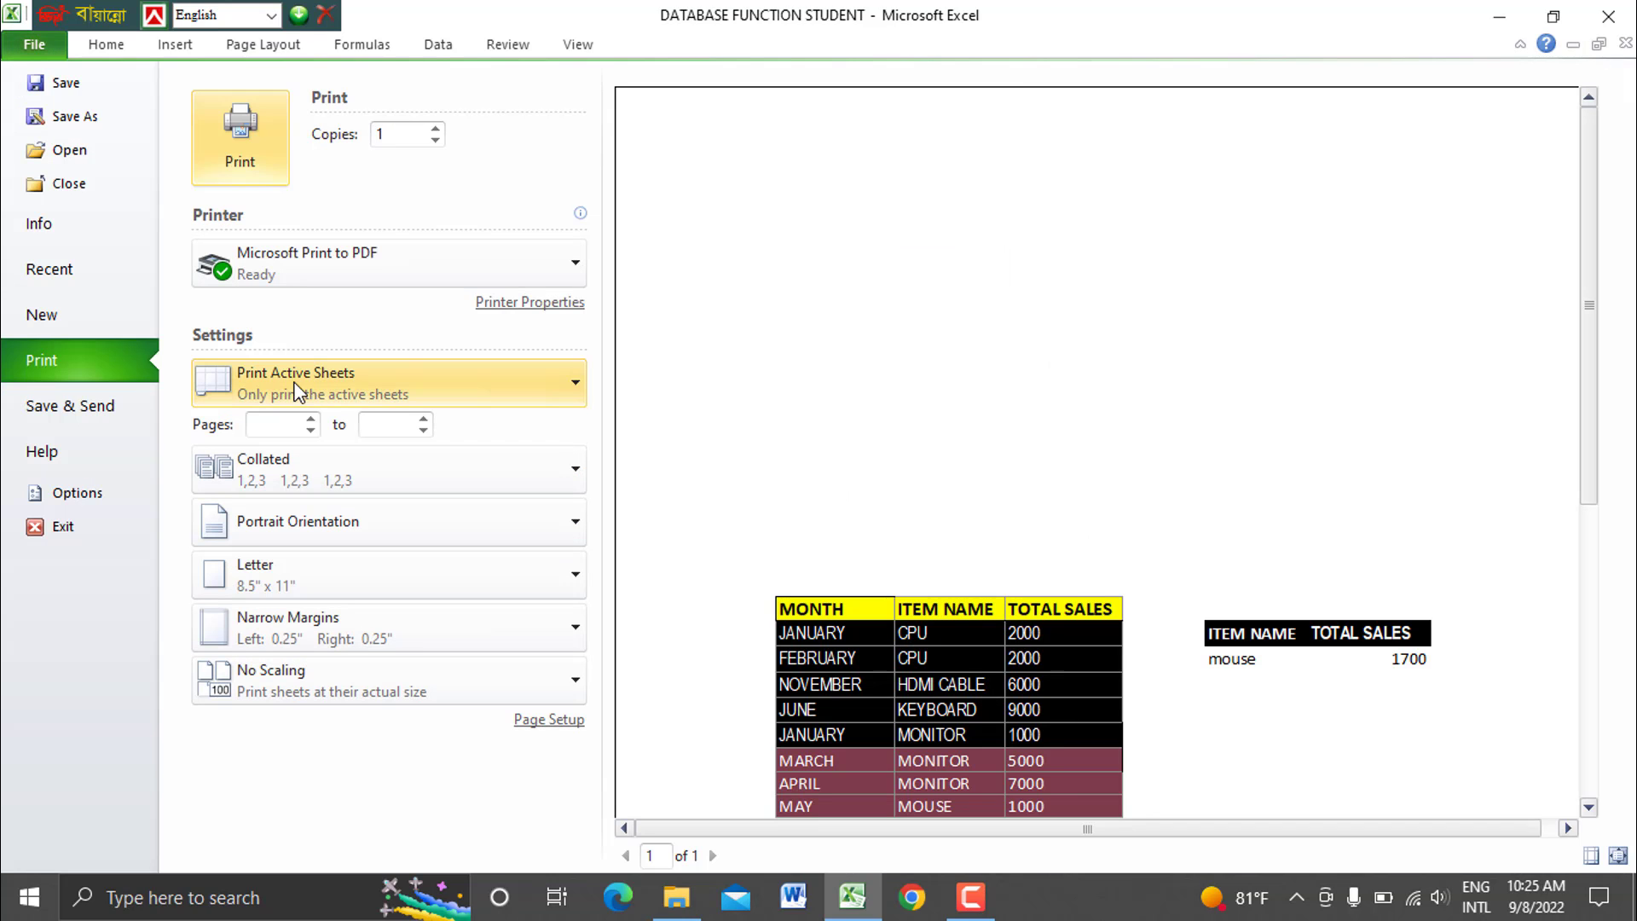
{"action": "left_click", "coordinate": [71, 355]}
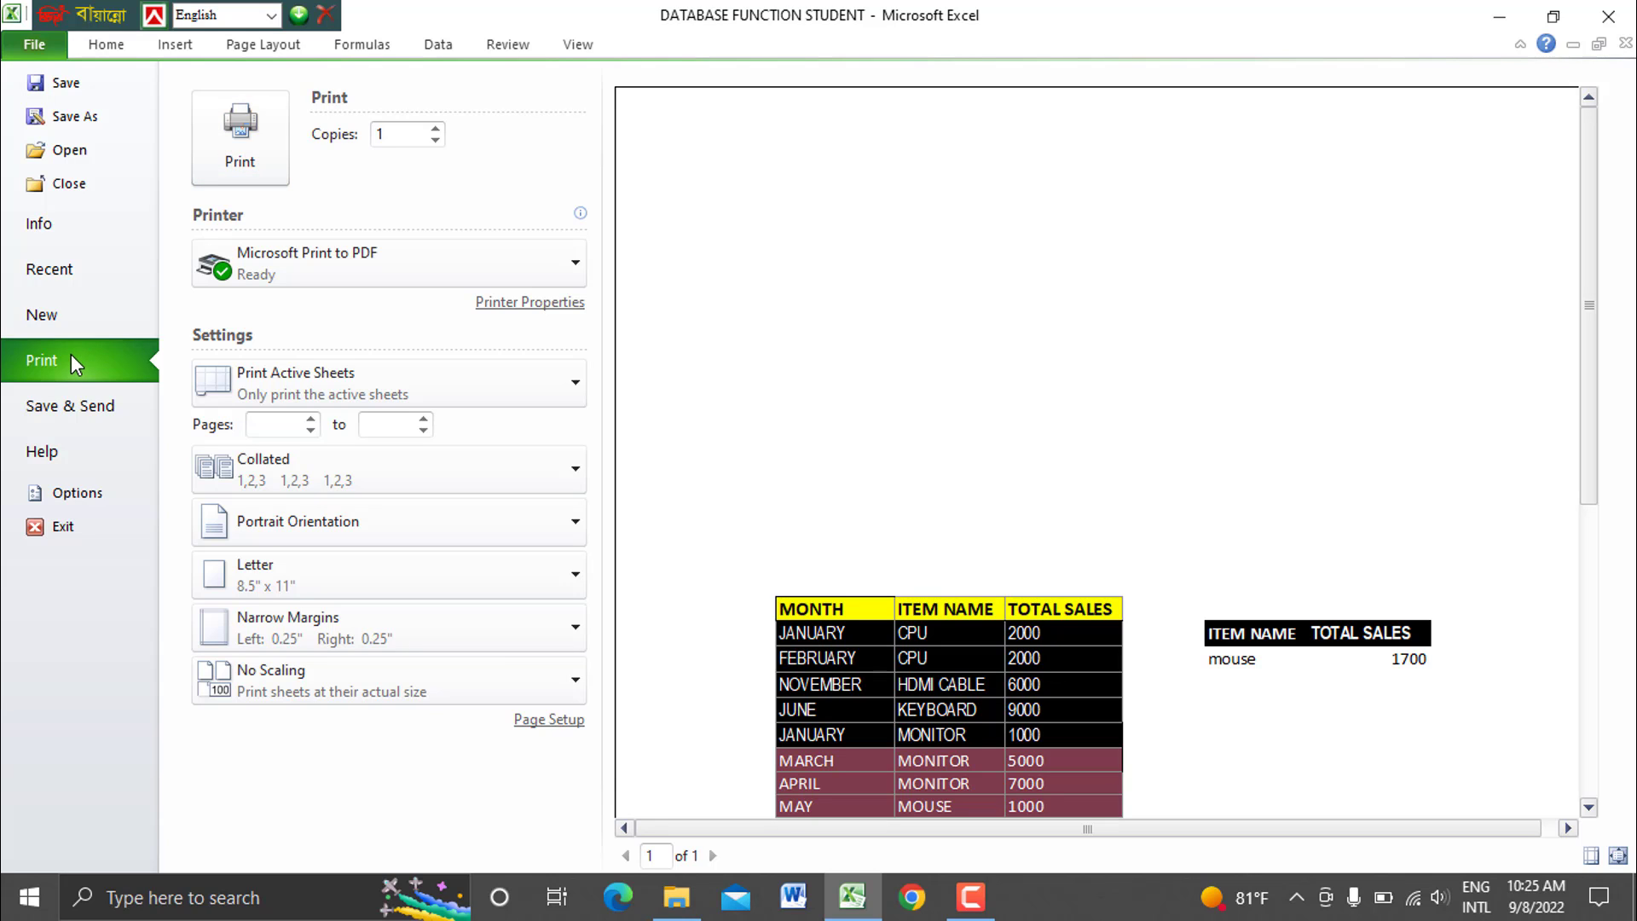
Set the sheet's page orientation to Landscape and check the layout in the print preview.
{"action": "left_click", "coordinate": [246, 46]}
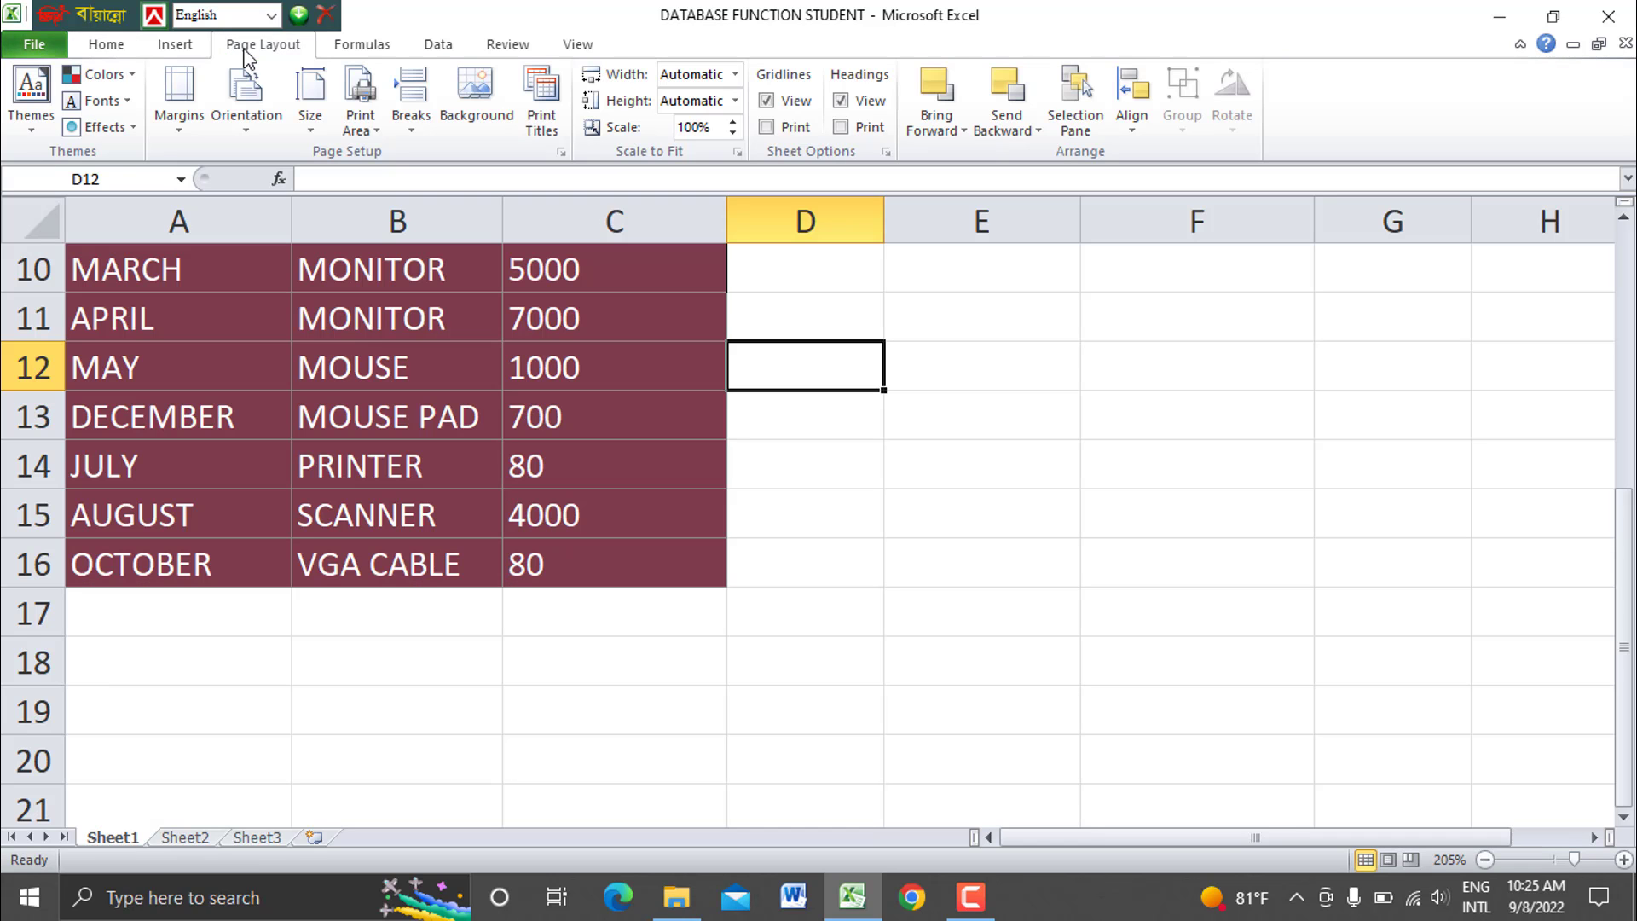
{"action": "left_click", "coordinate": [181, 113]}
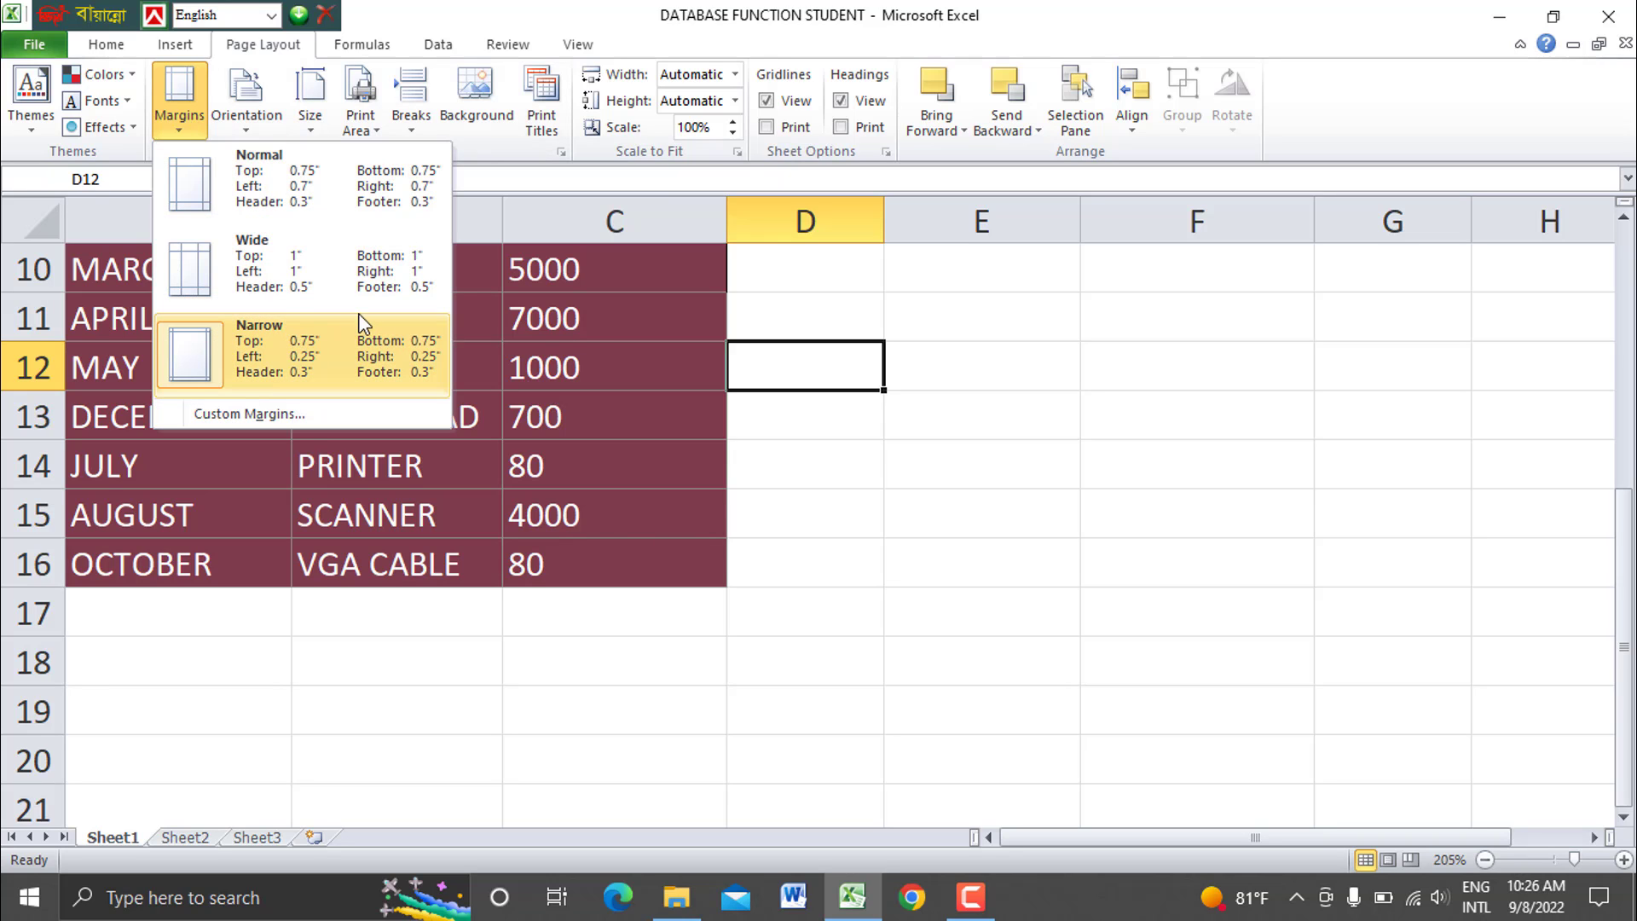
{"action": "left_click", "coordinate": [254, 106]}
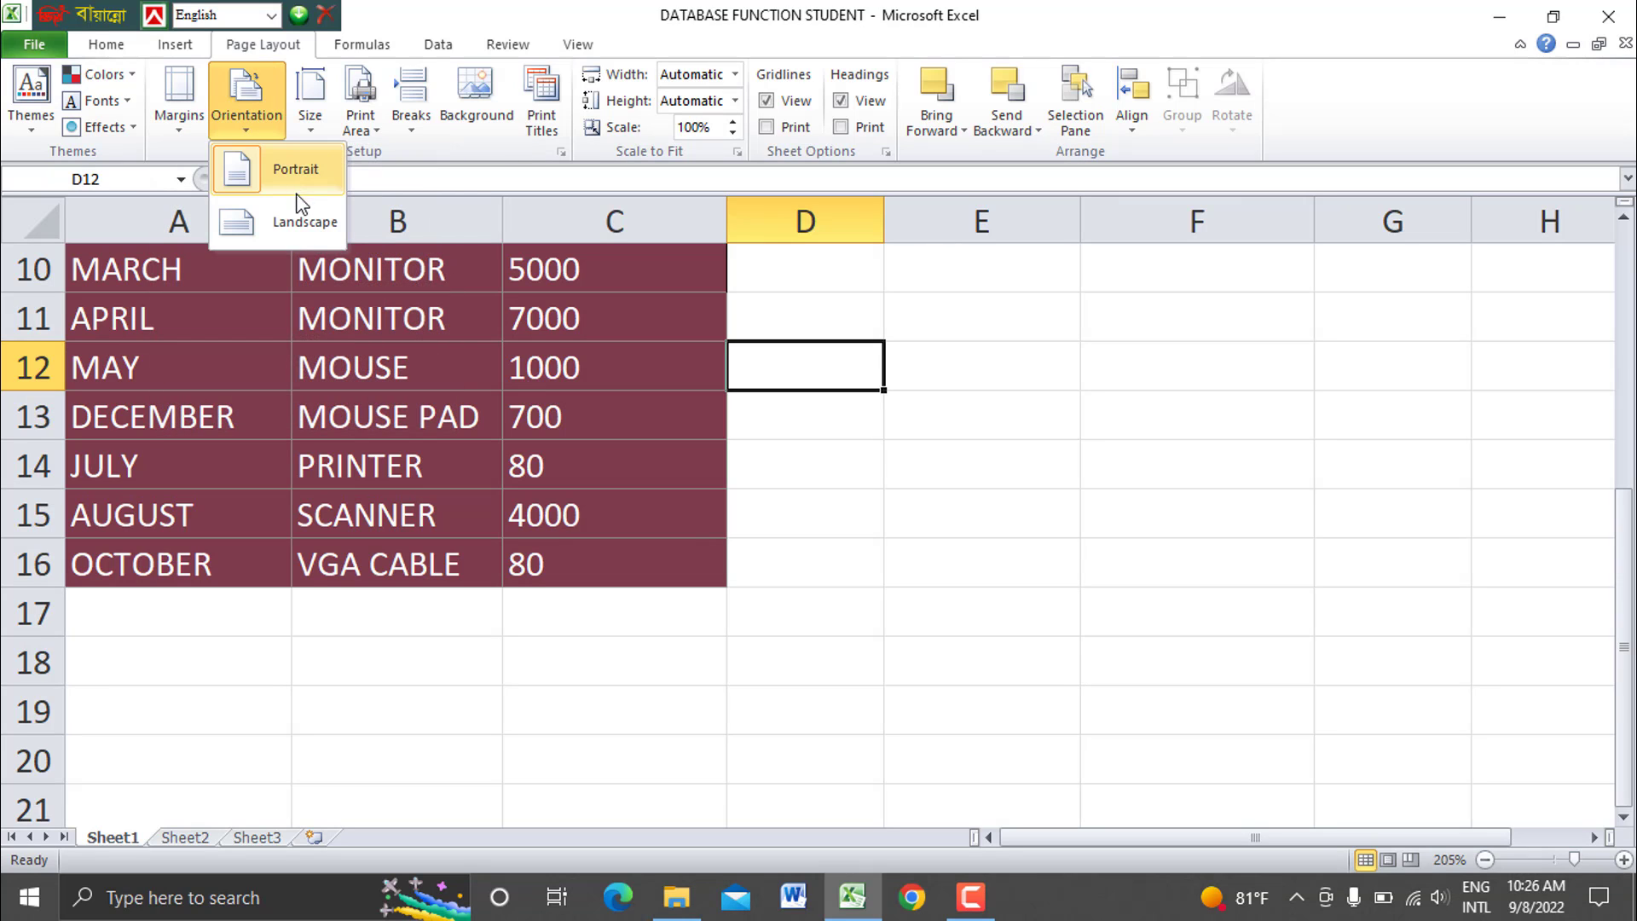
{"action": "left_click", "coordinate": [286, 224]}
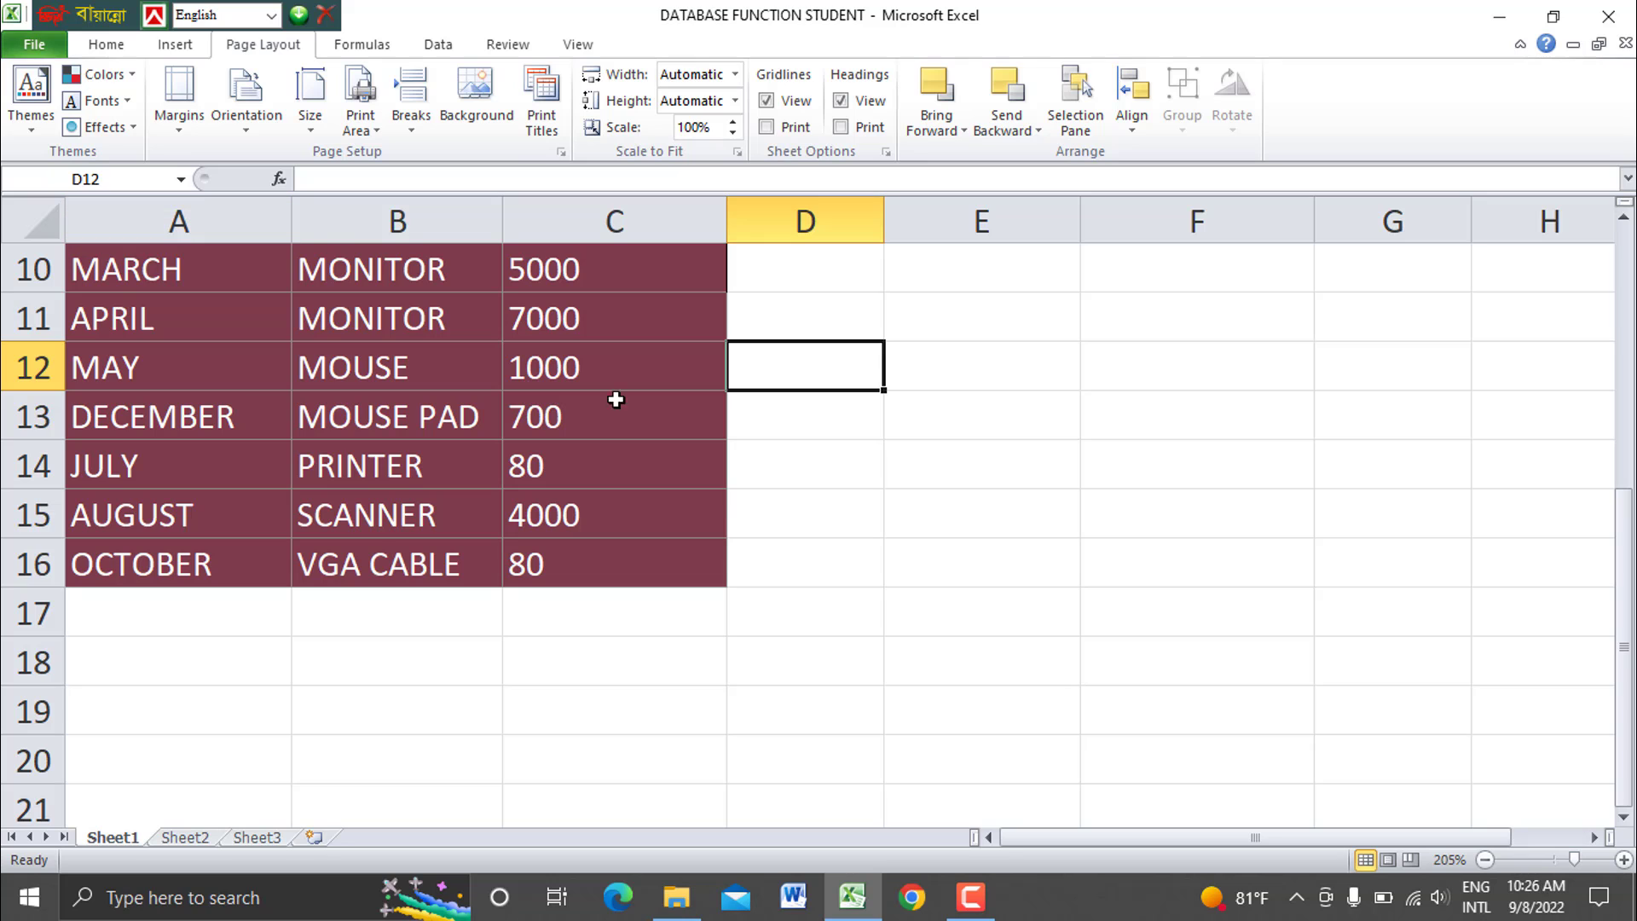
{"action": "left_click", "coordinate": [864, 429]}
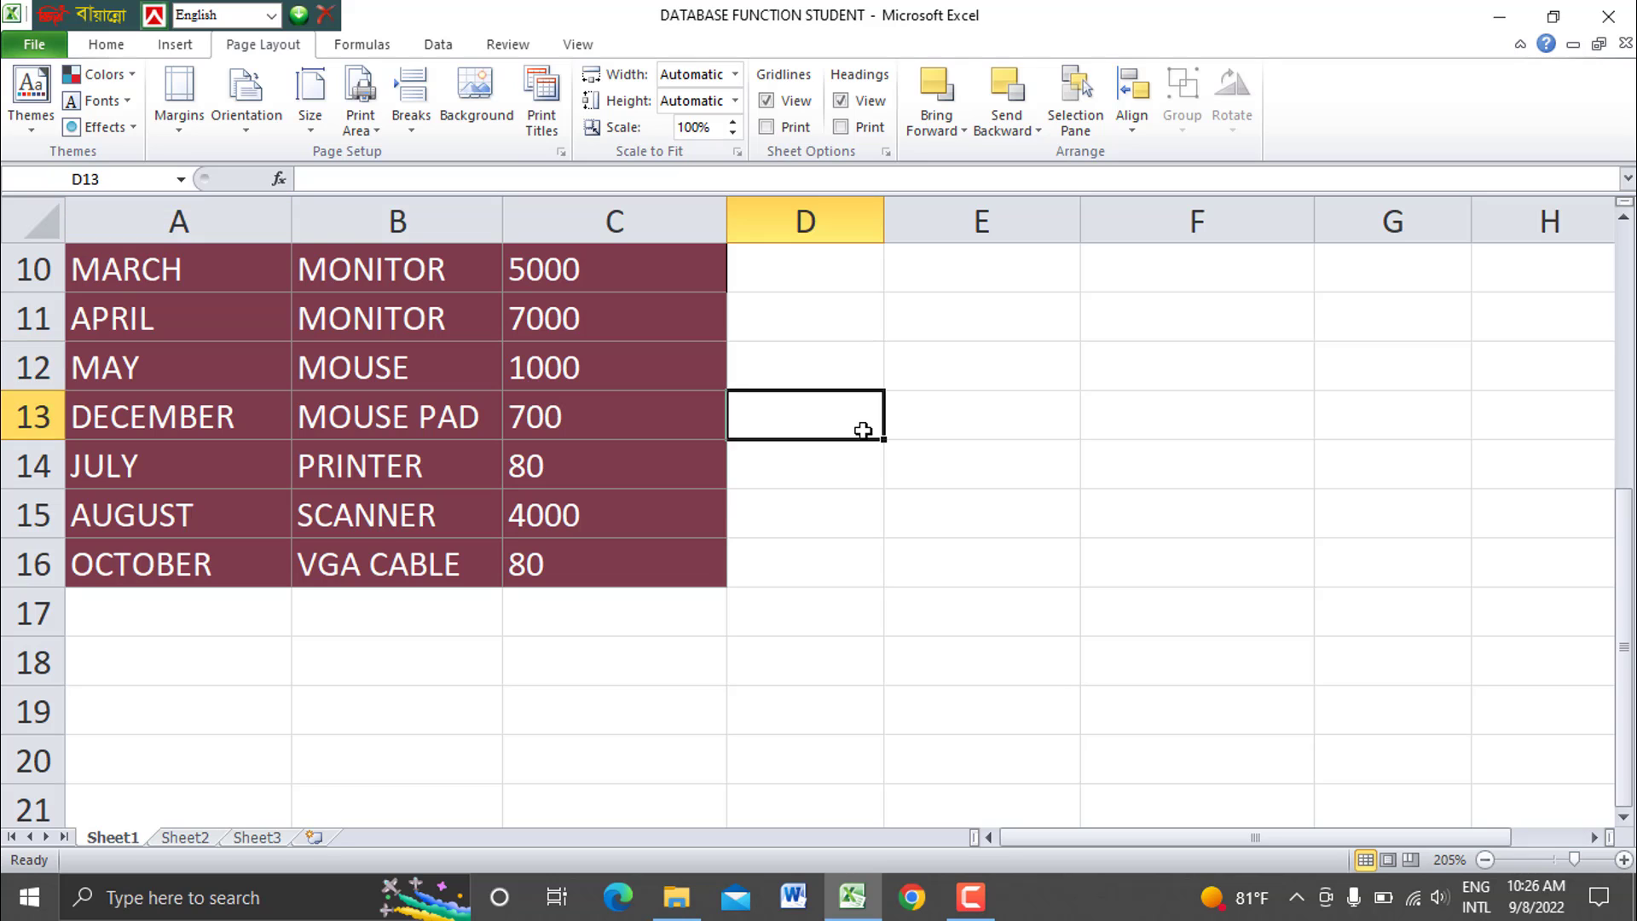
{"action": "left_click", "coordinate": [34, 45]}
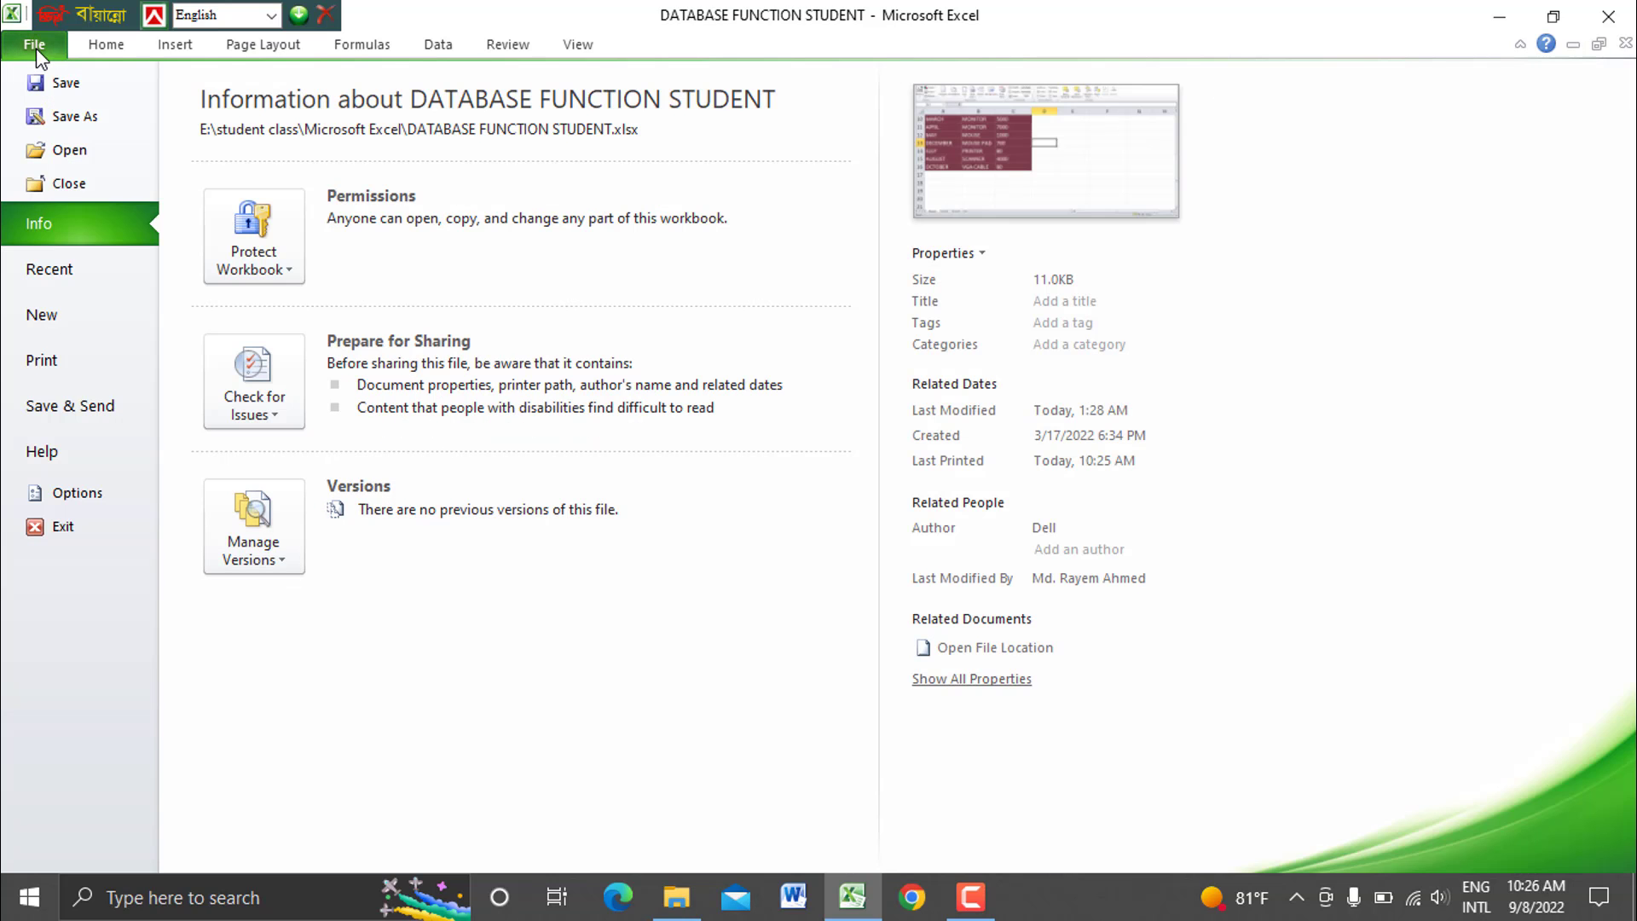
{"action": "left_click", "coordinate": [73, 370]}
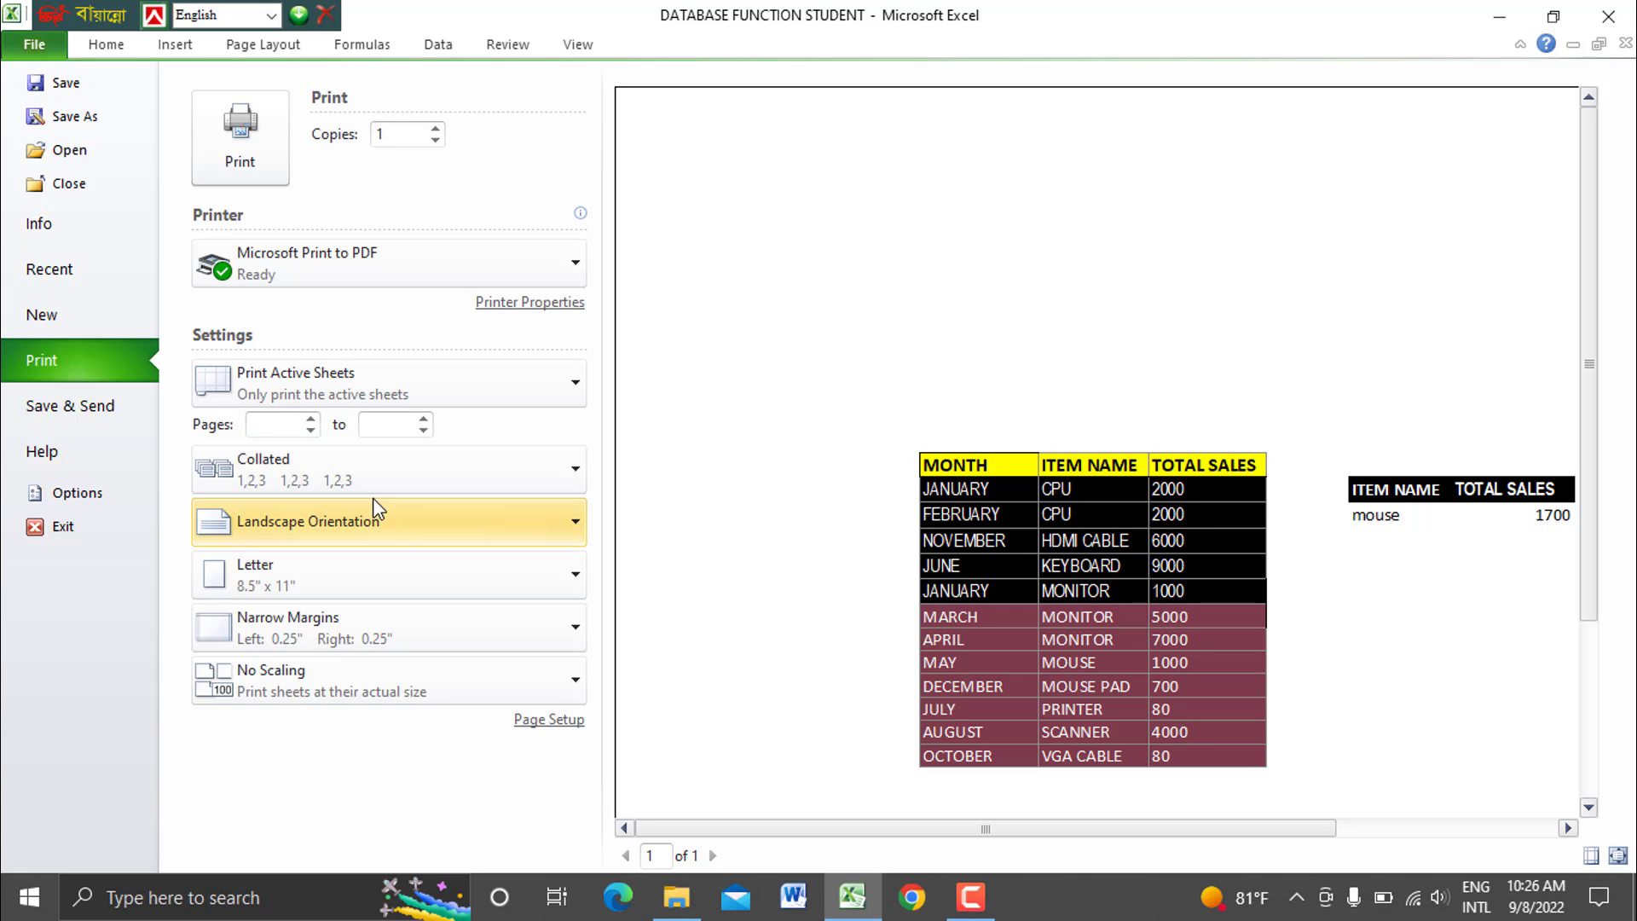
Change the print orientation to Portrait and look over the previewed page down to its lower edge.
{"action": "left_click", "coordinate": [373, 526]}
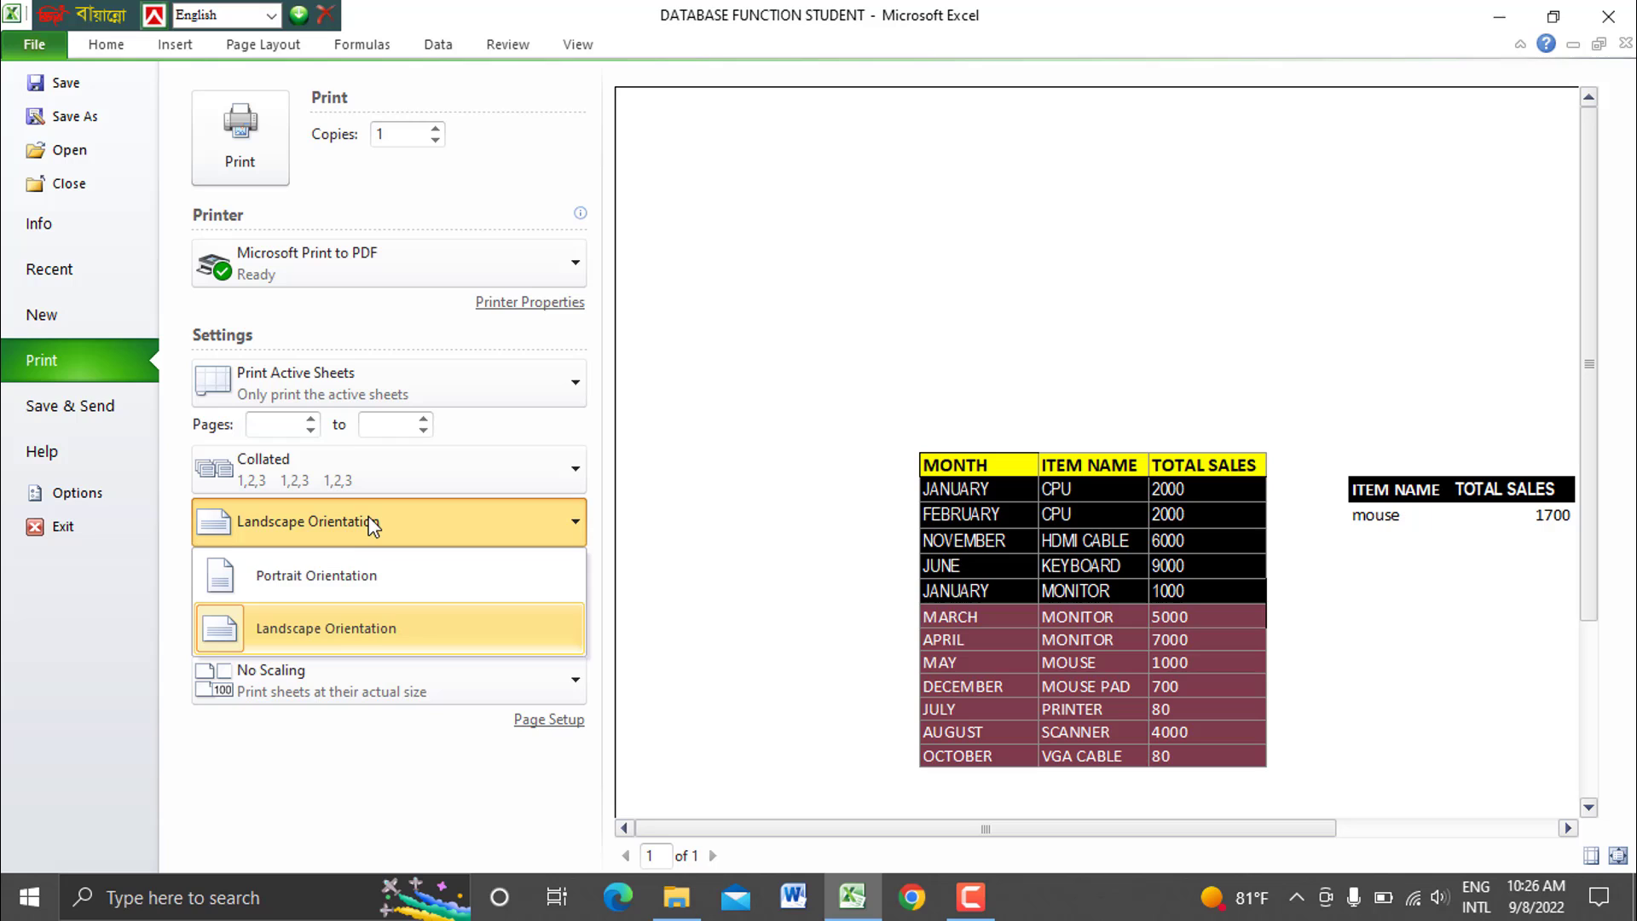
{"action": "left_click", "coordinate": [344, 581]}
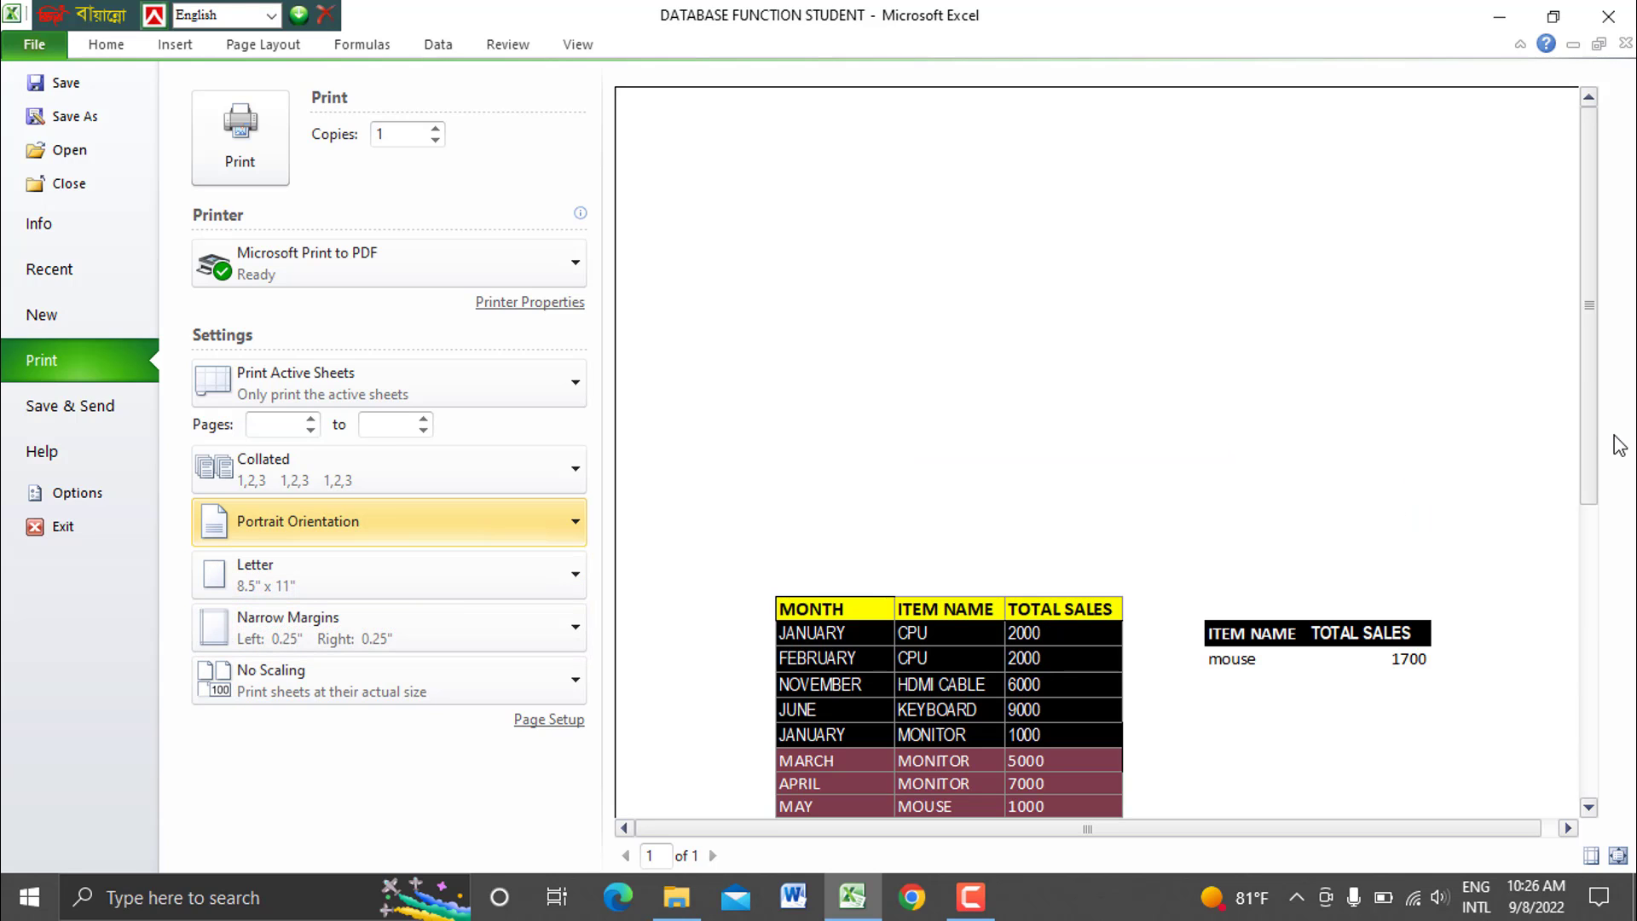
{"action": "left_click_drag", "start_coordinate": [1593, 448], "coordinate": [1594, 749]}
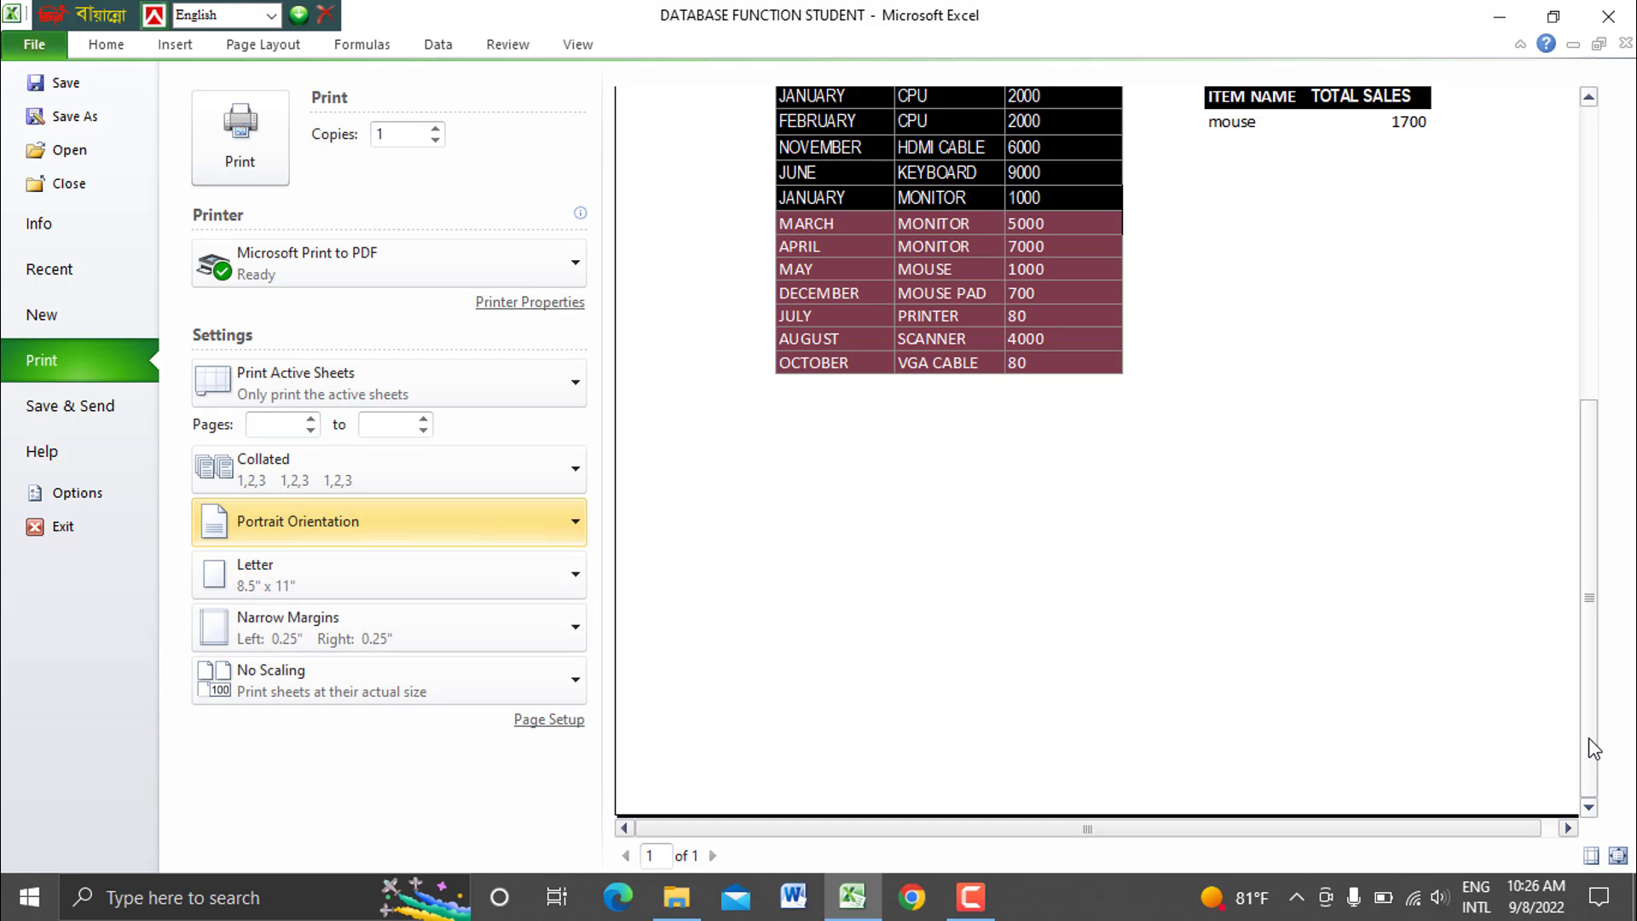
{"action": "left_click_drag", "start_coordinate": [1596, 676], "coordinate": [1578, 555]}
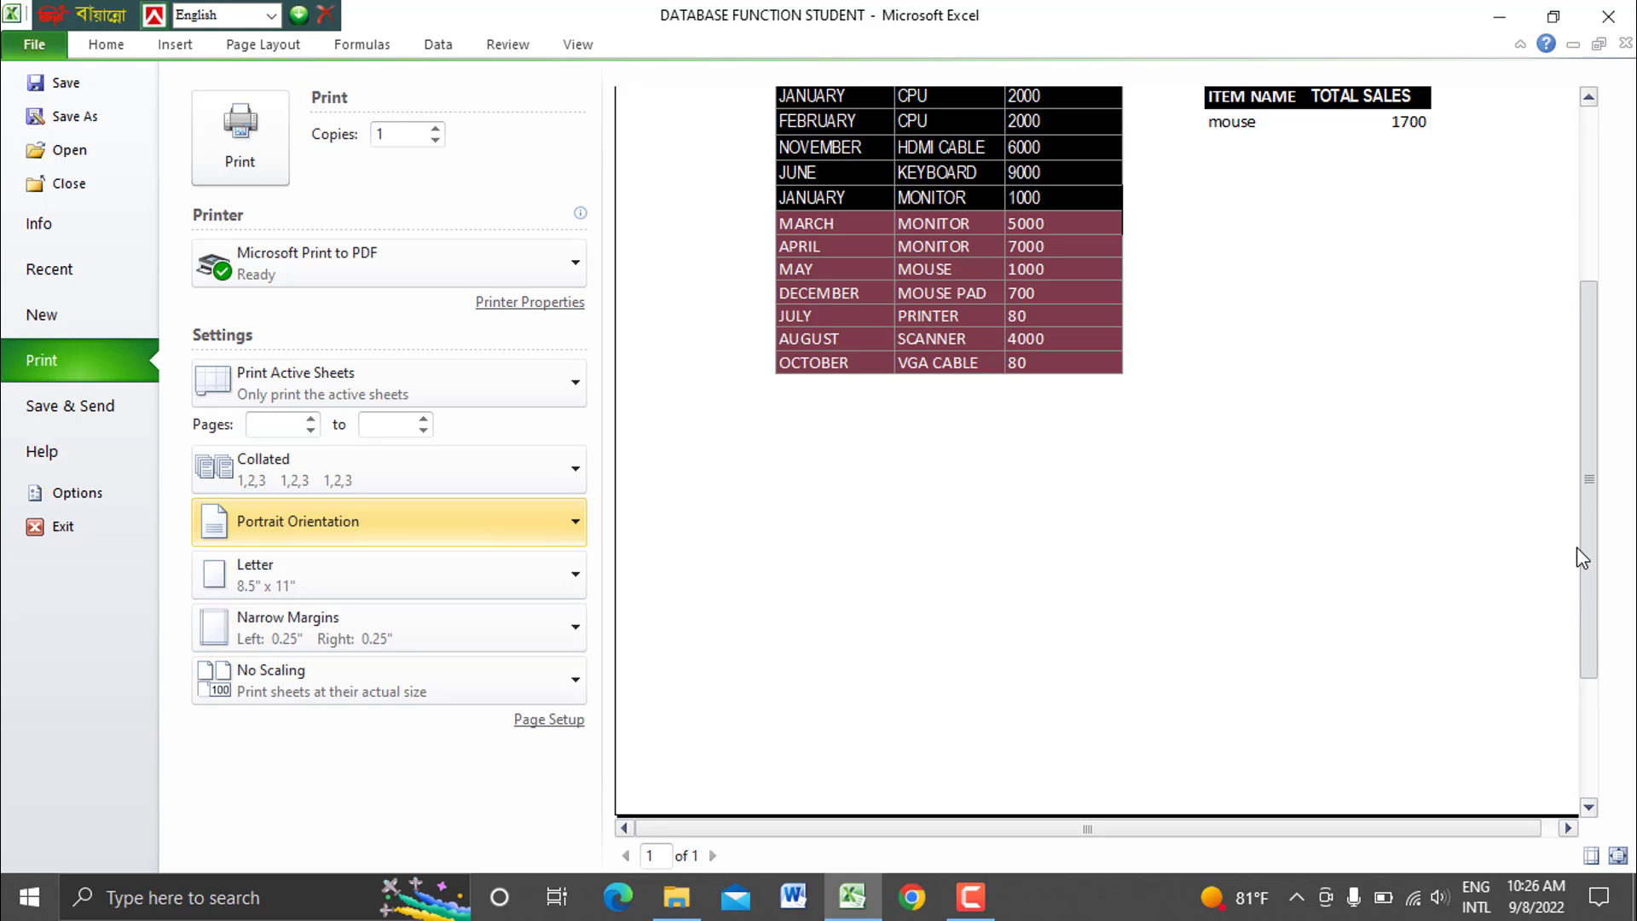
Set the sheet's paper size to A4.
{"action": "left_click", "coordinate": [250, 55]}
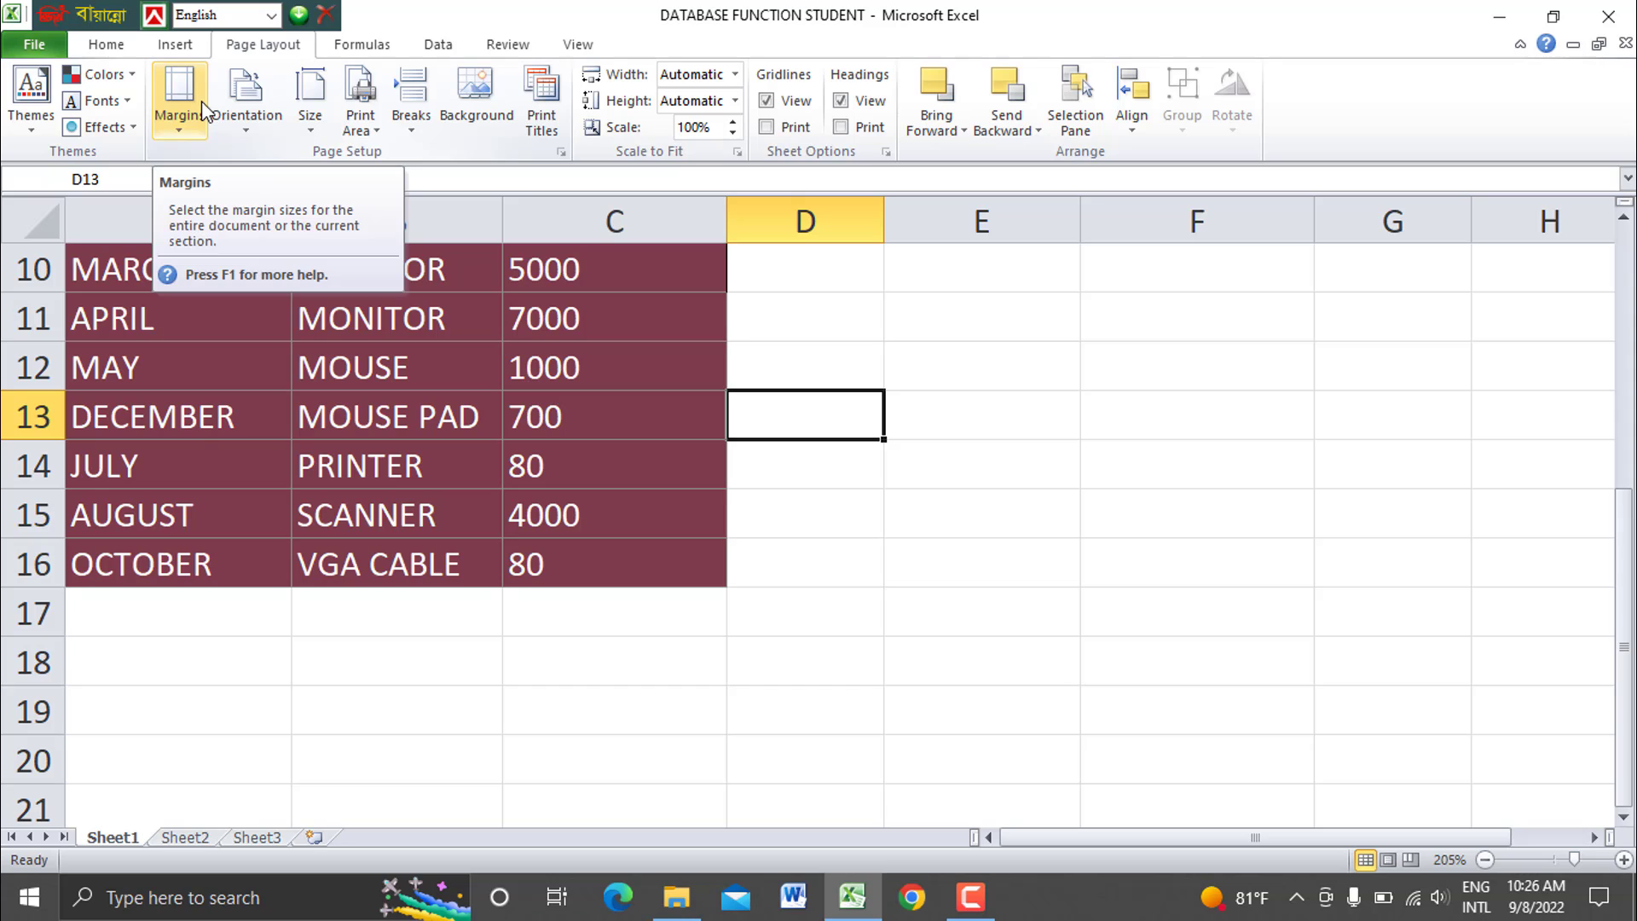
{"action": "left_click", "coordinate": [316, 109]}
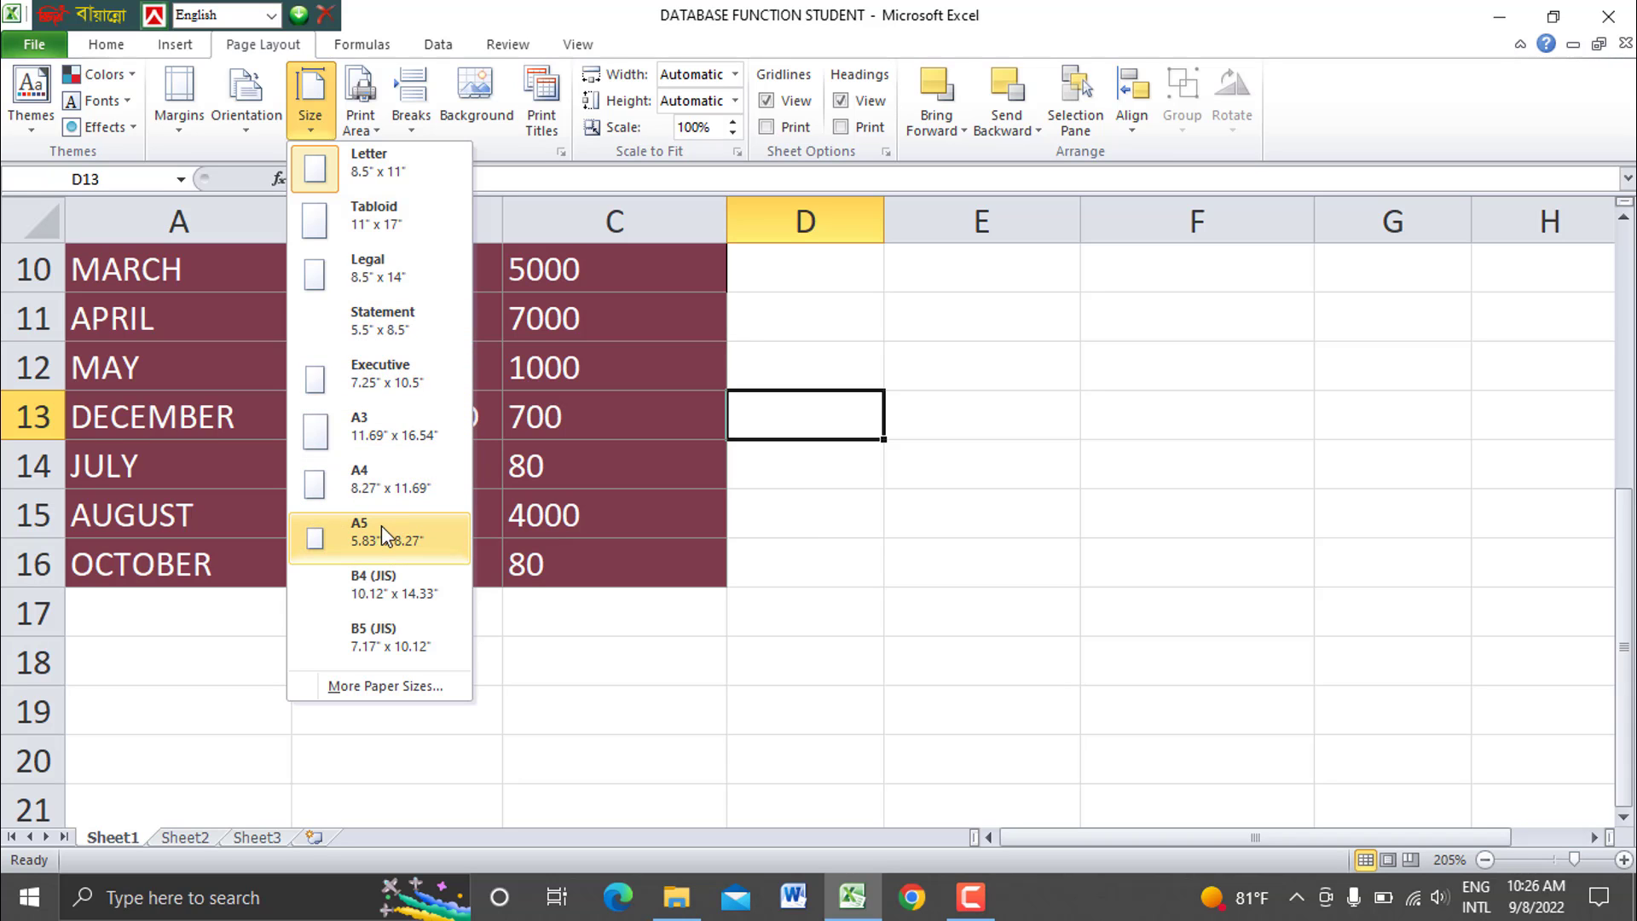
{"action": "left_click", "coordinate": [390, 460]}
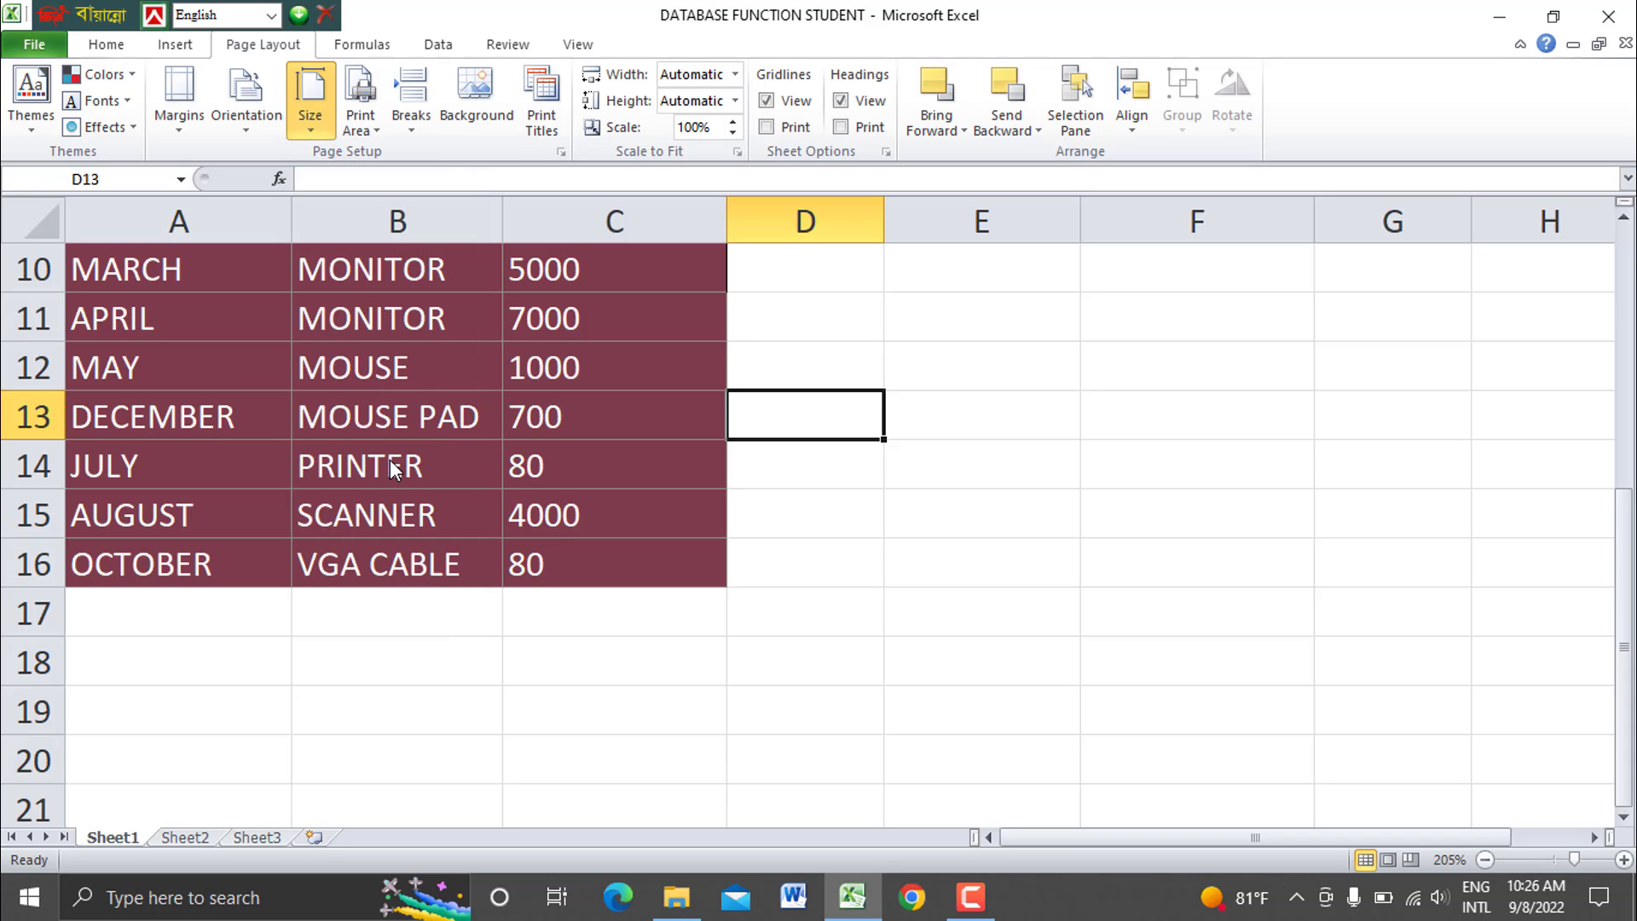
Examine where the A4 page-break lines fall on the sheet, checking the cells around columns H and I.
{"action": "scroll", "coordinate": [390, 459], "scroll_direction": "down", "scroll_amount": 6}
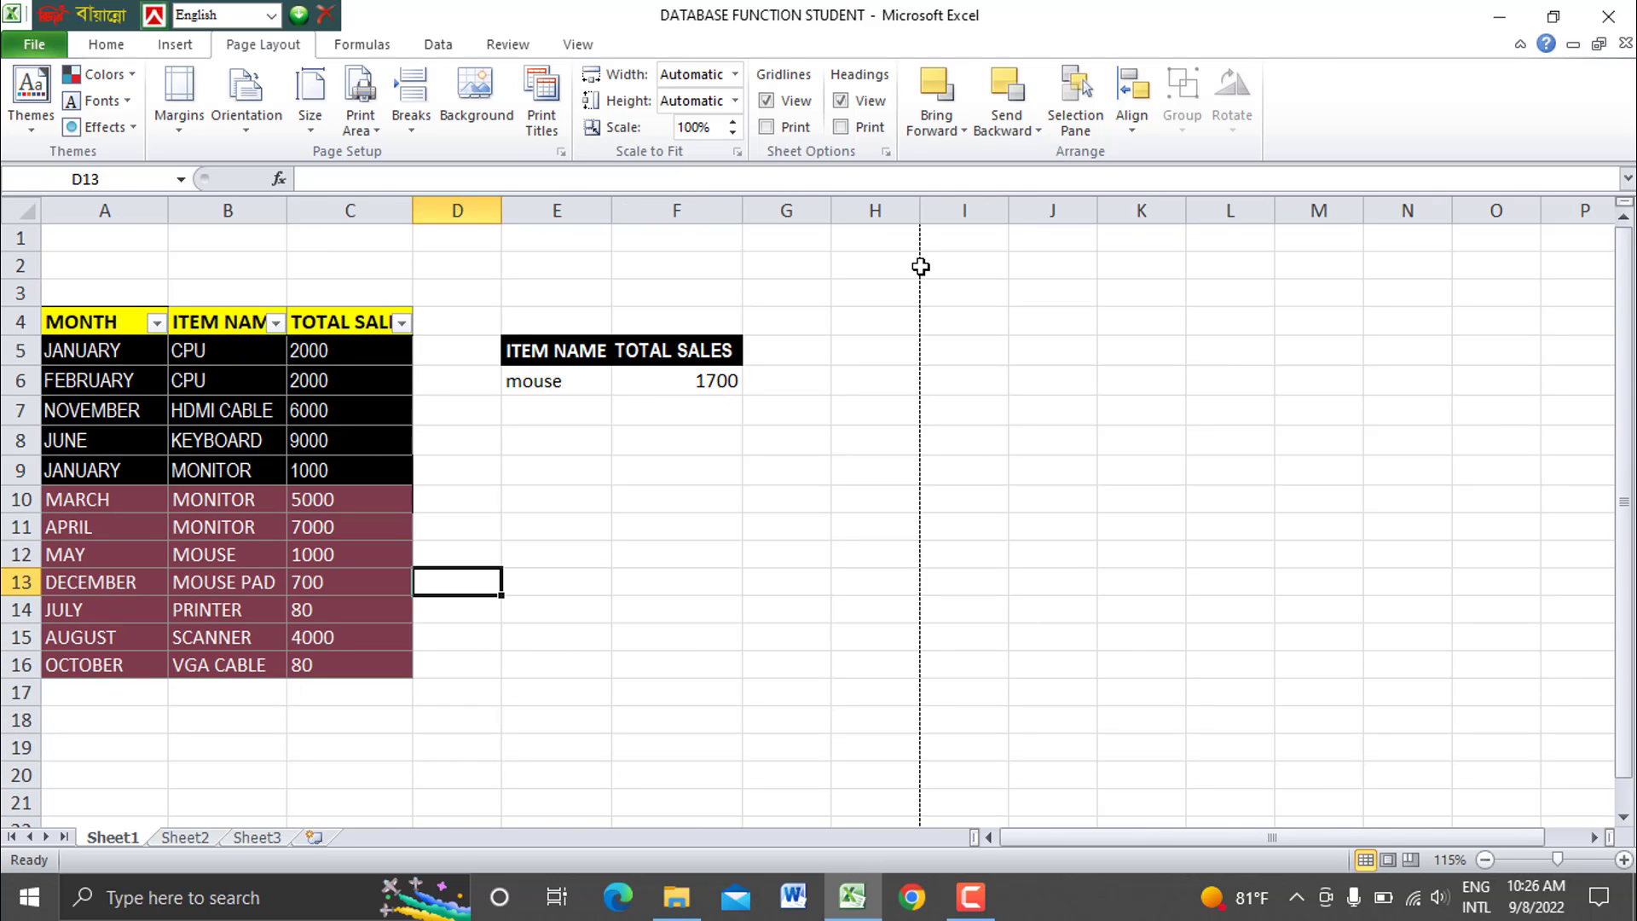
{"action": "left_click", "coordinate": [919, 259]}
{"action": "left_click", "coordinate": [946, 240]}
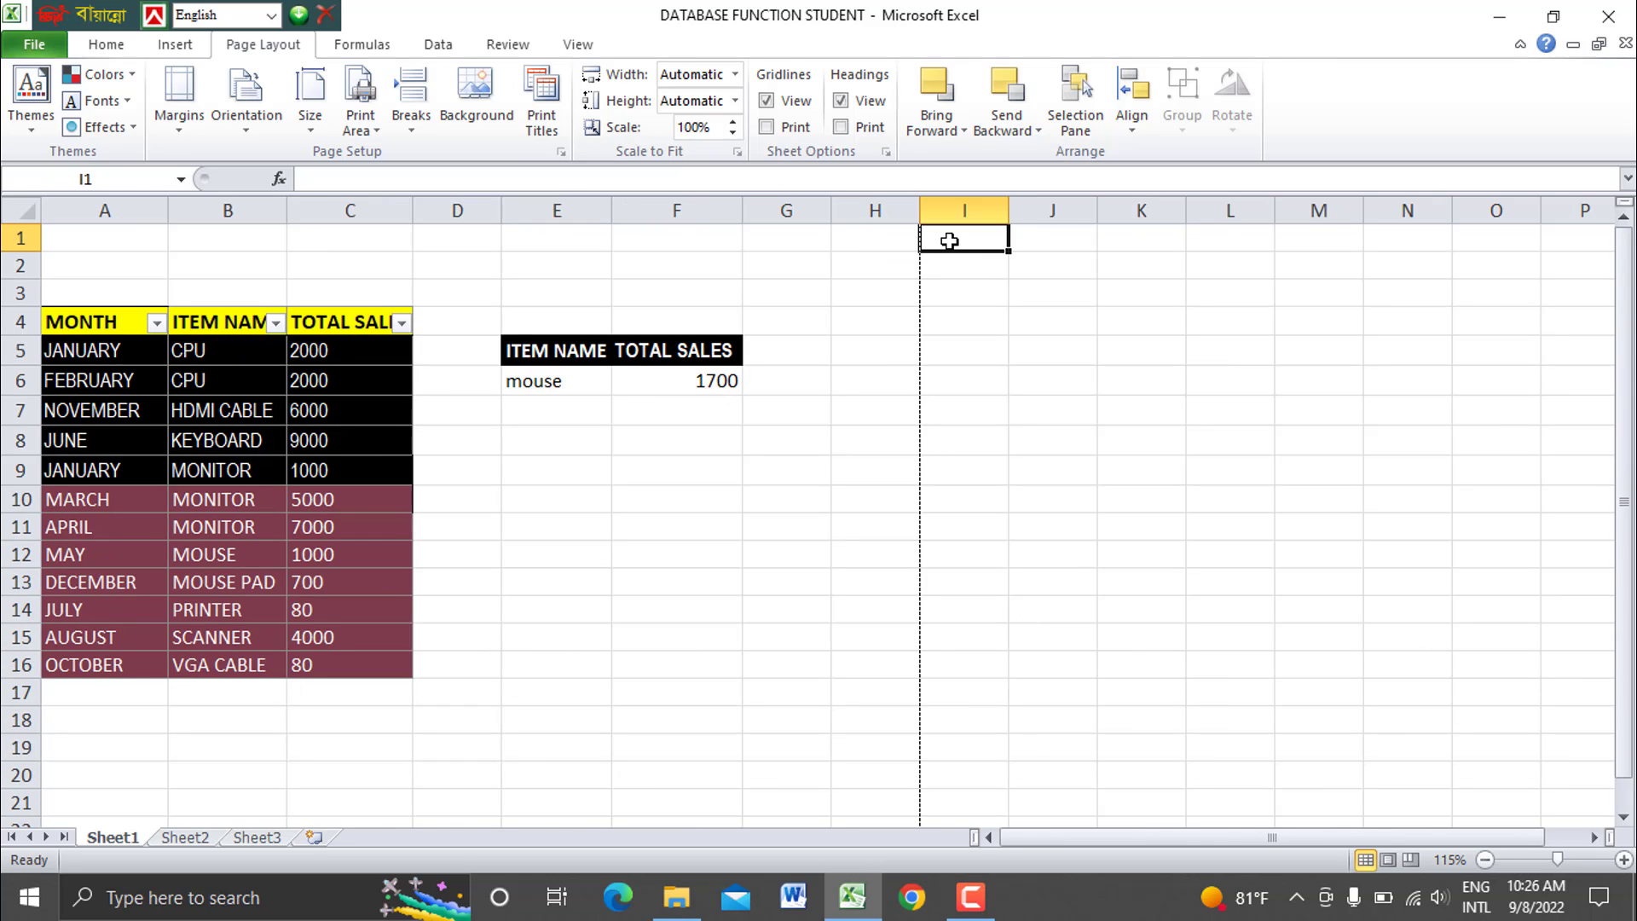
{"action": "left_click", "coordinate": [902, 242]}
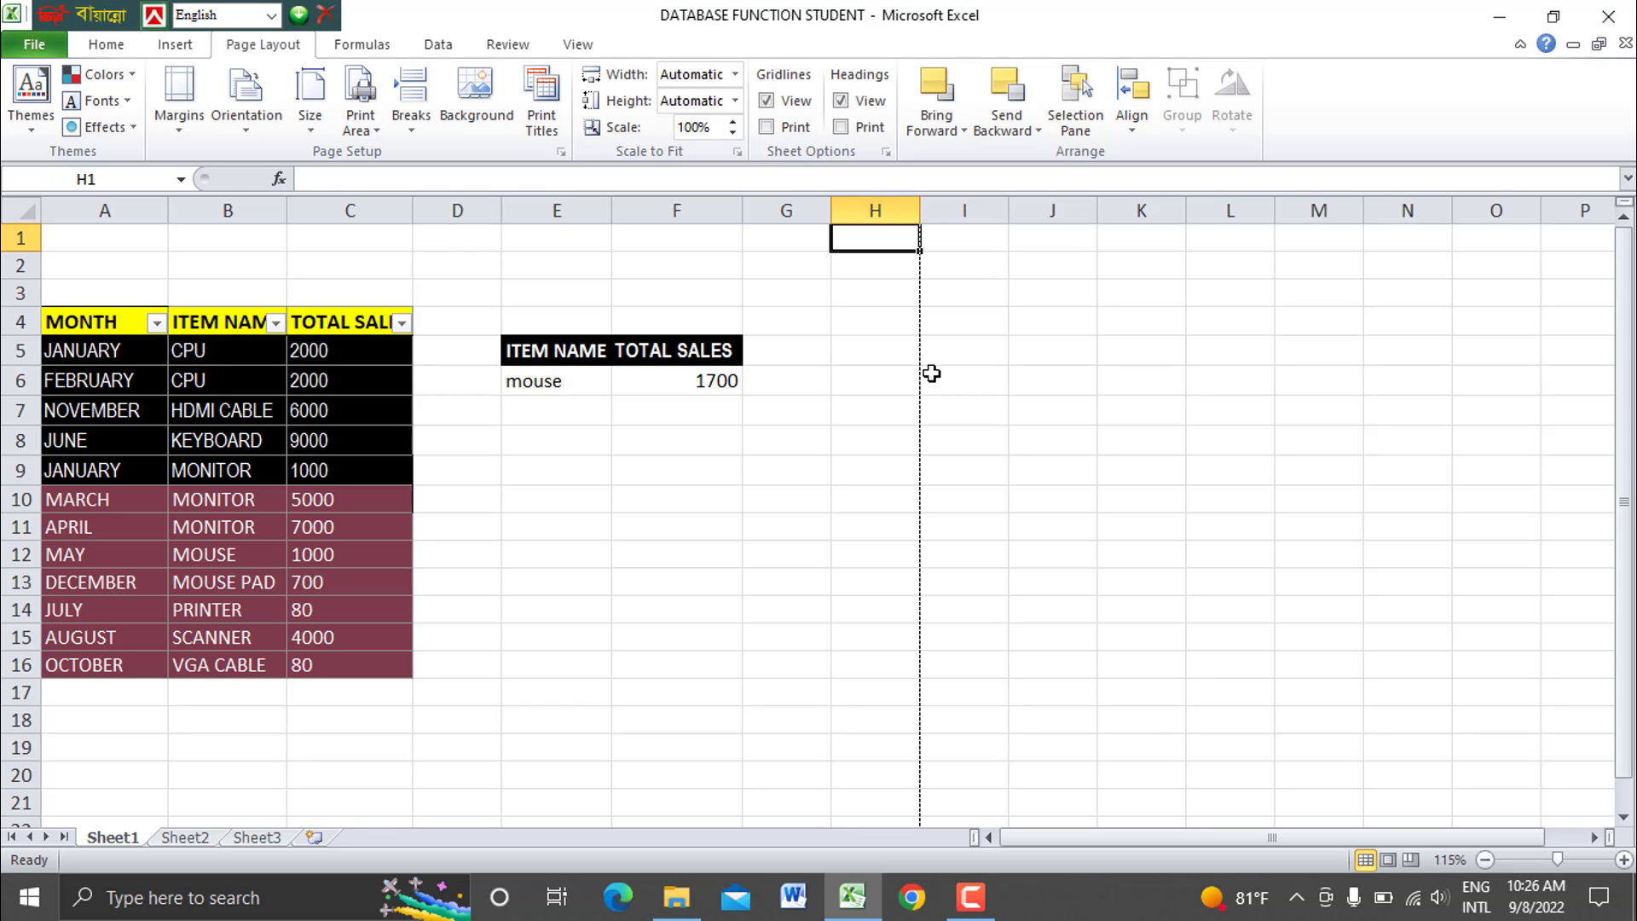
{"action": "left_click", "coordinate": [912, 299]}
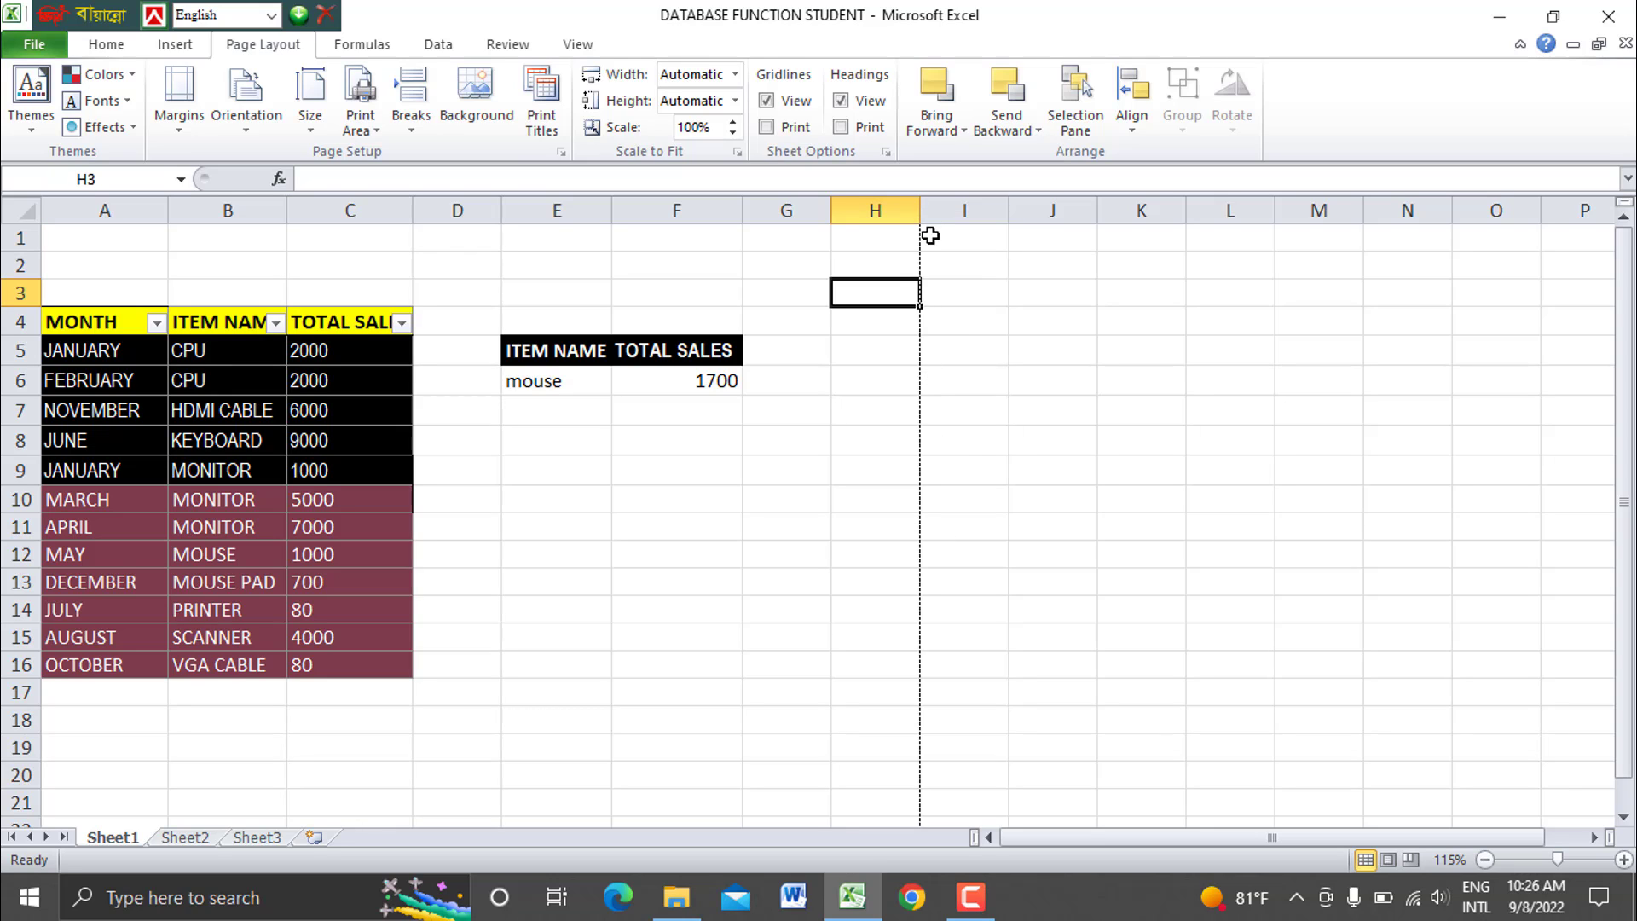
{"action": "scroll", "coordinate": [731, 431], "scroll_direction": "down", "scroll_amount": 2, "text": "ctrl"}
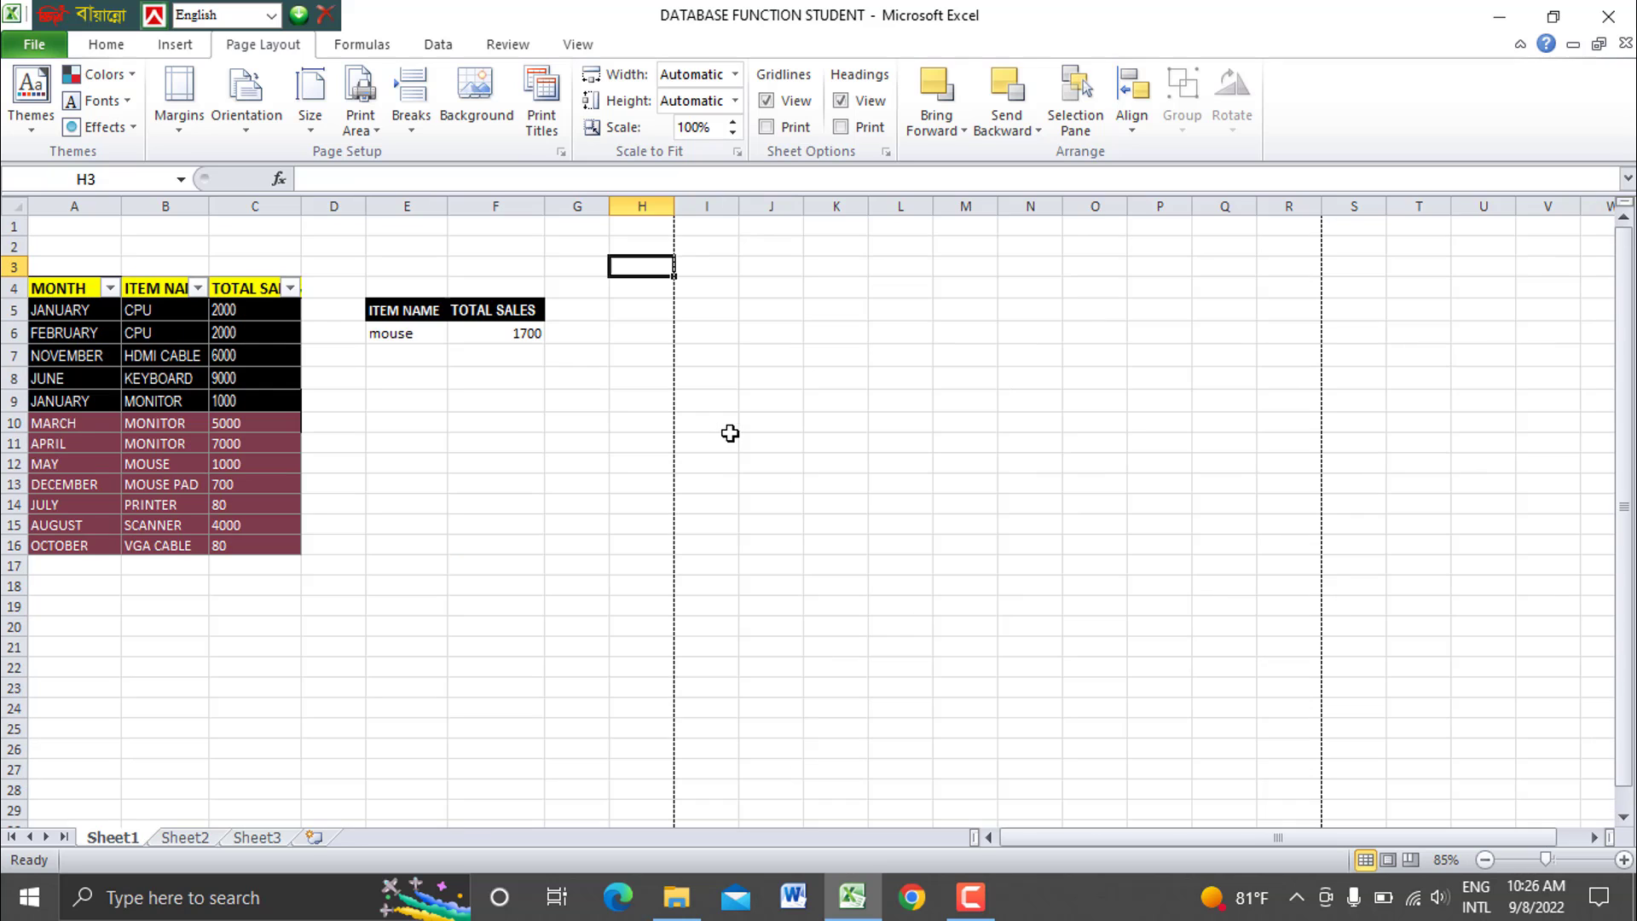
{"action": "scroll", "coordinate": [851, 365], "scroll_direction": "up", "scroll_amount": 4, "text": "ctrl"}
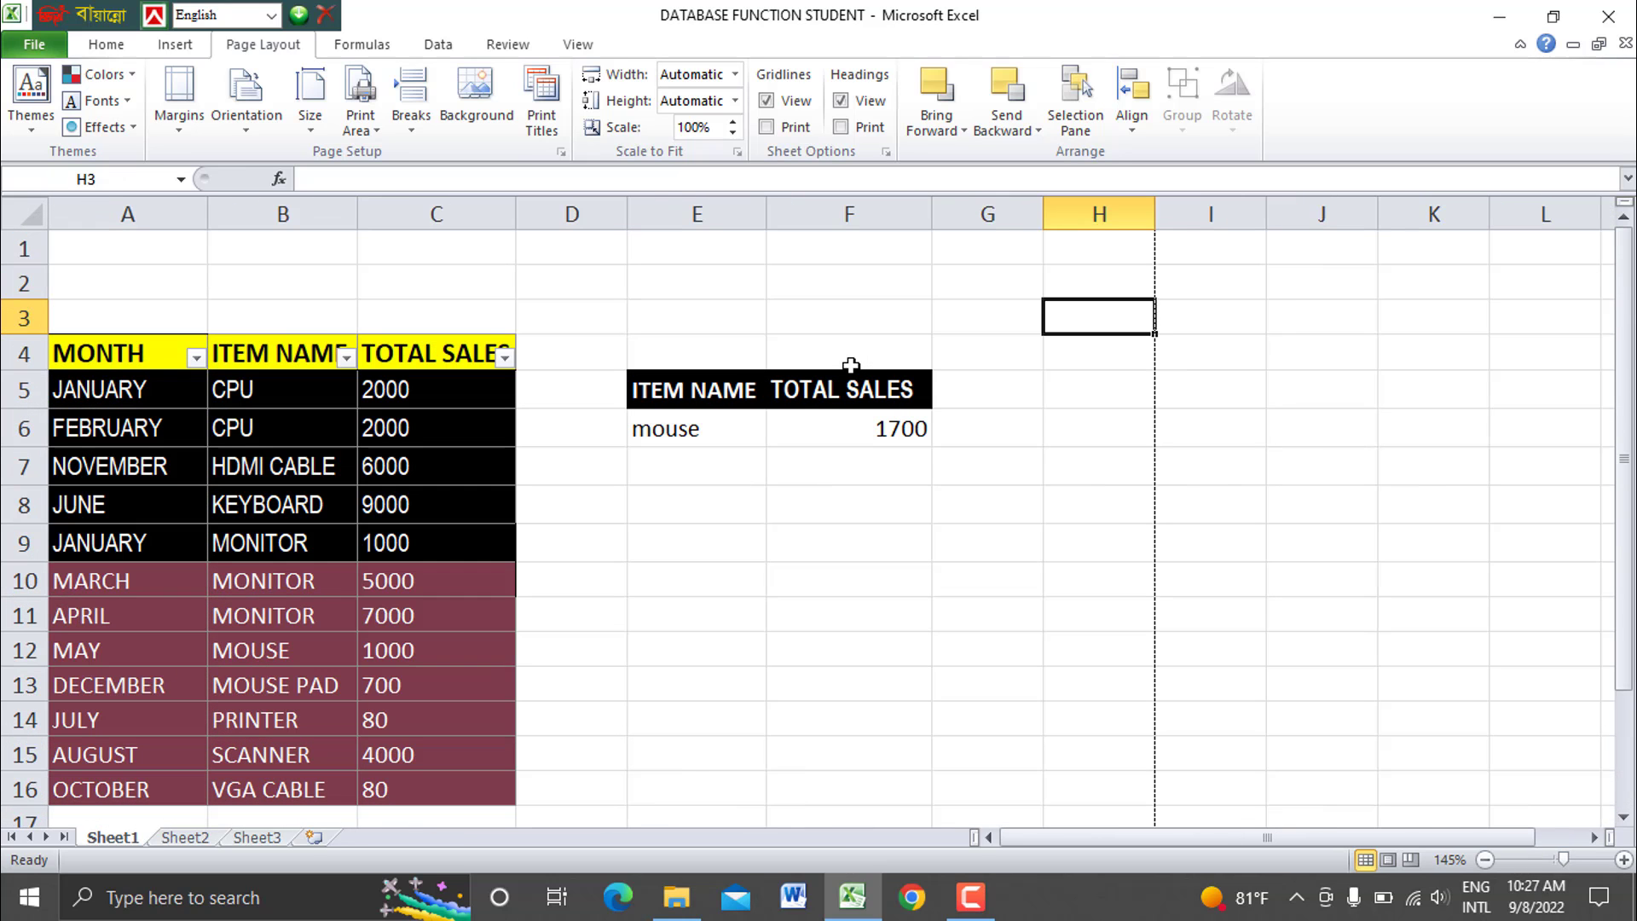
Set the sheet's paper size to A5 and check the result in the print preview.
{"action": "left_click", "coordinate": [309, 98]}
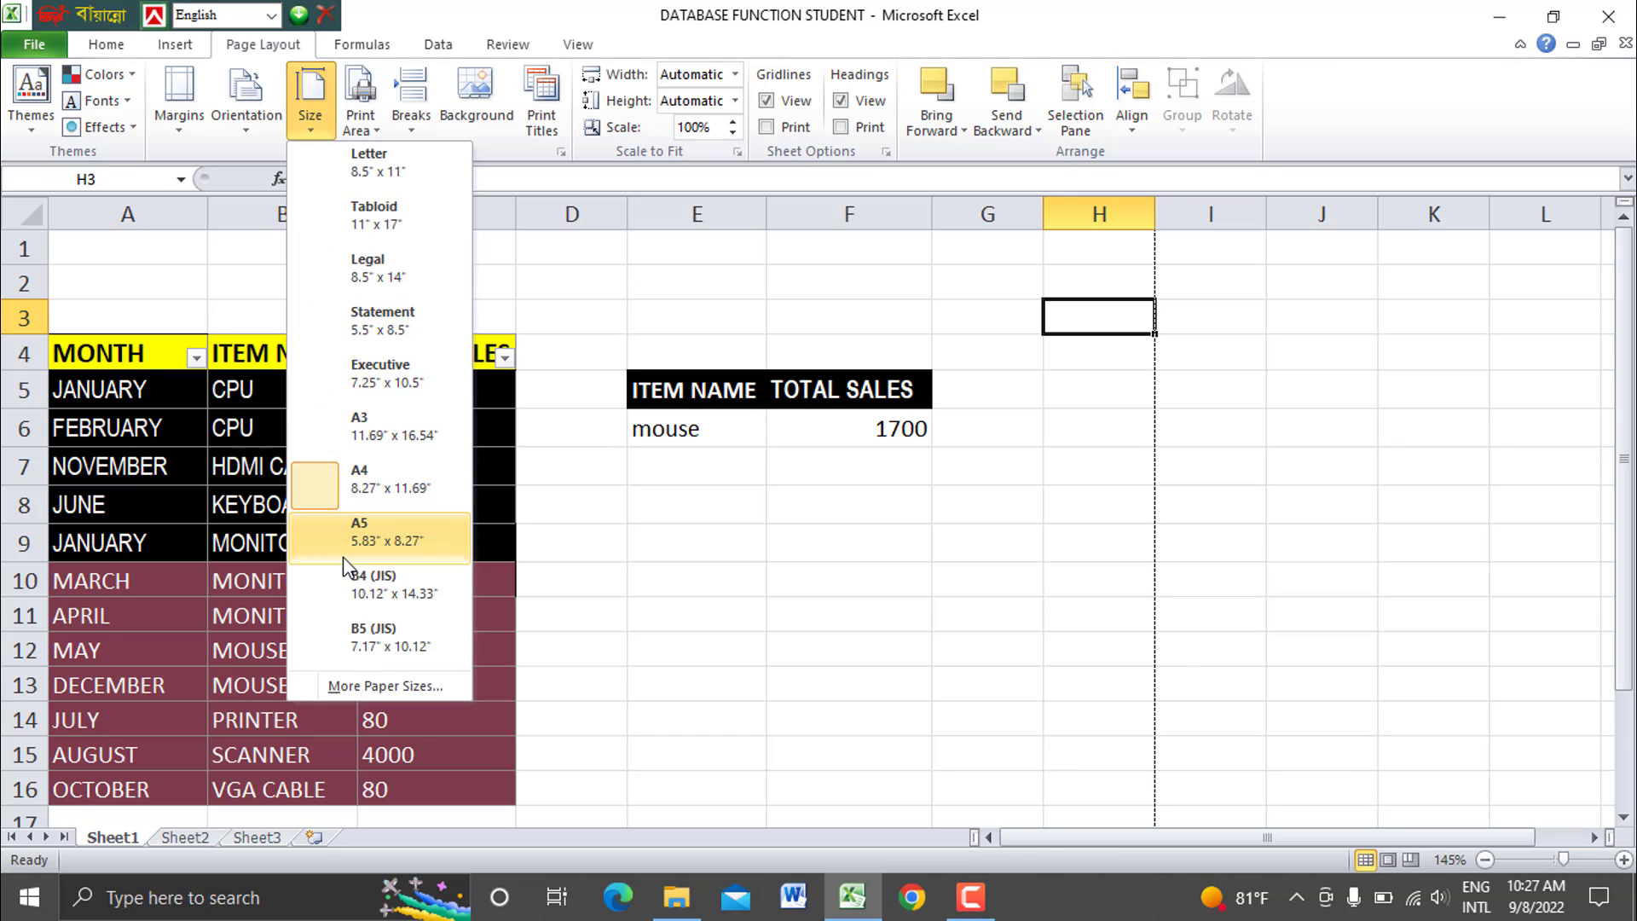
{"action": "left_click", "coordinate": [365, 533]}
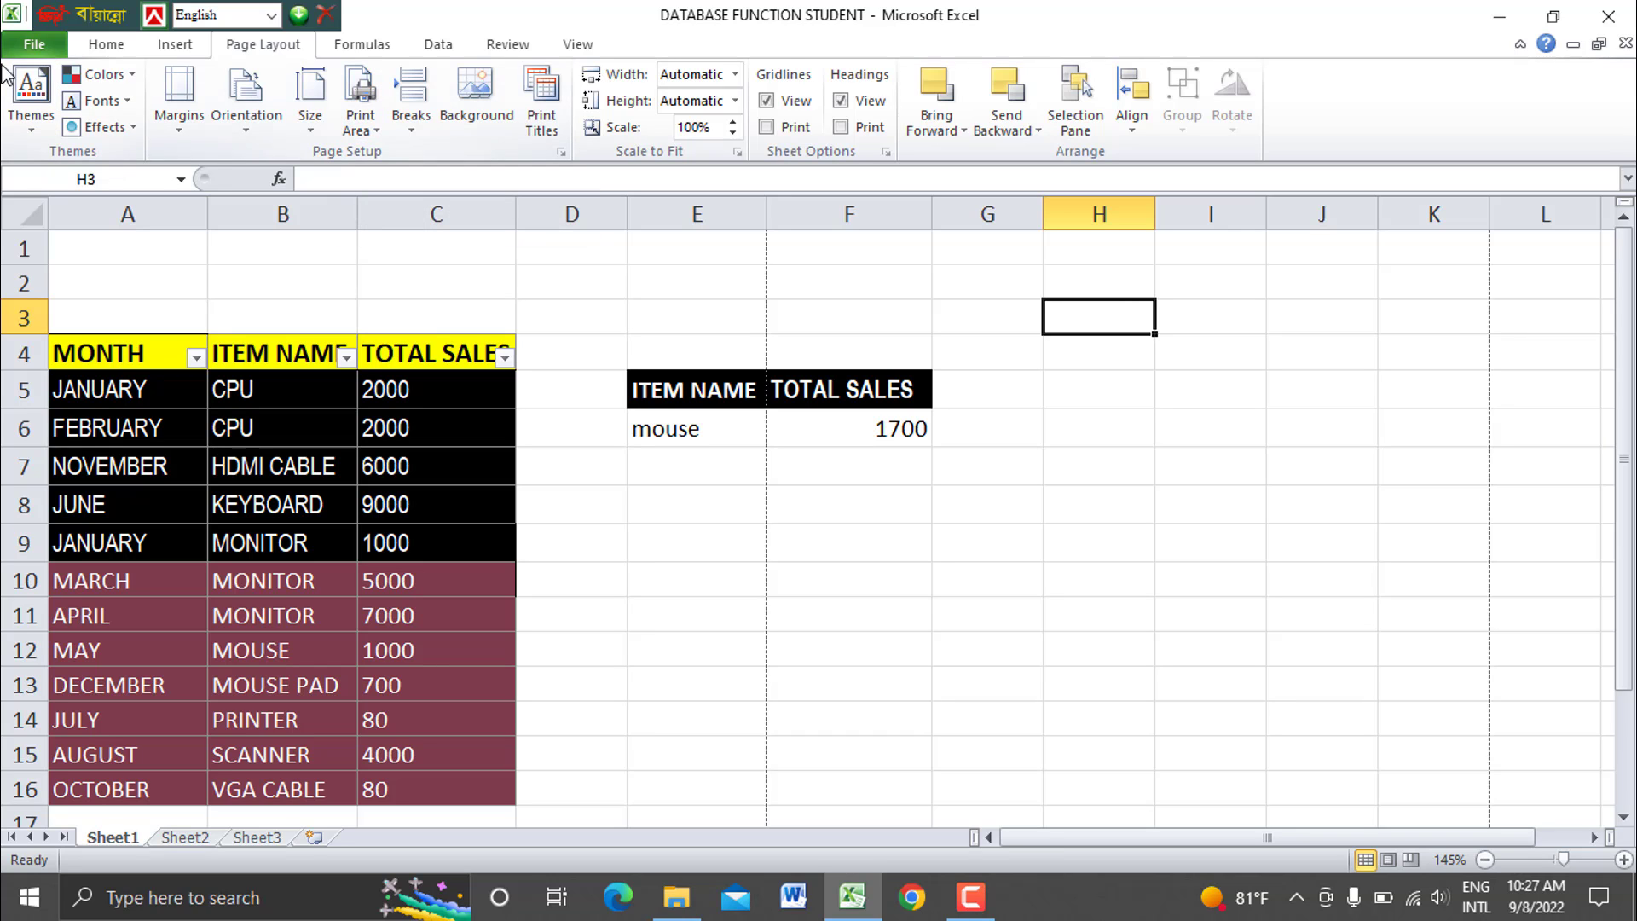
{"action": "left_click", "coordinate": [31, 49]}
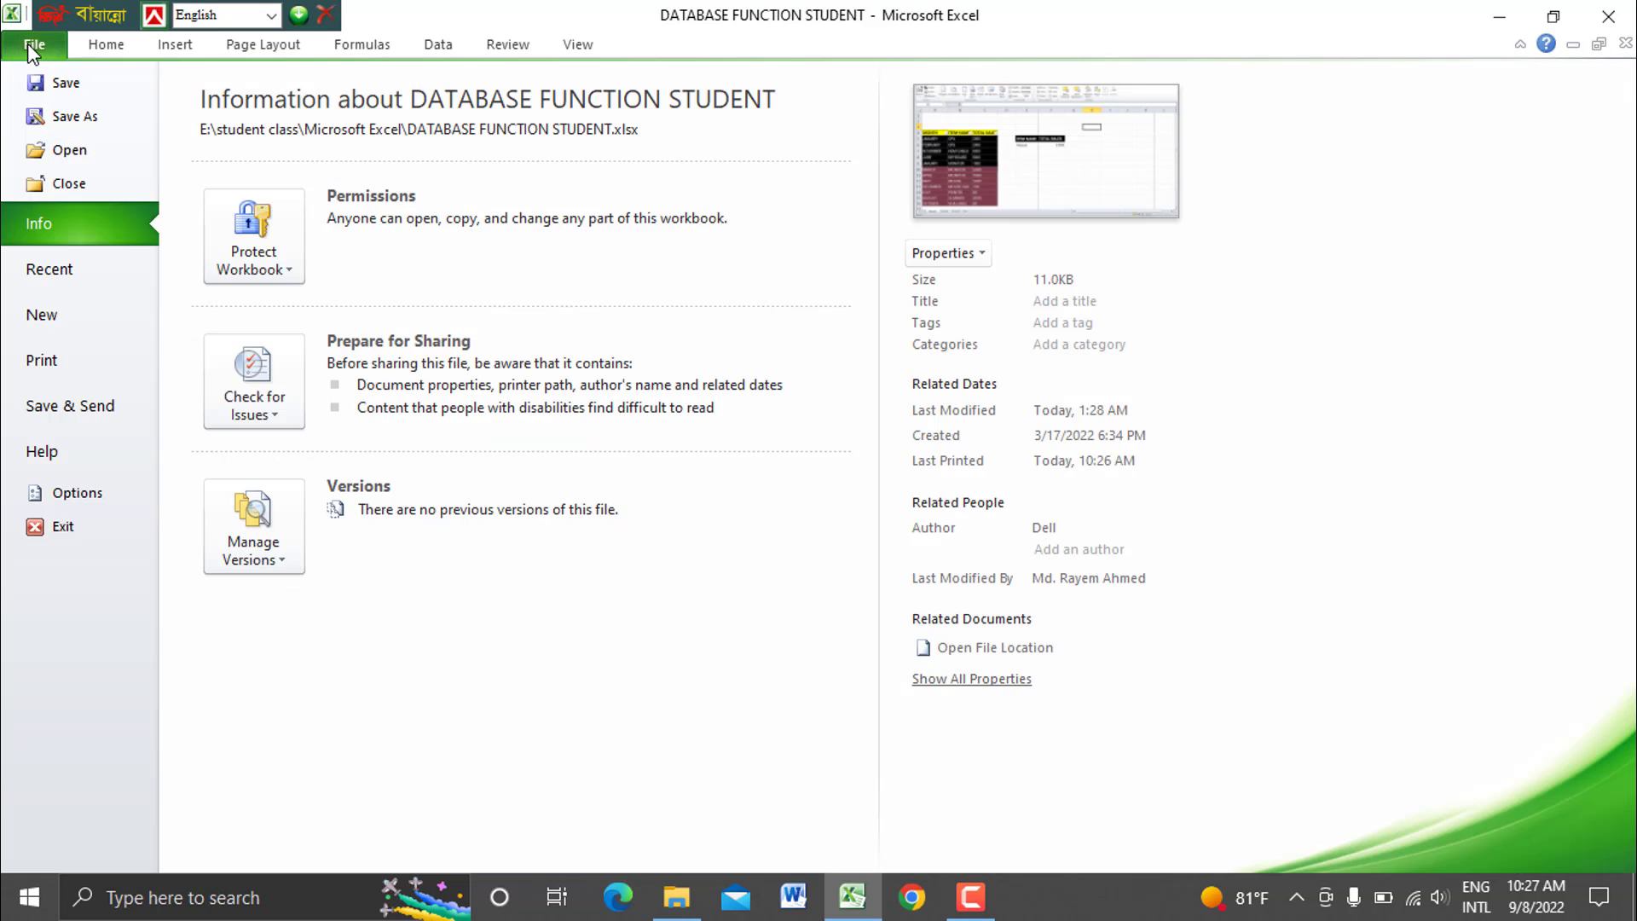
{"action": "left_click", "coordinate": [37, 365]}
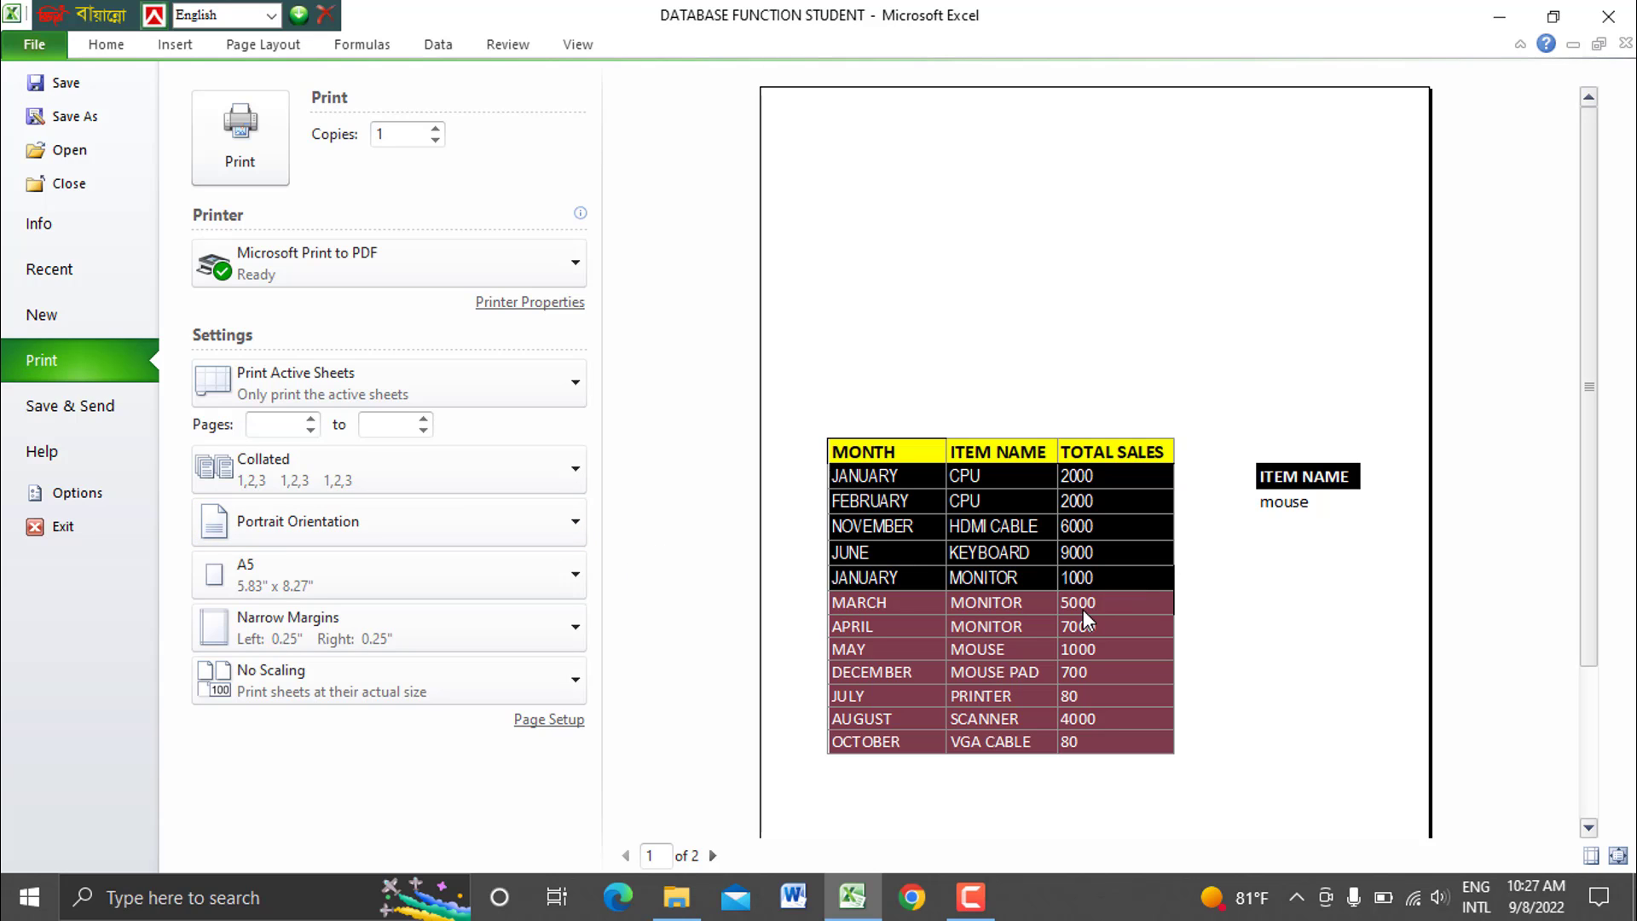
Return to the worksheet and examine how the A5 page-break lines divide its columns.
{"action": "left_click", "coordinate": [120, 55]}
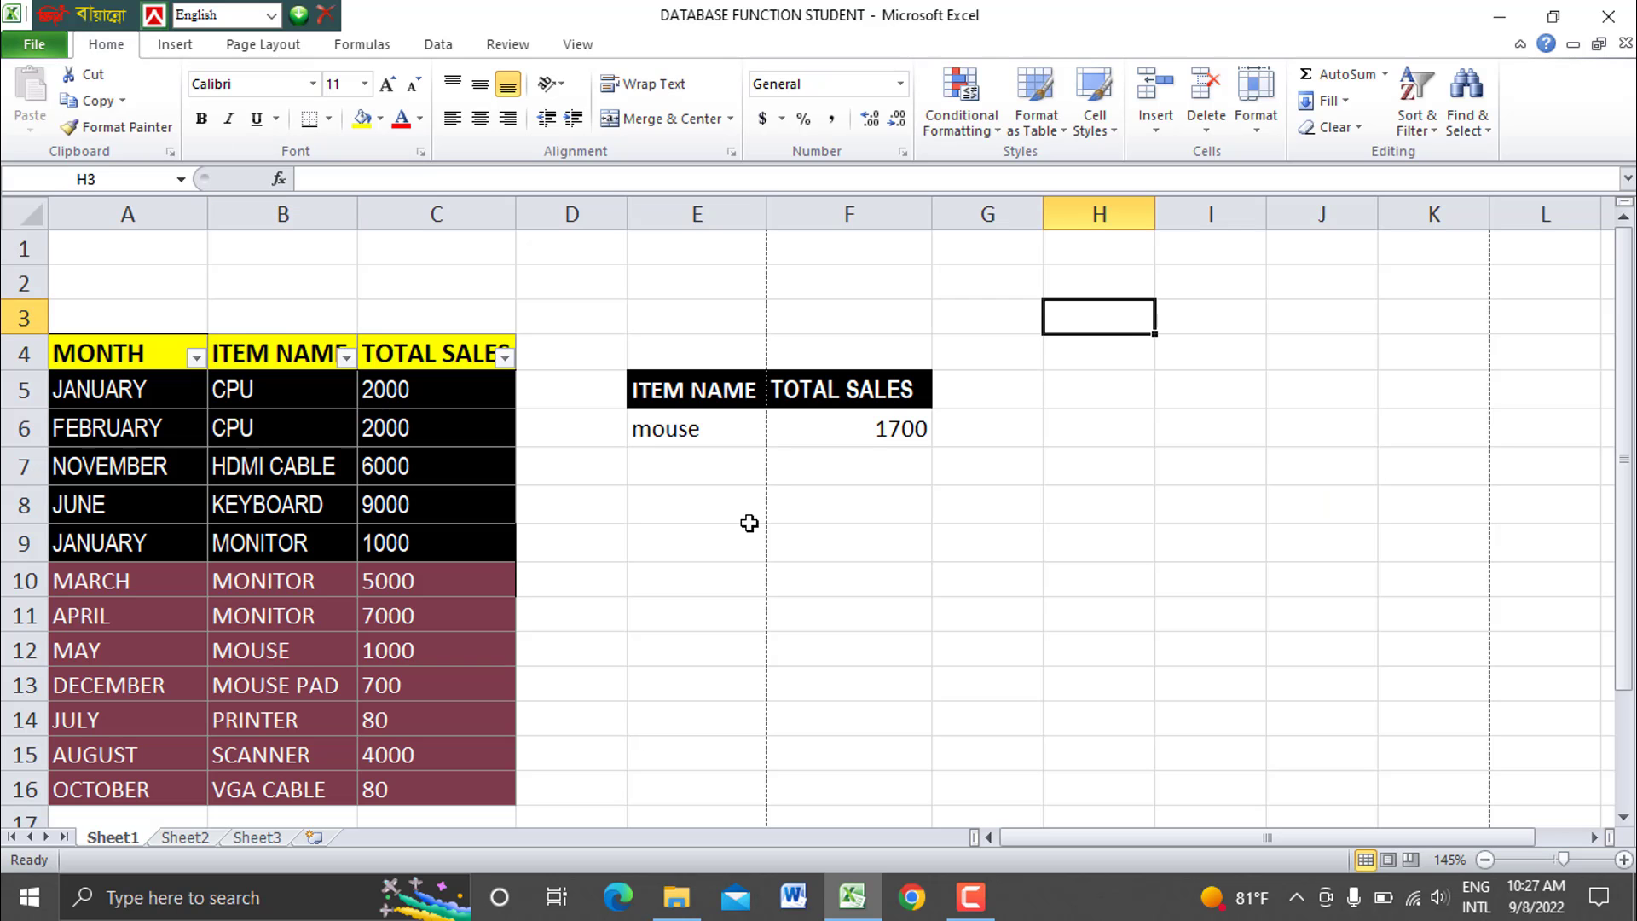
{"action": "key", "text": "ctrl+z"}
{"action": "key", "text": "ctrl+z"}
{"action": "key", "text": "ctrl+z"}
{"action": "key", "text": "ctrl+z"}
{"action": "key", "text": "ctrl+z"}
{"action": "key", "text": "ctrl+z"}
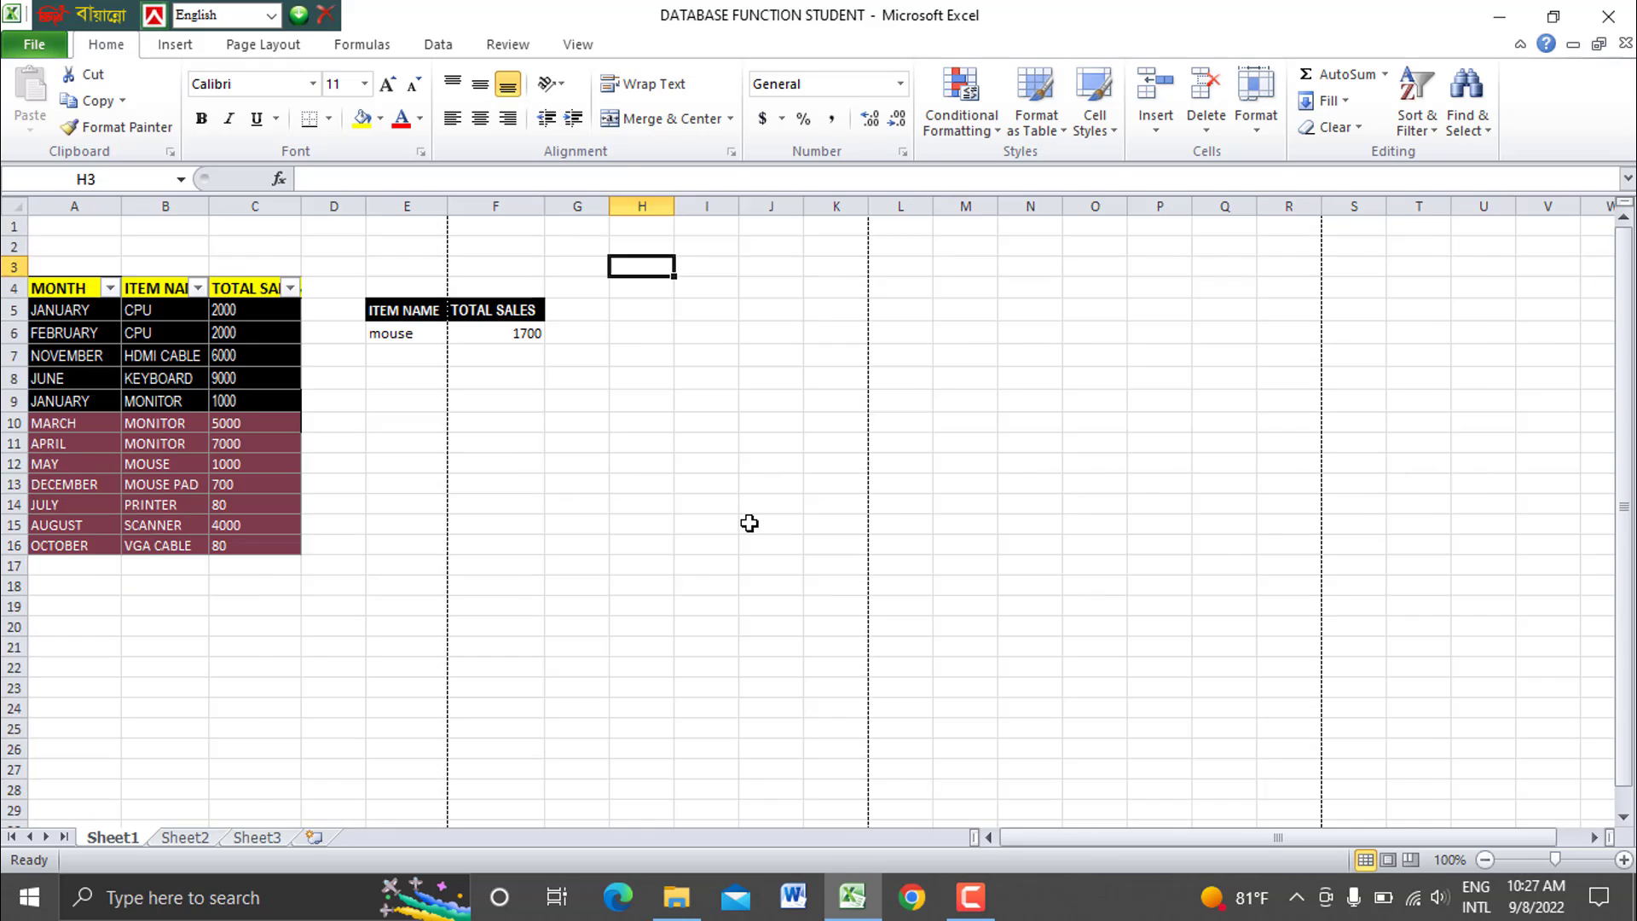
Undo the last cell style change on rows 10 to 16 of the sales table.
{"action": "key", "text": "ctrl+z"}
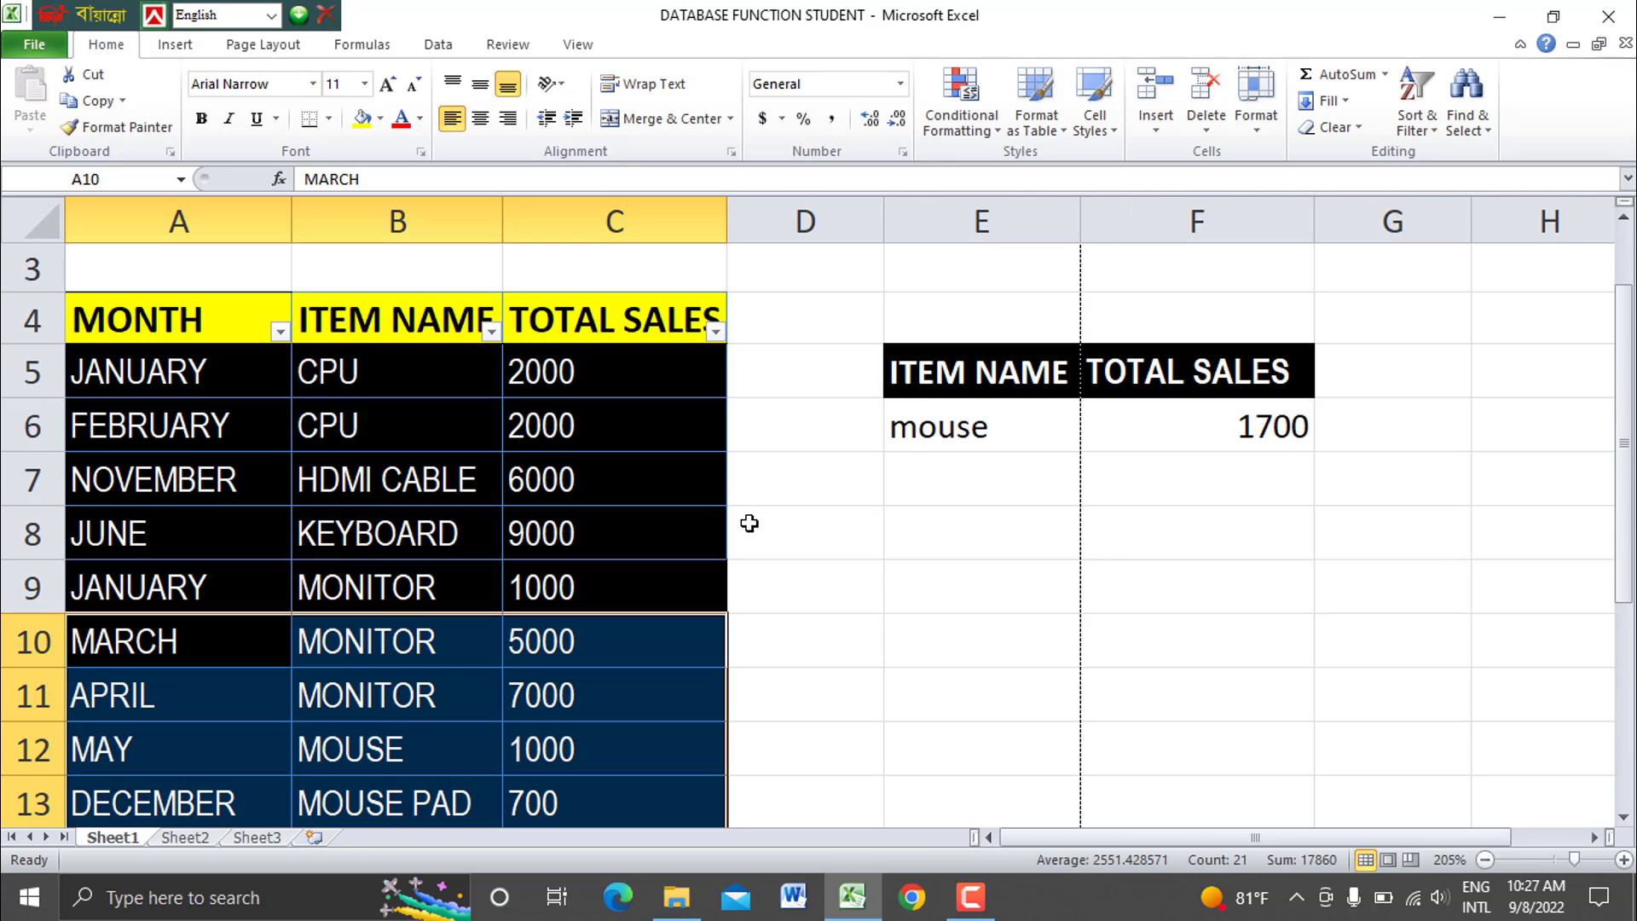
{"action": "left_click", "coordinate": [748, 524]}
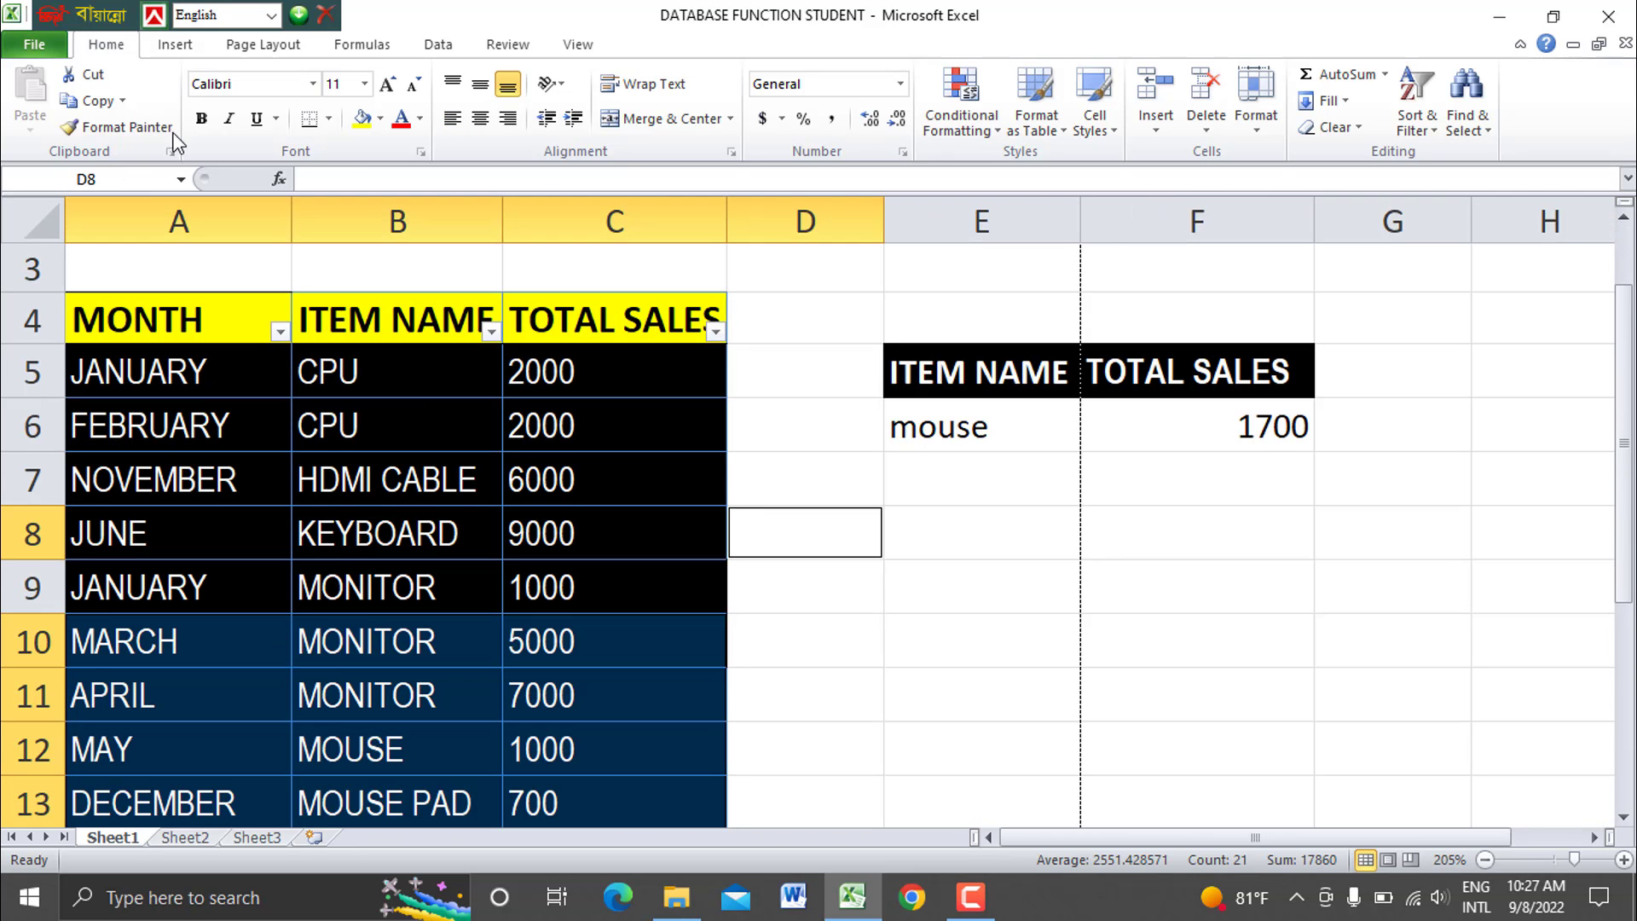
Clear any existing print area from the sheet.
{"action": "left_click", "coordinate": [289, 44]}
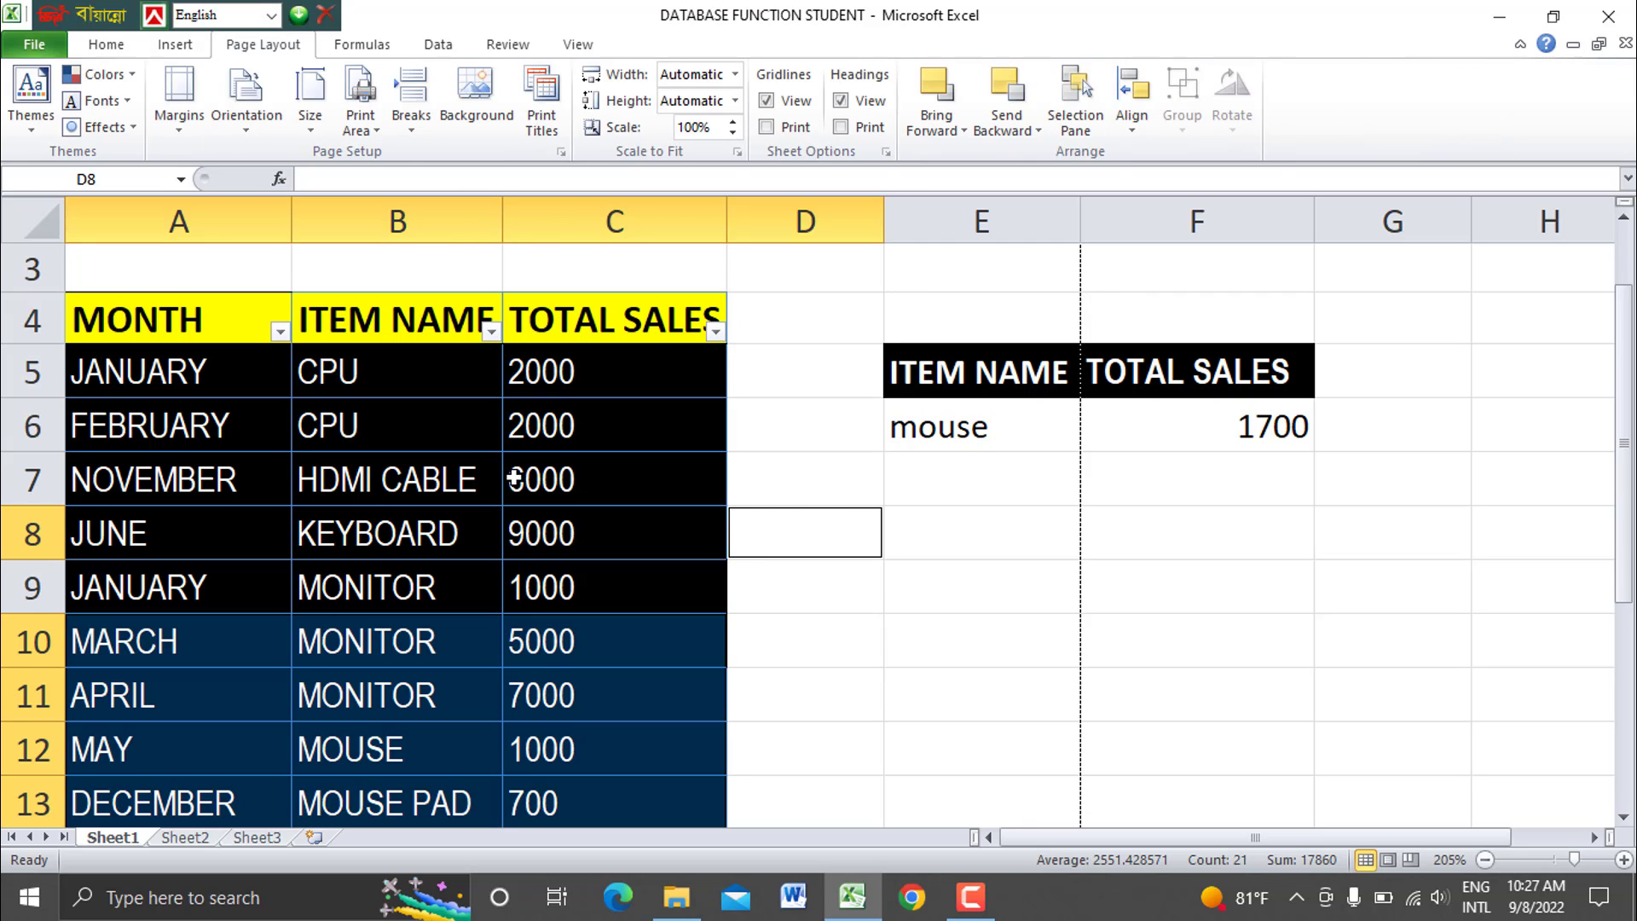
{"action": "left_click", "coordinate": [364, 128]}
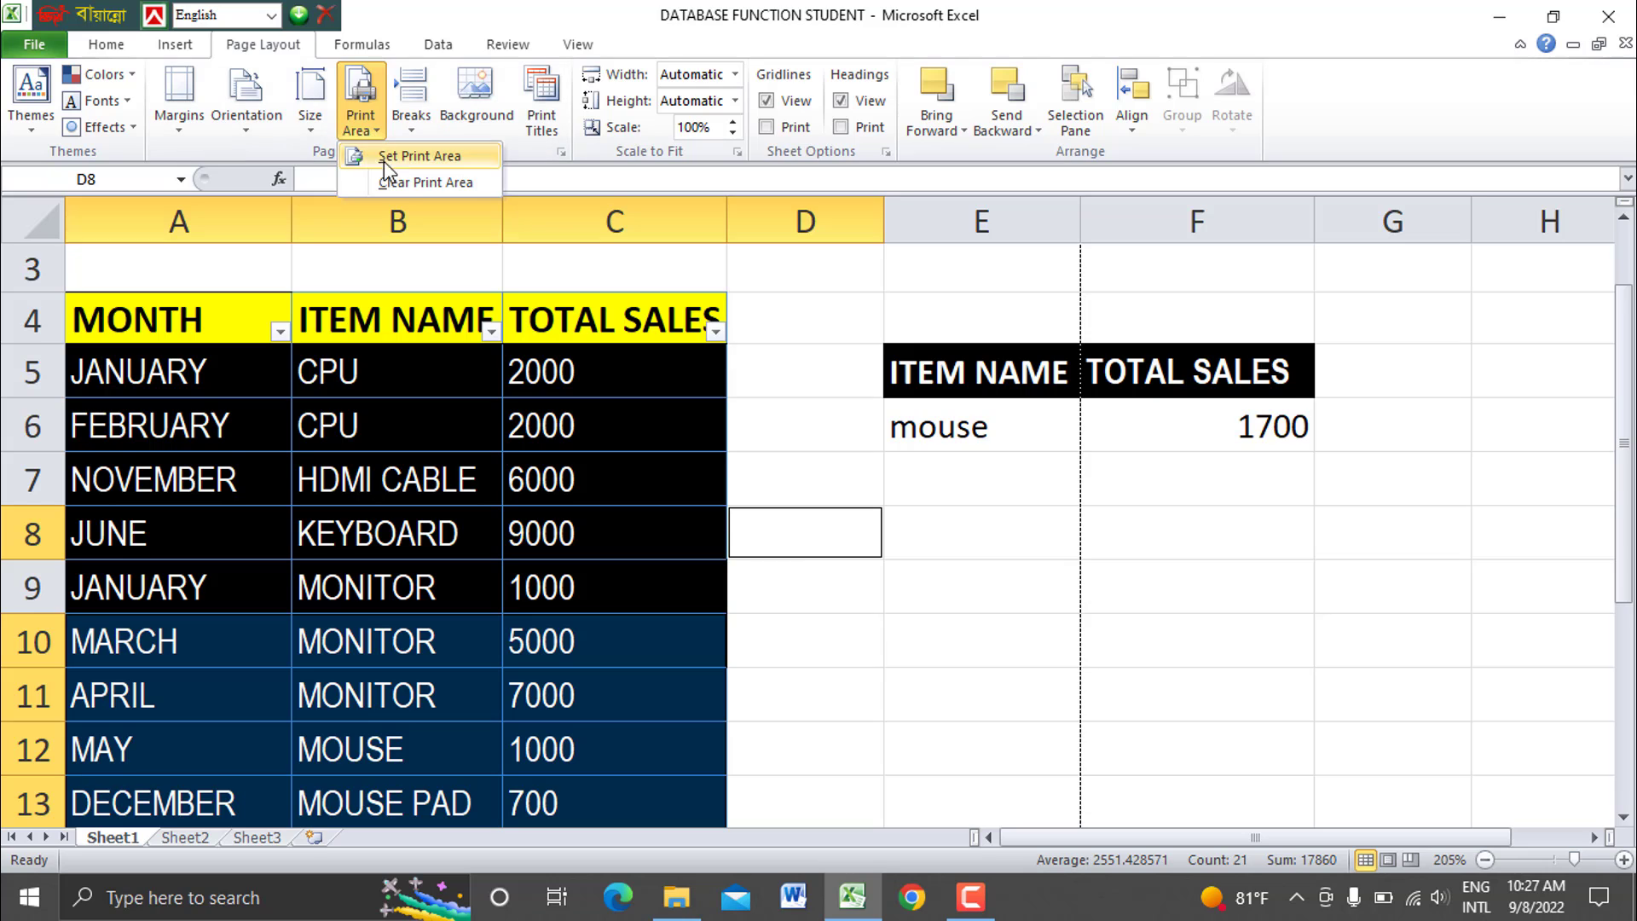
{"action": "left_click", "coordinate": [397, 182]}
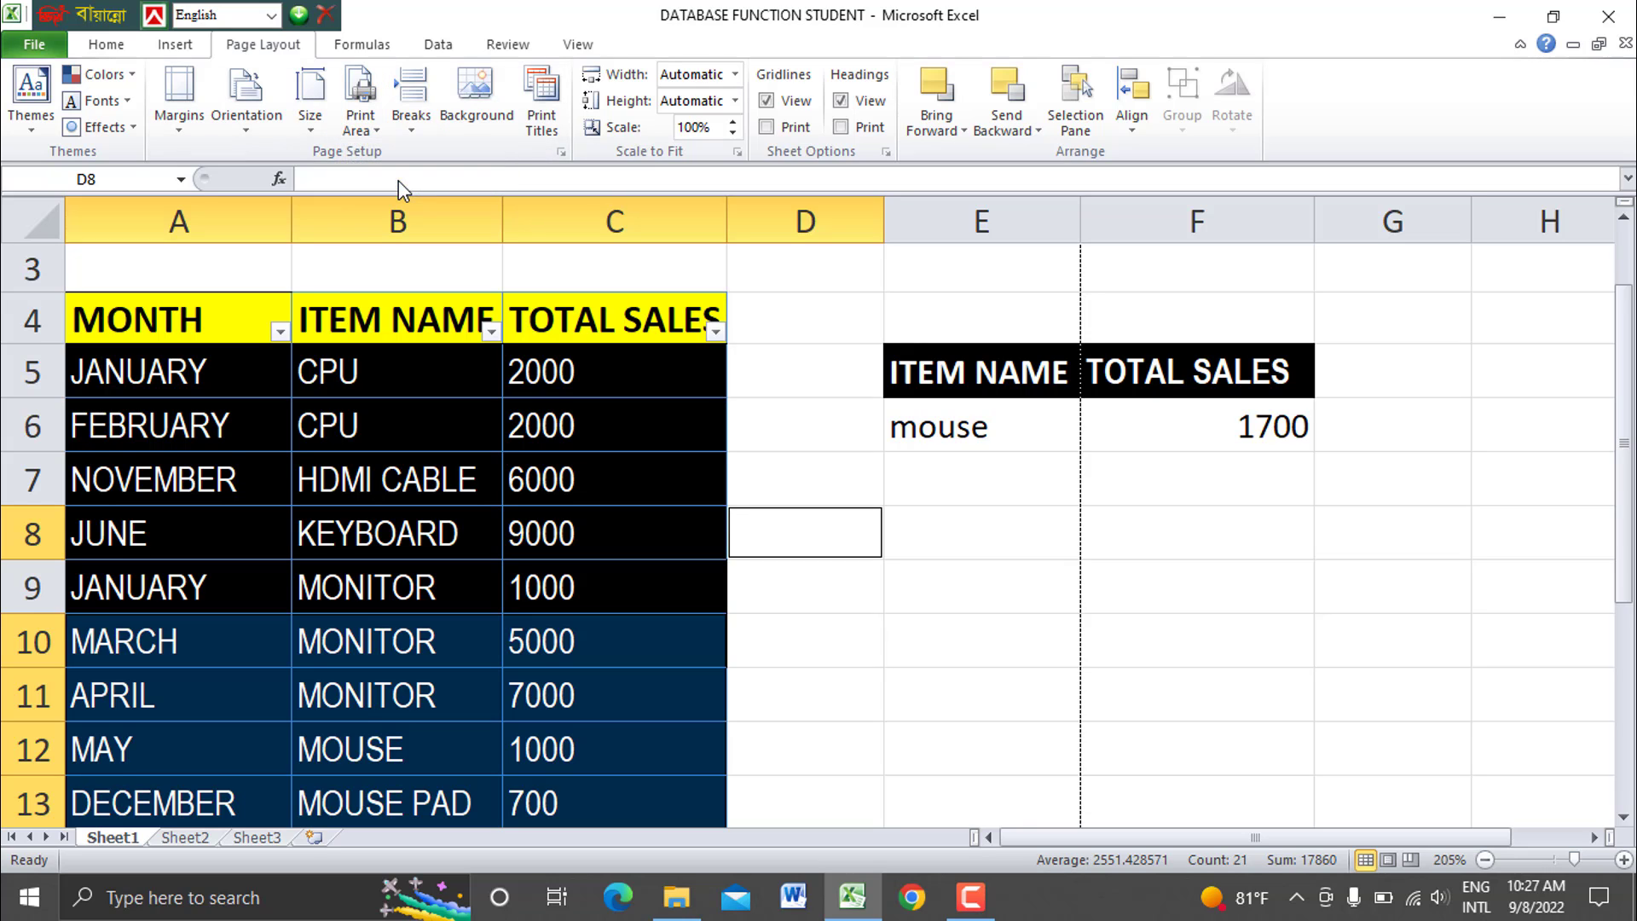
{"action": "left_click", "coordinate": [1089, 335]}
{"action": "left_click", "coordinate": [971, 278]}
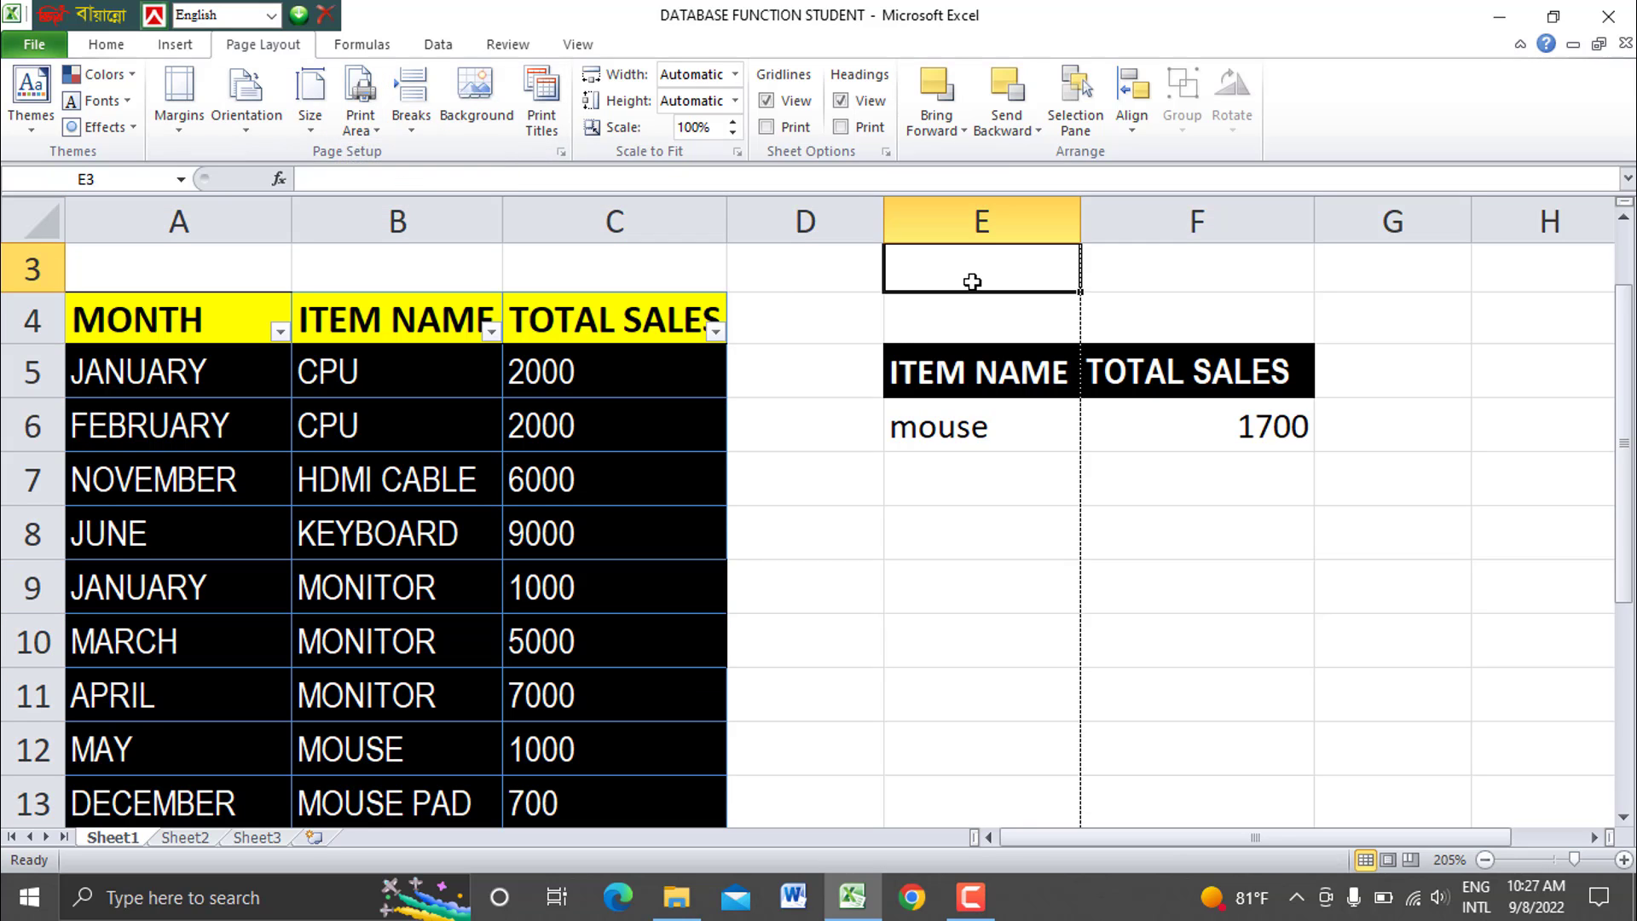
{"action": "left_click", "coordinate": [368, 106]}
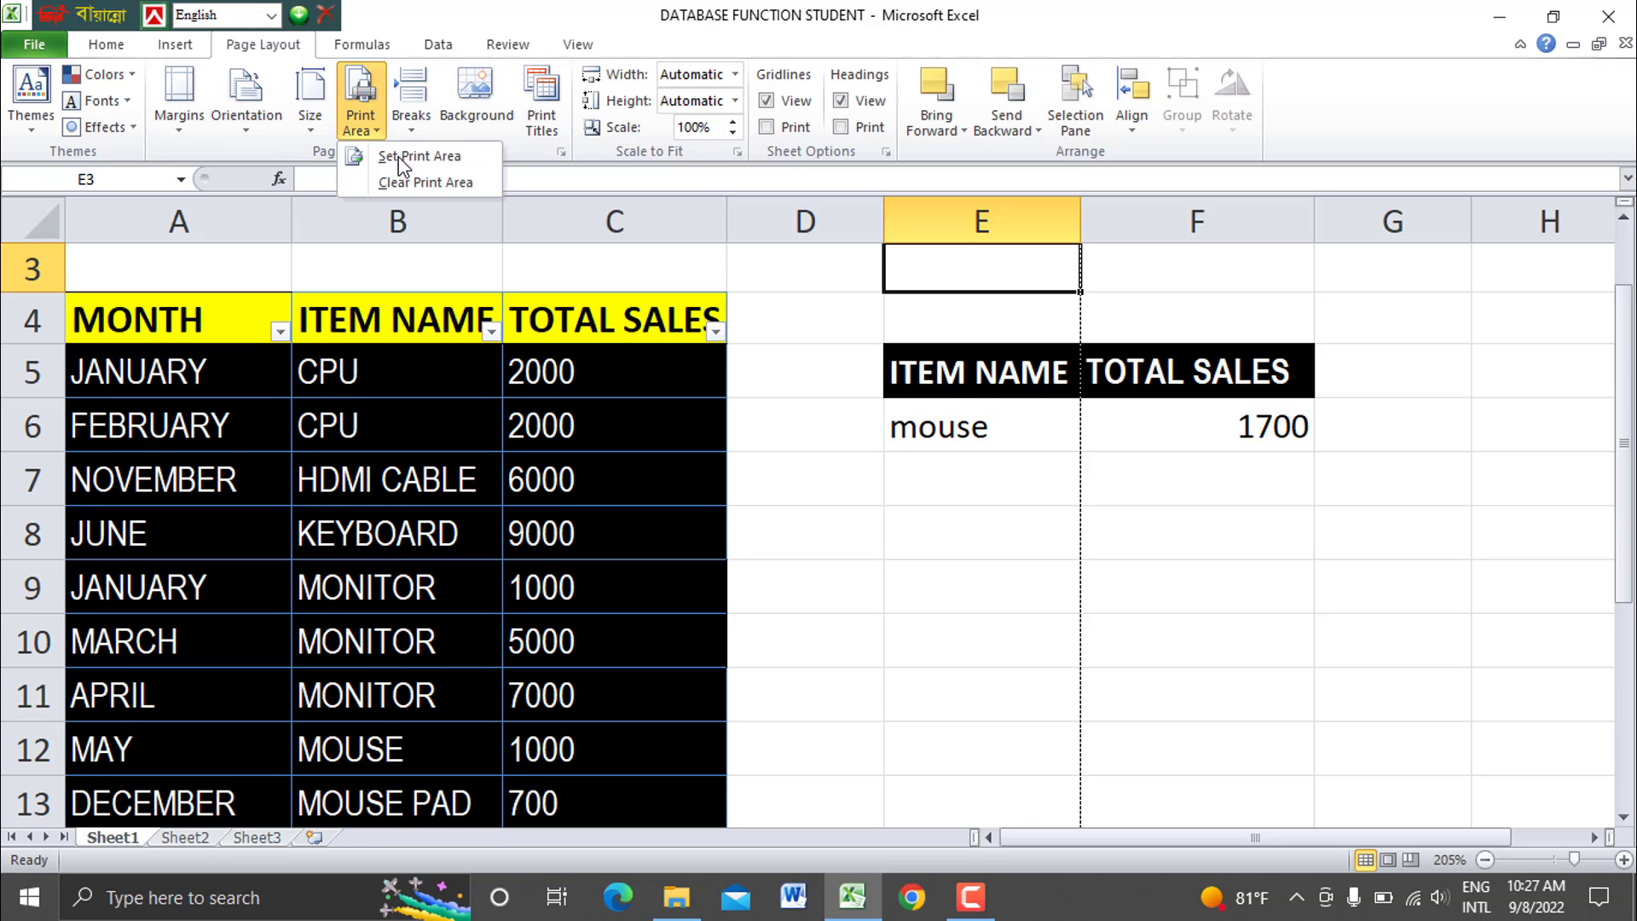
{"action": "left_click", "coordinate": [406, 183]}
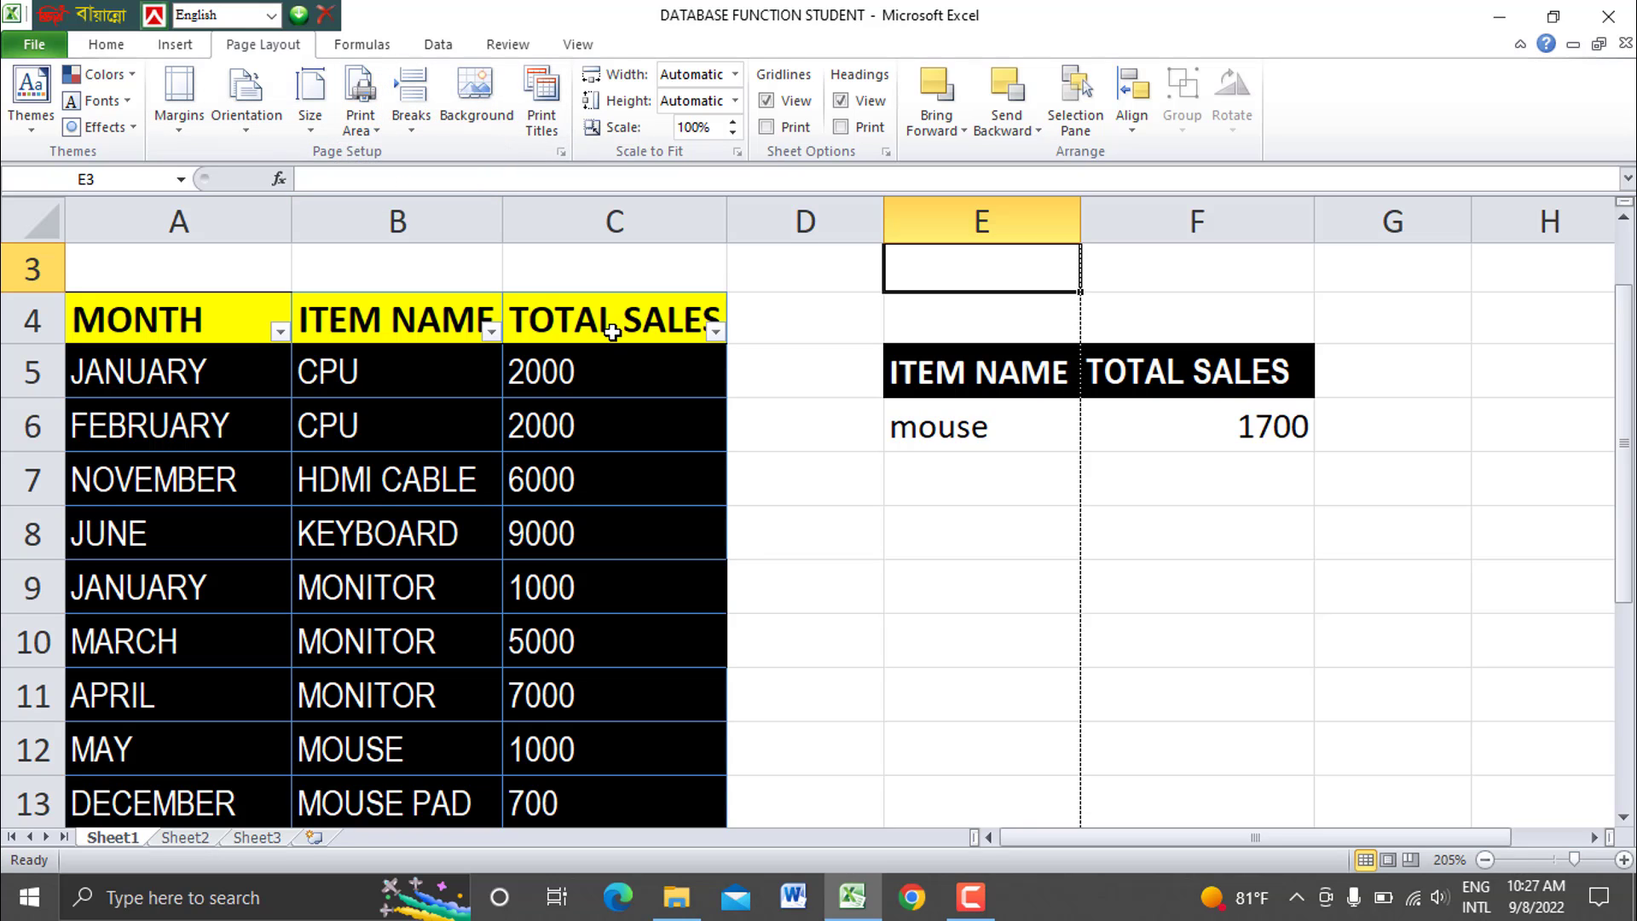
Reapply the A5 paper size to the sheet.
{"action": "left_click", "coordinate": [311, 106]}
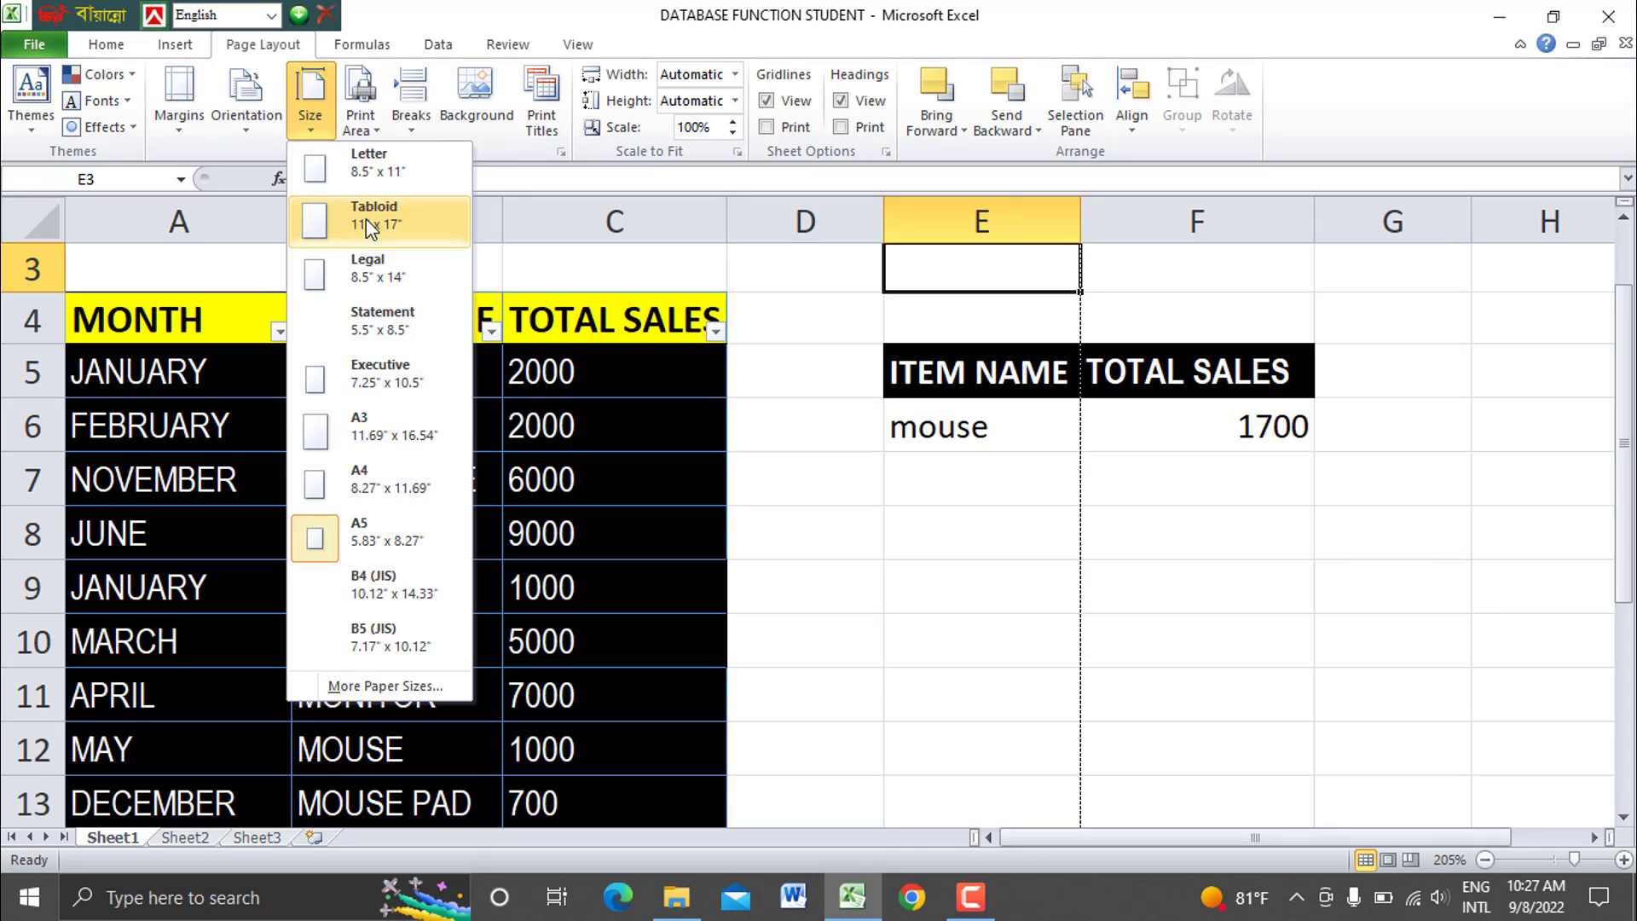
{"action": "left_click", "coordinate": [368, 535]}
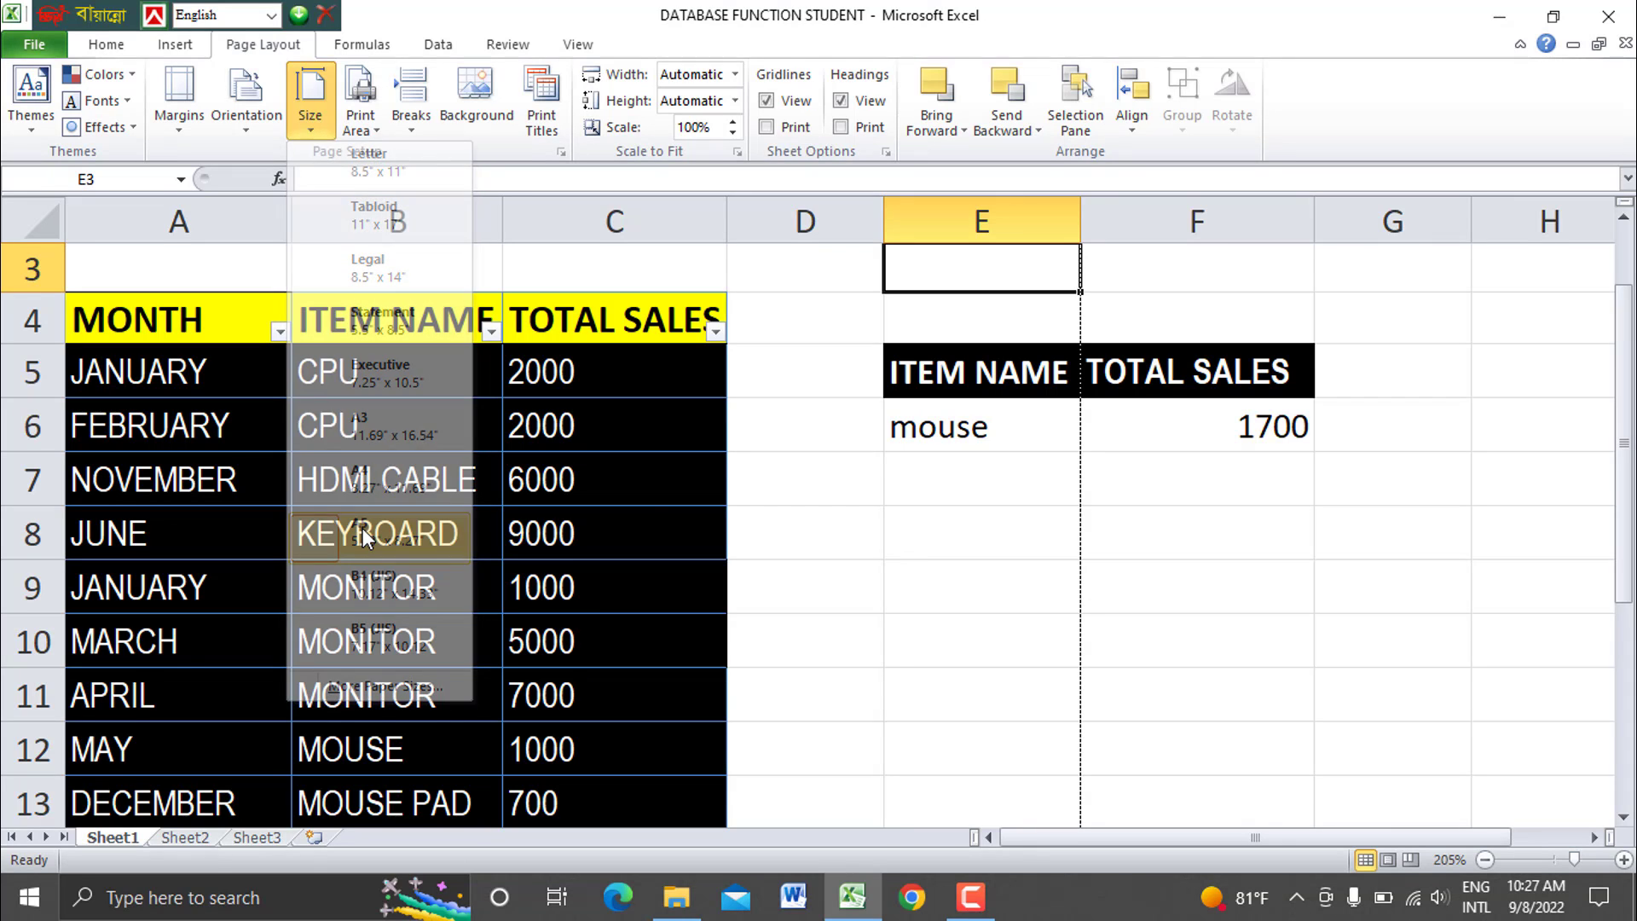
{"action": "left_click", "coordinate": [1251, 434]}
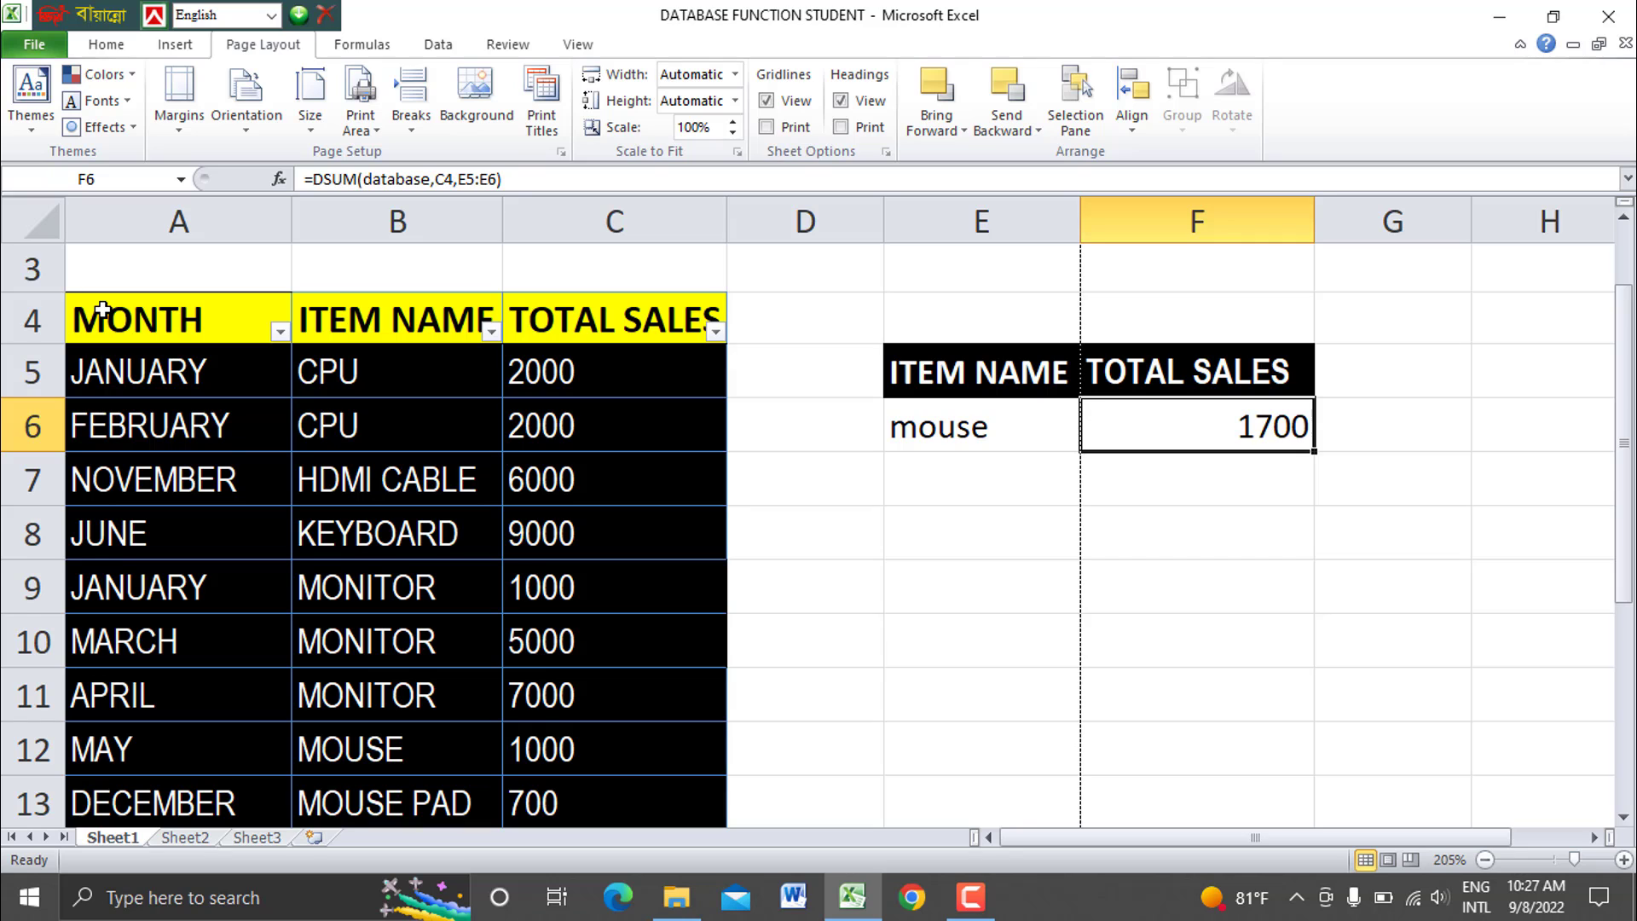
Set the print area to the sales table range A4:C13.
{"action": "left_click_drag", "start_coordinate": [103, 308], "coordinate": [585, 823]}
{"action": "left_click", "coordinate": [370, 135]}
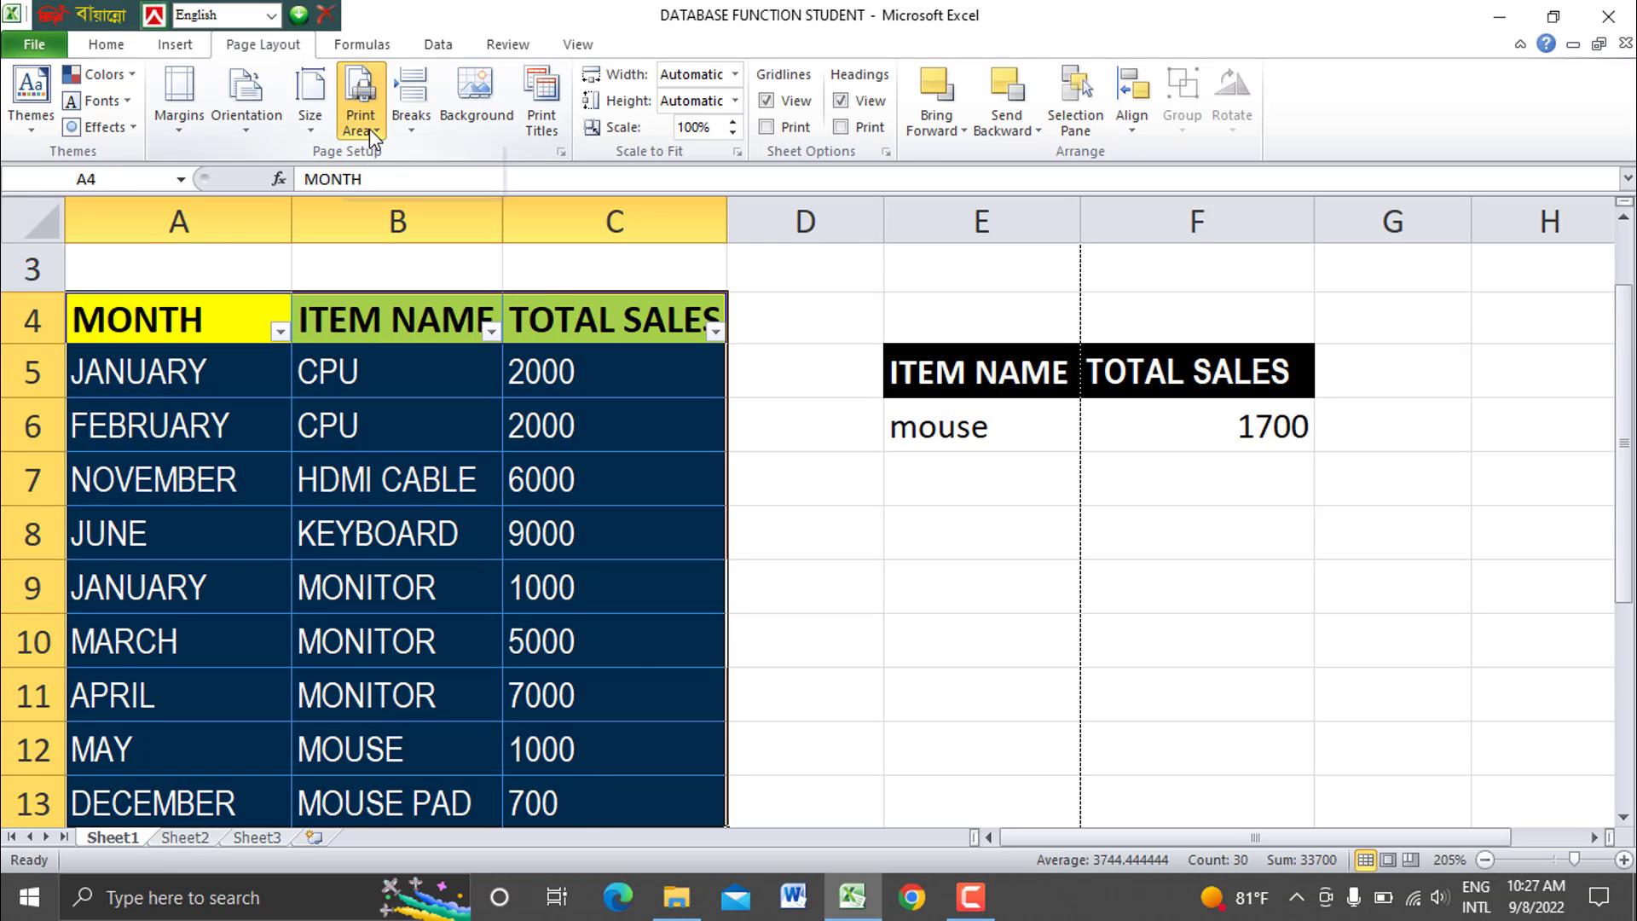
{"action": "left_click", "coordinate": [388, 156]}
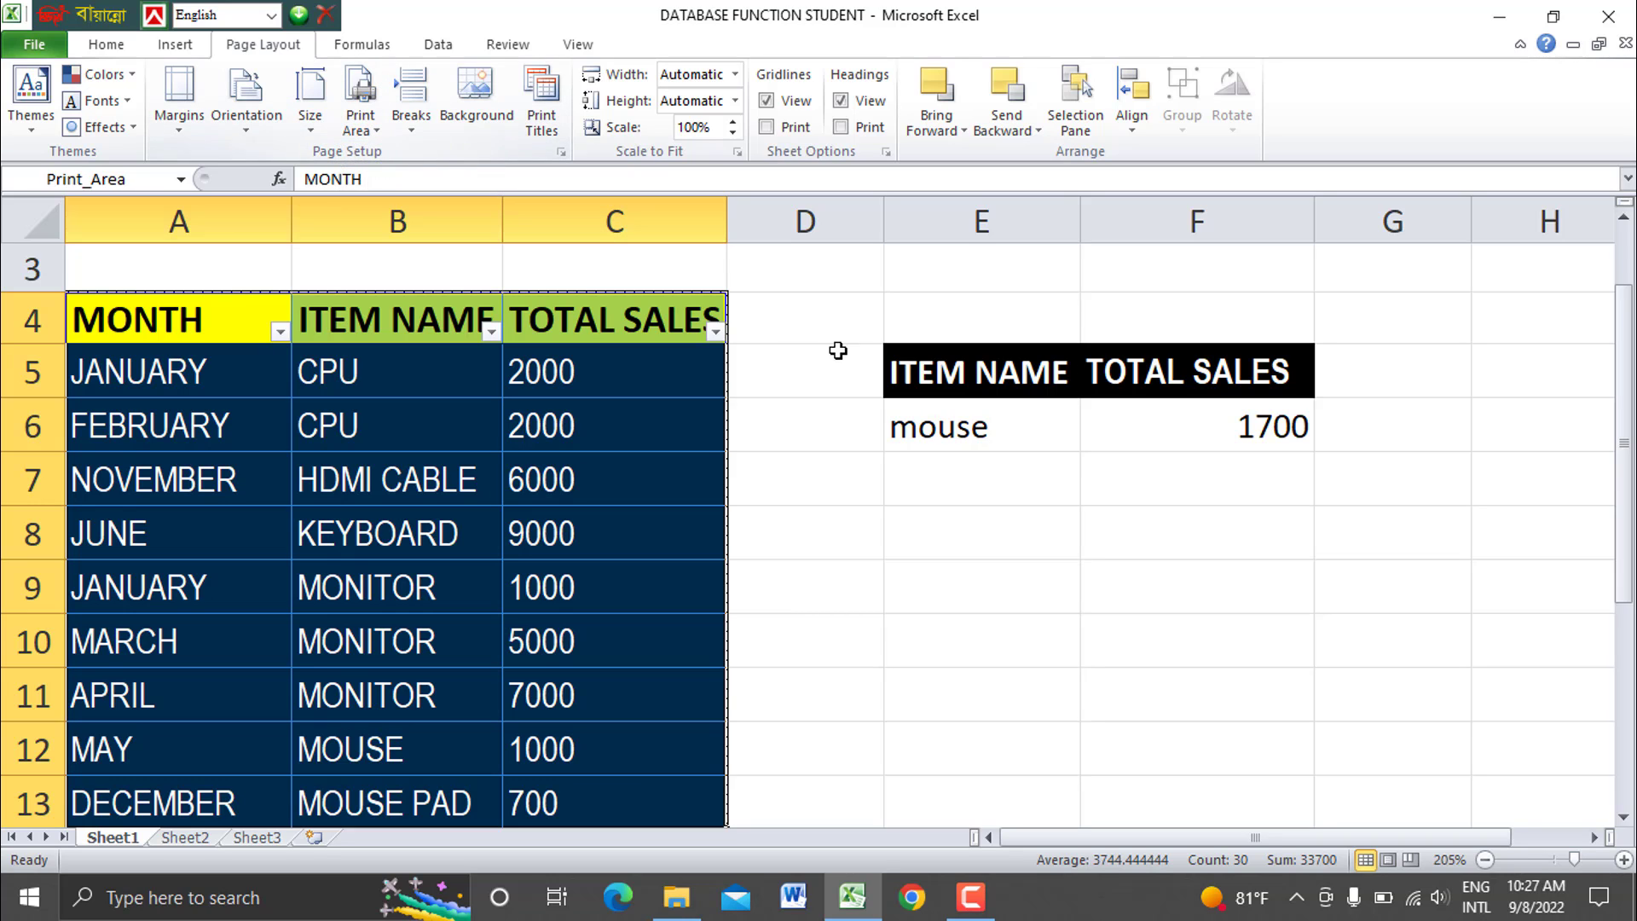
{"action": "left_click", "coordinate": [769, 497]}
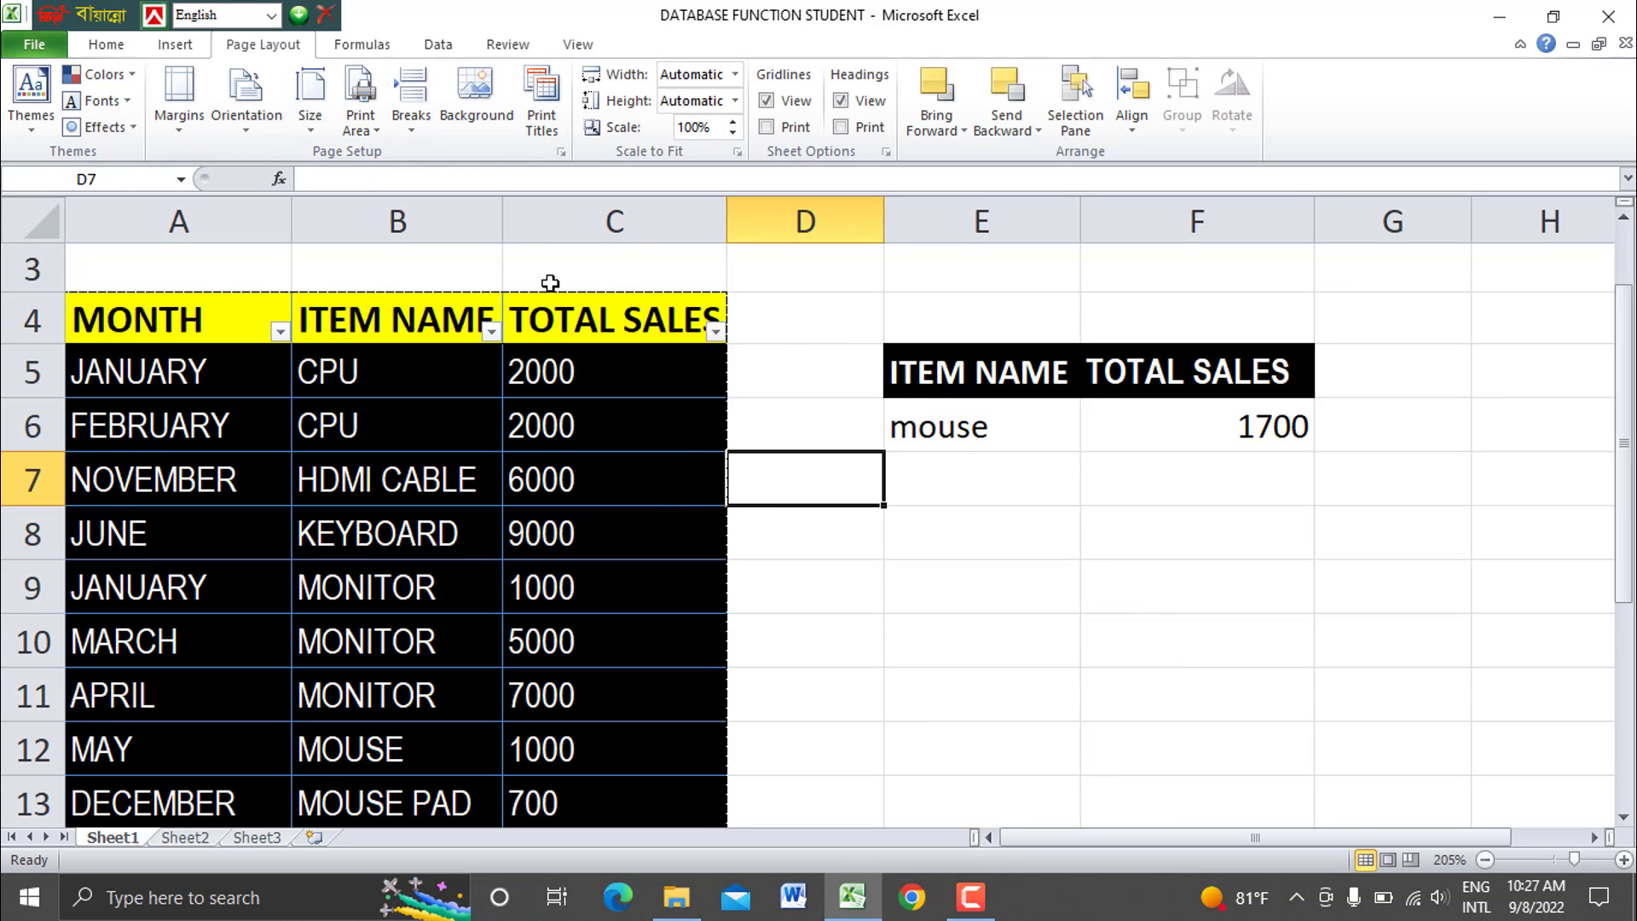
{"action": "left_click", "coordinate": [474, 565]}
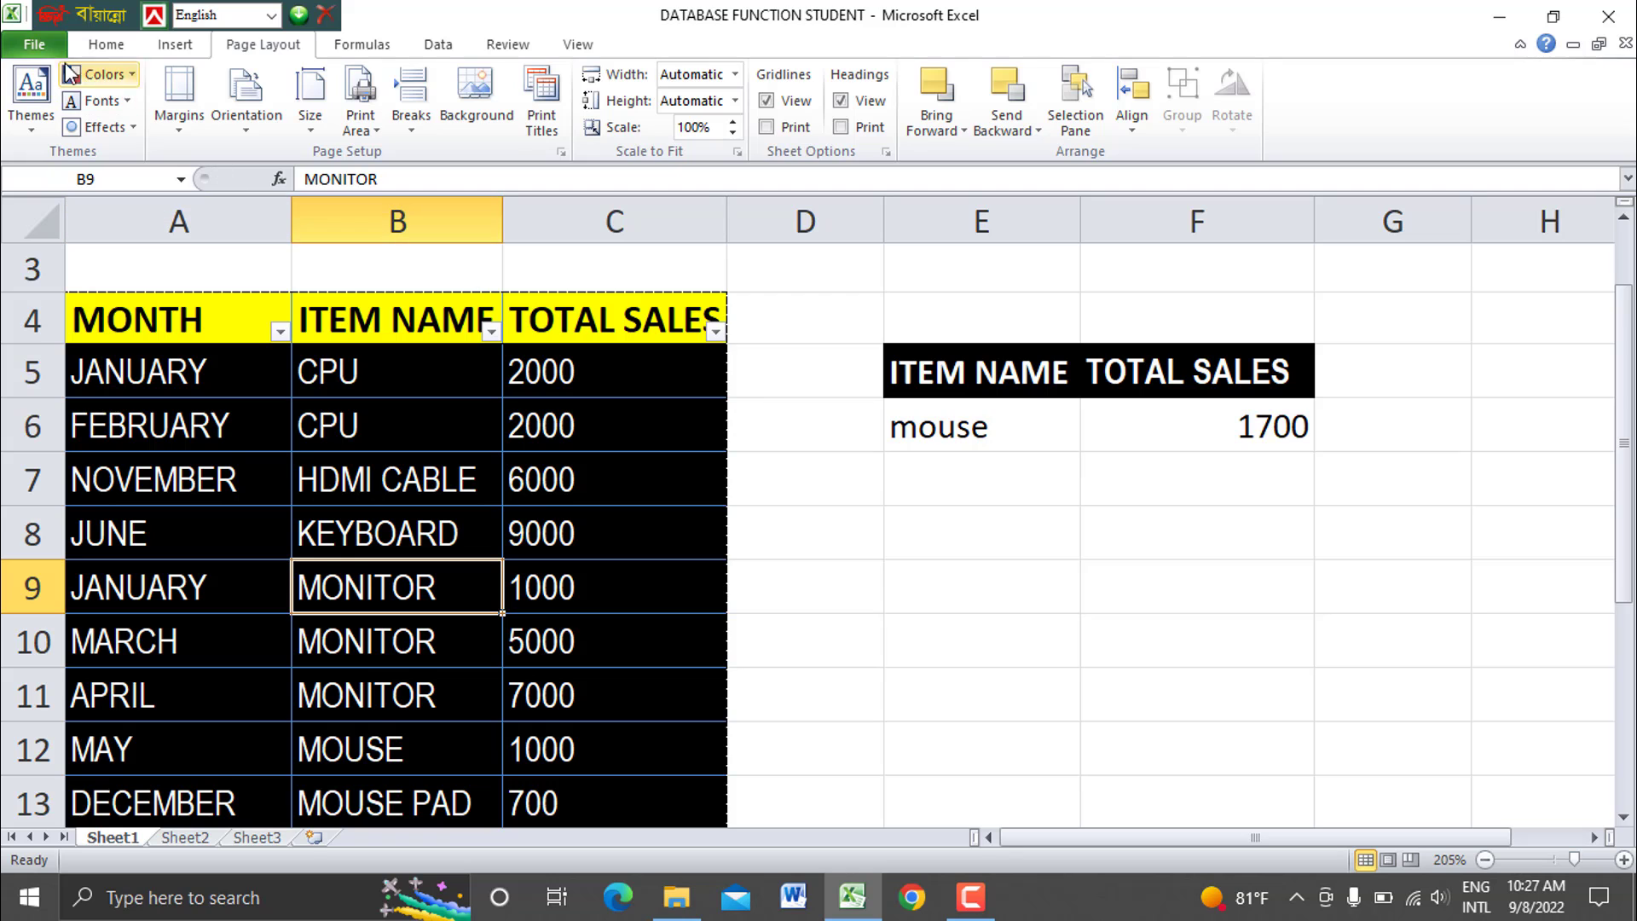
Check the sales table's print area in the print preview and return to the worksheet's page layout settings.
{"action": "left_click", "coordinate": [29, 43]}
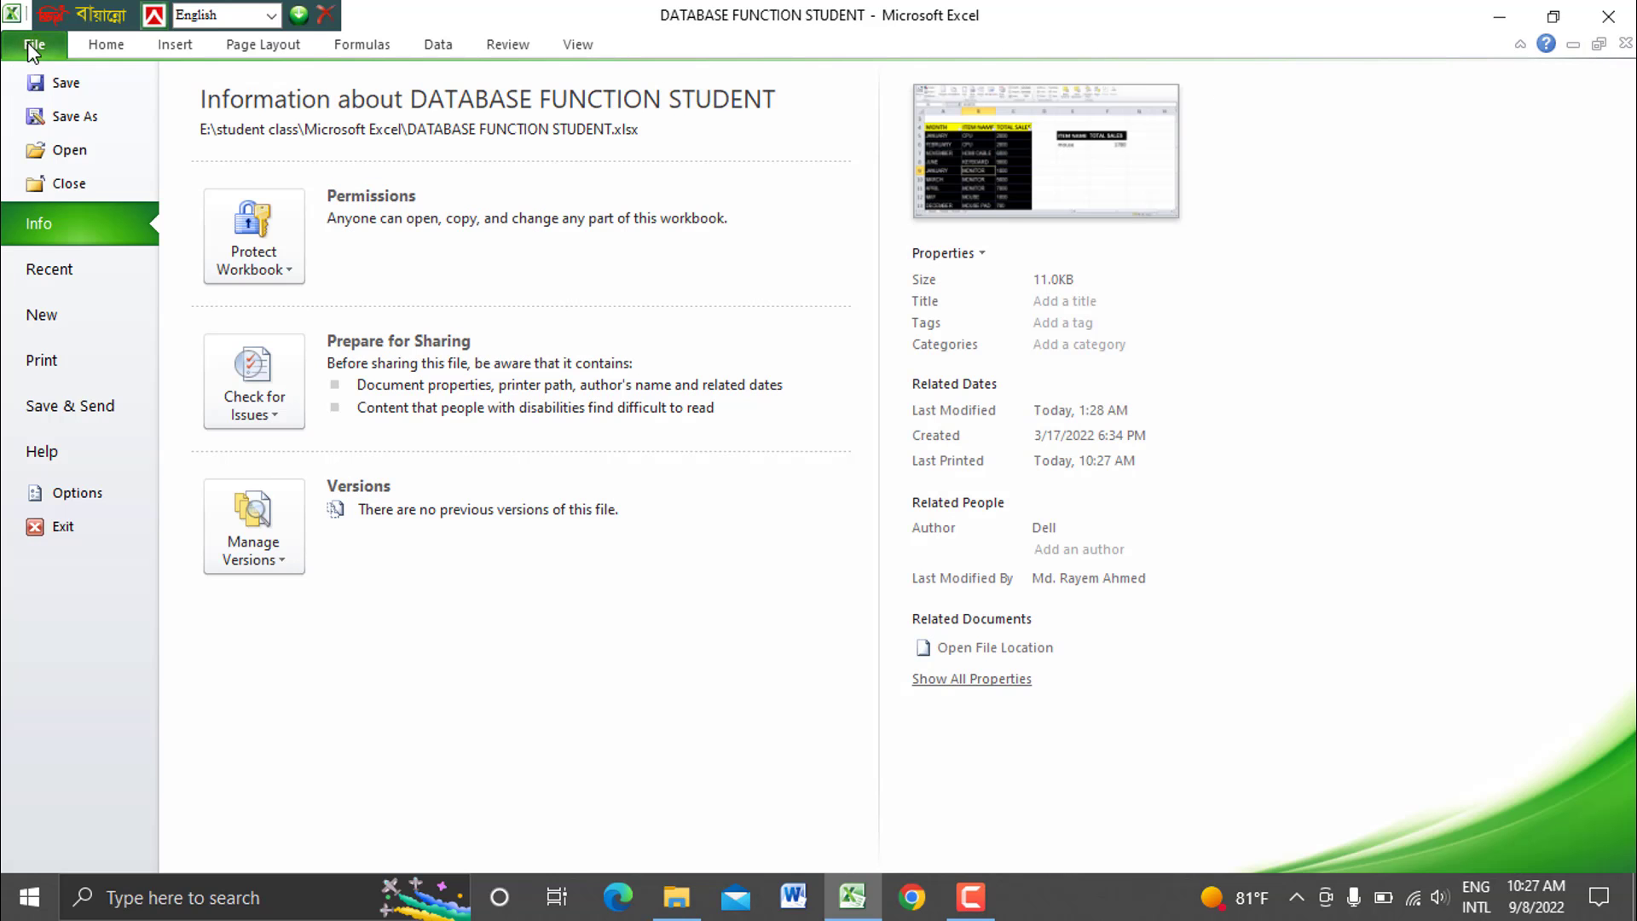
{"action": "left_click", "coordinate": [92, 360]}
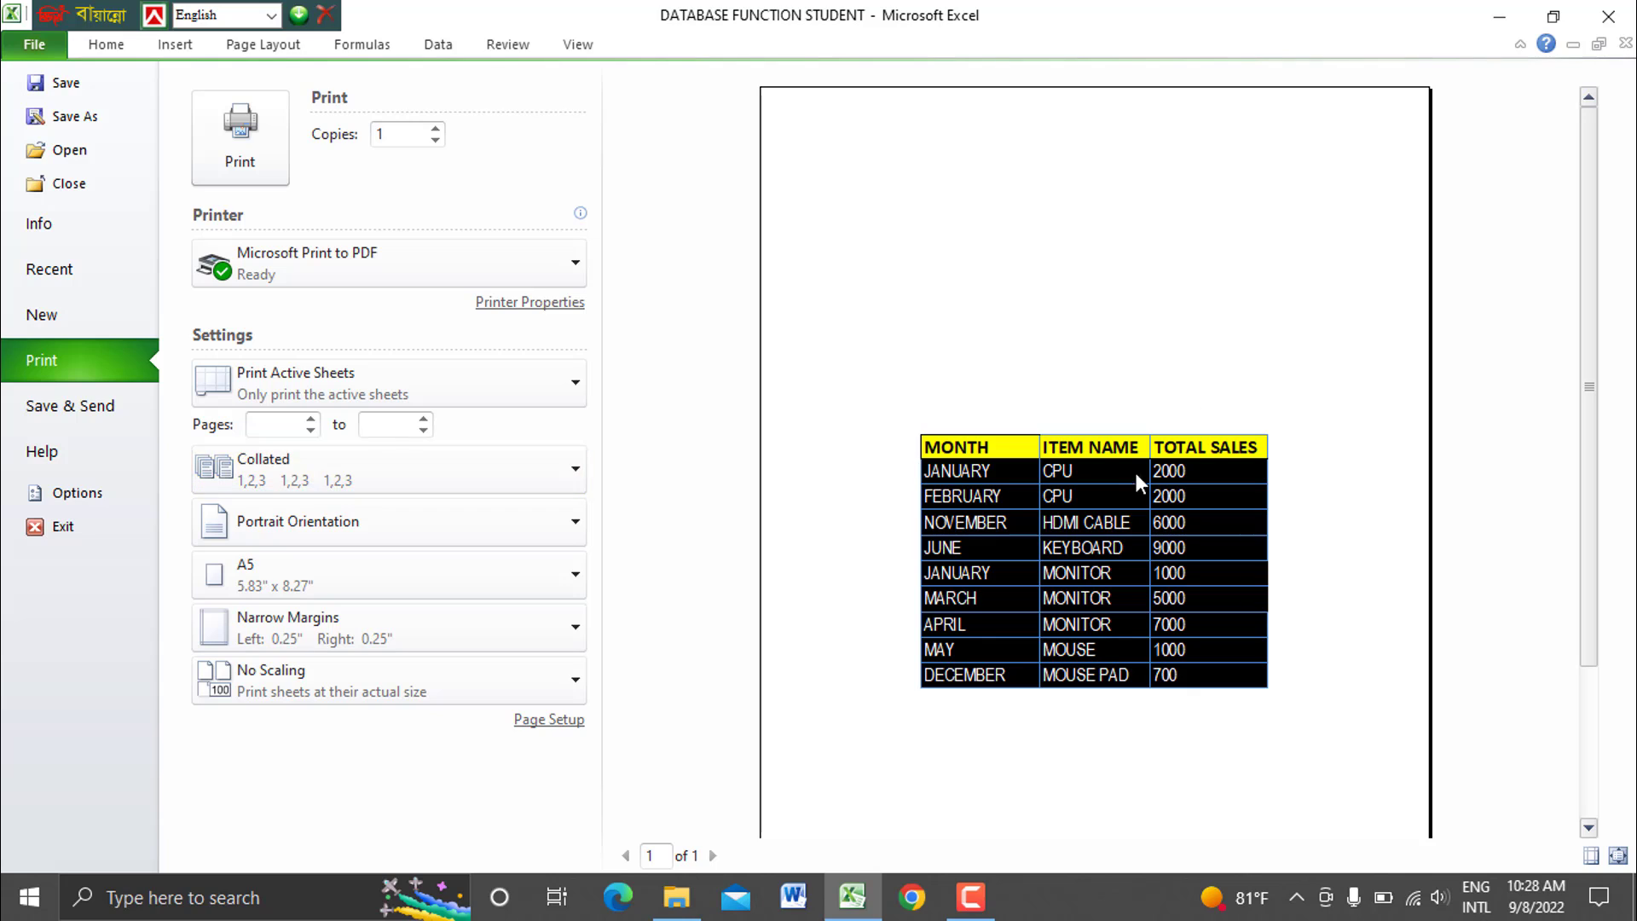
{"action": "left_click", "coordinate": [275, 48]}
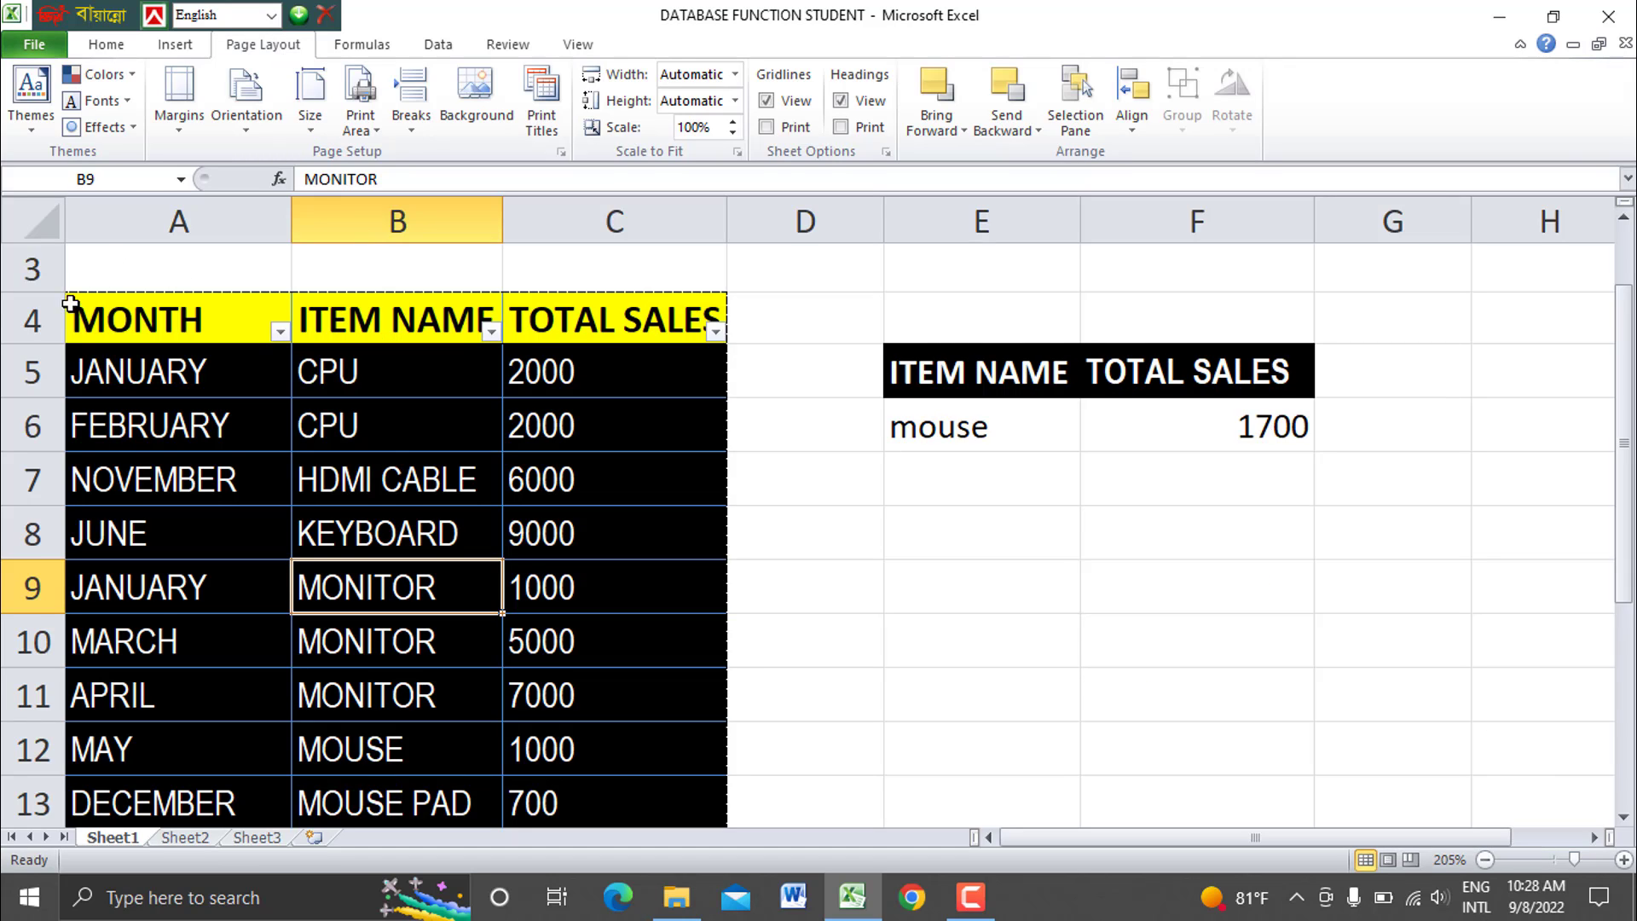
Set the print area to A4:F13 so that it covers both the sales table and the item summary.
{"action": "left_click_drag", "start_coordinate": [72, 314], "coordinate": [1106, 815]}
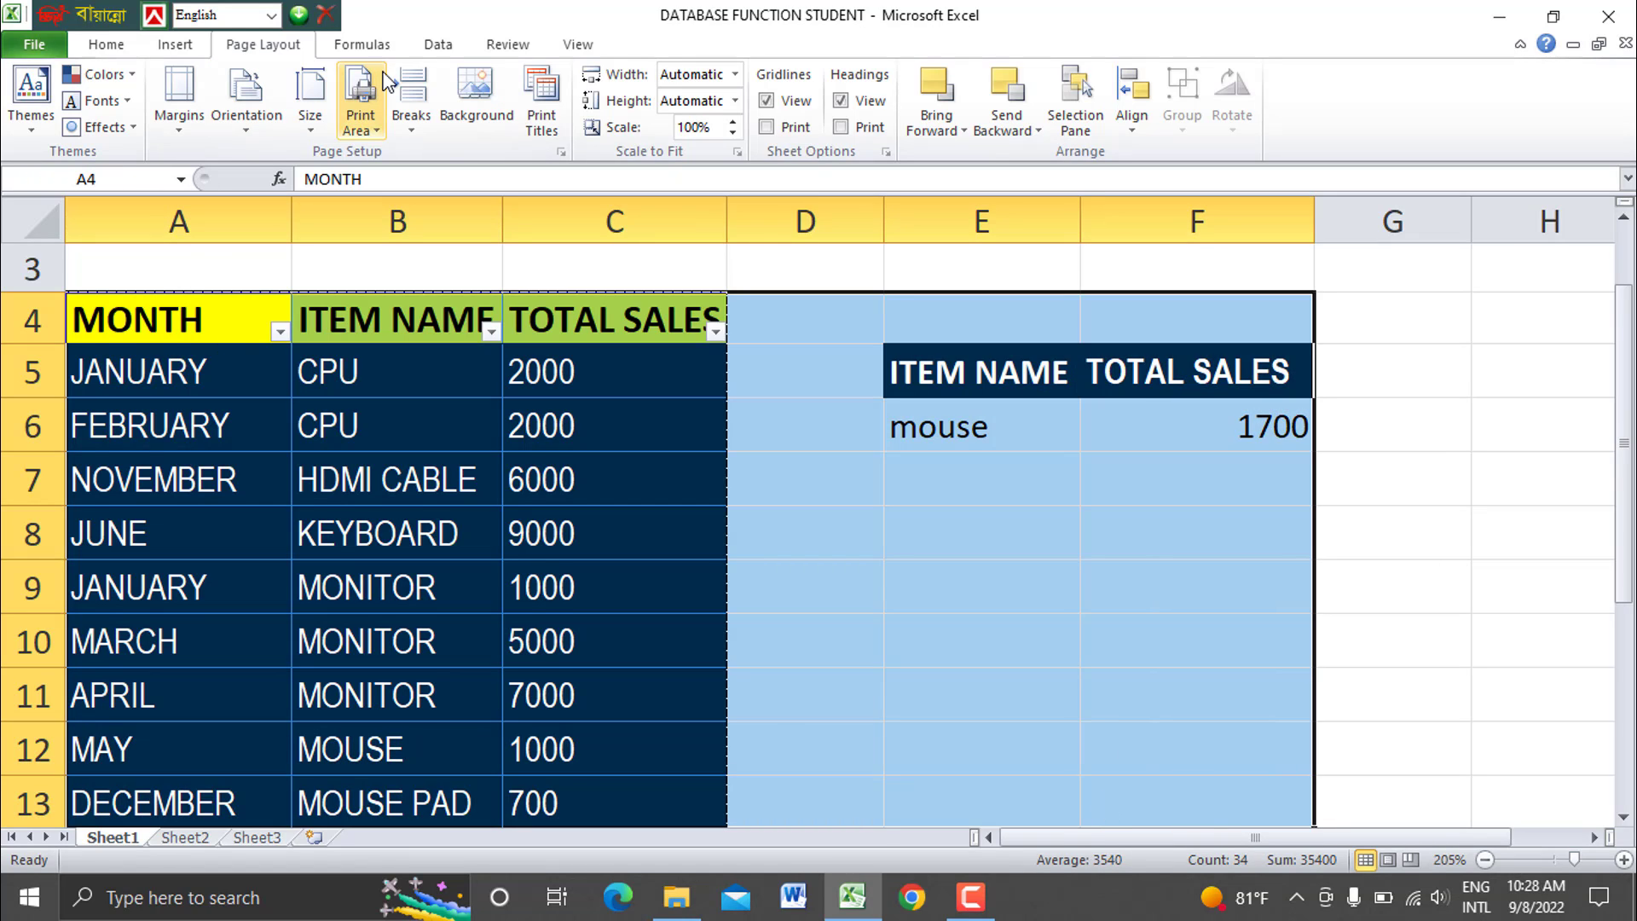
{"action": "left_click", "coordinate": [360, 95]}
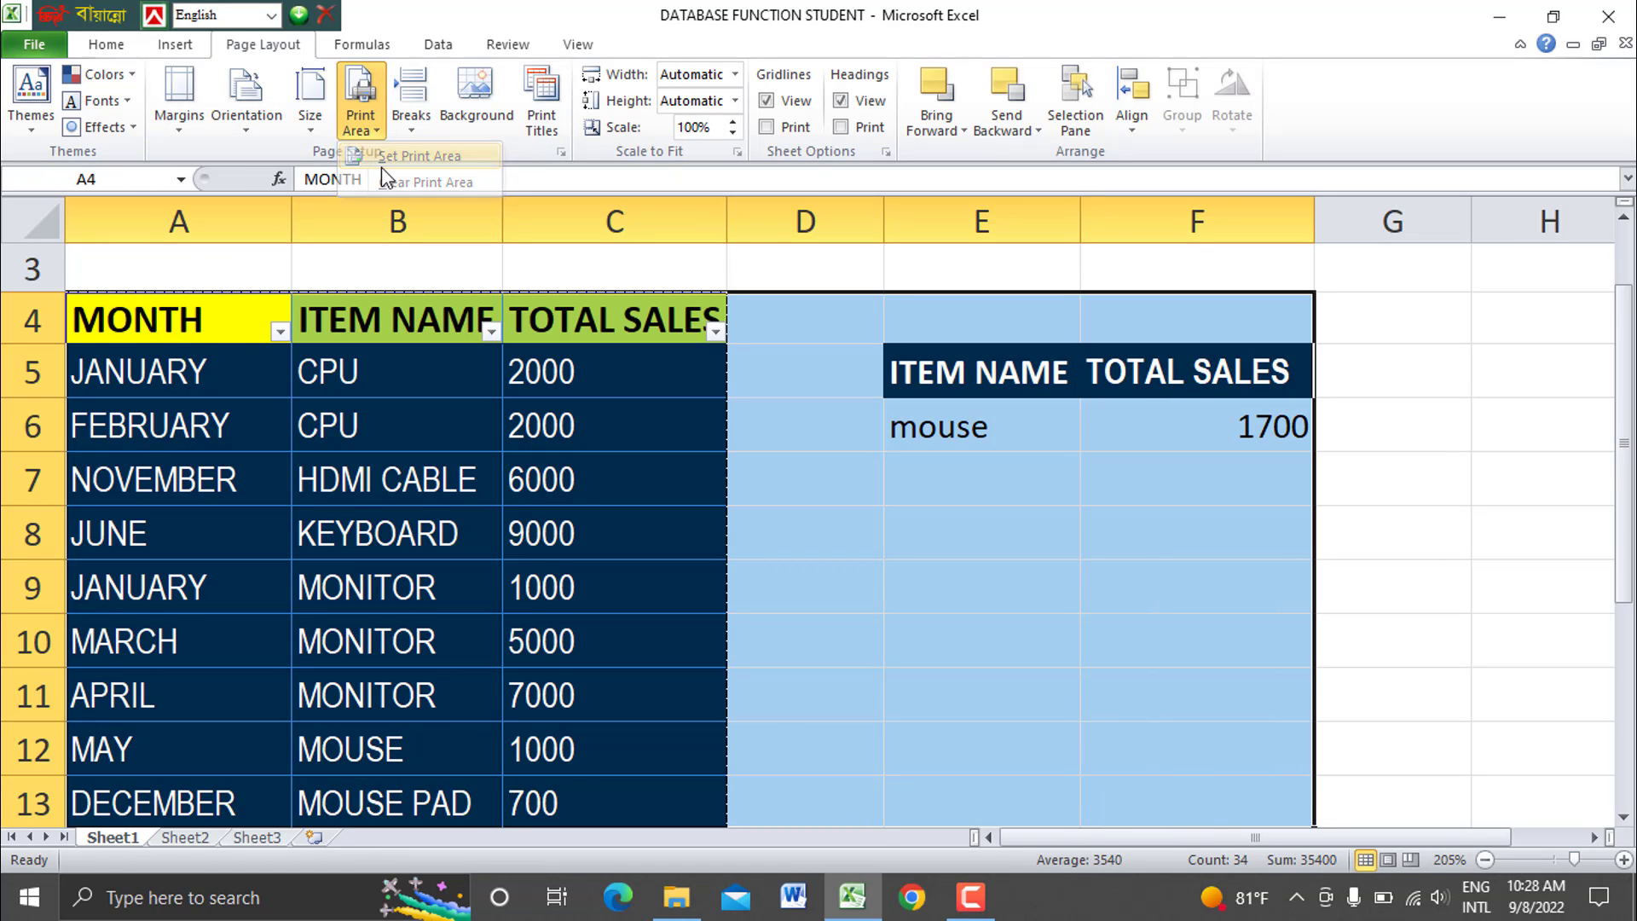
{"action": "left_click", "coordinate": [418, 156]}
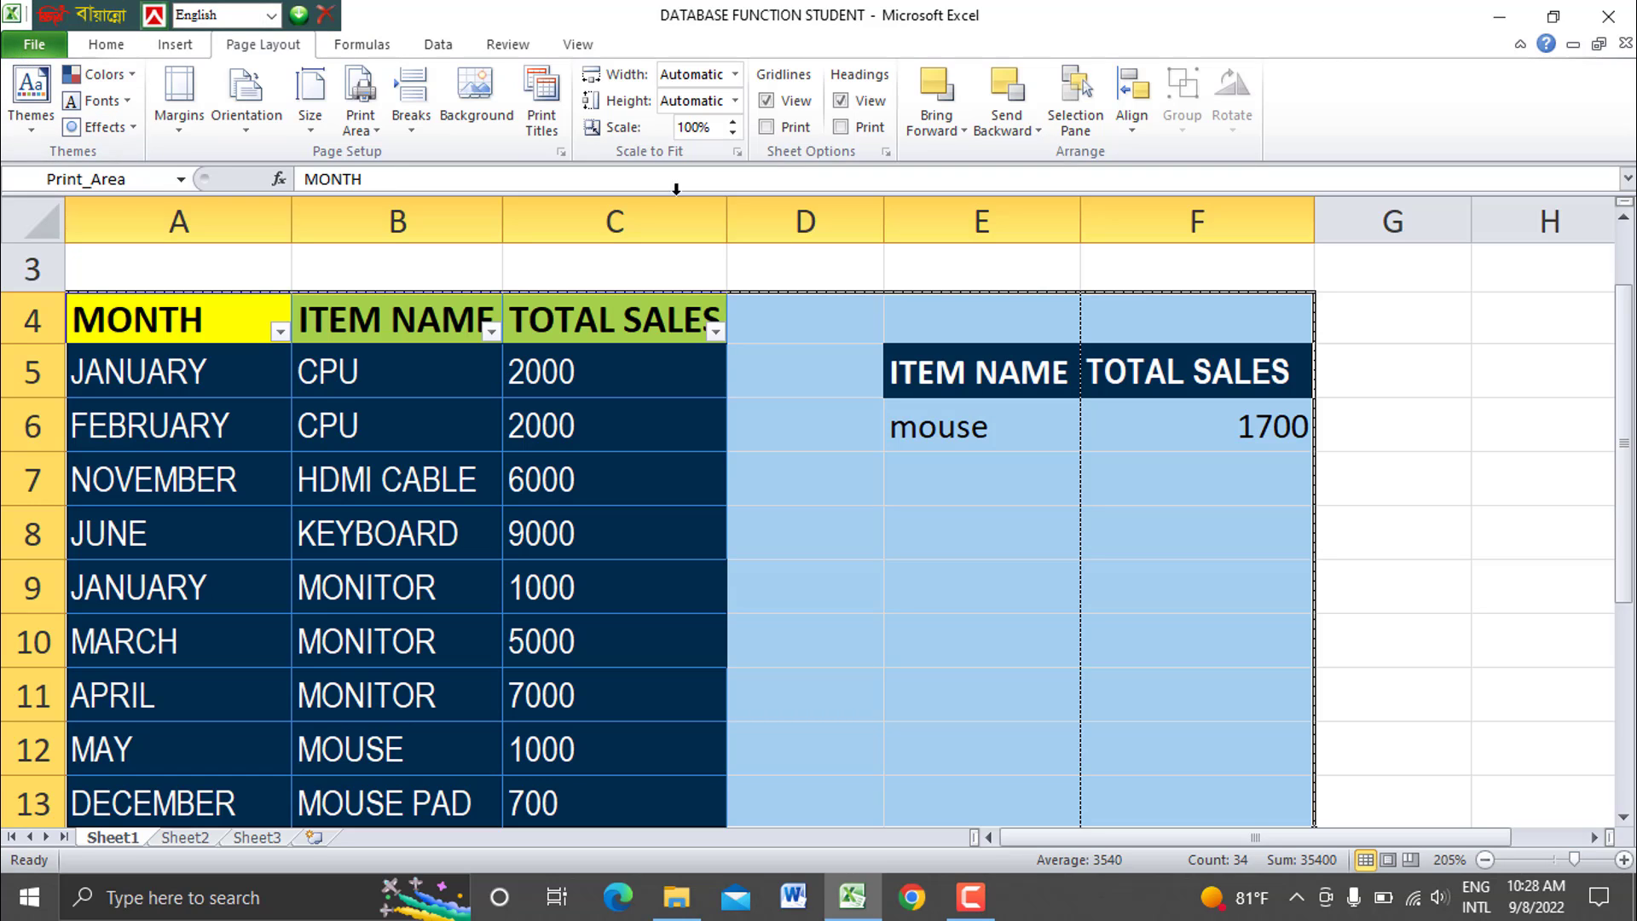
Insert a page break before column B.
{"action": "left_click", "coordinate": [406, 100]}
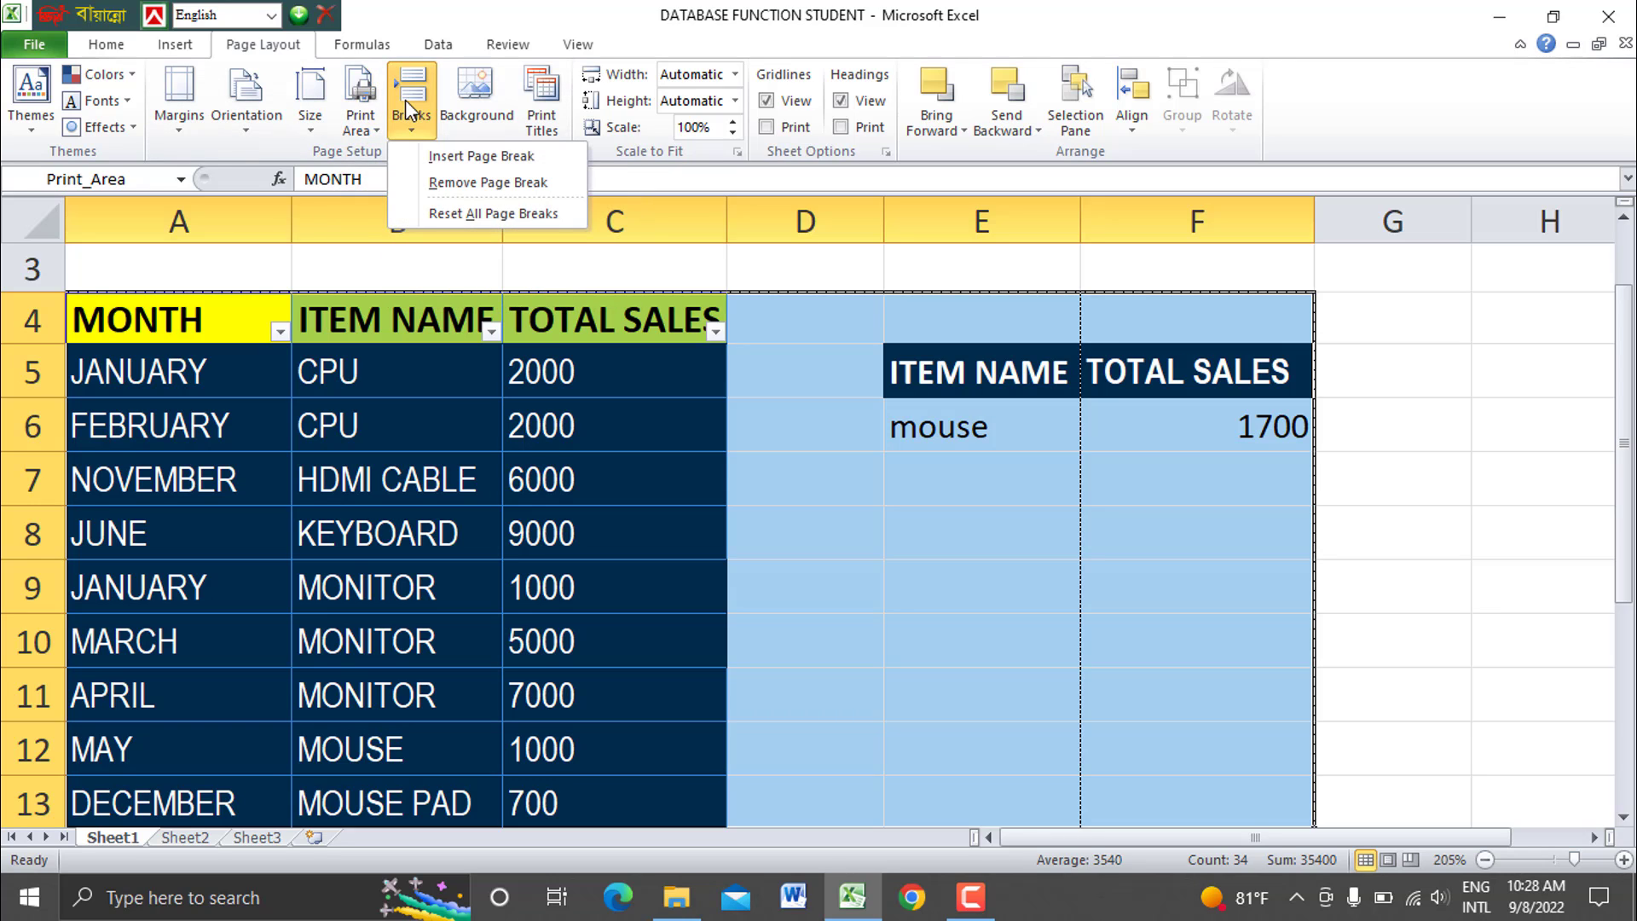
{"action": "left_click", "coordinate": [491, 447]}
{"action": "left_click", "coordinate": [399, 204]}
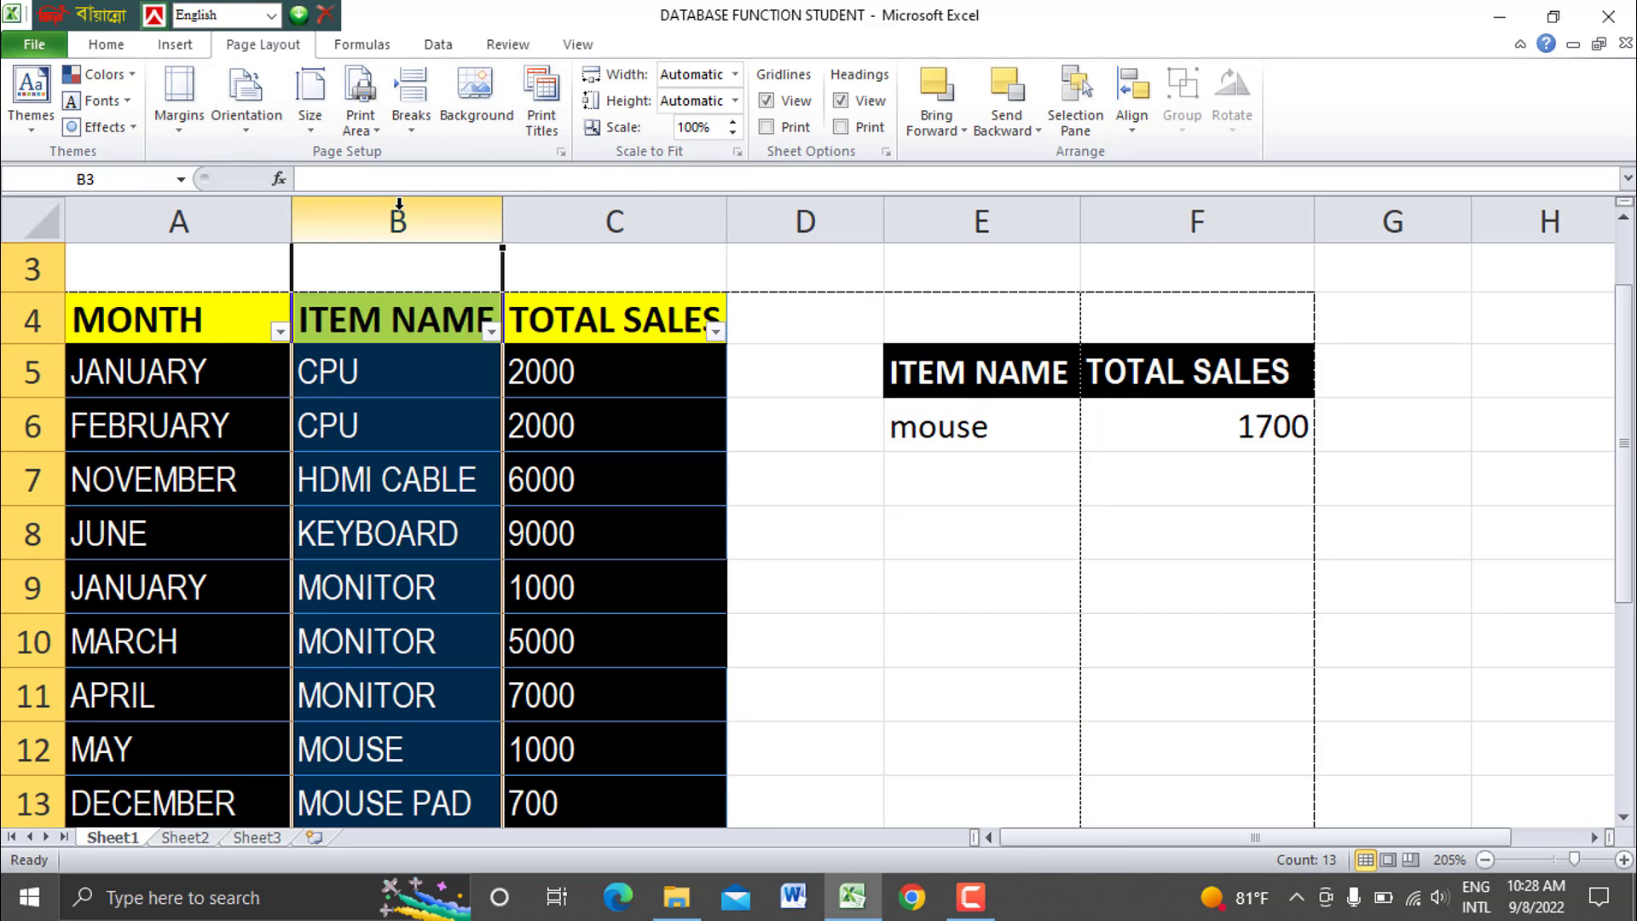
{"action": "left_click", "coordinate": [412, 99]}
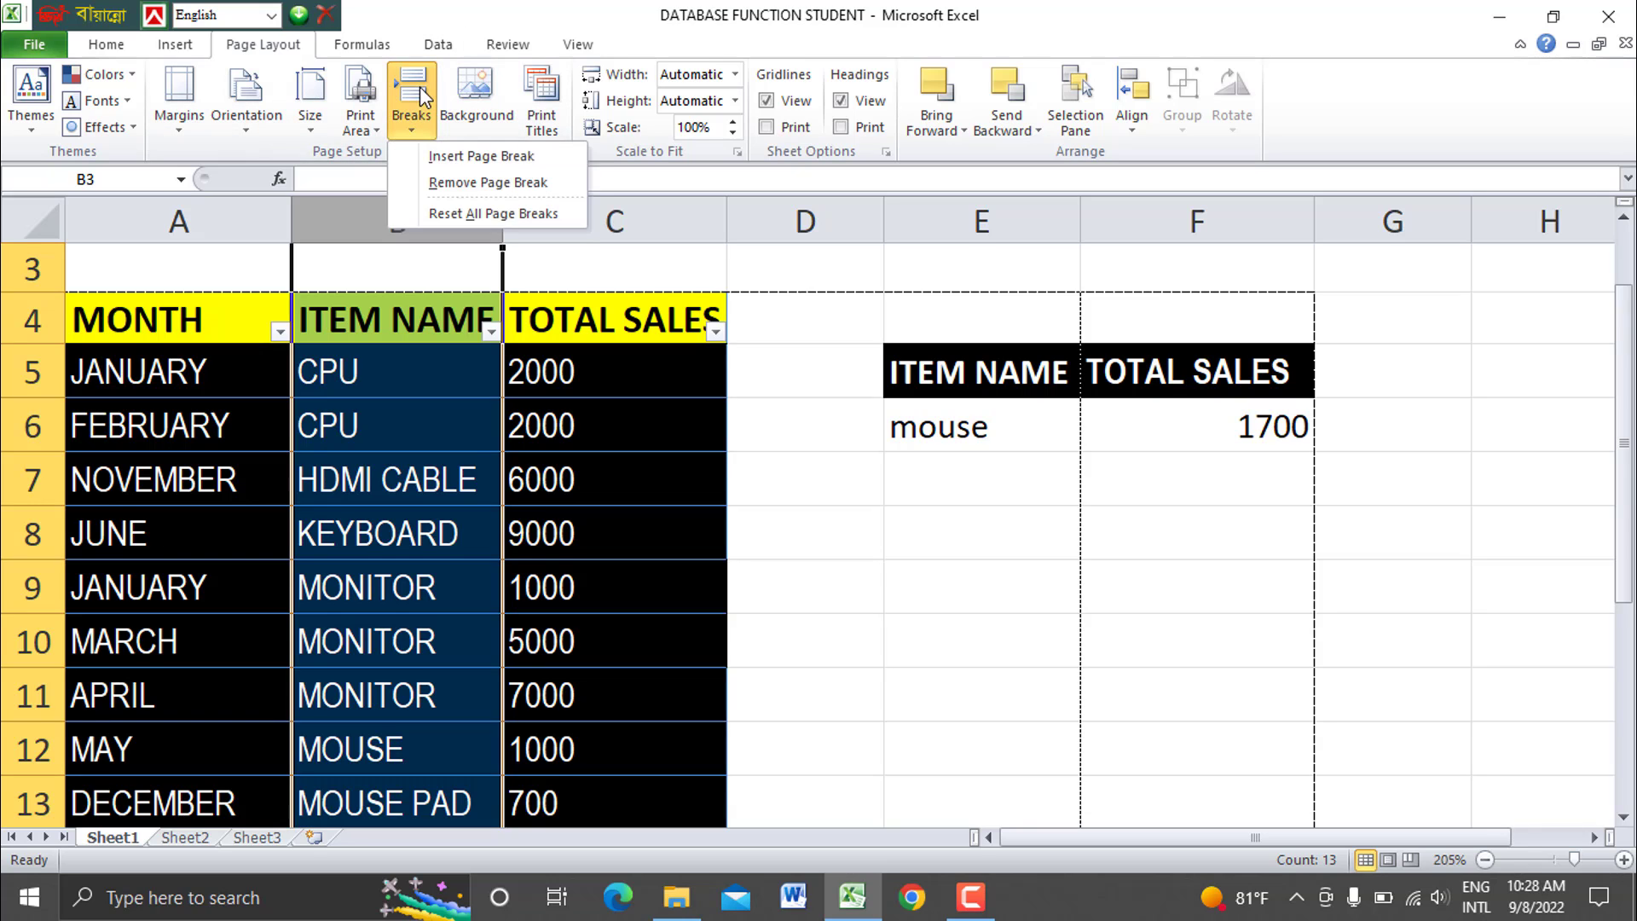
{"action": "left_click", "coordinate": [443, 157]}
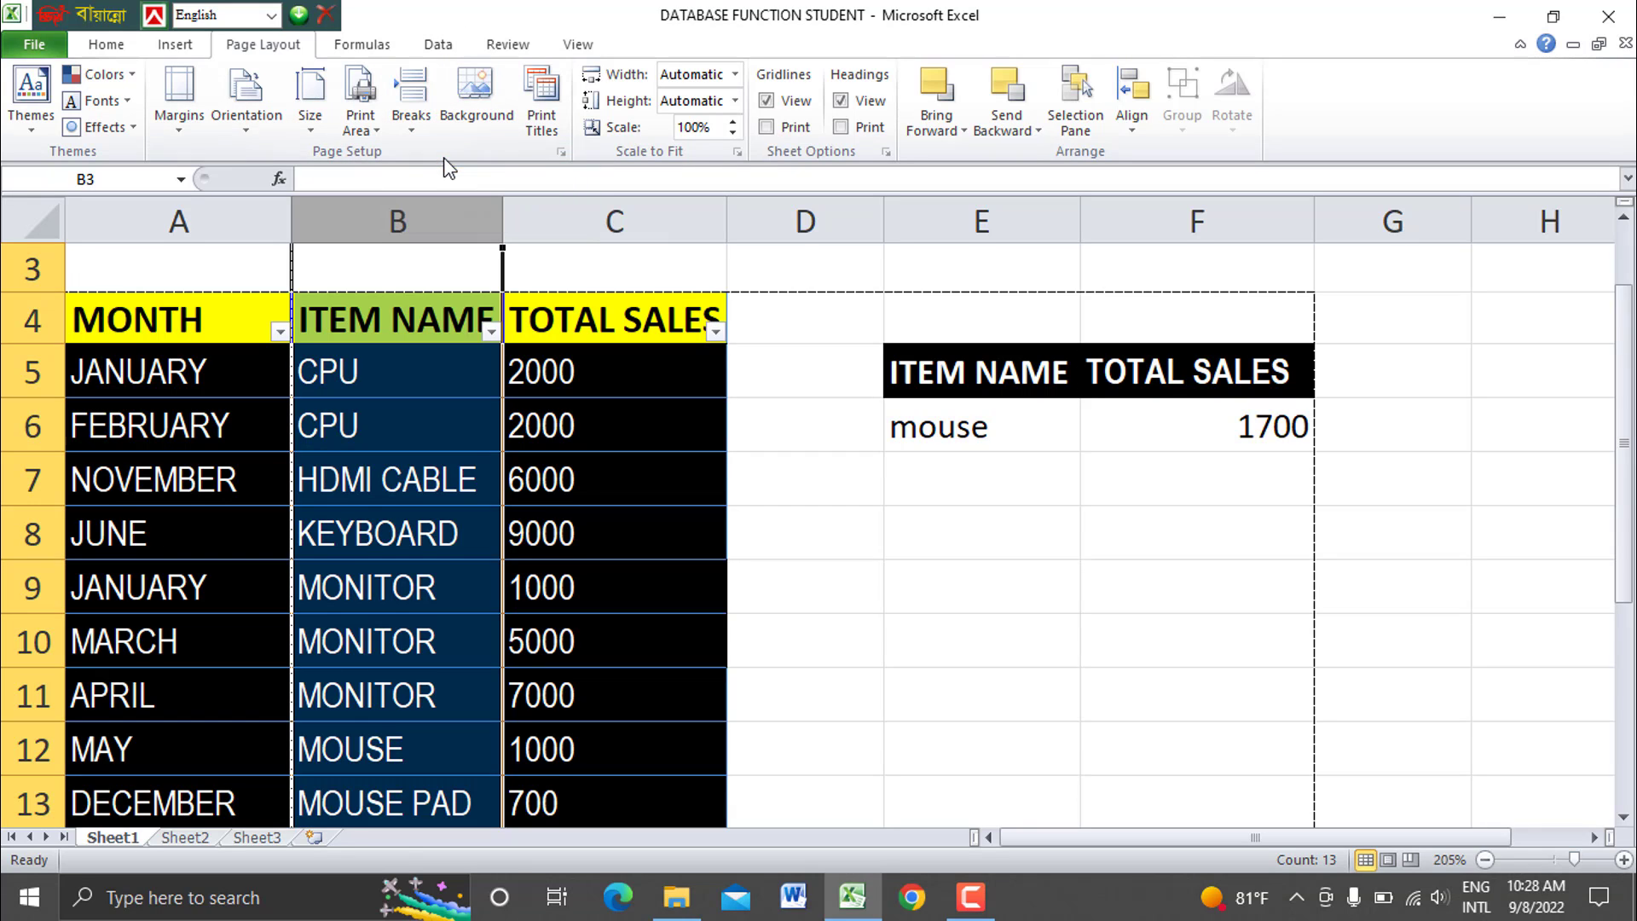
Try to remove the page break with cell F6 selected, and reset all page breaks on the sheet.
{"action": "left_click", "coordinate": [1111, 443]}
{"action": "left_click", "coordinate": [416, 120]}
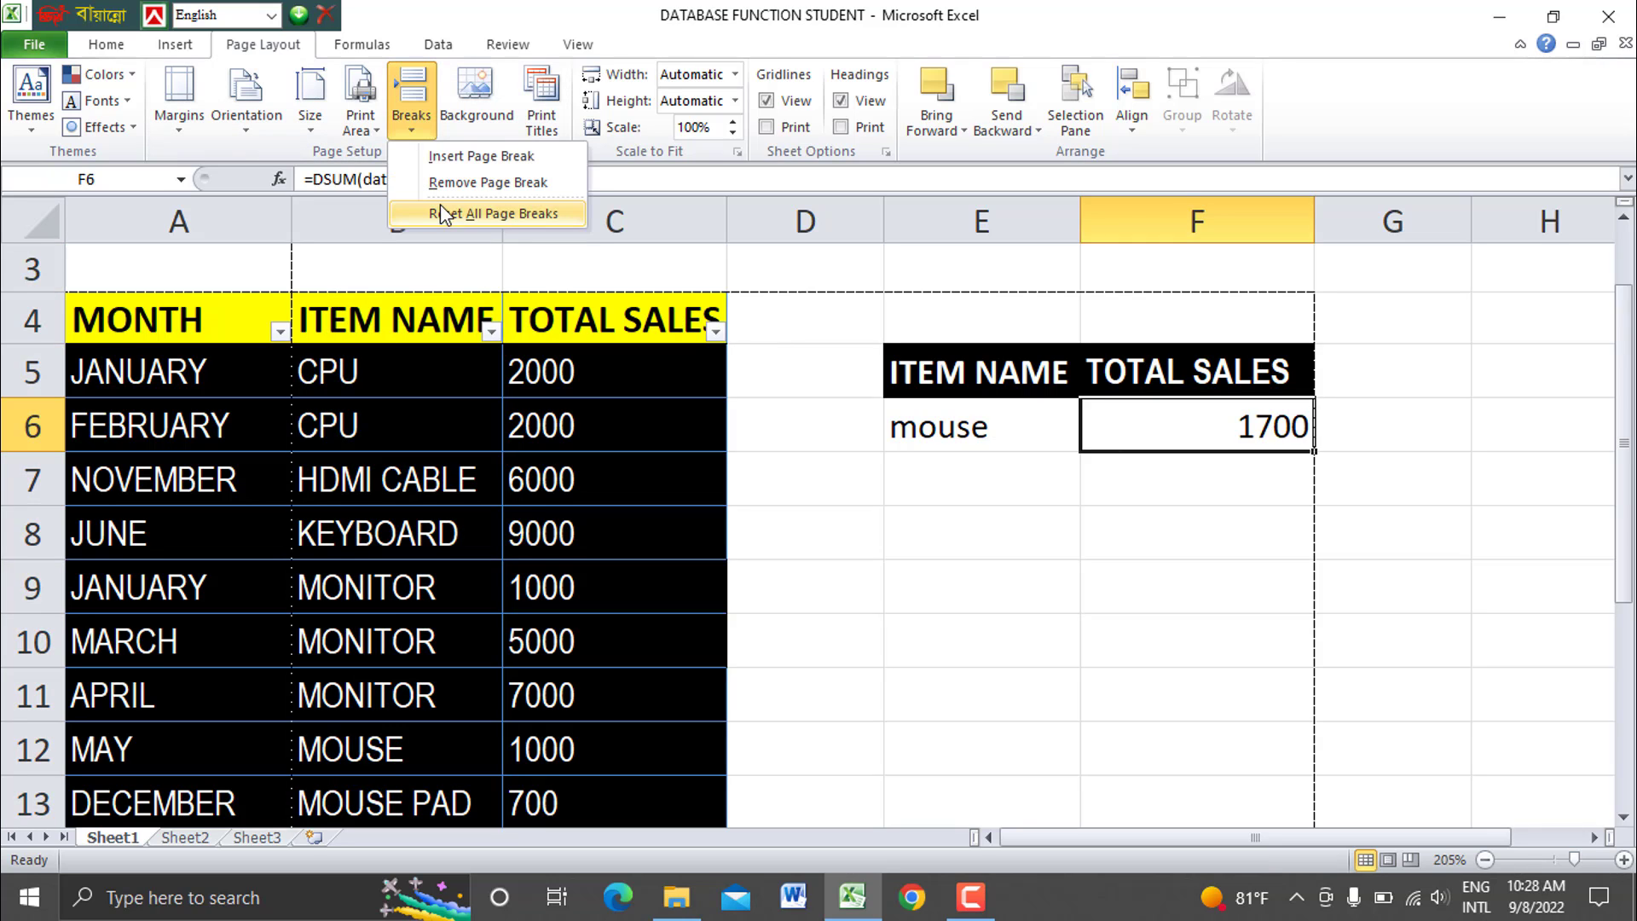
{"action": "left_click", "coordinate": [467, 192]}
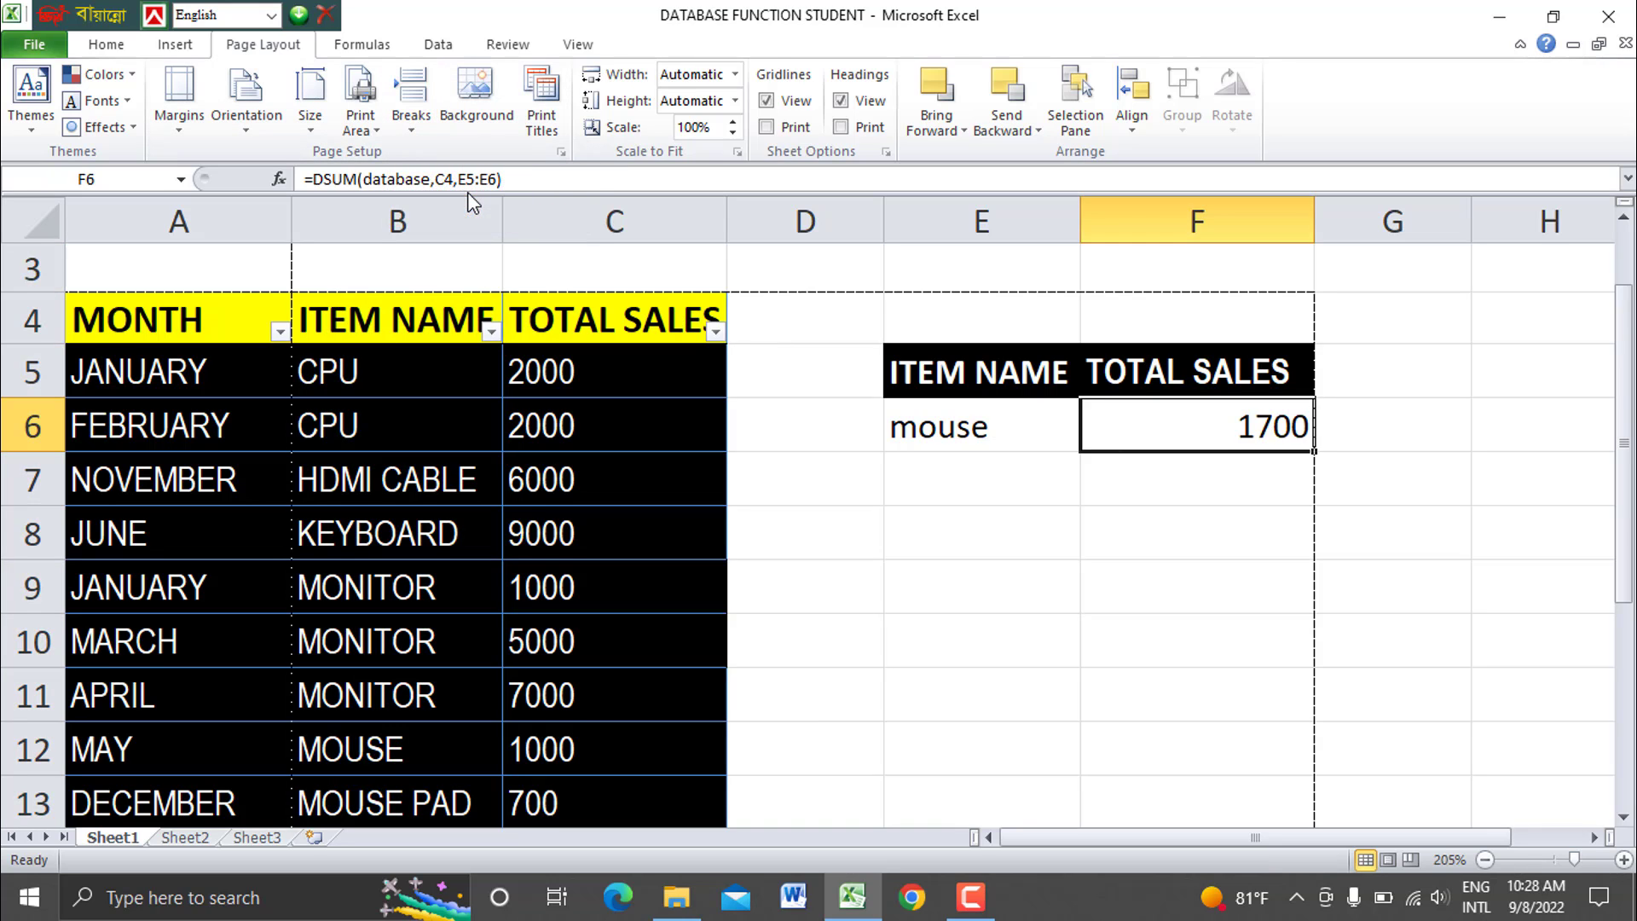
{"action": "left_click", "coordinate": [401, 106]}
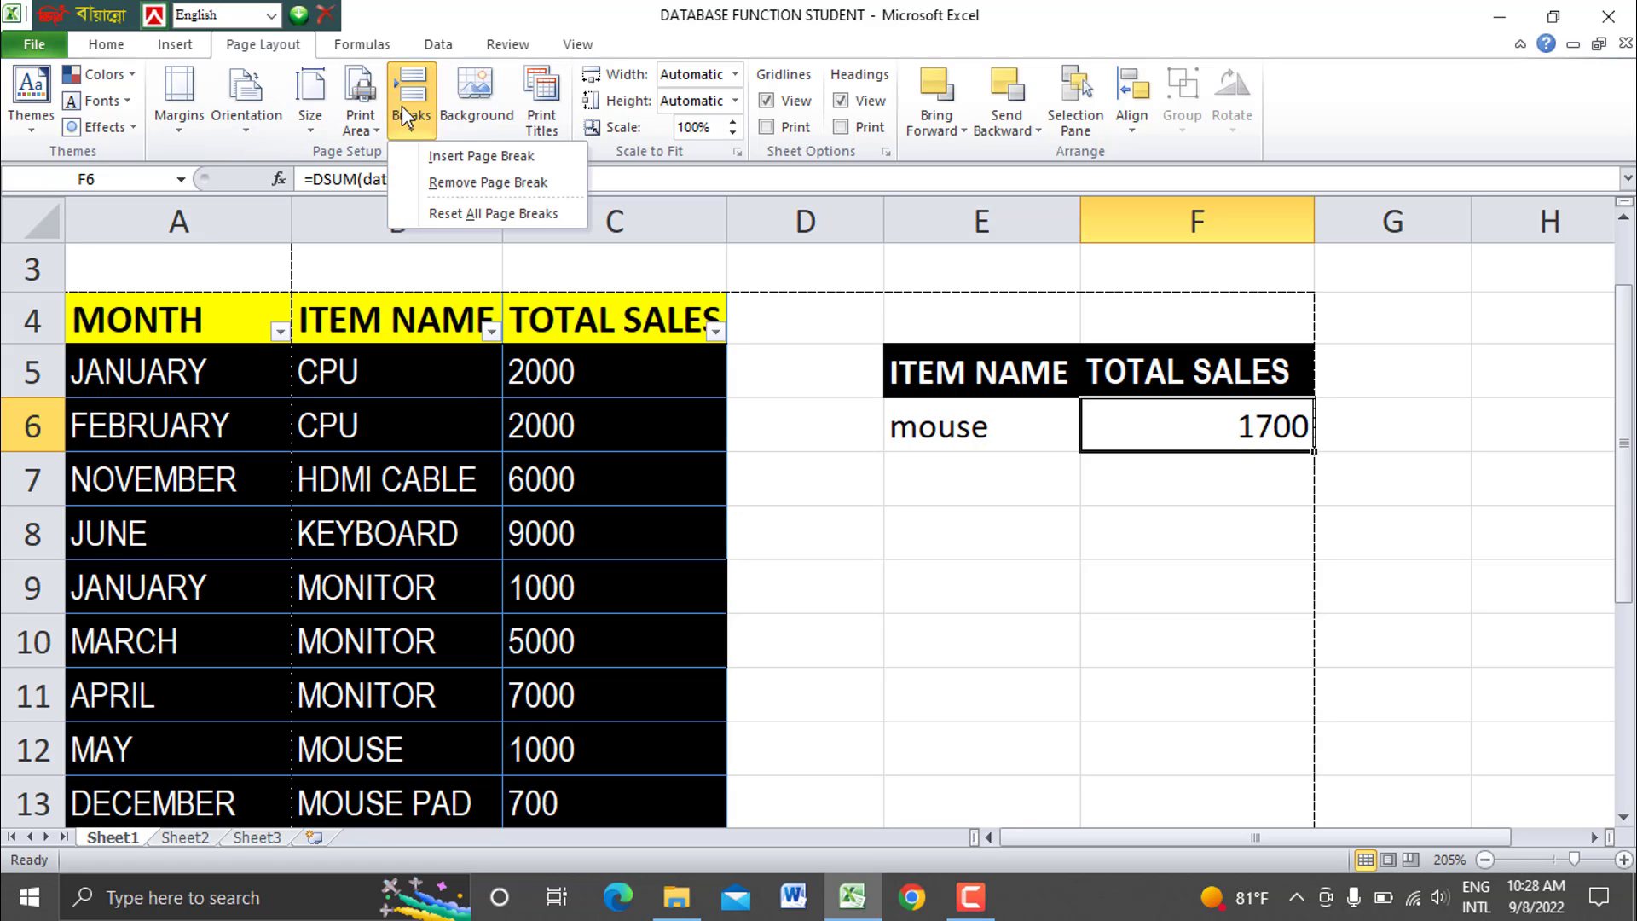
{"action": "left_click", "coordinate": [508, 219]}
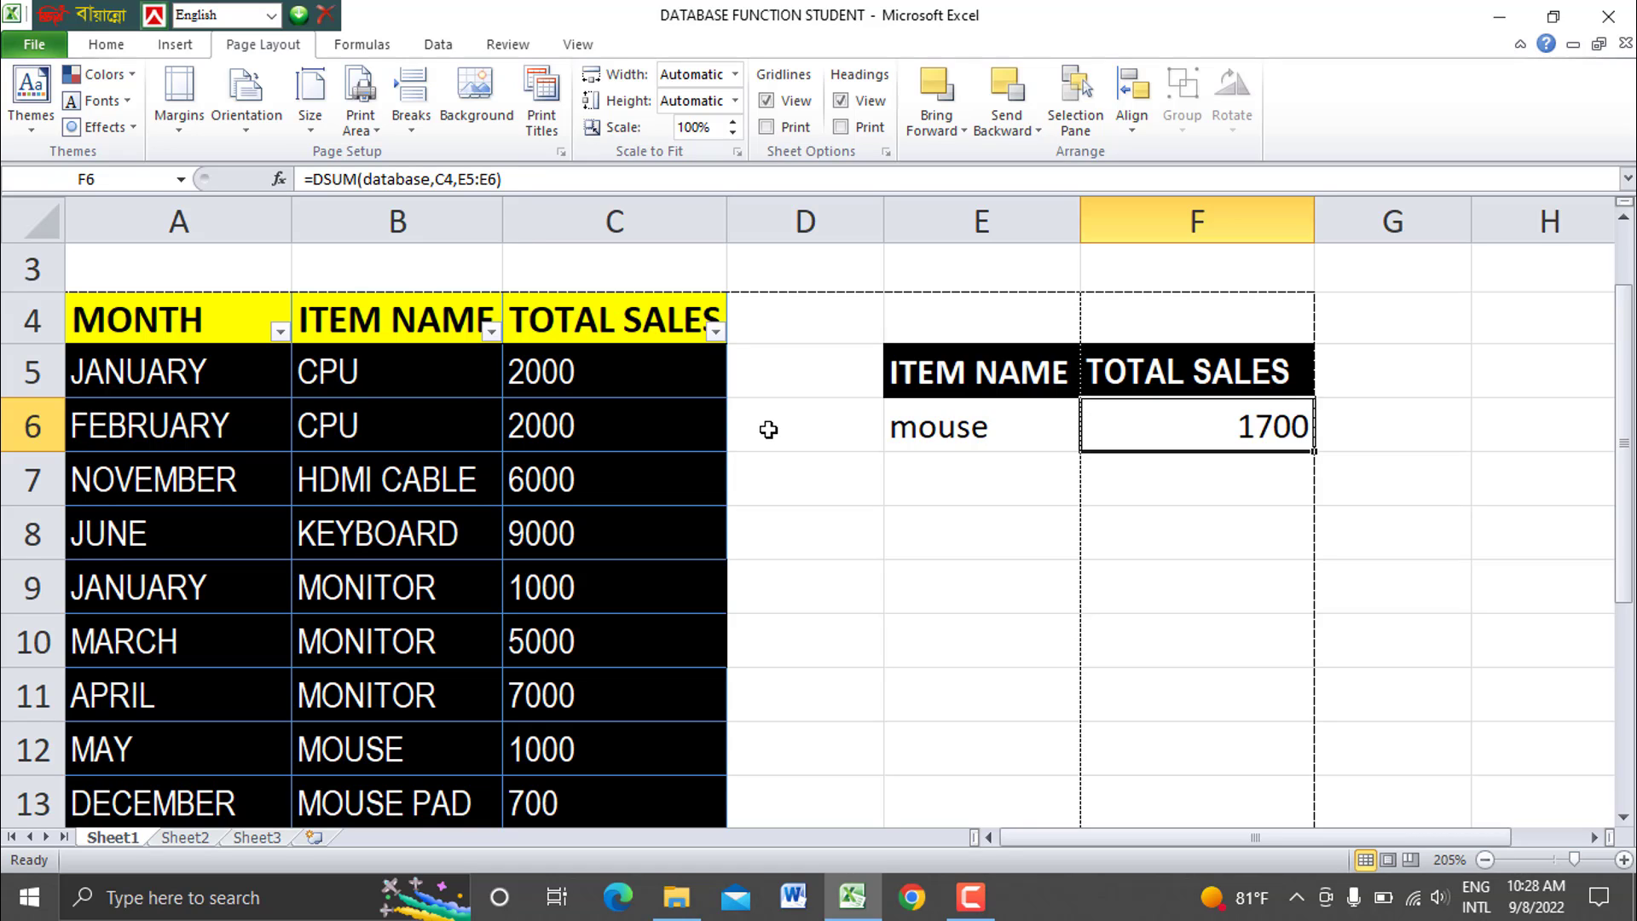
Set the picture flower-3140492_960_720 from the Desktop's image folder as the sheet background.
{"action": "left_click", "coordinate": [491, 109]}
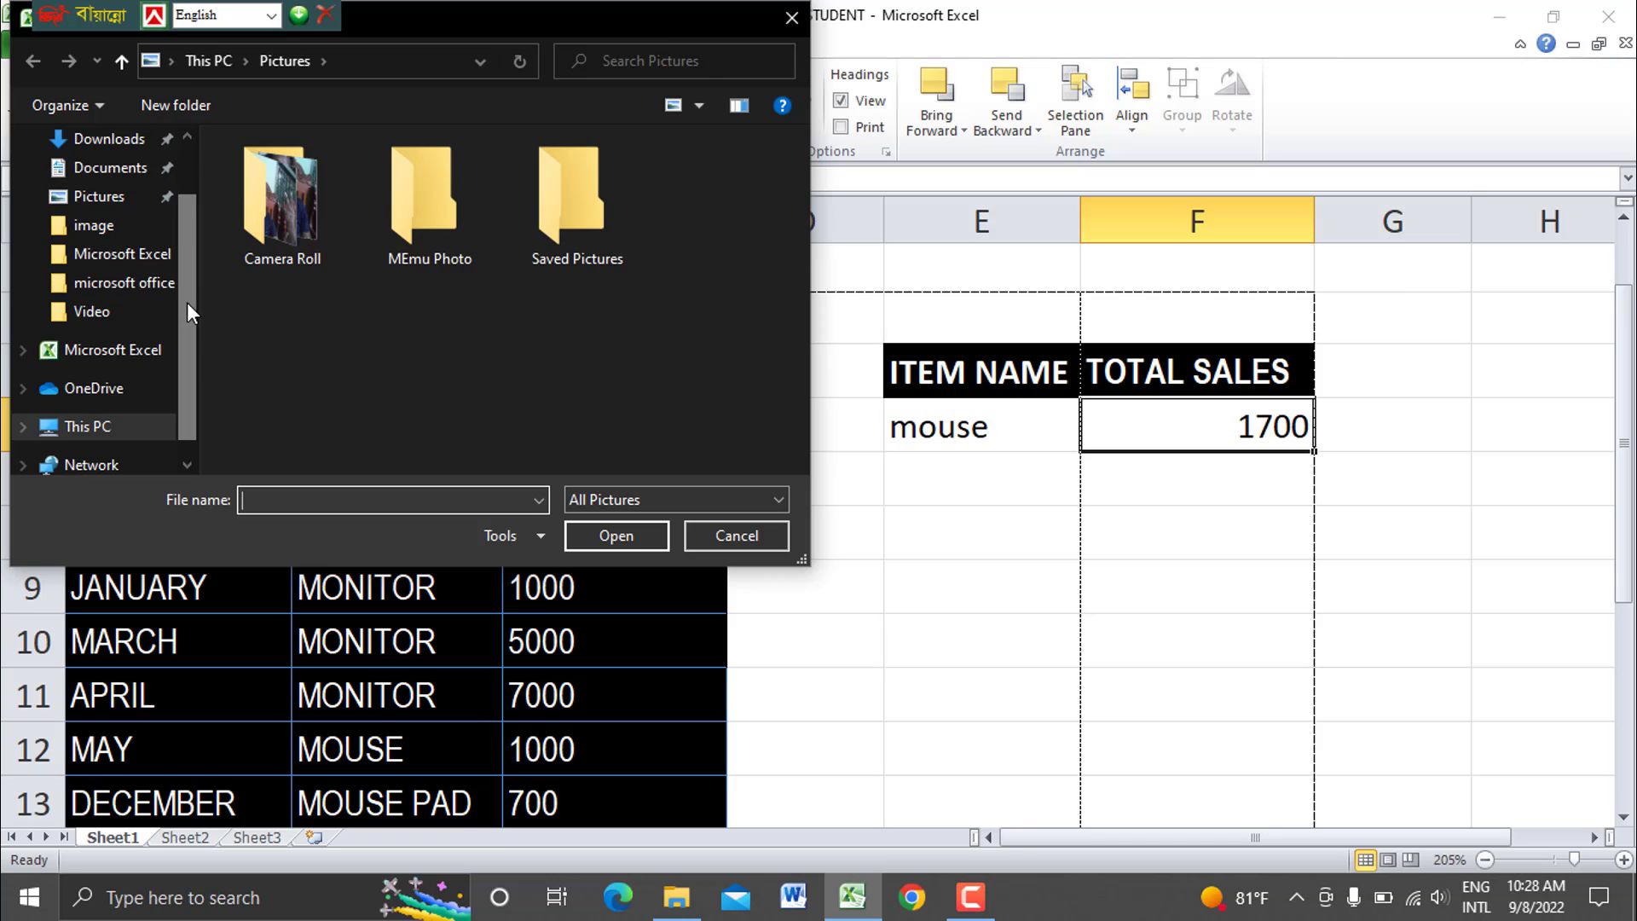
{"action": "left_click_drag", "start_coordinate": [187, 304], "coordinate": [186, 229]}
{"action": "left_click", "coordinate": [110, 186]}
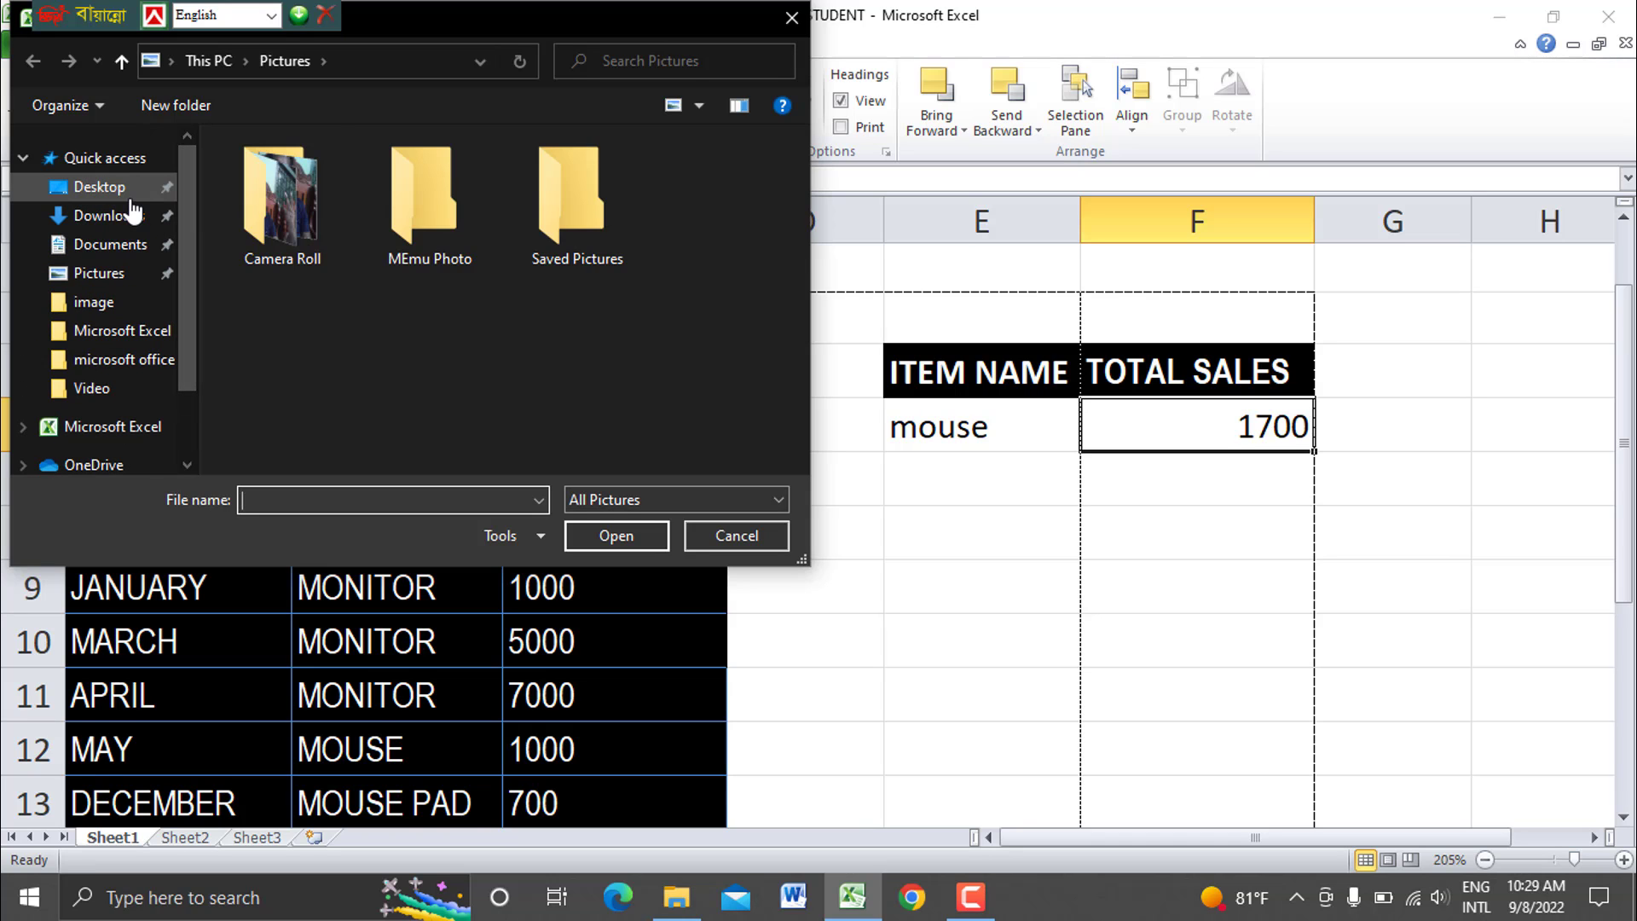
{"action": "double_click", "coordinate": [289, 209]}
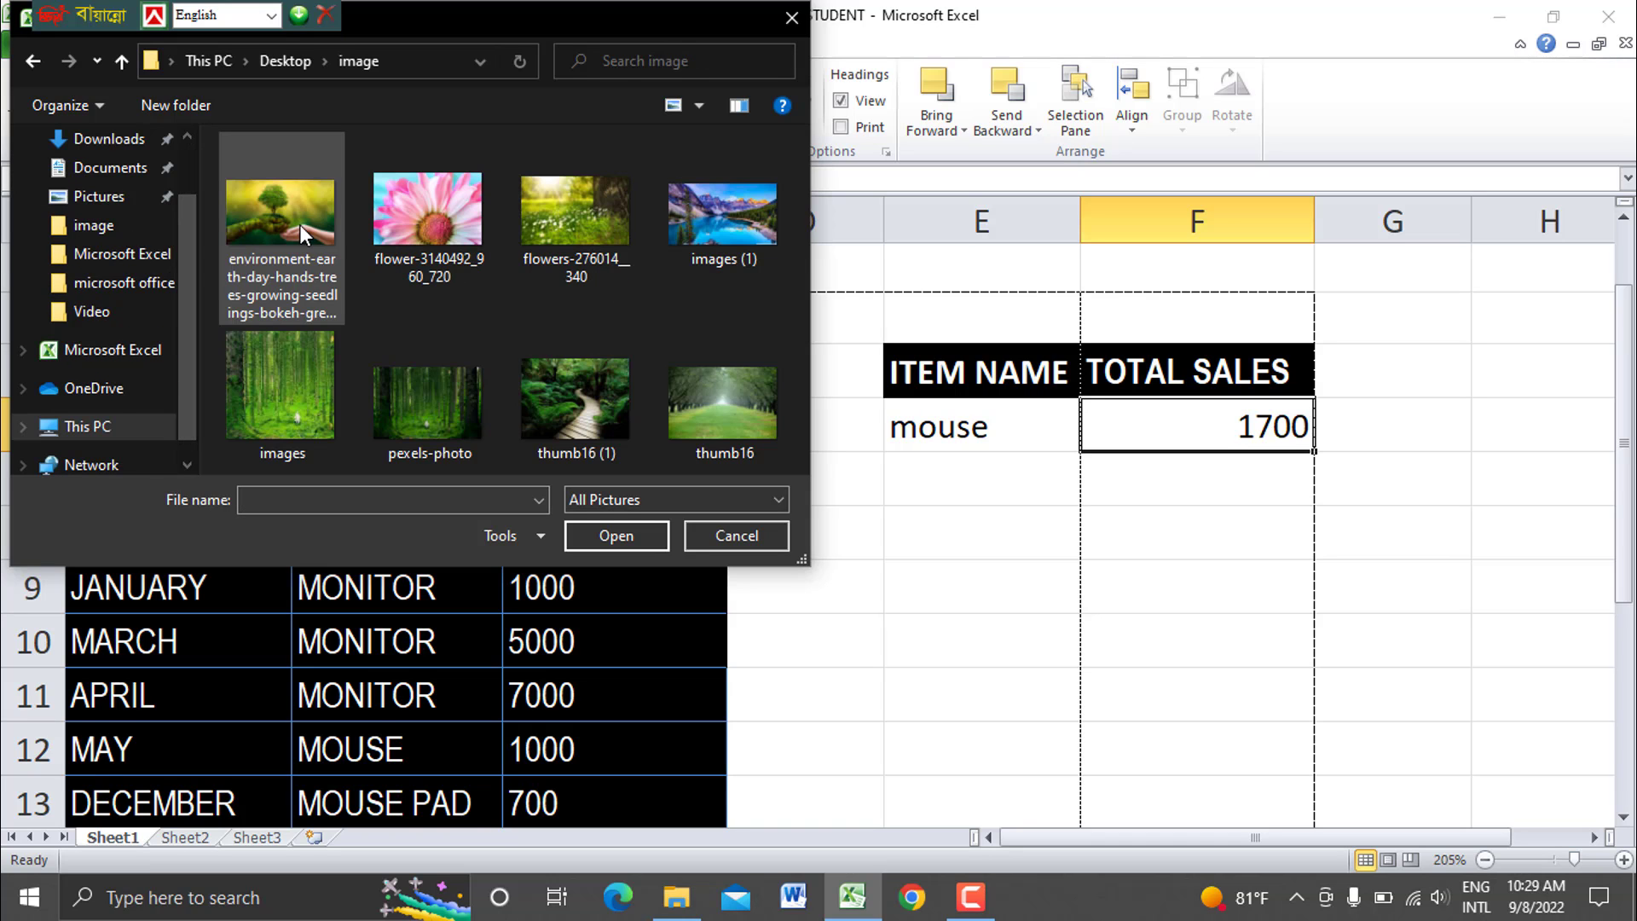
{"action": "double_click", "coordinate": [407, 218]}
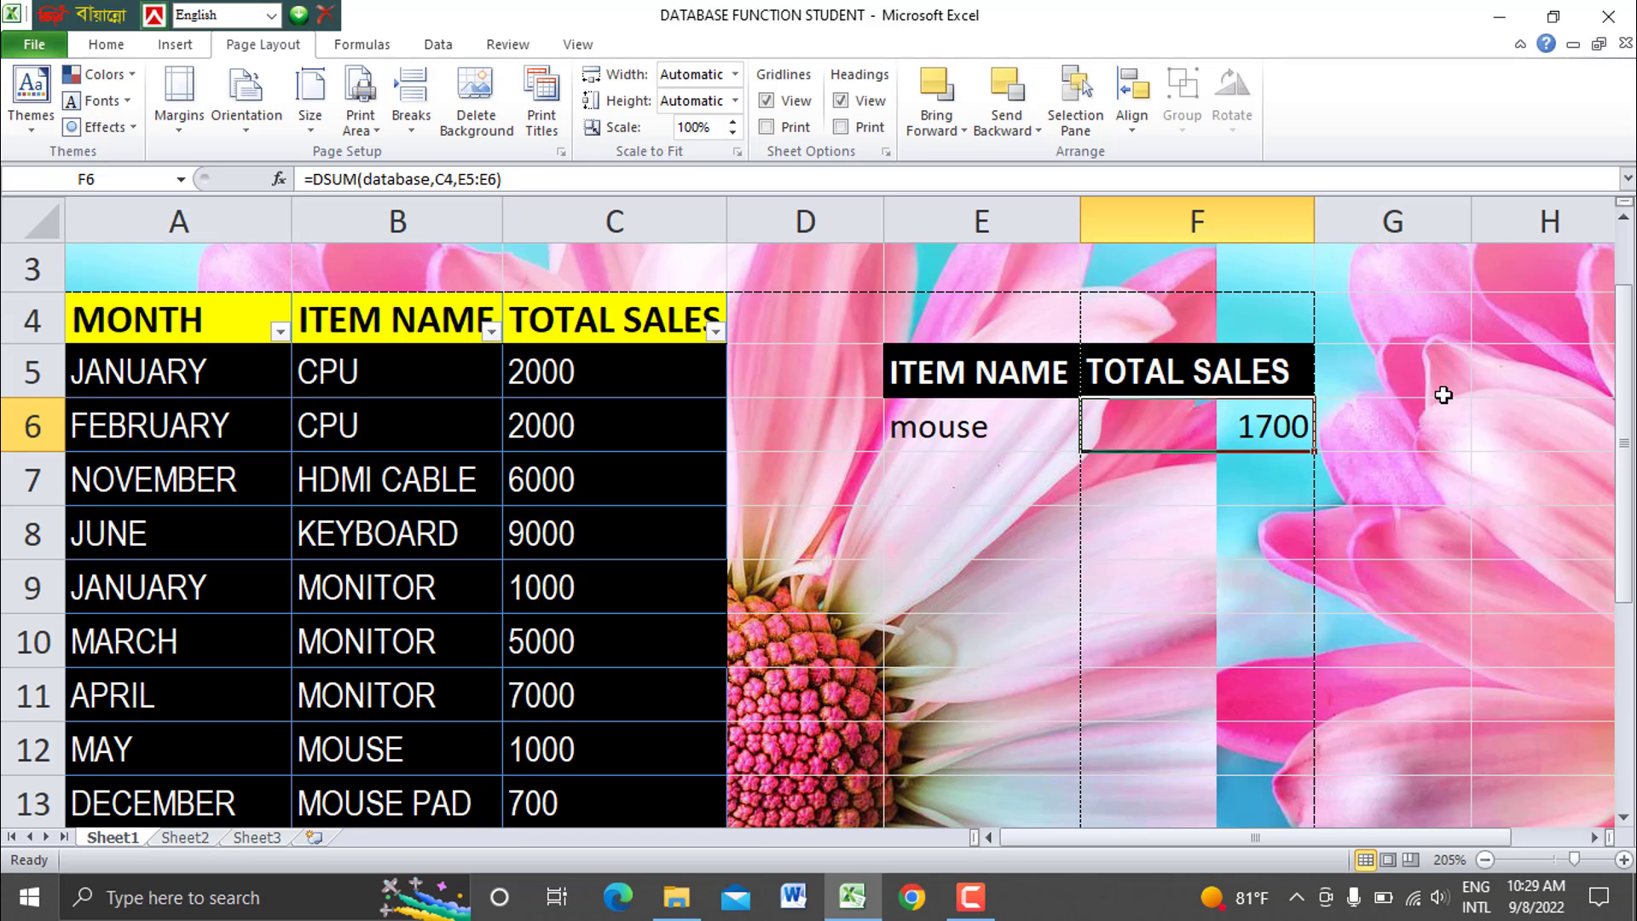
{"action": "left_click", "coordinate": [1443, 395]}
{"action": "double_click", "coordinate": [1443, 395]}
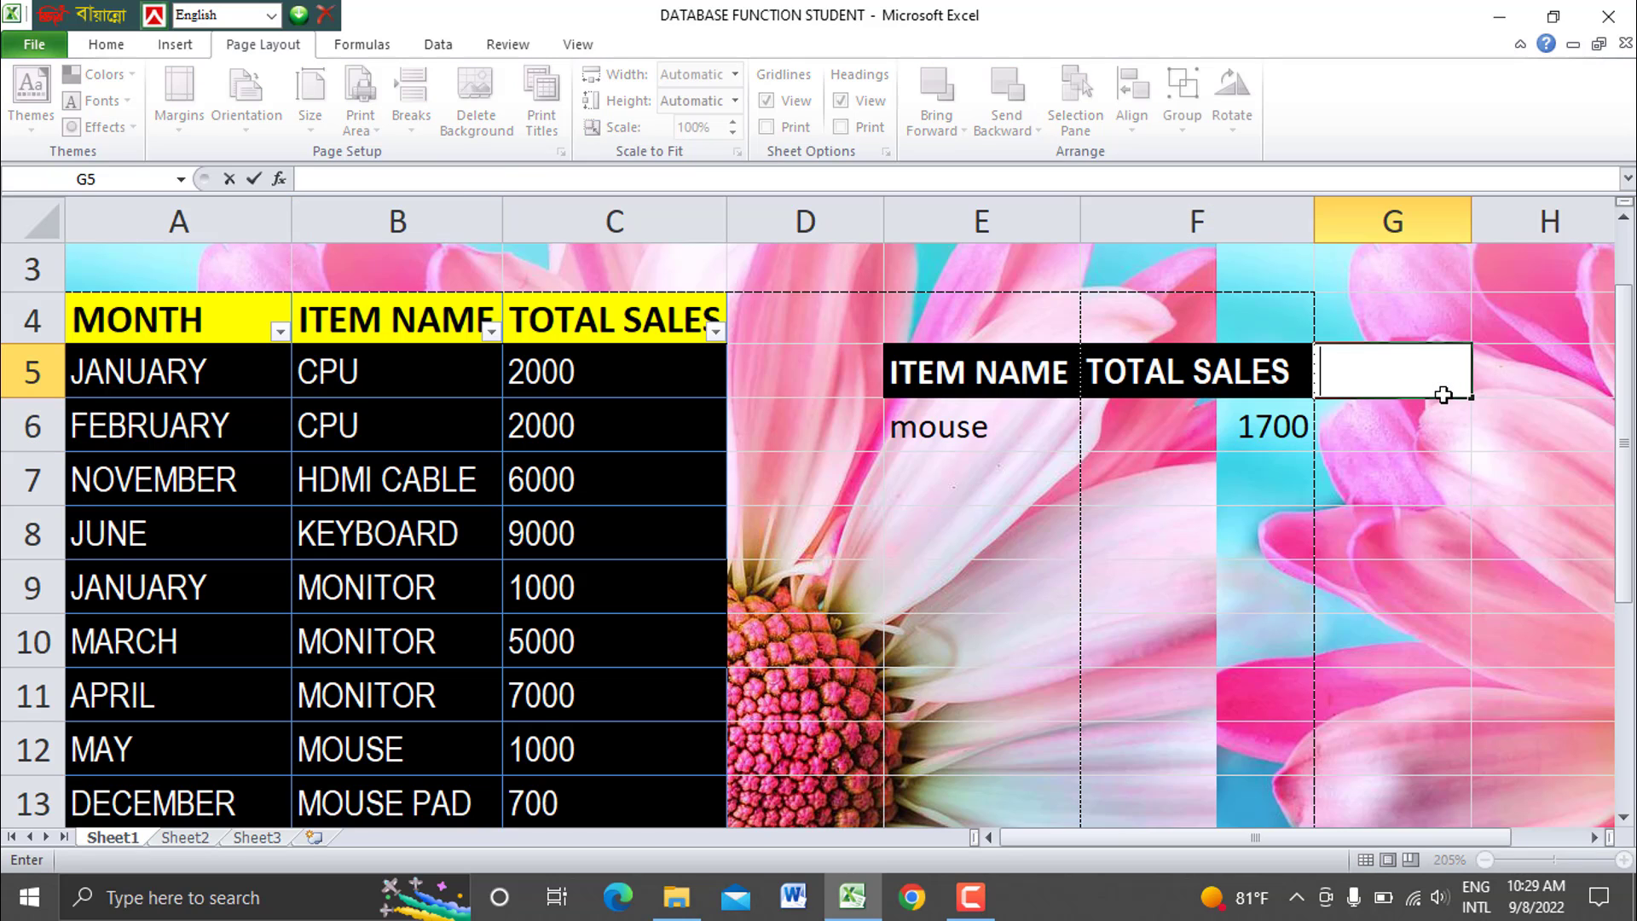
{"action": "left_click", "coordinate": [873, 279]}
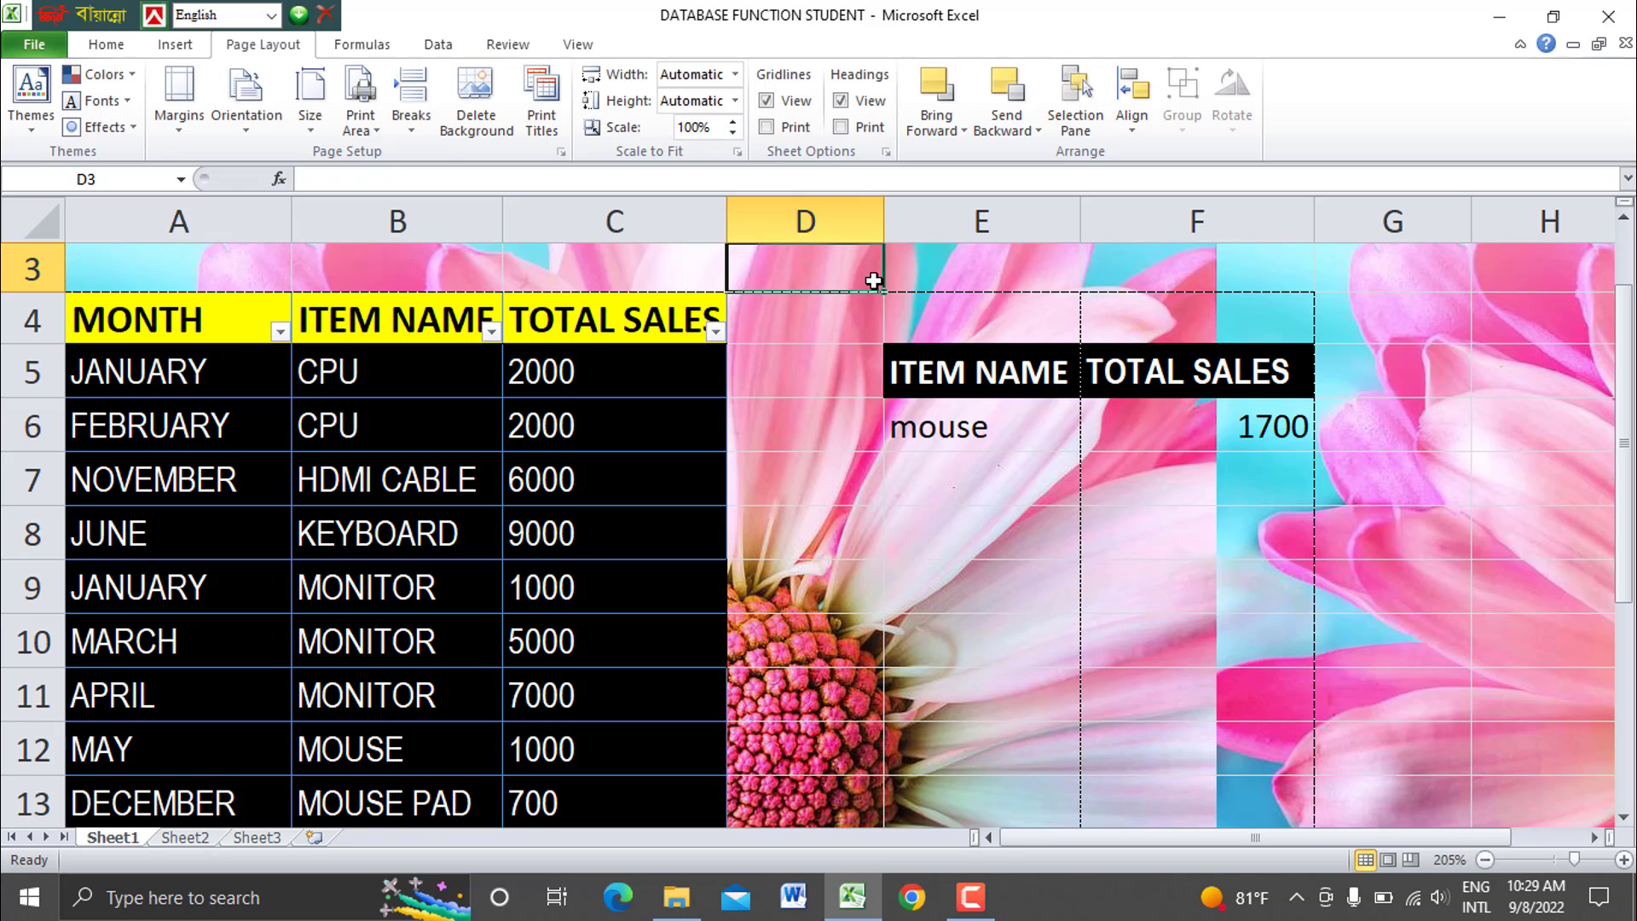
Delete the sheet background picture.
{"action": "left_click", "coordinate": [498, 135]}
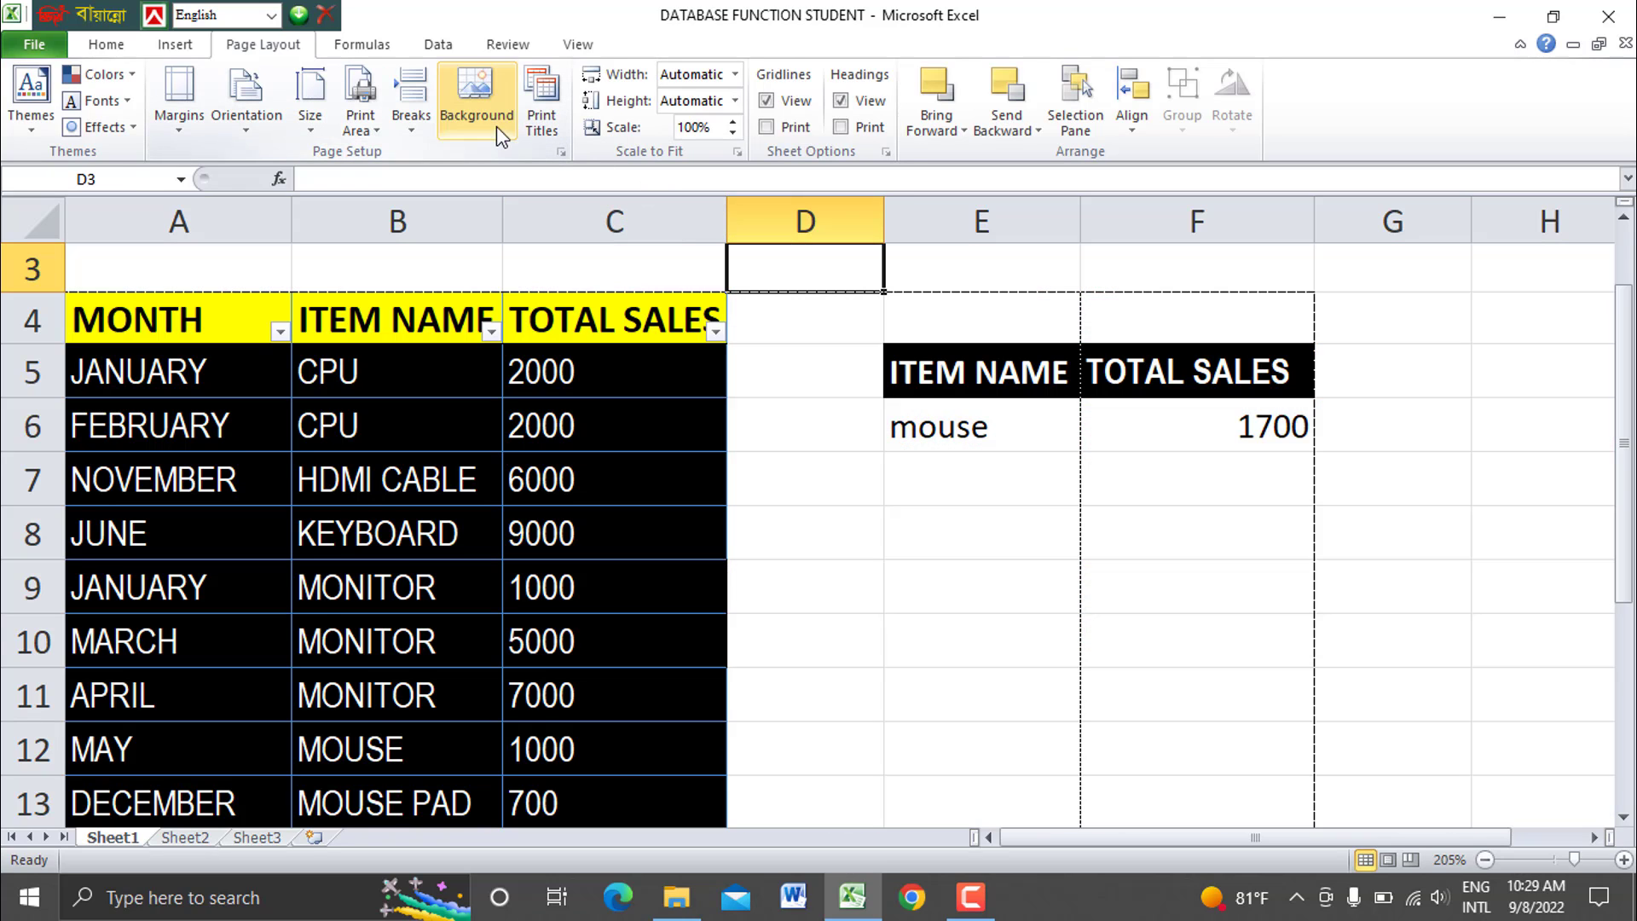
Examine the page, margins, header/footer and sheet settings offered in Page Setup, leaving them as they are.
{"action": "left_click", "coordinate": [546, 110]}
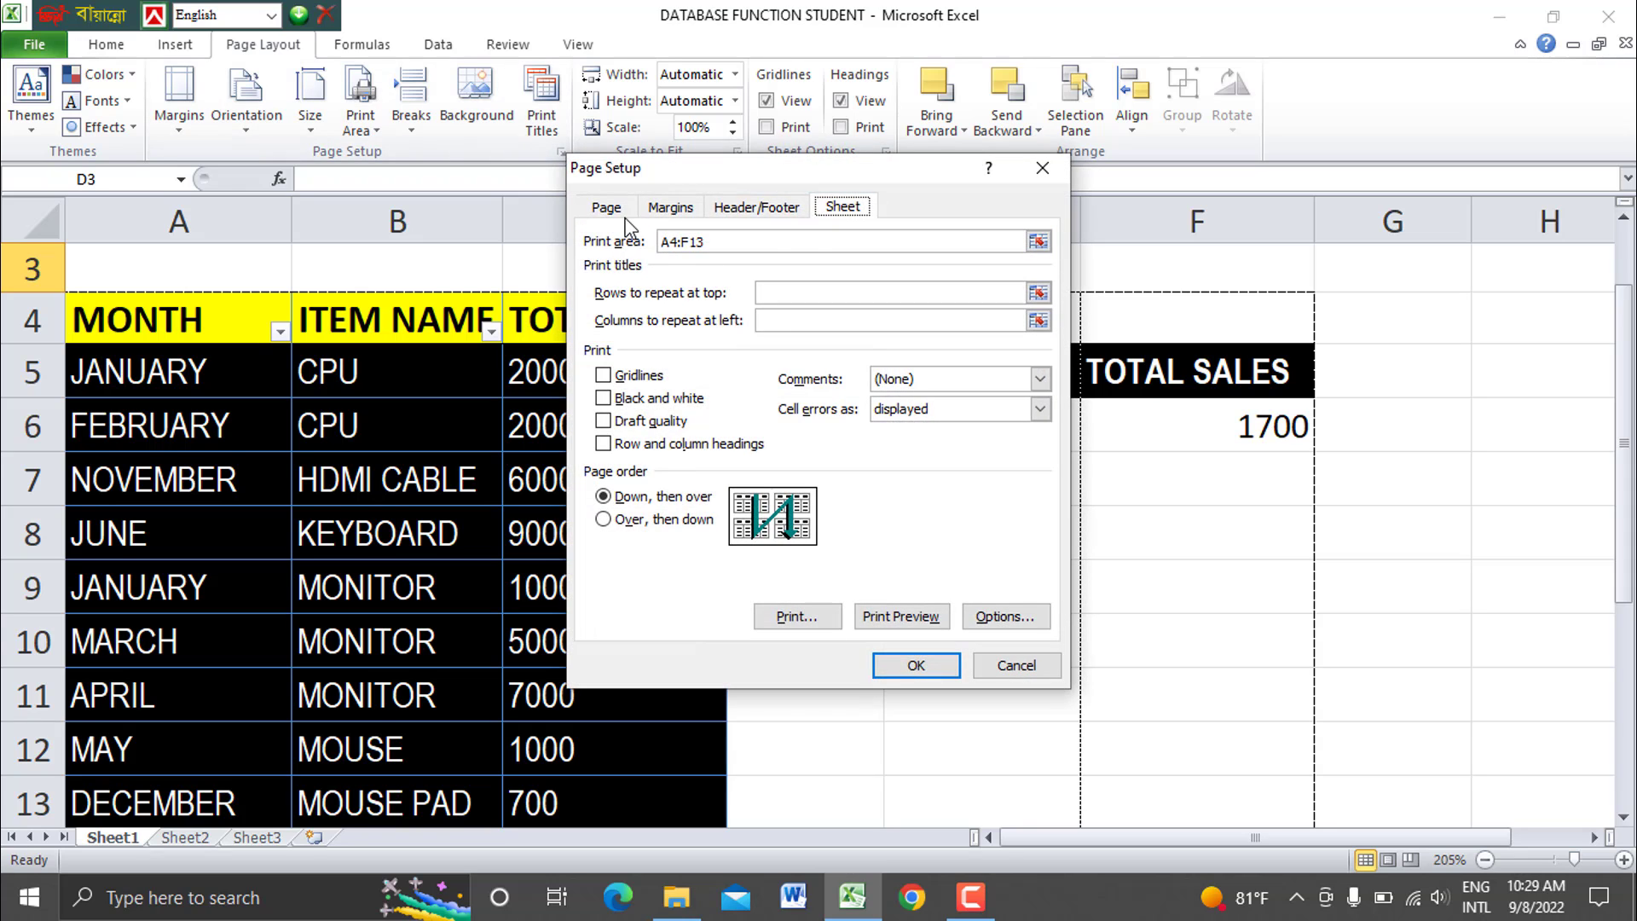
{"action": "left_click", "coordinate": [621, 213]}
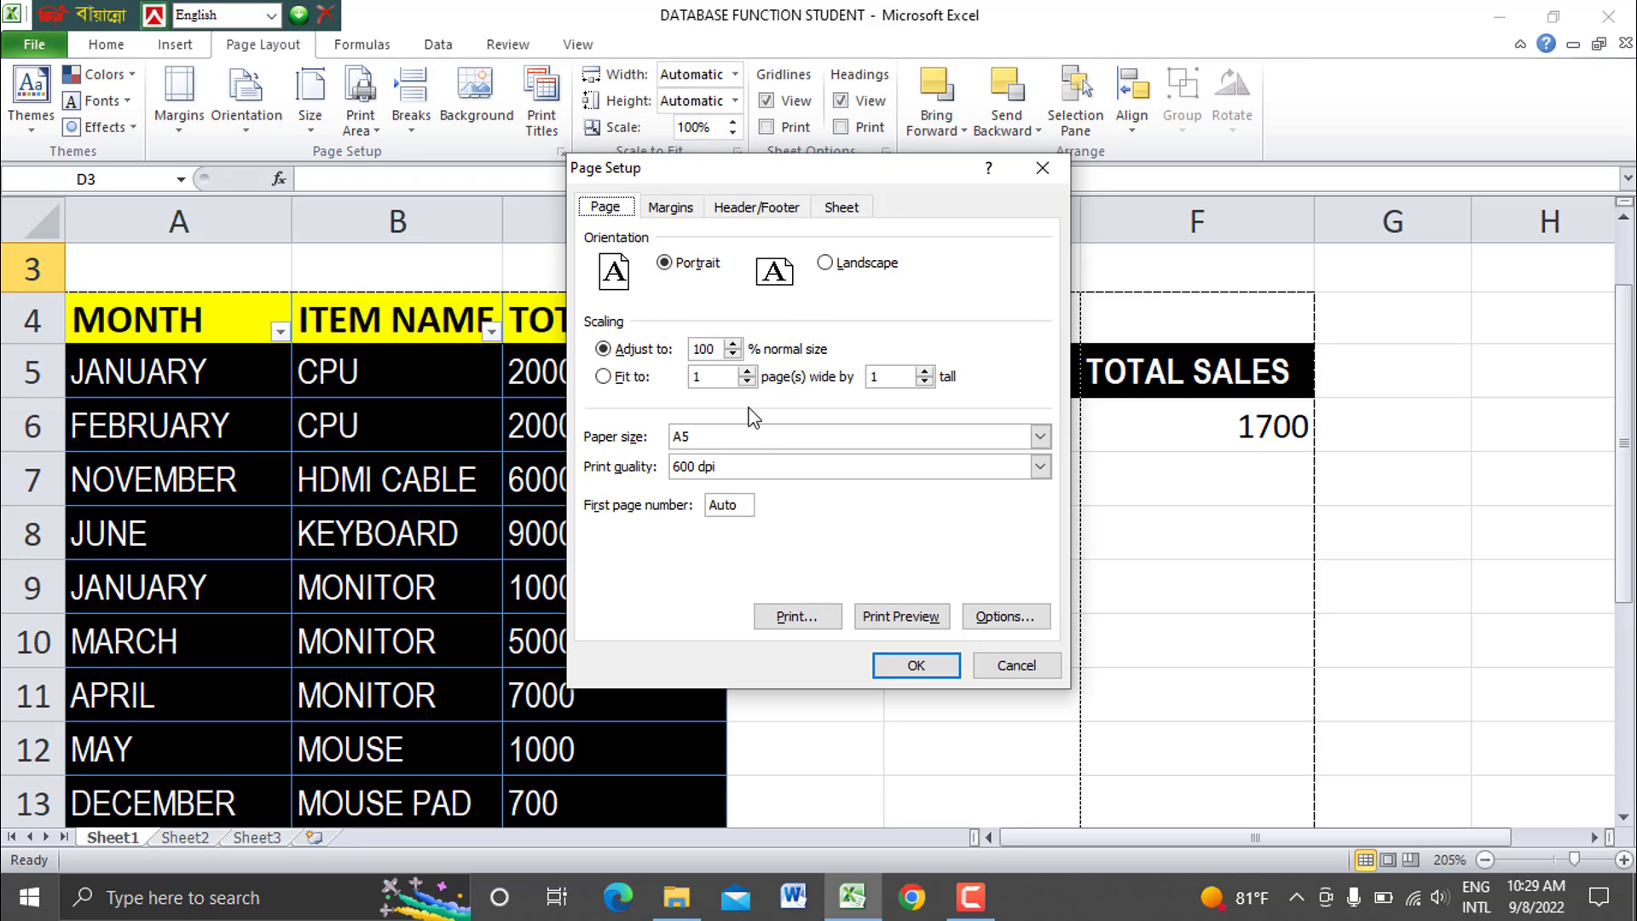
{"action": "left_click", "coordinate": [683, 211]}
{"action": "left_click", "coordinate": [612, 214]}
{"action": "left_click", "coordinate": [673, 209]}
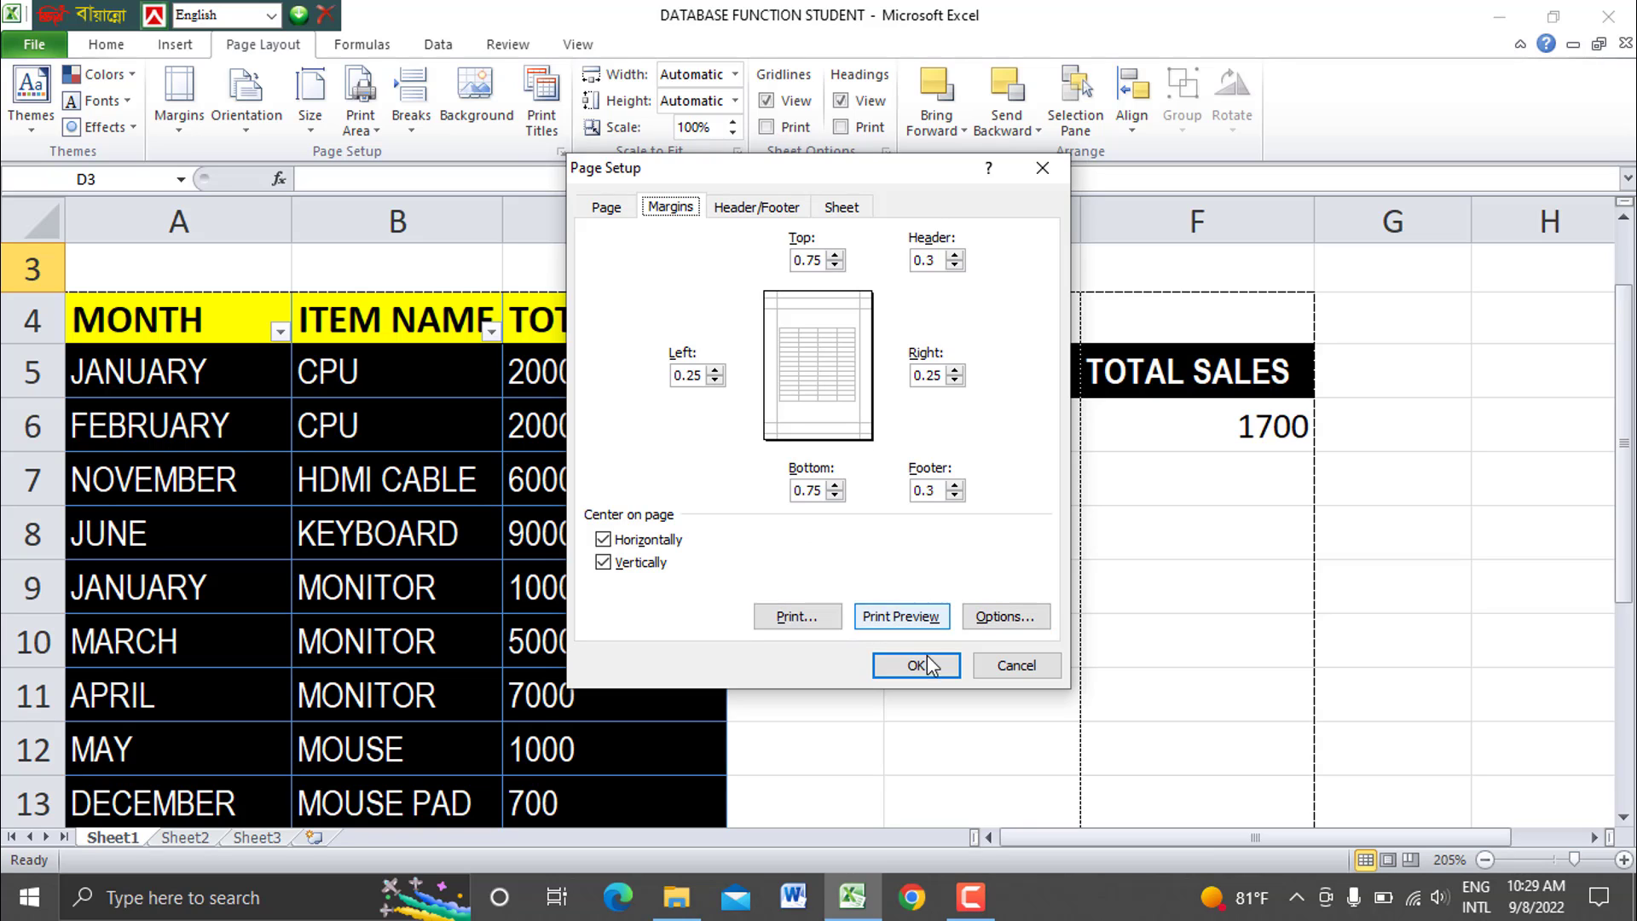
{"action": "left_click", "coordinate": [756, 220]}
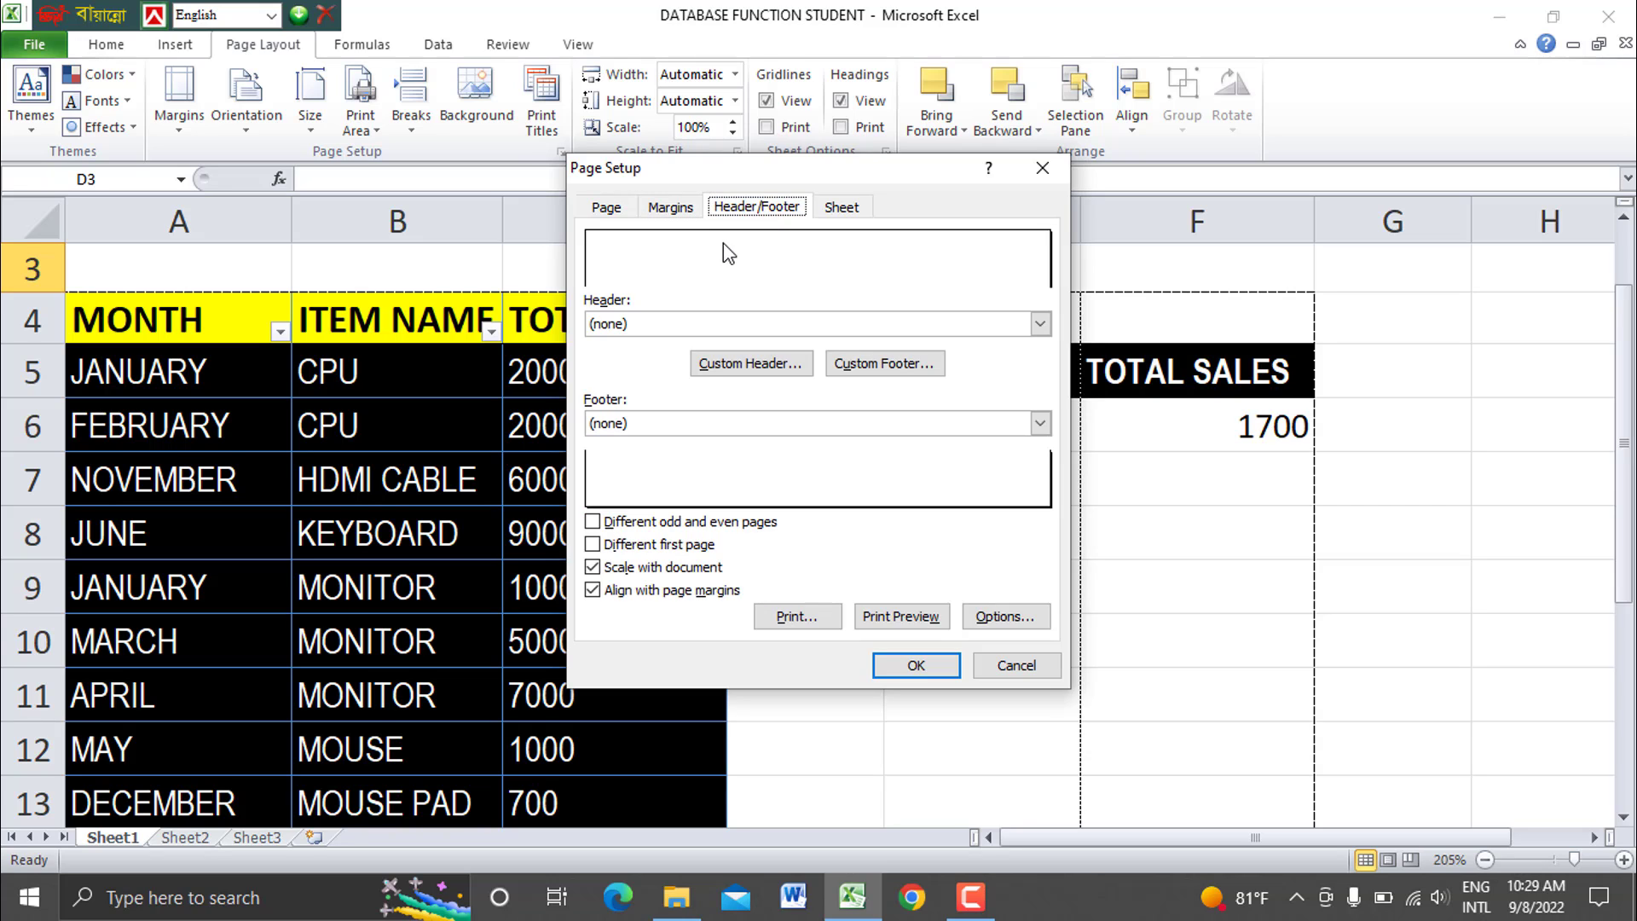
{"action": "left_click", "coordinate": [841, 208]}
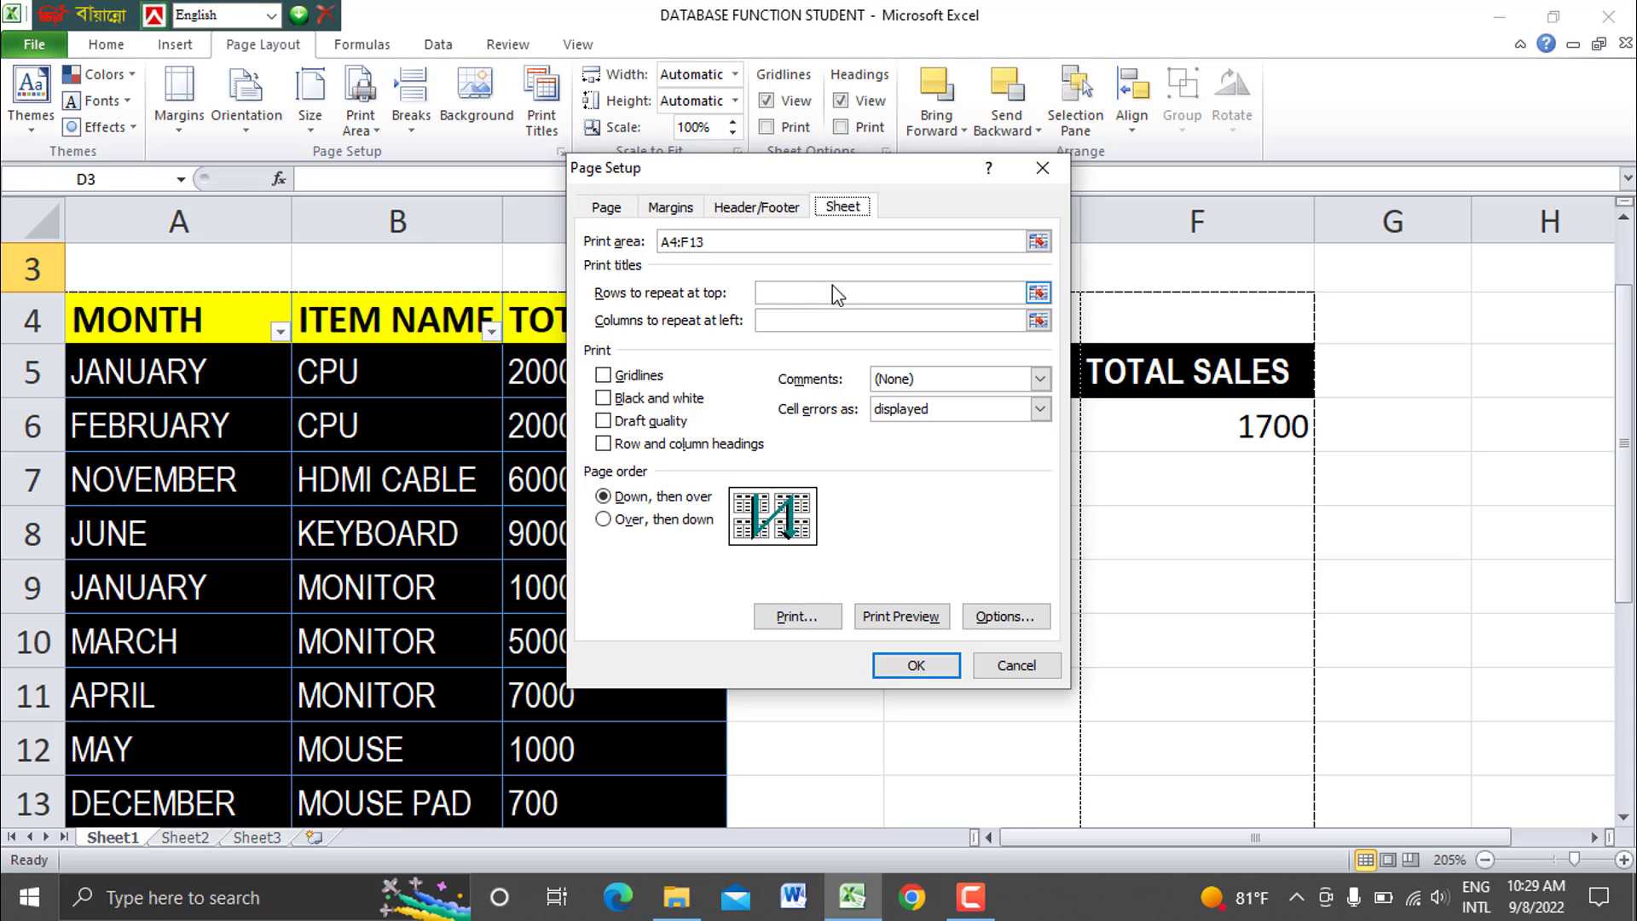
{"action": "left_click", "coordinate": [1041, 167]}
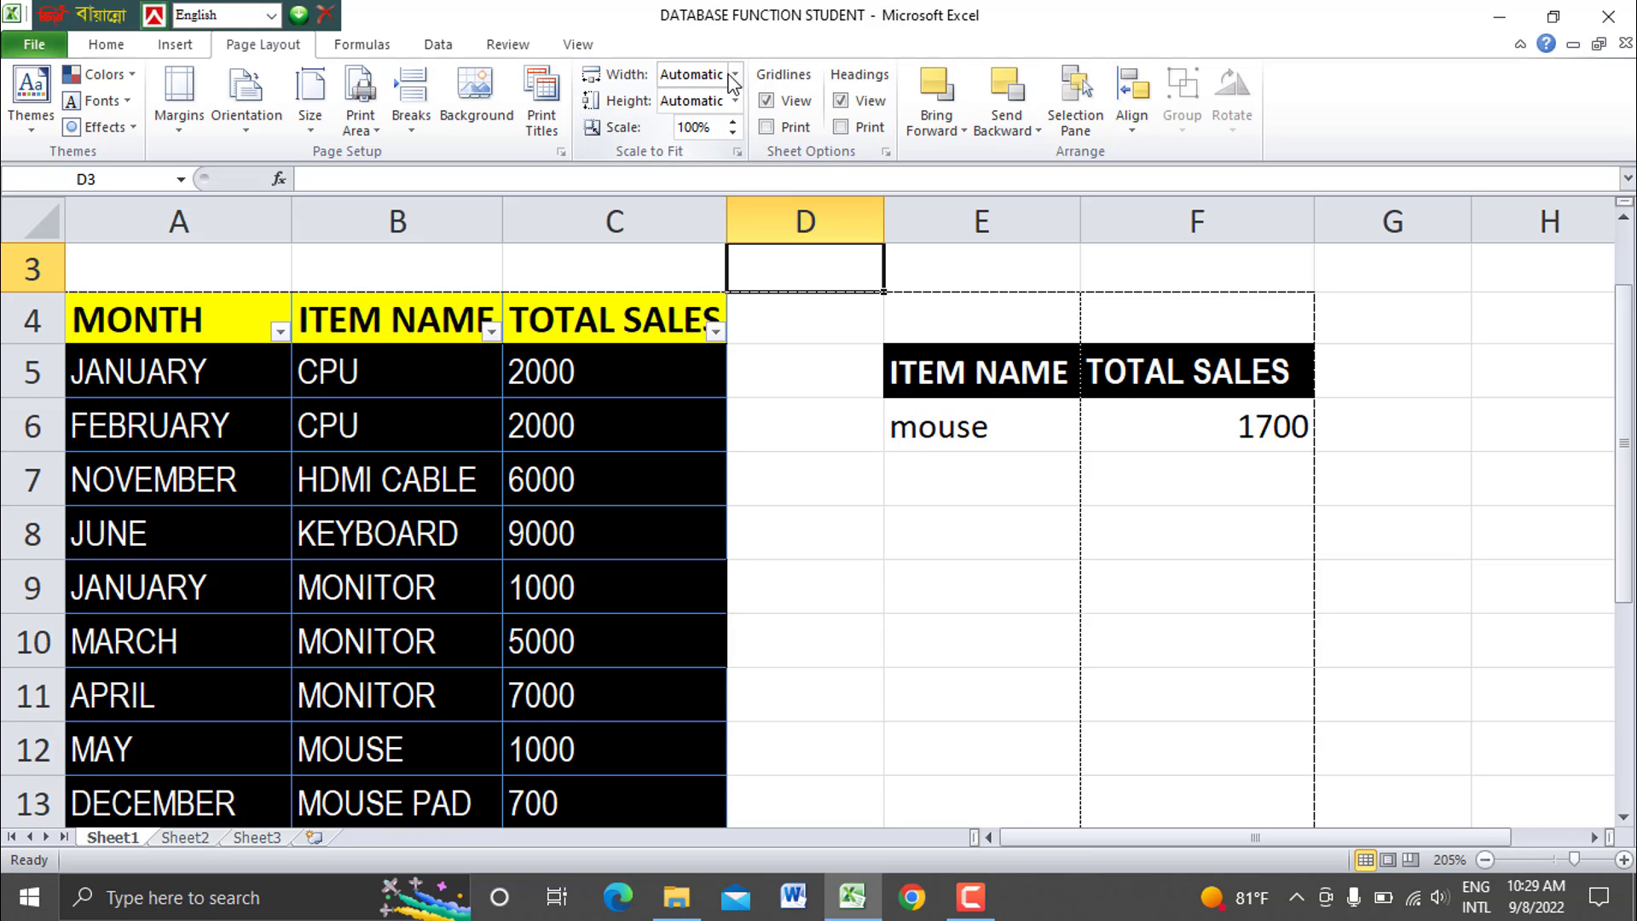
Set the Scale to Fit width of the sheet to 1 page.
{"action": "left_click", "coordinate": [736, 75]}
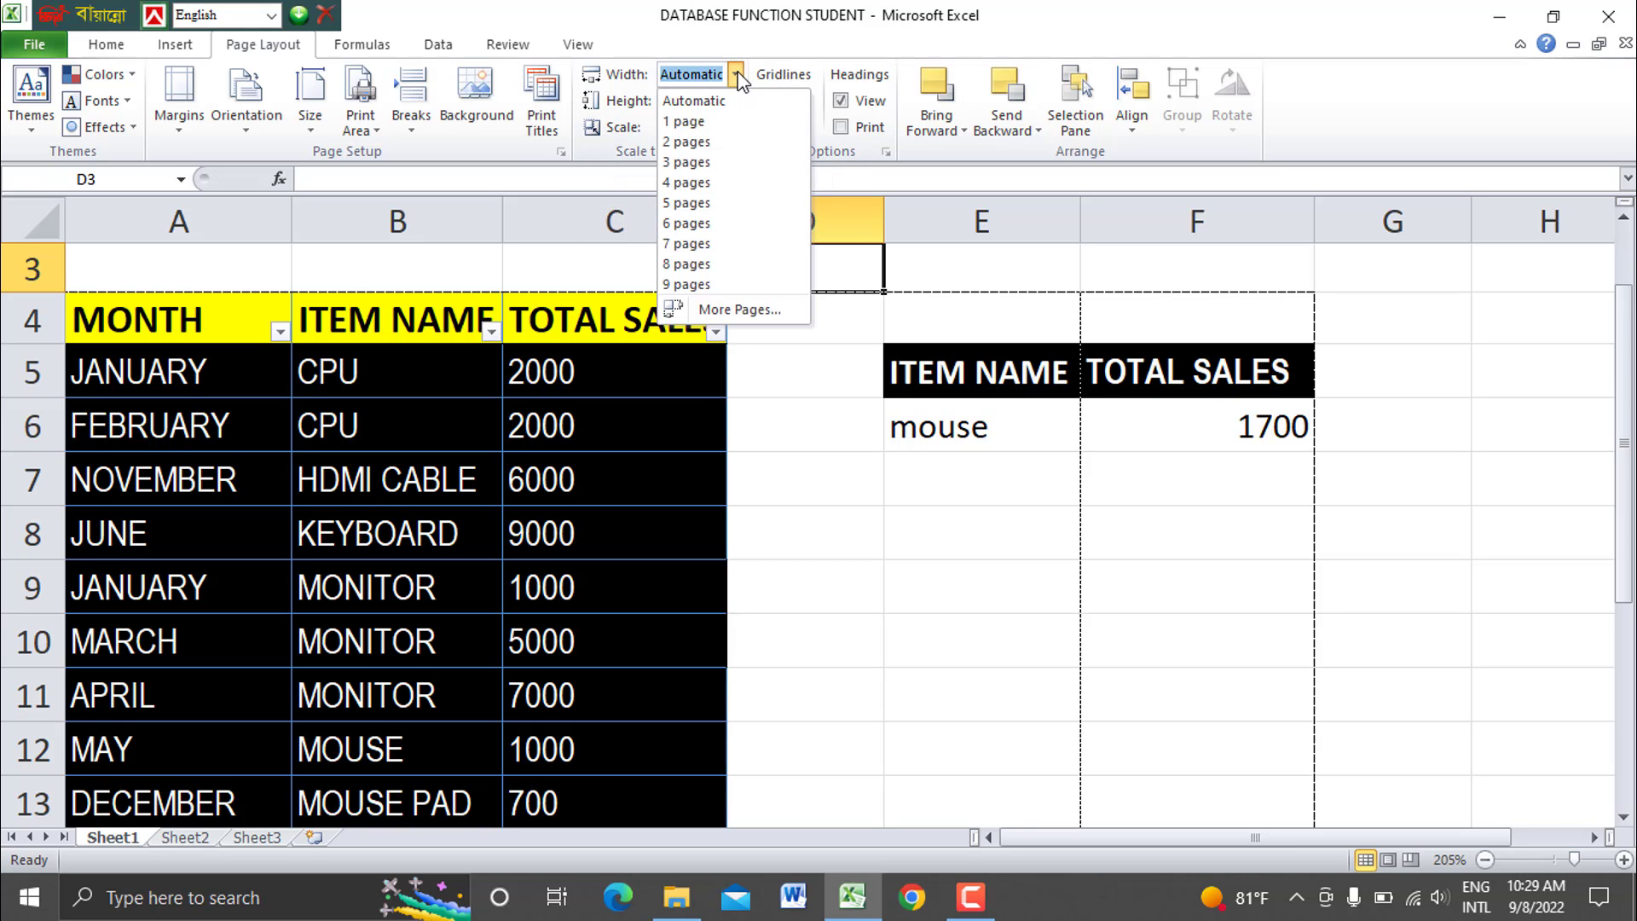
{"action": "left_click", "coordinate": [726, 124]}
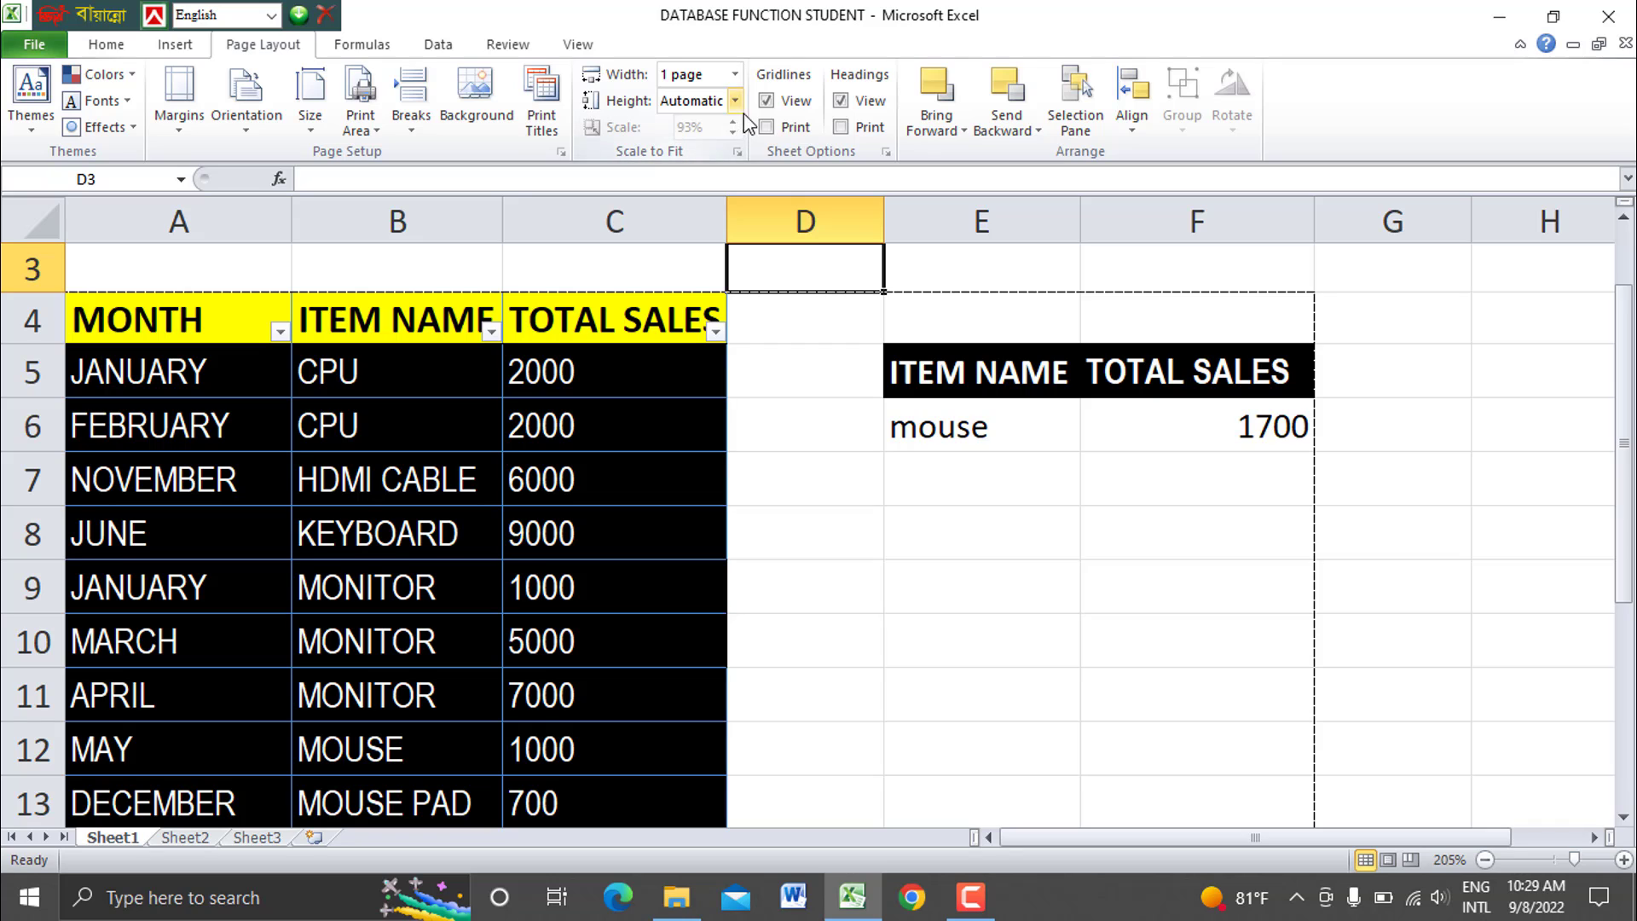
{"action": "left_click", "coordinate": [801, 409]}
{"action": "left_click", "coordinate": [725, 284]}
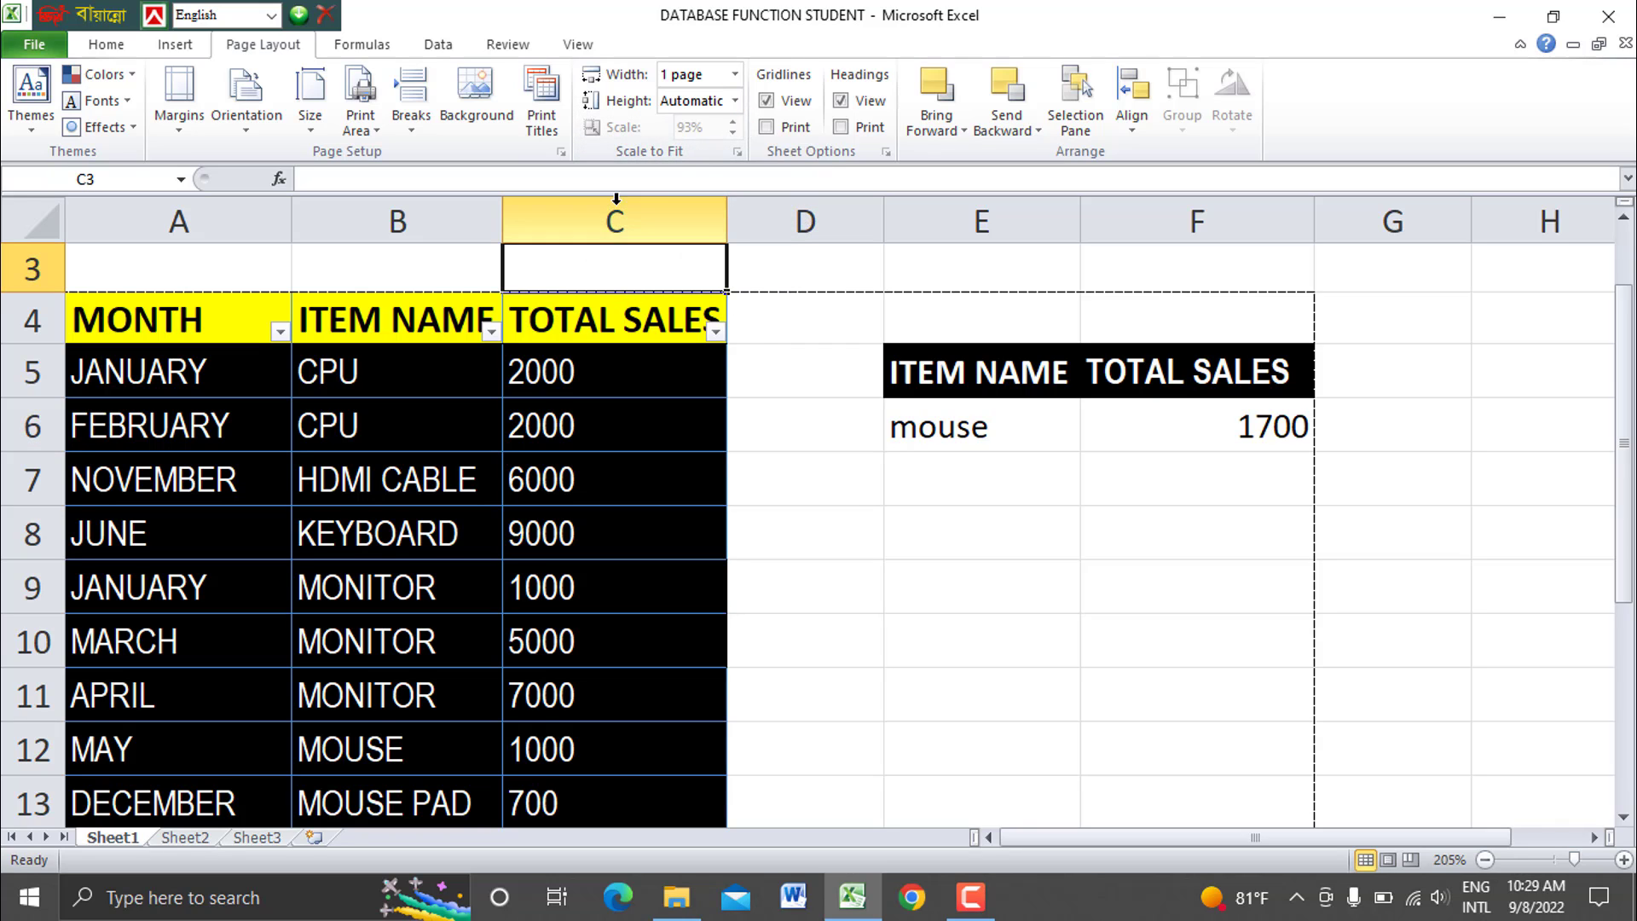
{"action": "left_click", "coordinate": [563, 350]}
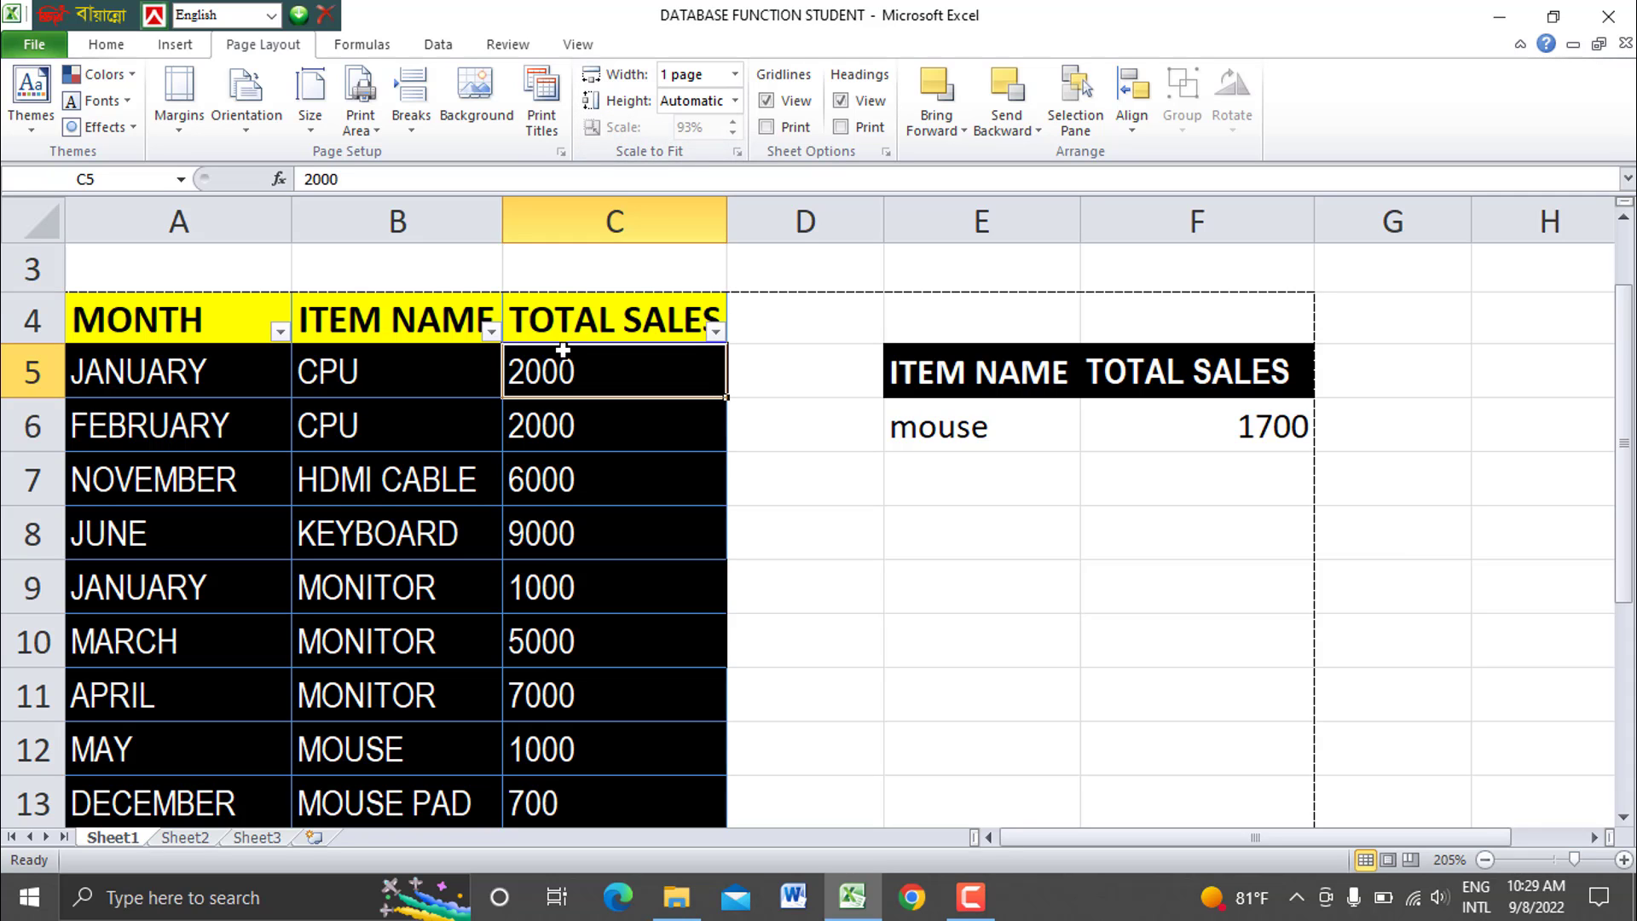
Undo the earlier print area settings on the sheet.
{"action": "key", "text": "ctrl+z"}
{"action": "key", "text": "ctrl+z"}
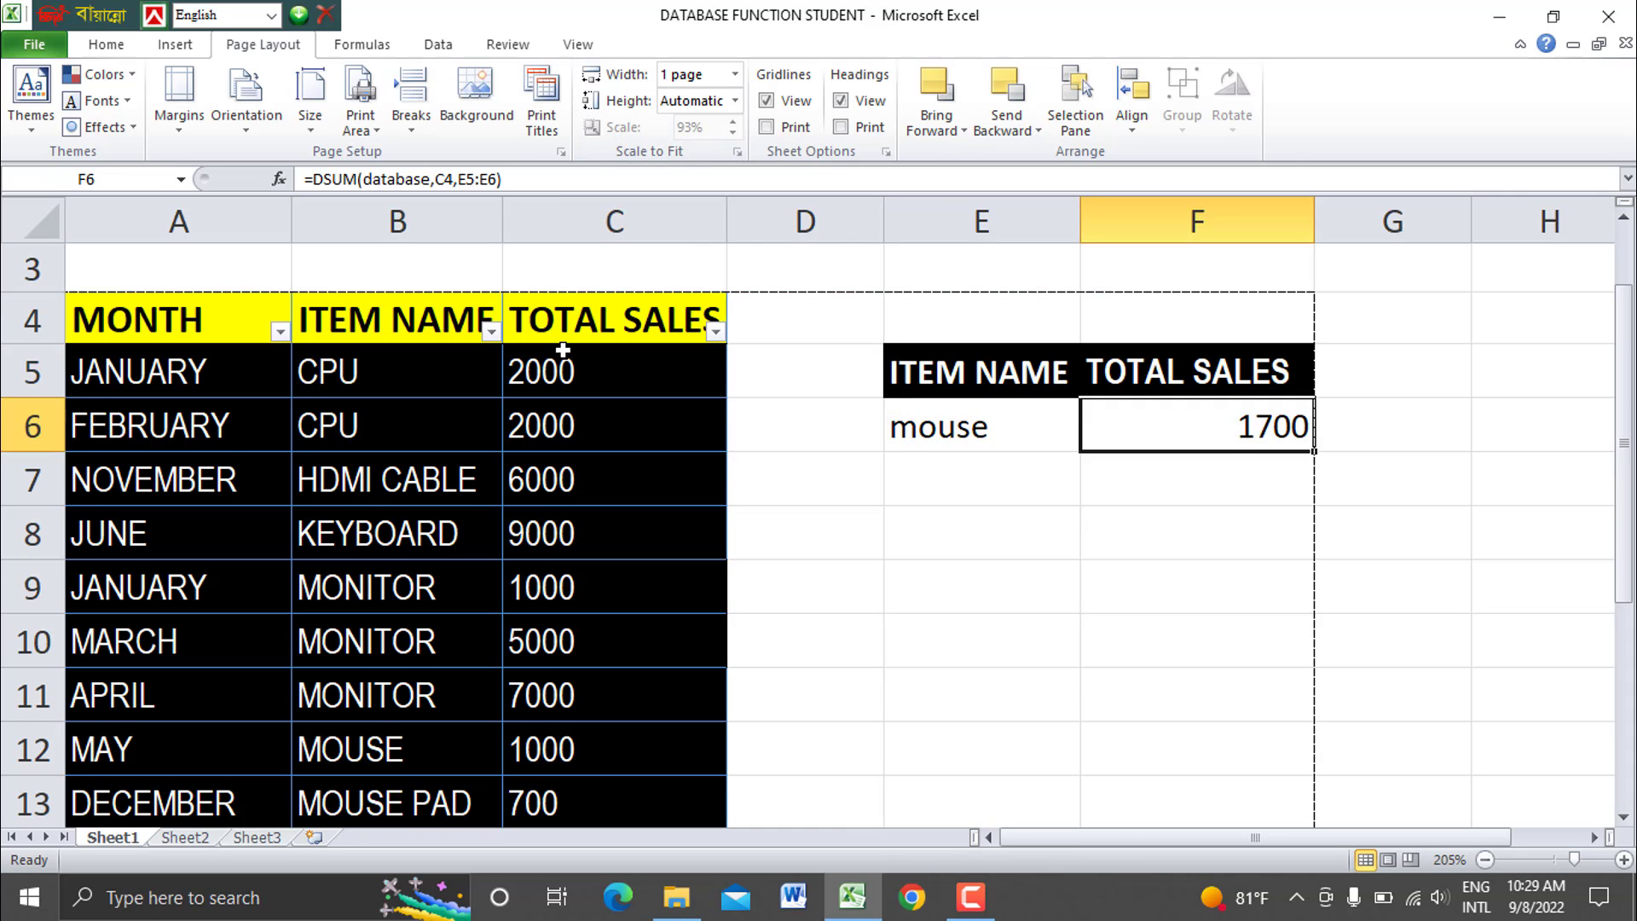
{"action": "key", "text": "ctrl+z"}
{"action": "key", "text": "ctrl+z"}
{"action": "key", "text": "ctrl+z"}
{"action": "key", "text": "ctrl+z"}
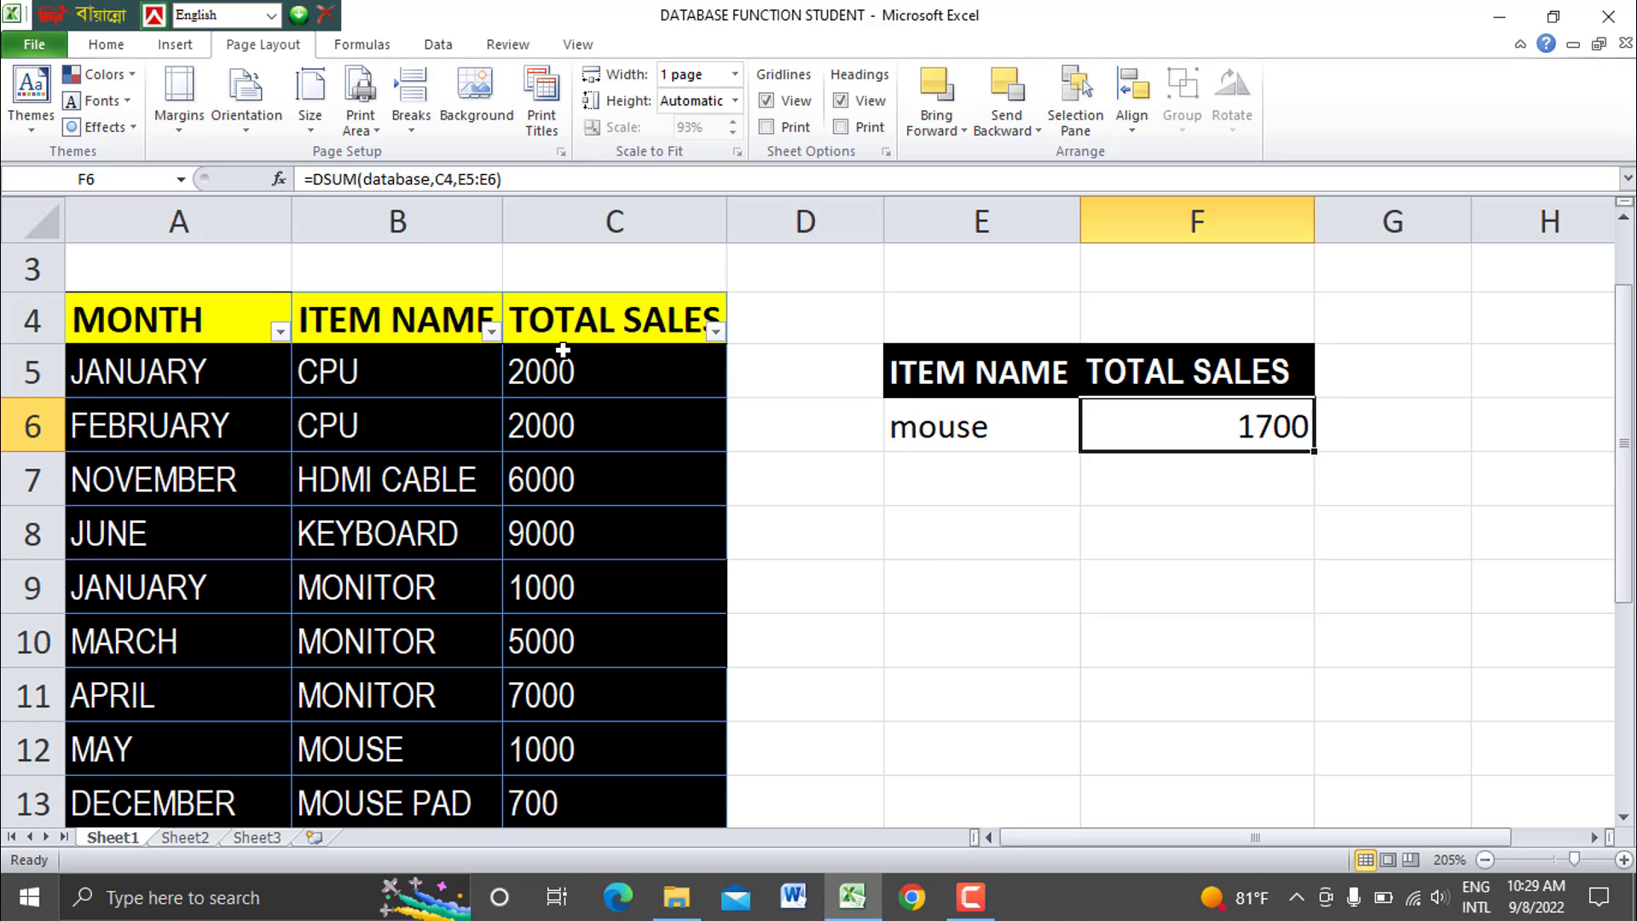
{"action": "left_click", "coordinate": [937, 556]}
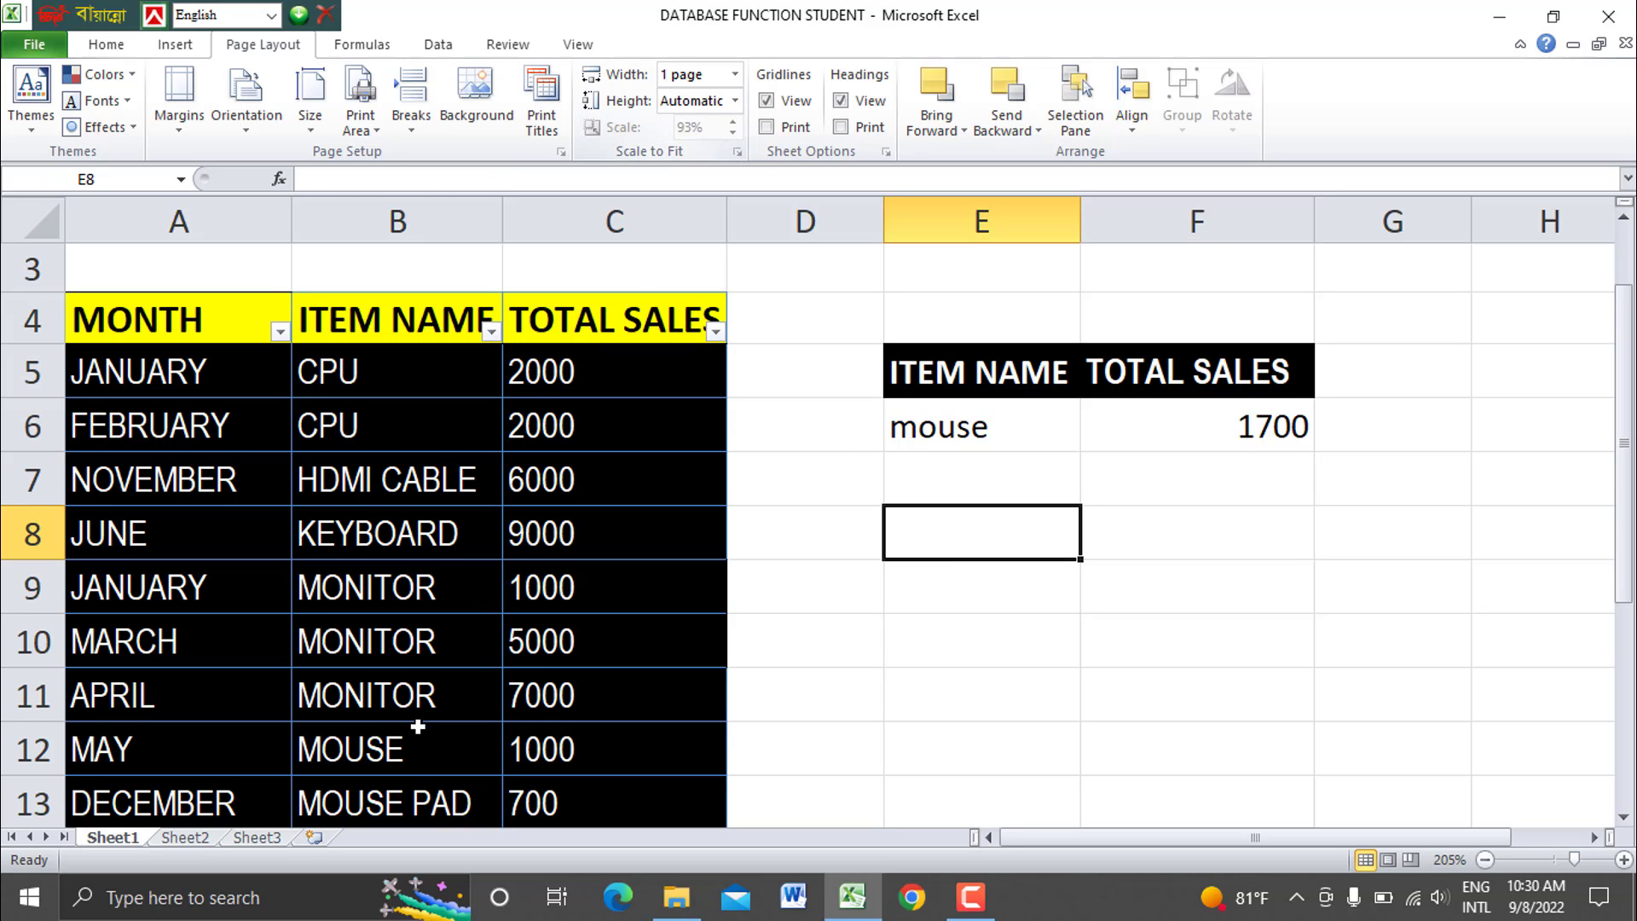
Copy the sales table A4:C13 and paste it at cell A1 of a new worksheet.
{"action": "left_click_drag", "start_coordinate": [183, 323], "coordinate": [632, 814]}
{"action": "key", "text": "ctrl+c"}
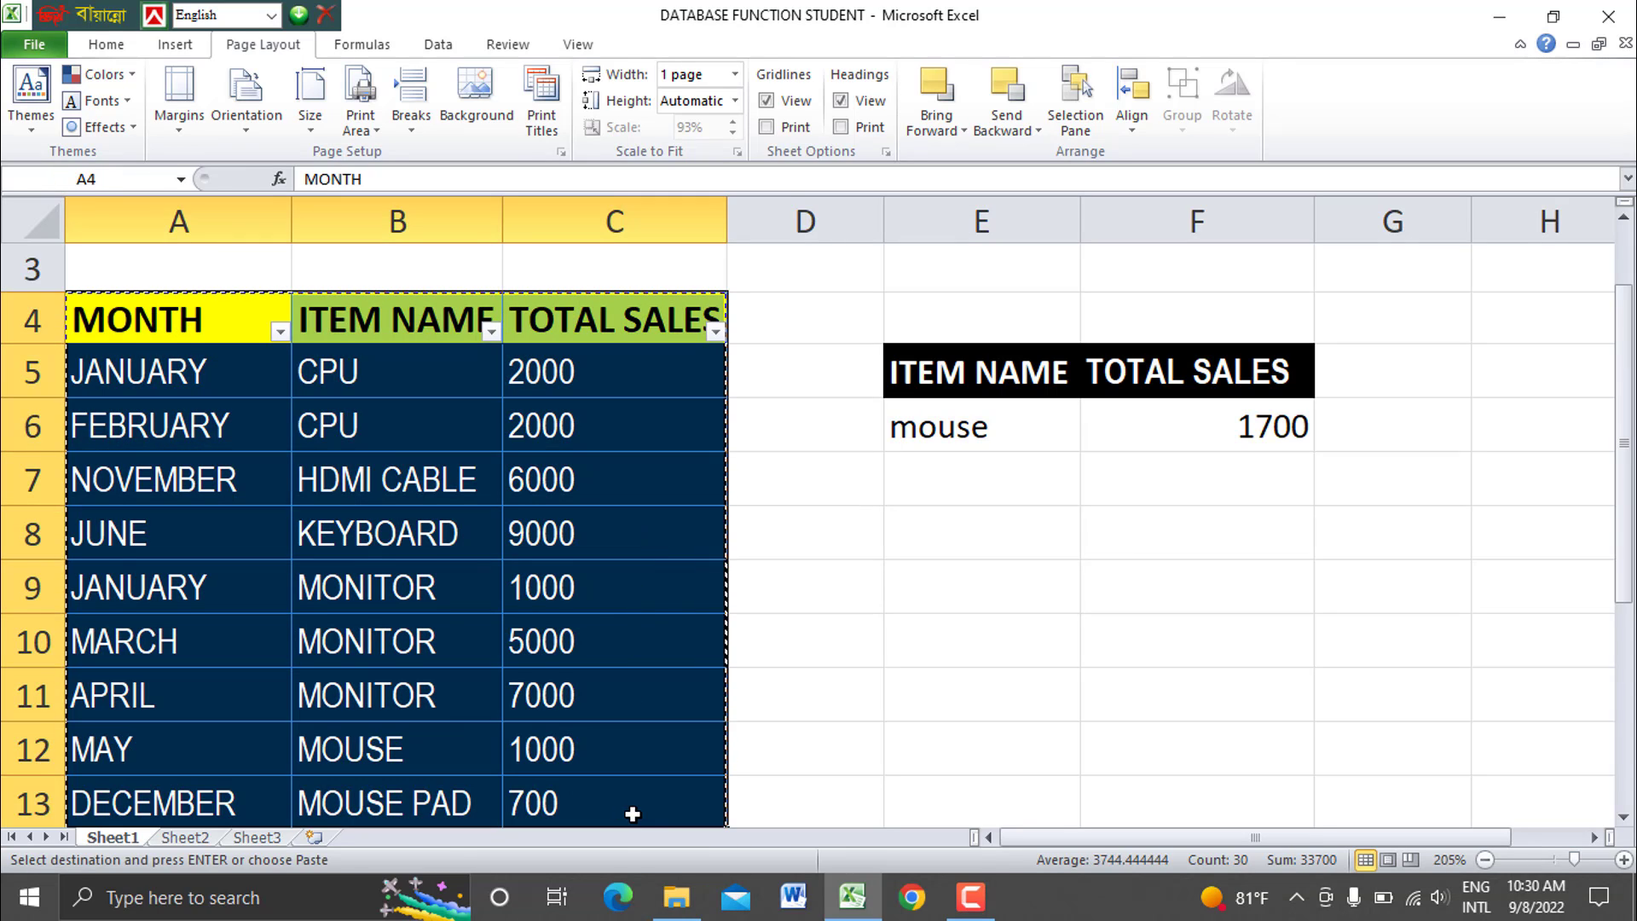
{"action": "left_click", "coordinate": [320, 835]}
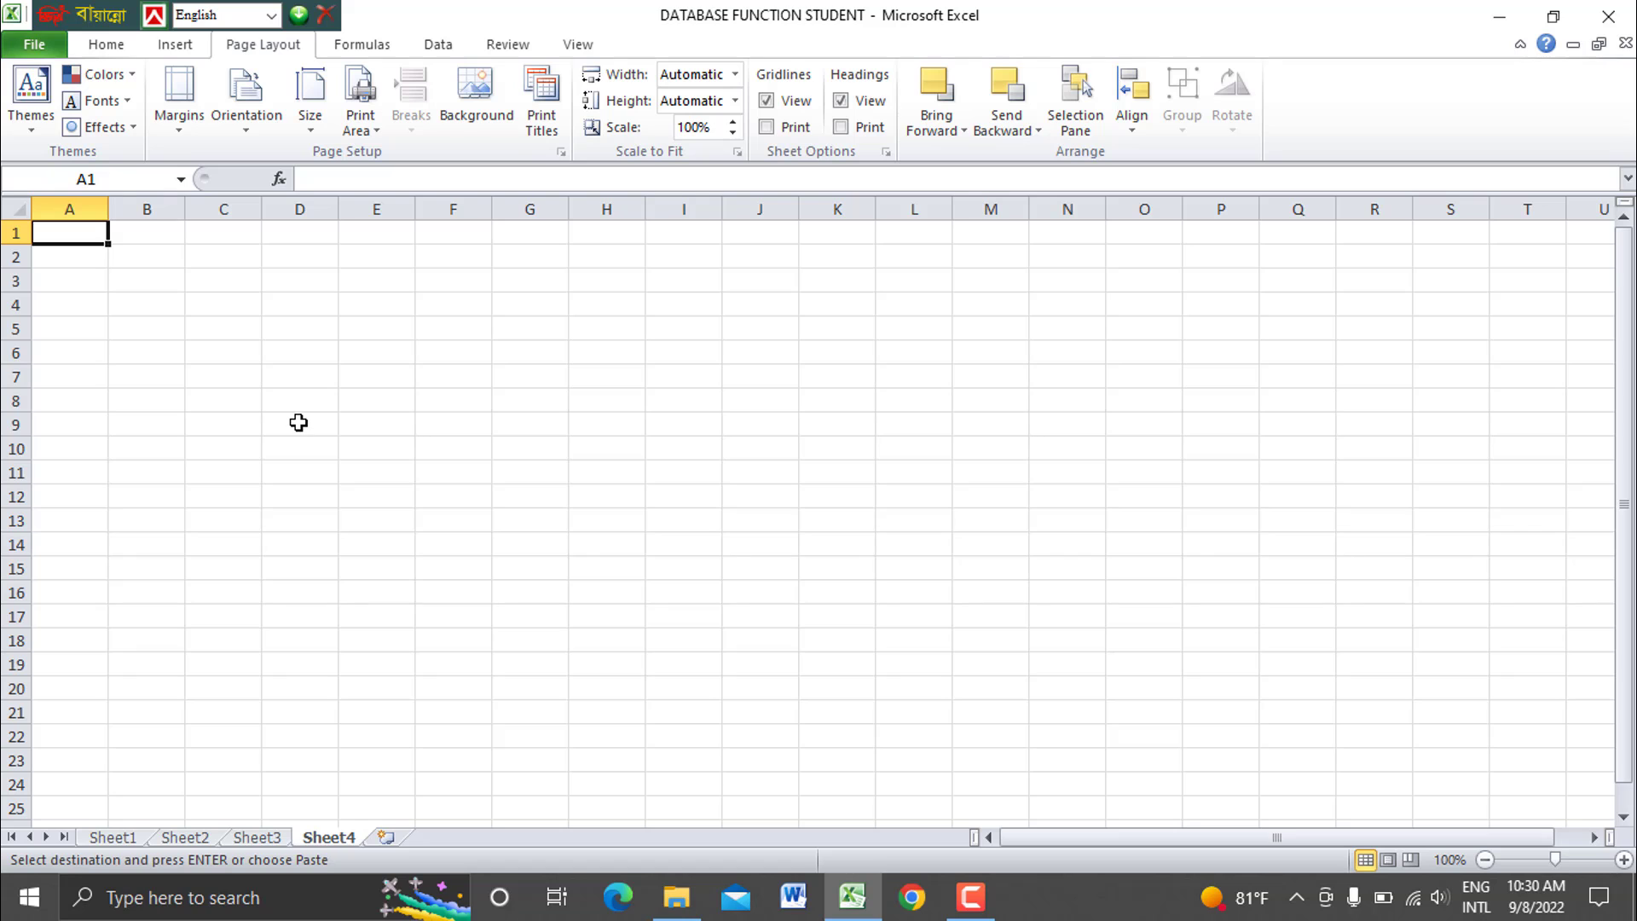
{"action": "key", "text": "ctrl+v"}
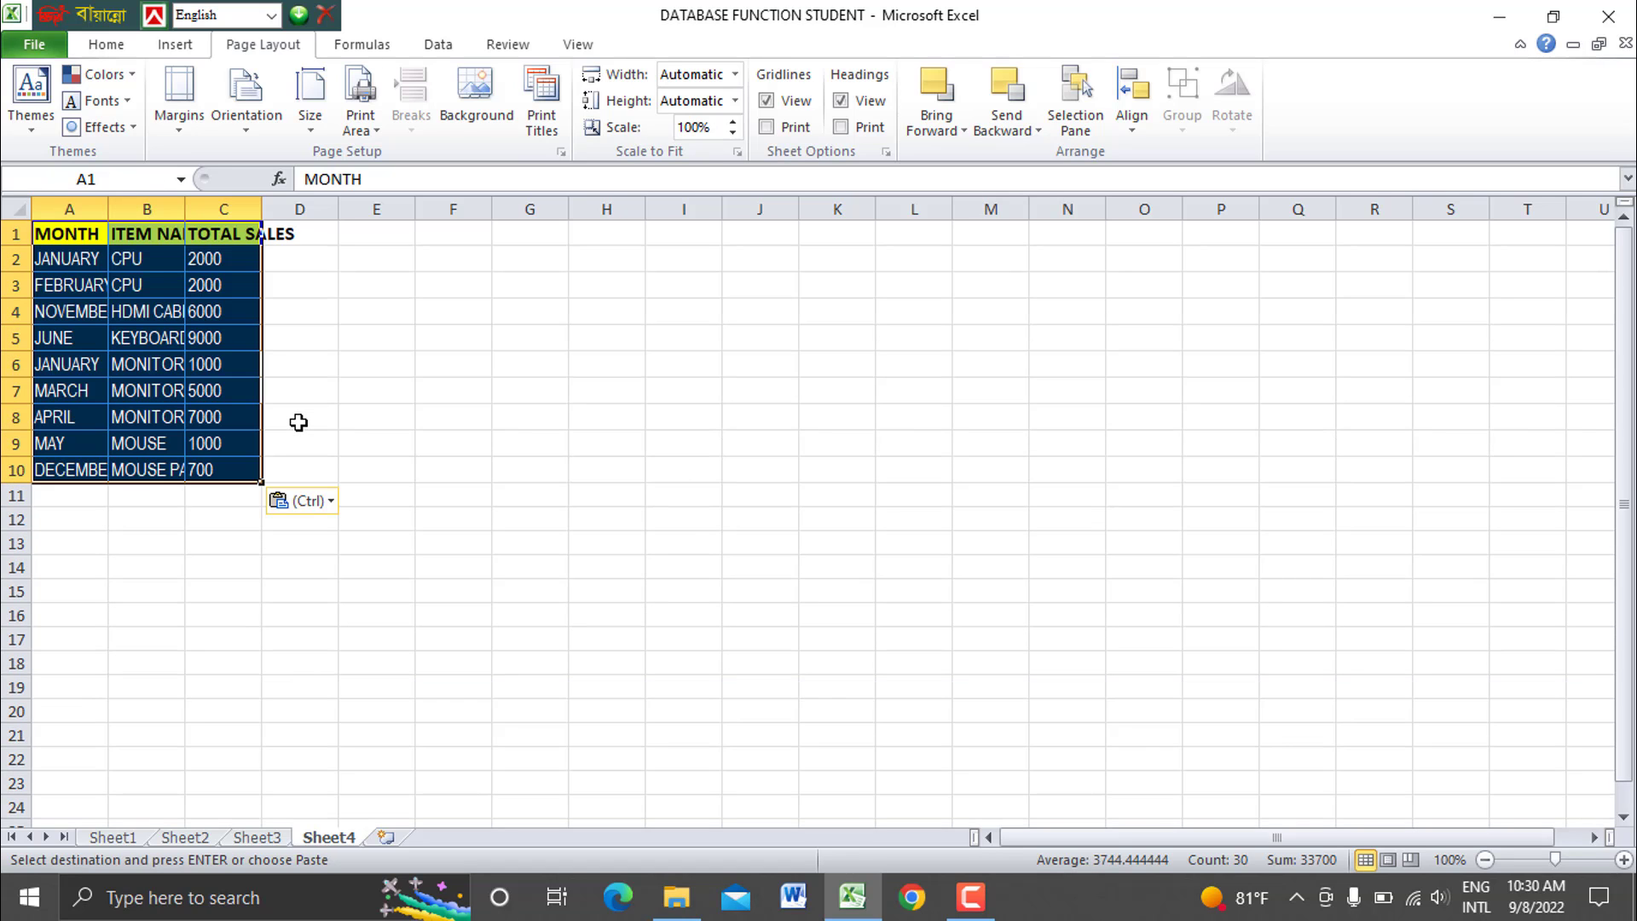
{"action": "left_click", "coordinate": [395, 310]}
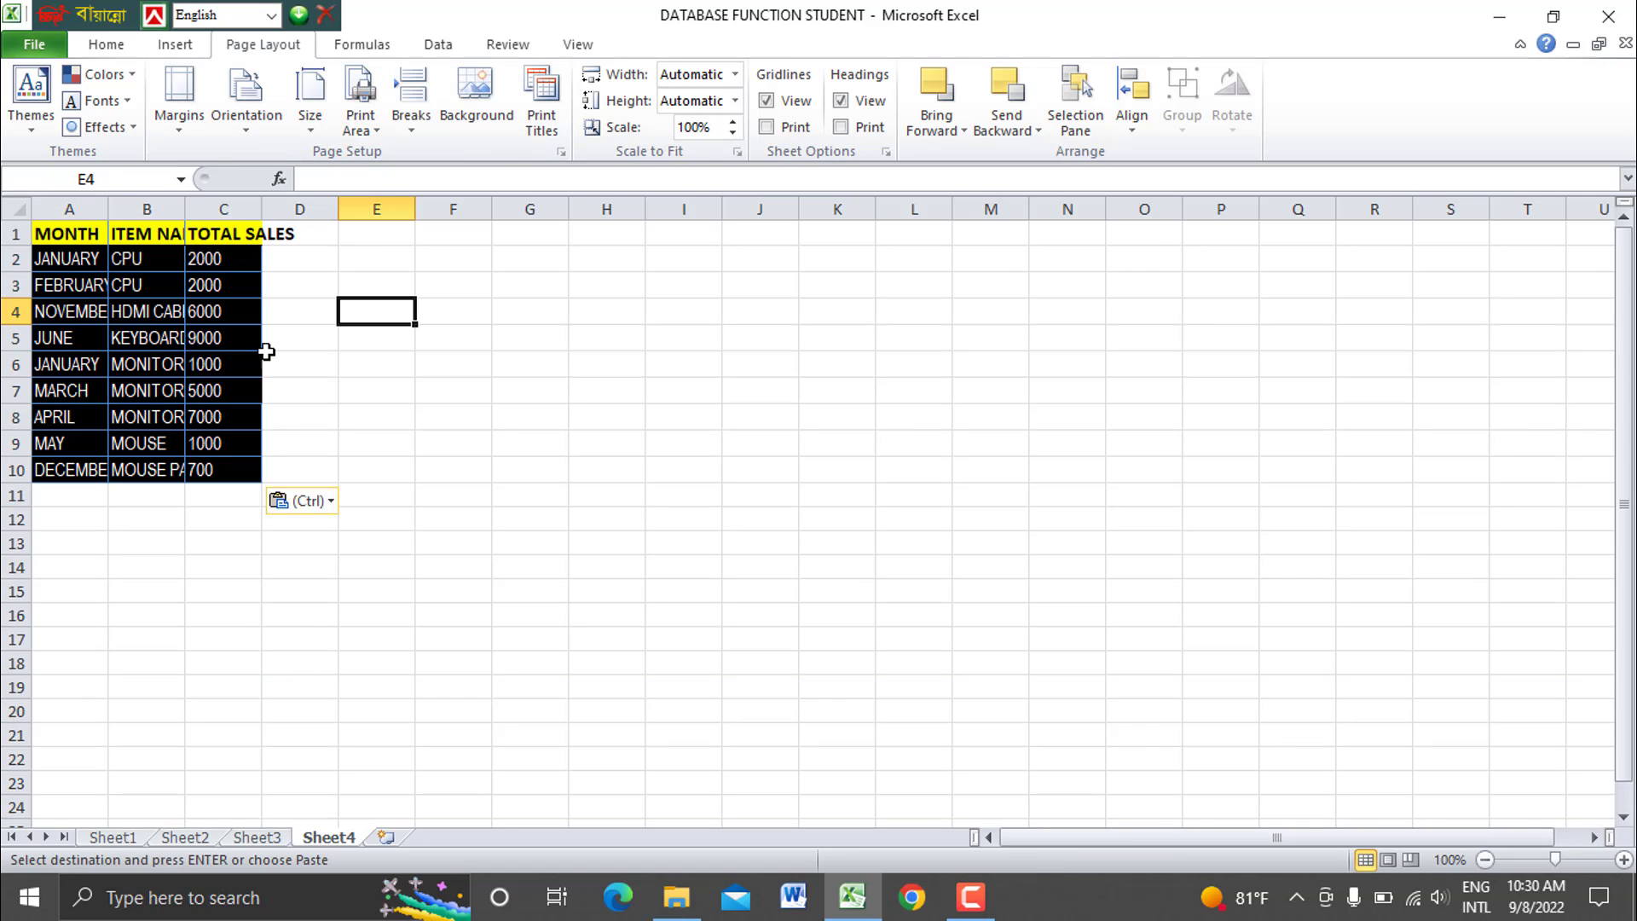
{"action": "scroll", "coordinate": [267, 351], "scroll_direction": "up", "scroll_amount": 2}
{"action": "scroll", "coordinate": [265, 351], "scroll_direction": "up", "scroll_amount": 5}
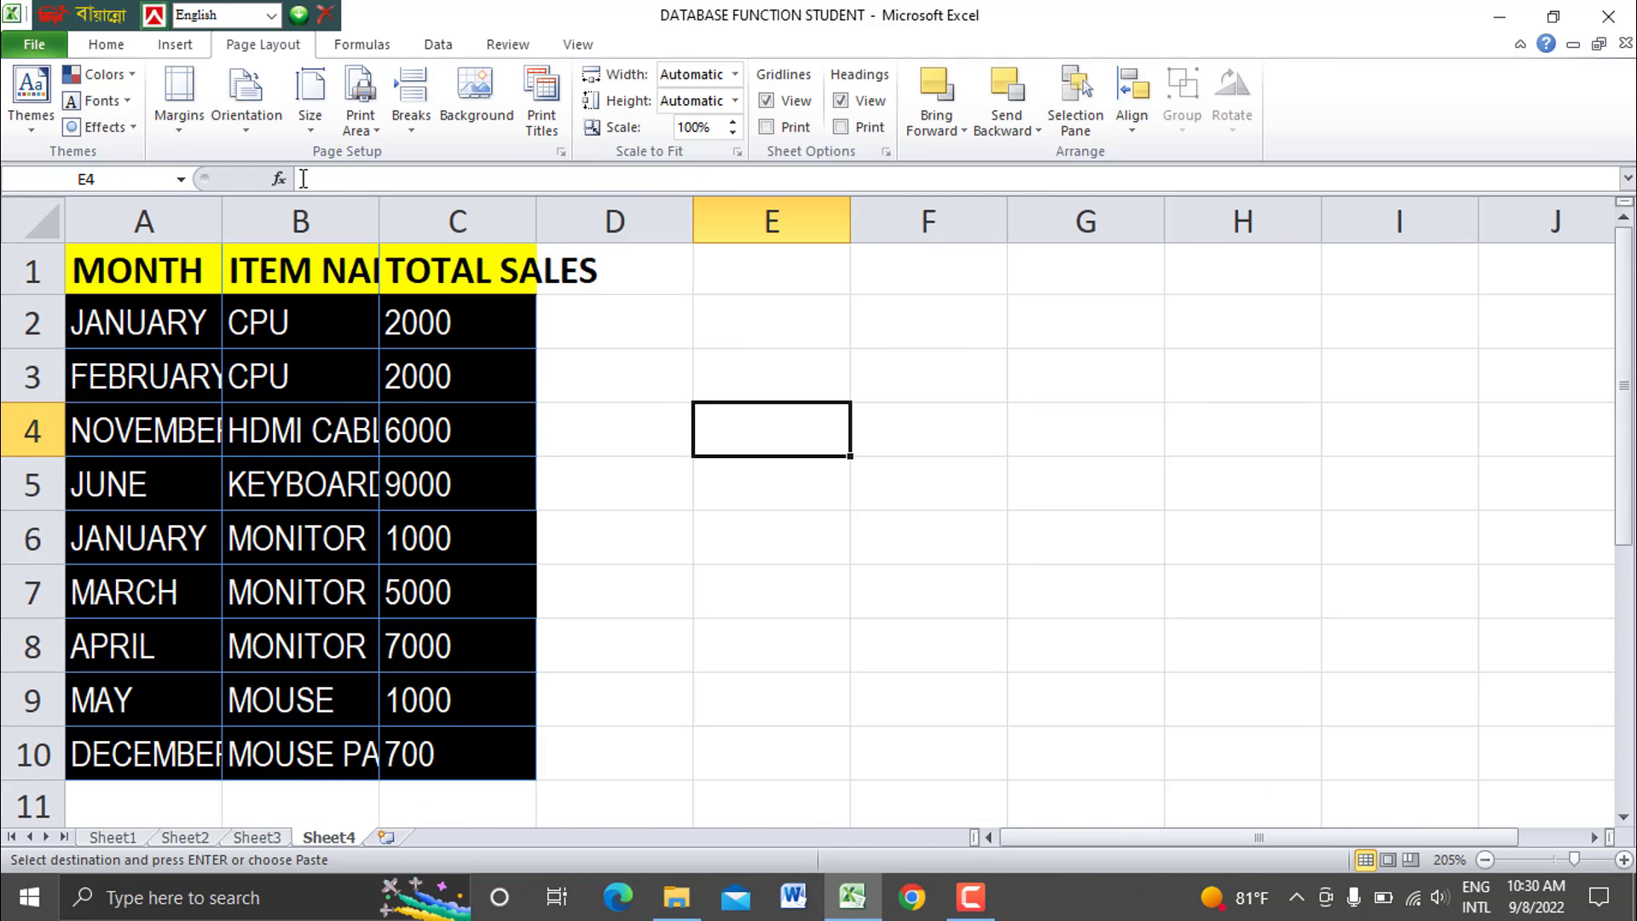
Widen column C of the pasted table so that the TOTAL SALES heading fits.
{"action": "left_click", "coordinate": [471, 228]}
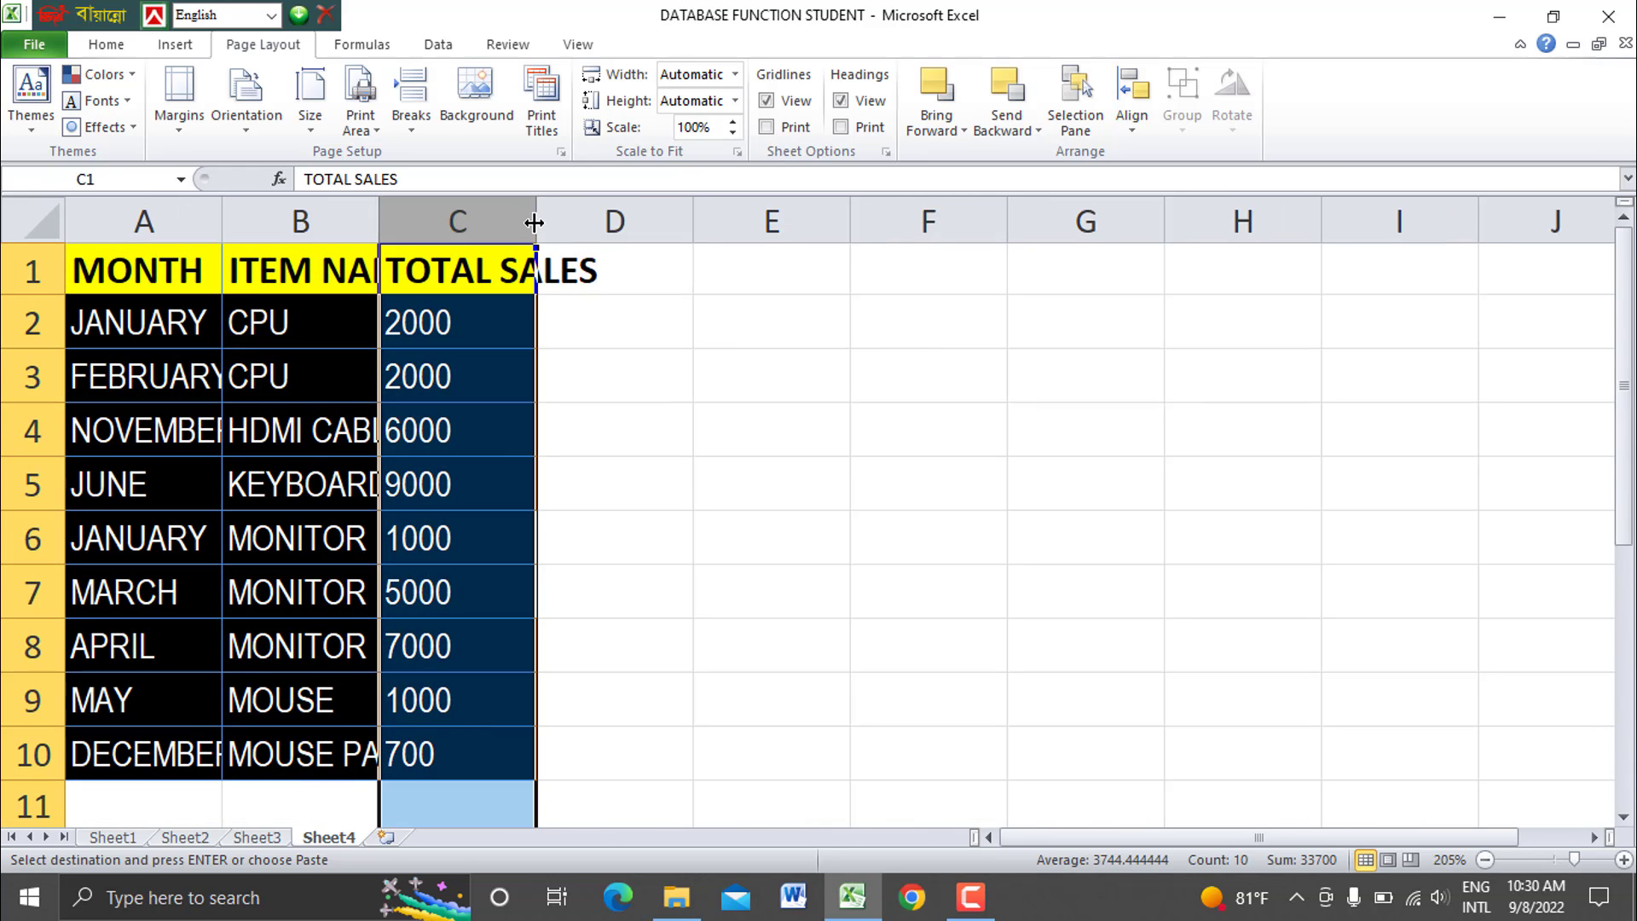
{"action": "left_click_drag", "start_coordinate": [536, 222], "coordinate": [629, 224]}
{"action": "left_click", "coordinate": [772, 312]}
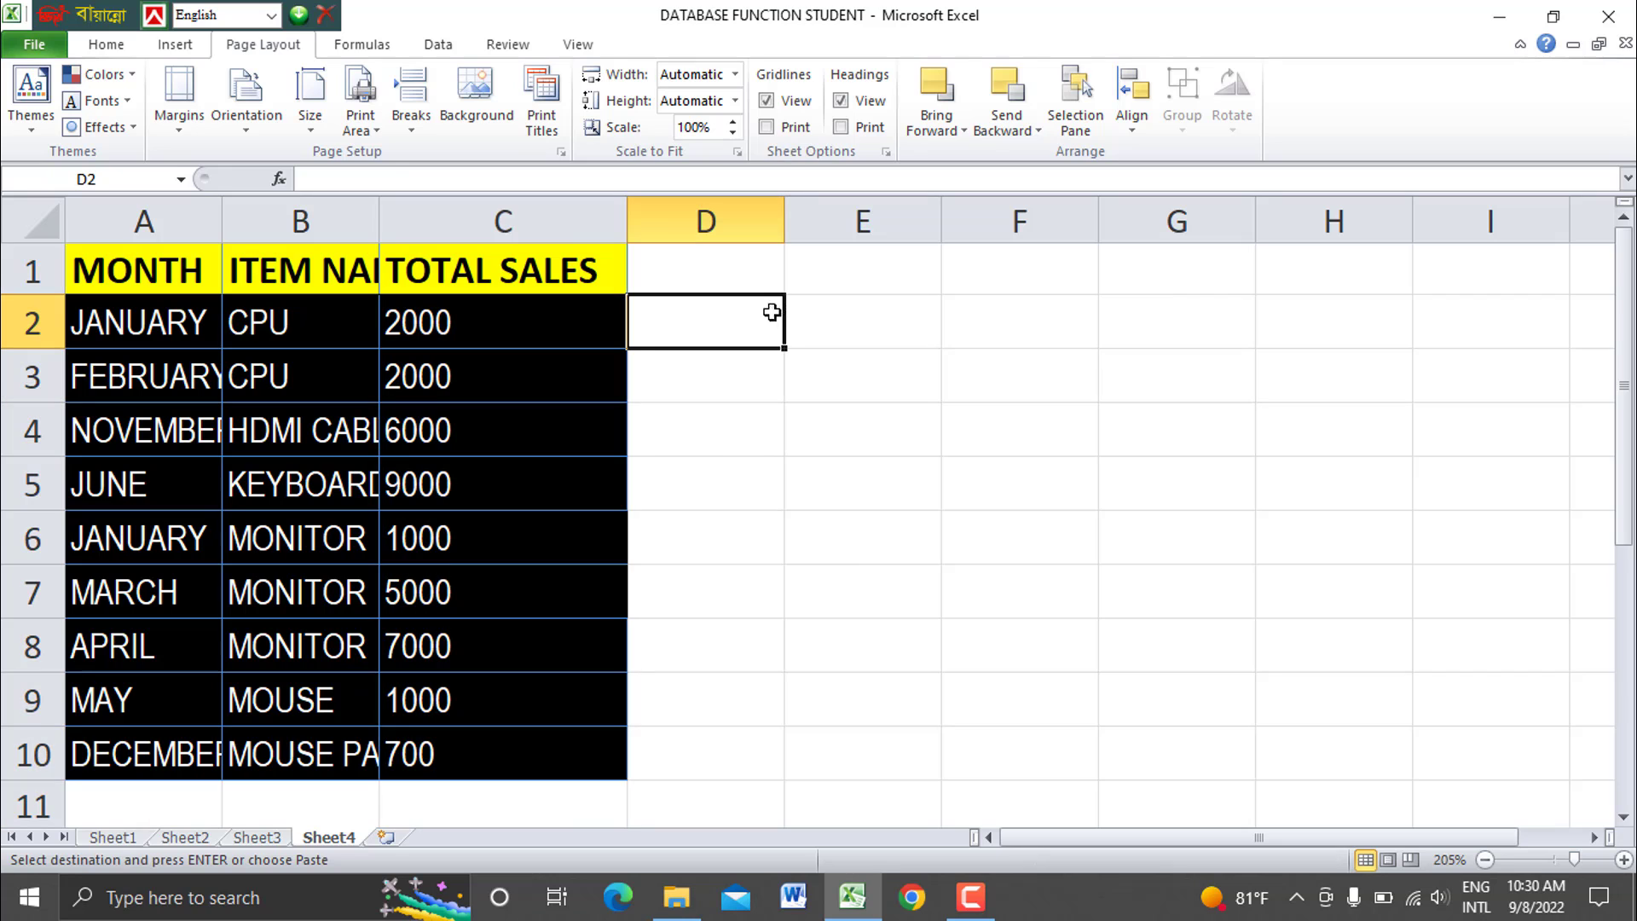
{"action": "left_click", "coordinate": [565, 228]}
{"action": "left_click", "coordinate": [749, 380]}
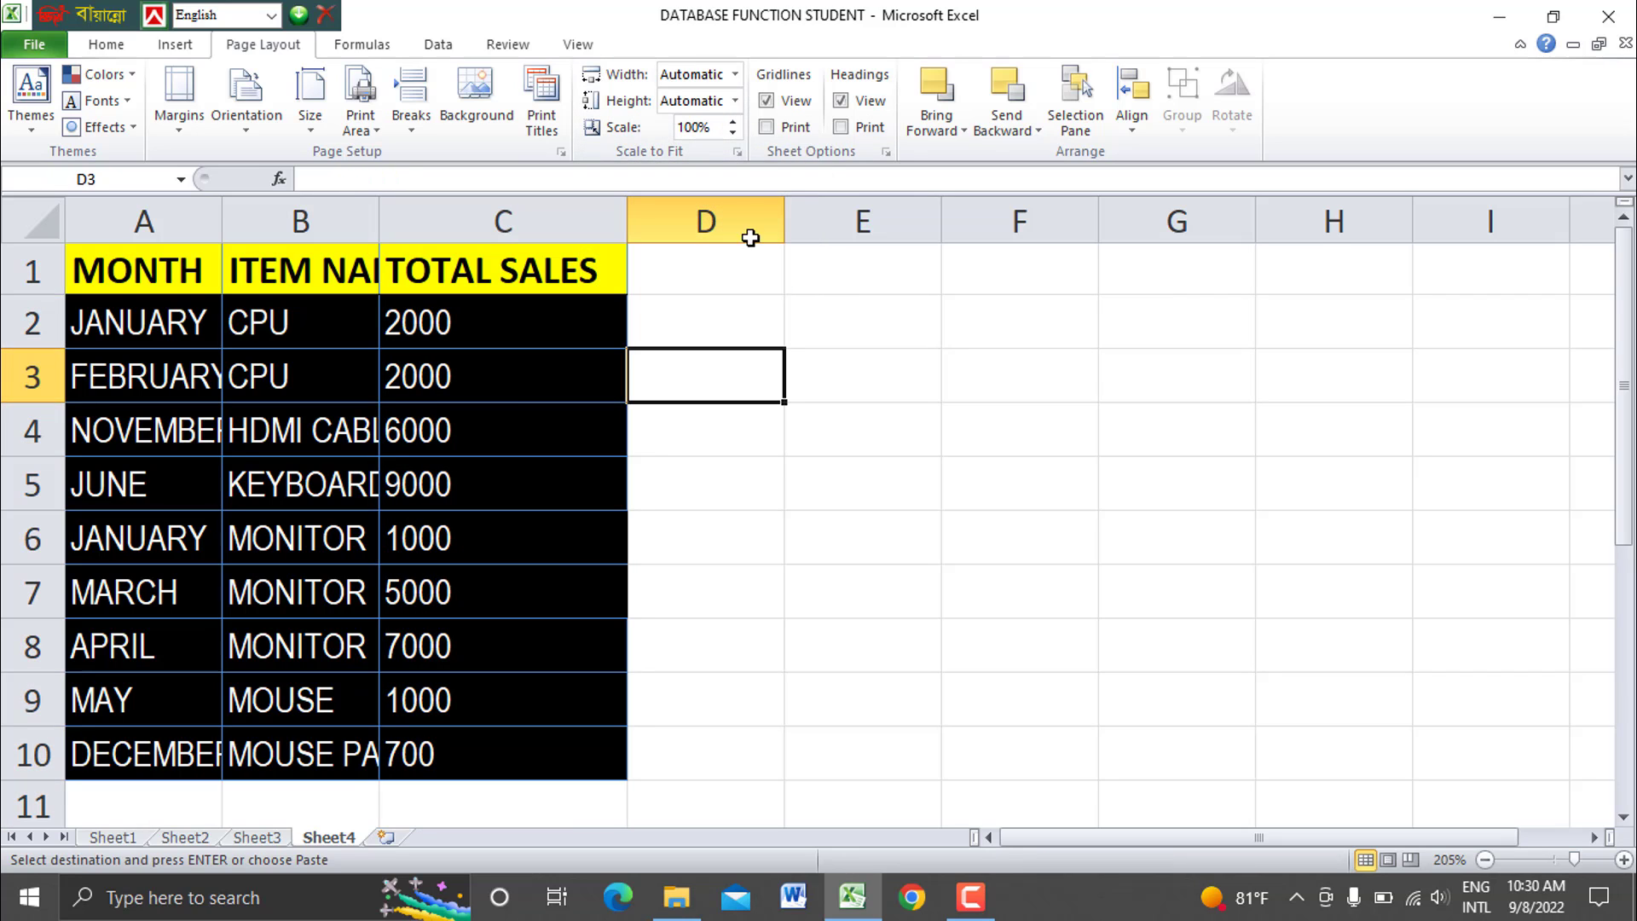
Try print scales of 110% and 120% for the new sheet, going back to 100% in between.
{"action": "left_click", "coordinate": [733, 122]}
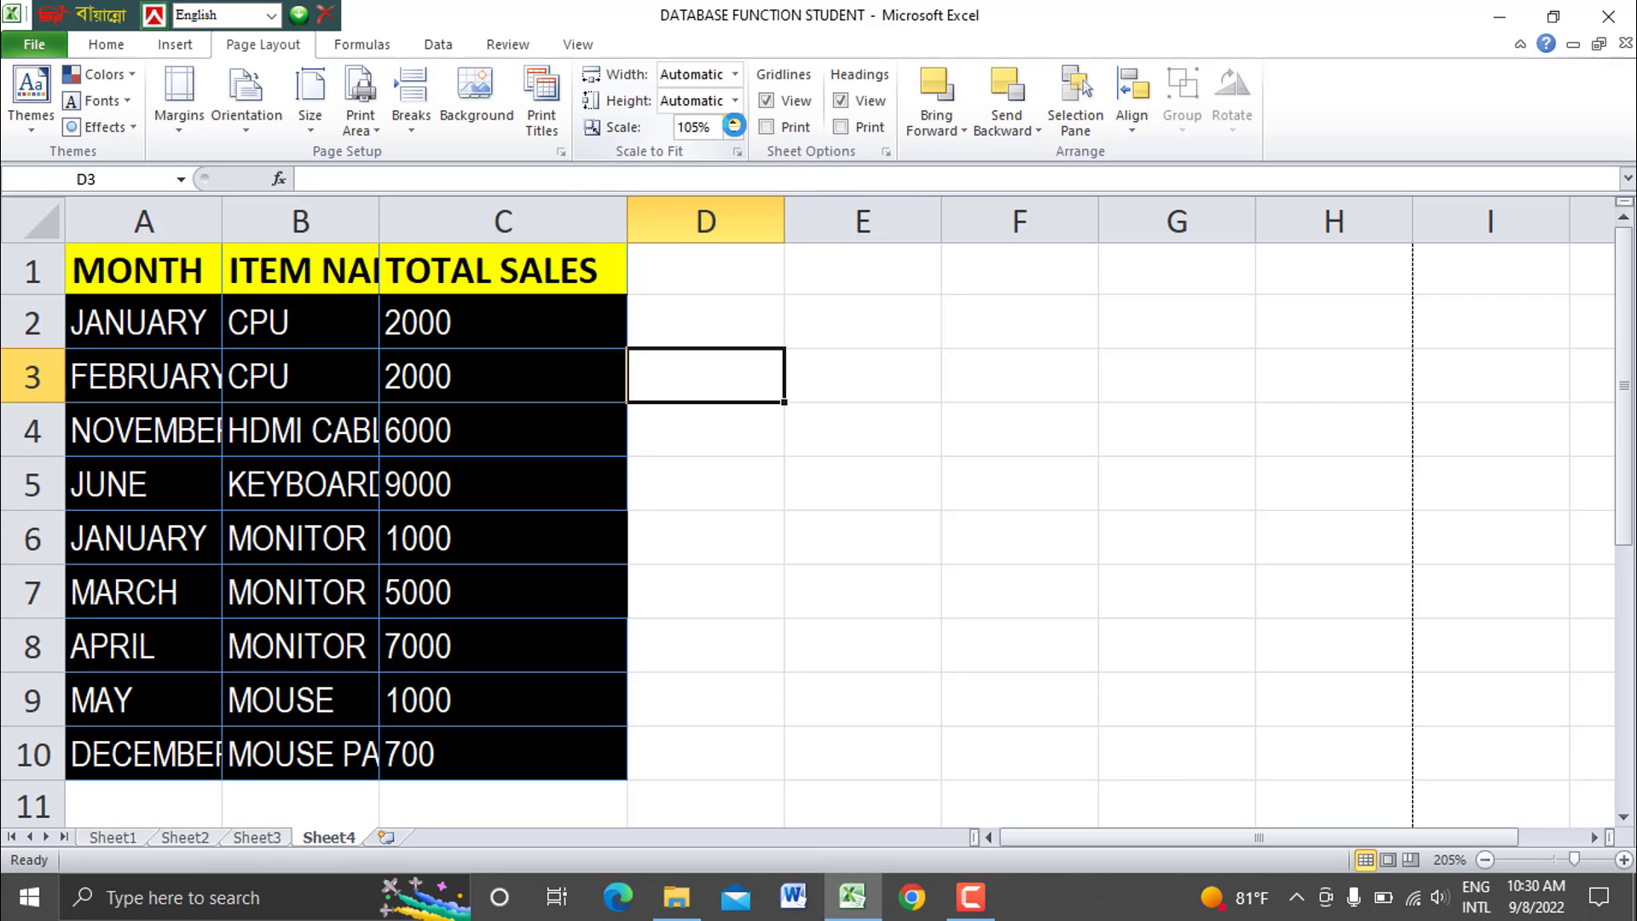
{"action": "left_click_drag", "start_coordinate": [572, 429], "coordinate": [596, 626]}
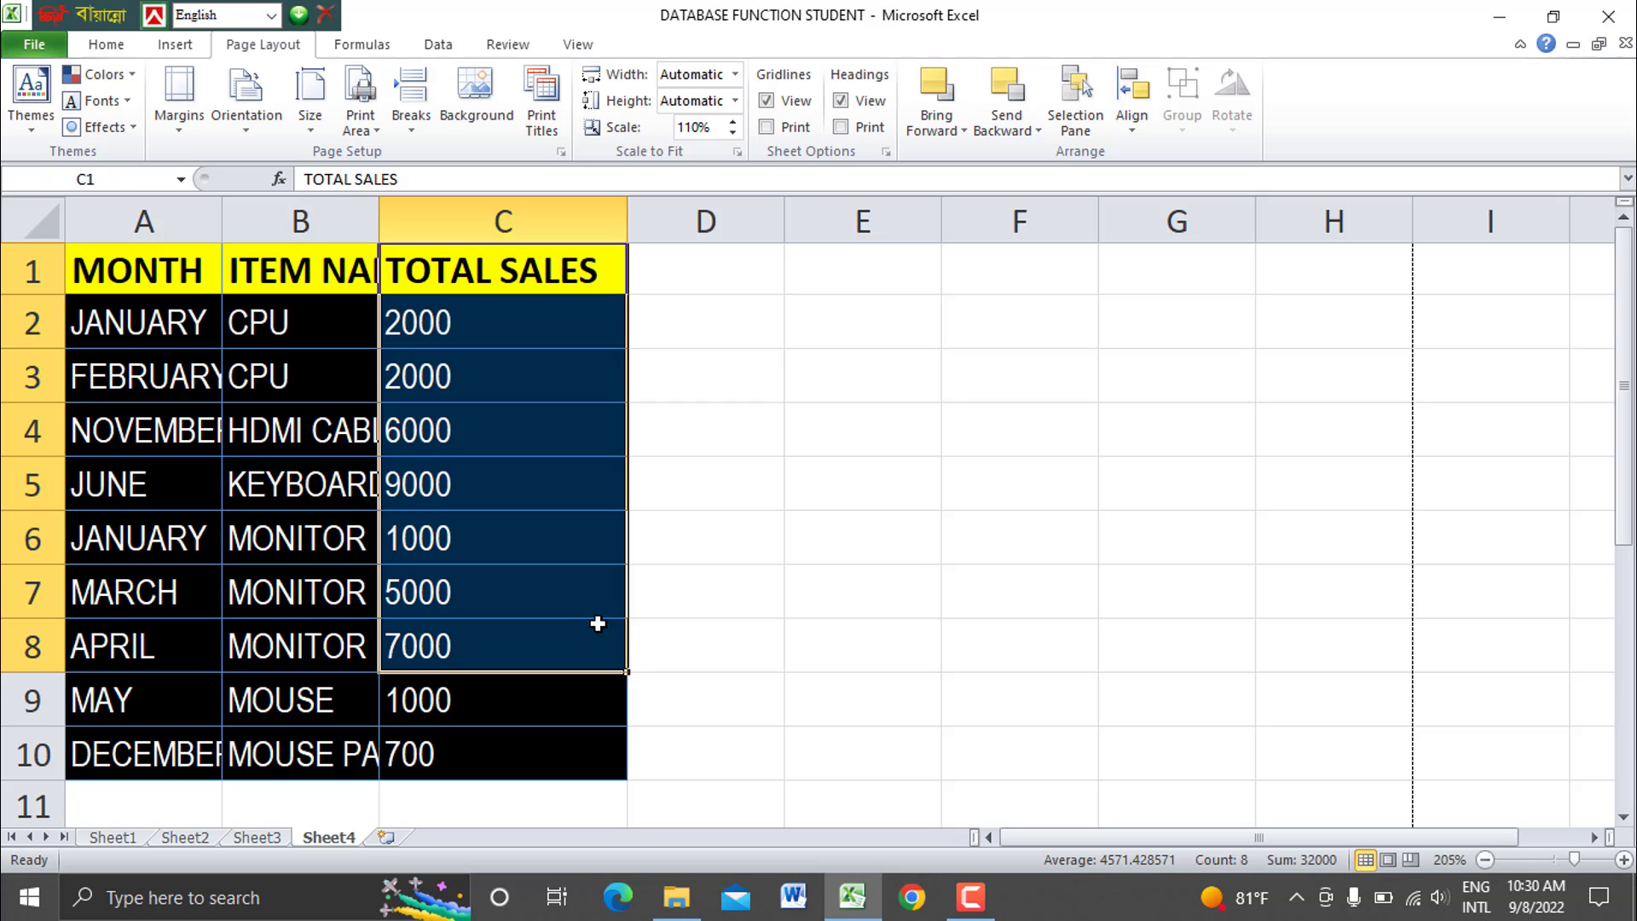
{"action": "left_click", "coordinate": [734, 134]}
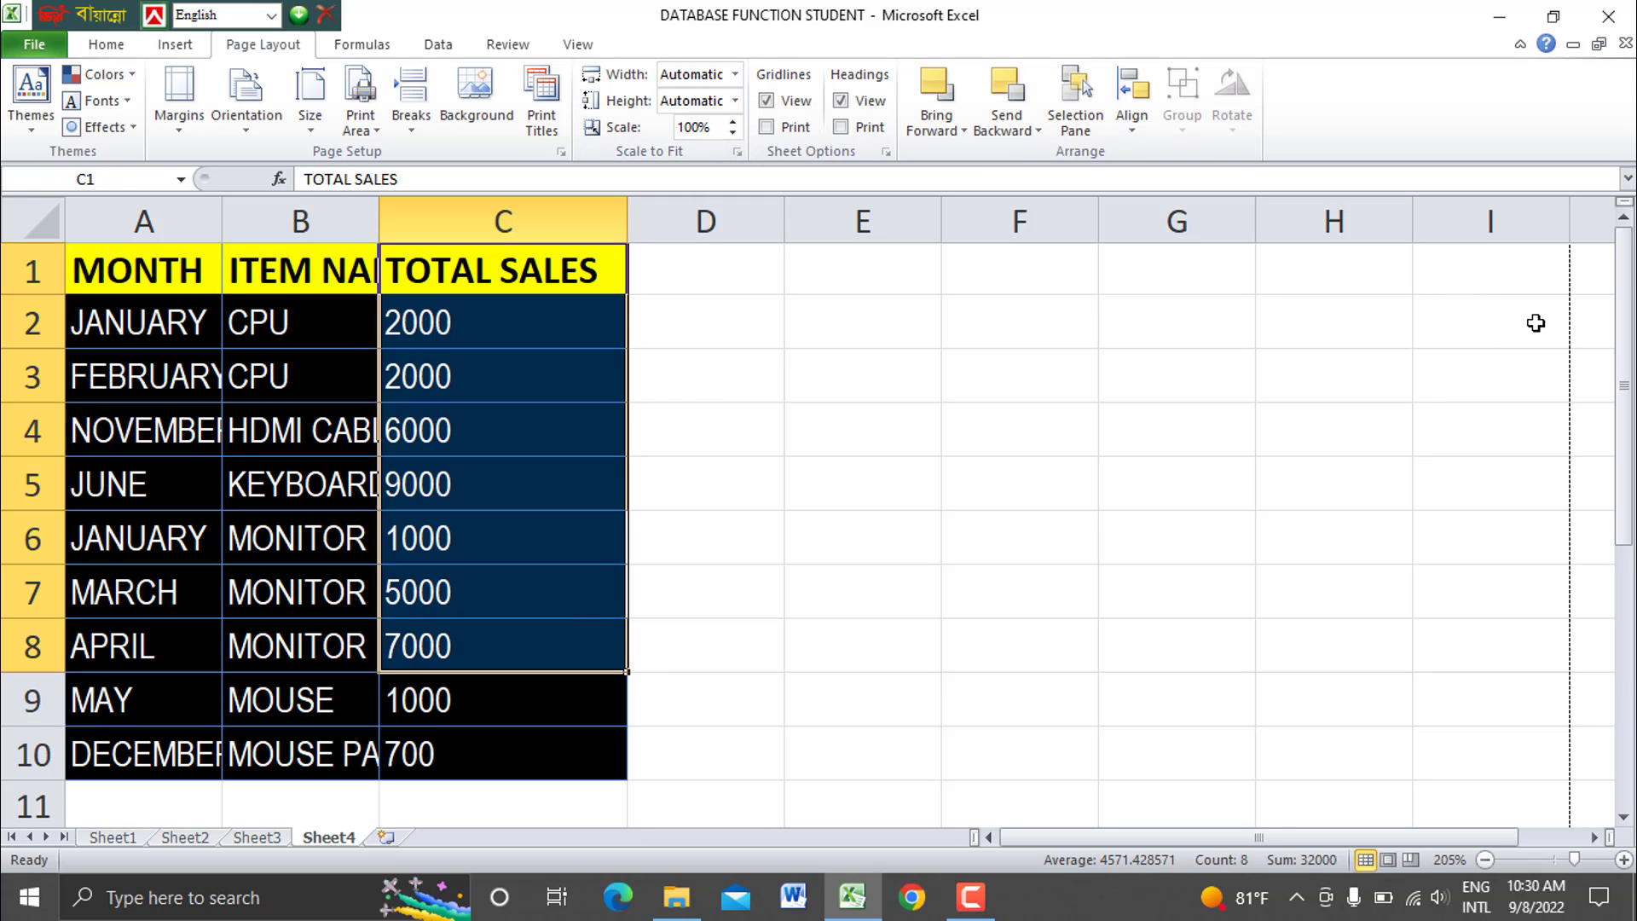
{"action": "left_click", "coordinate": [732, 121]}
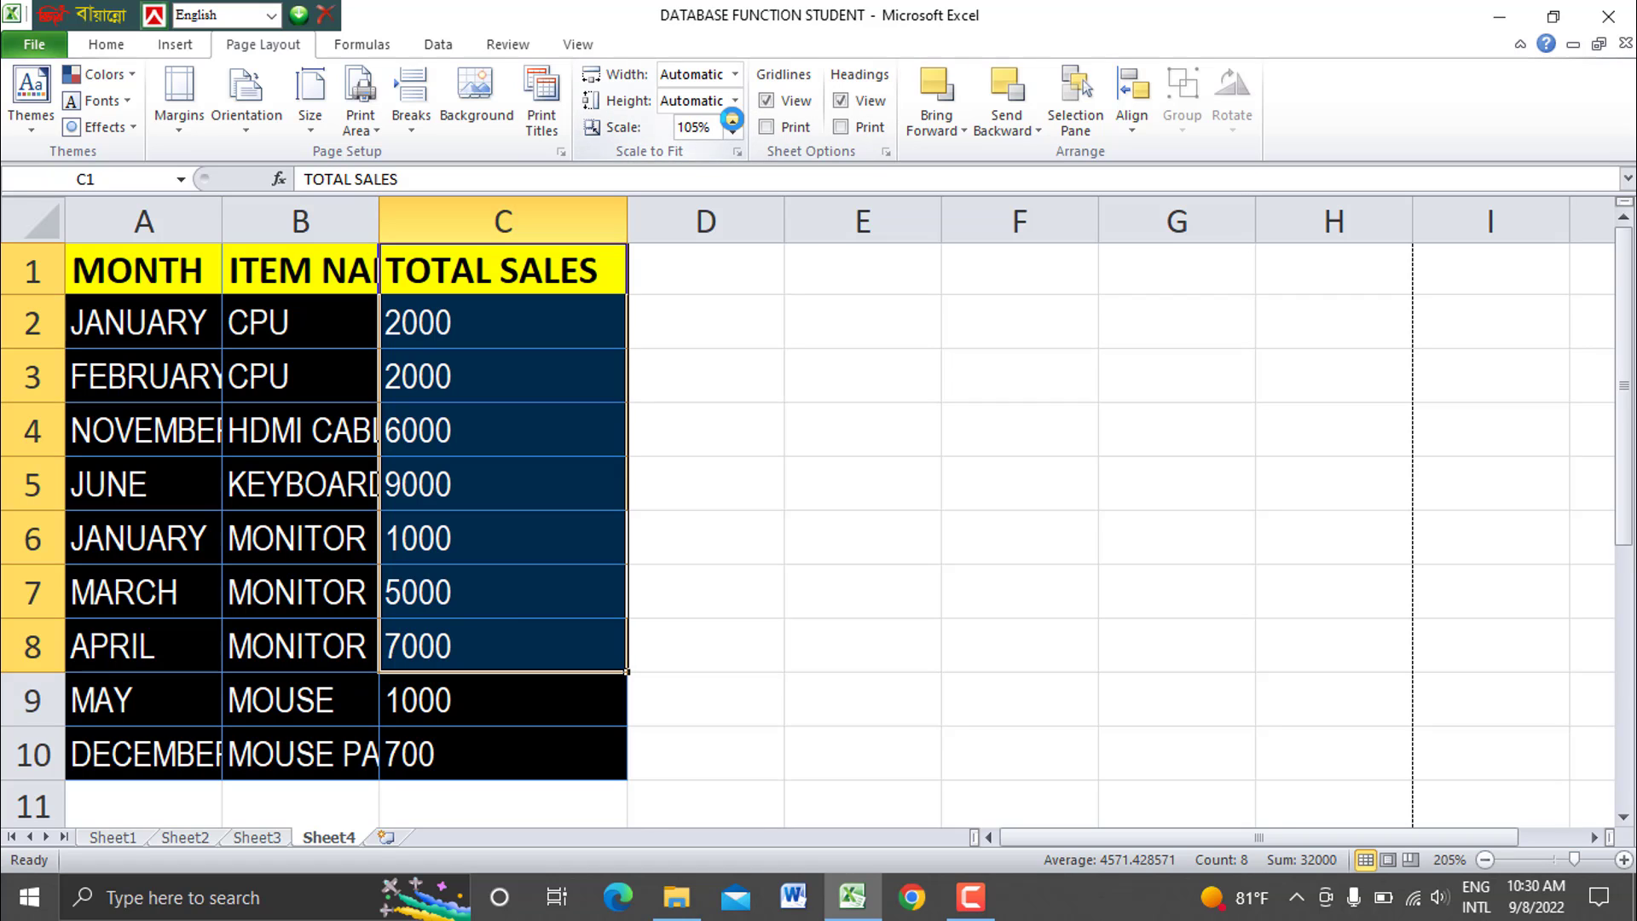
{"action": "left_click", "coordinate": [732, 121]}
{"action": "left_click", "coordinate": [734, 134]}
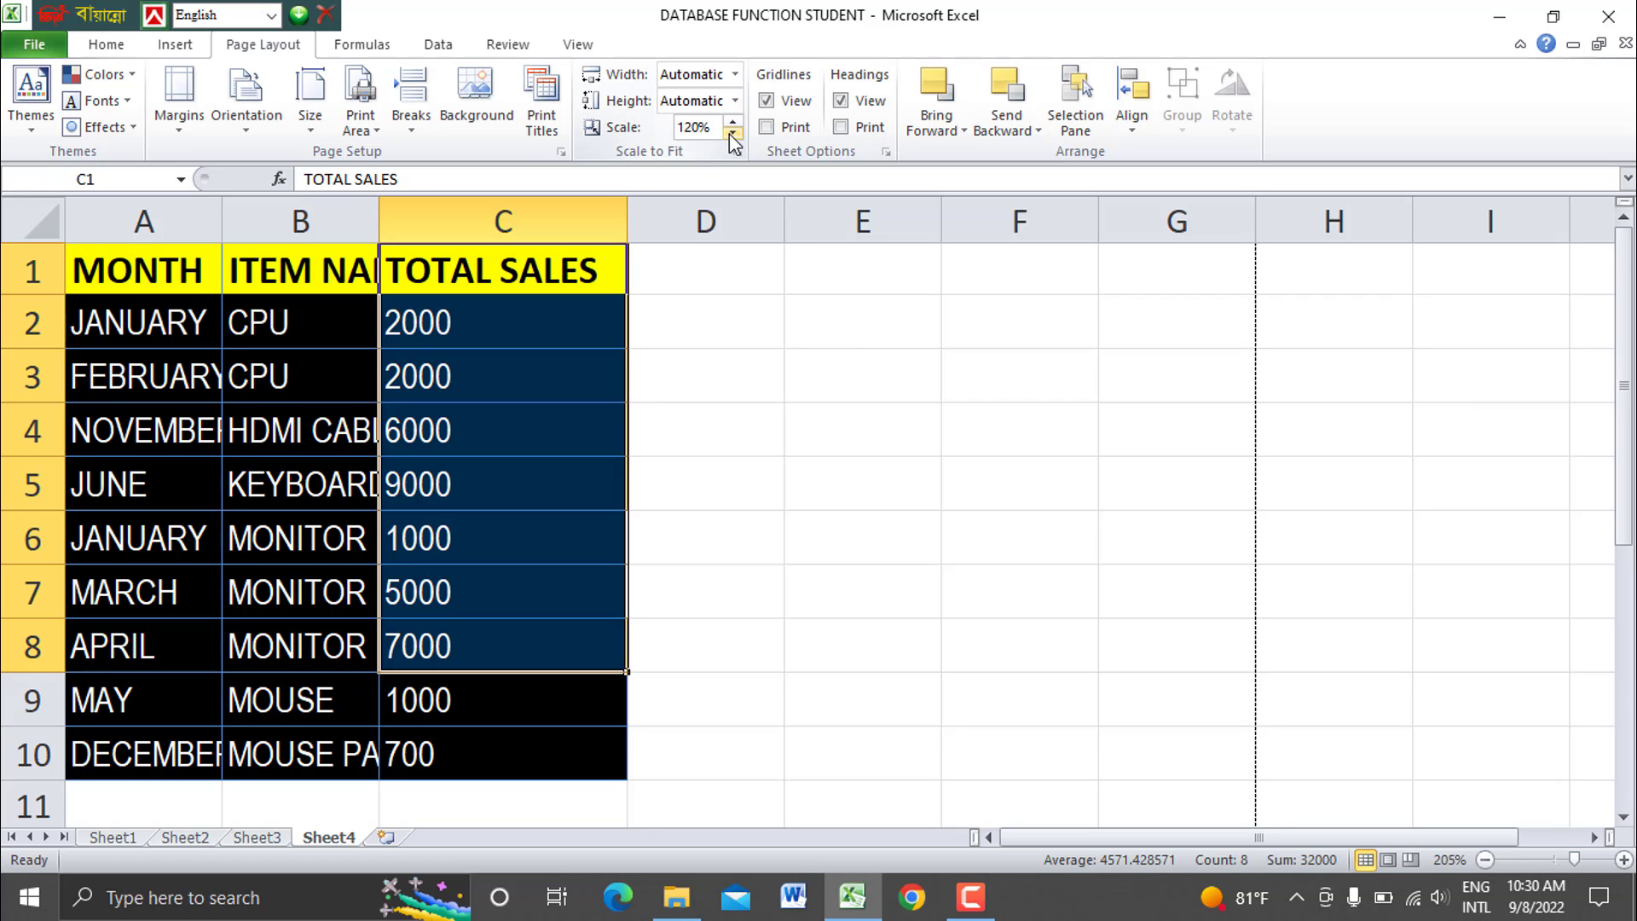
Set the print scale of the new sheet to 205%.
{"action": "left_click", "coordinate": [734, 121]}
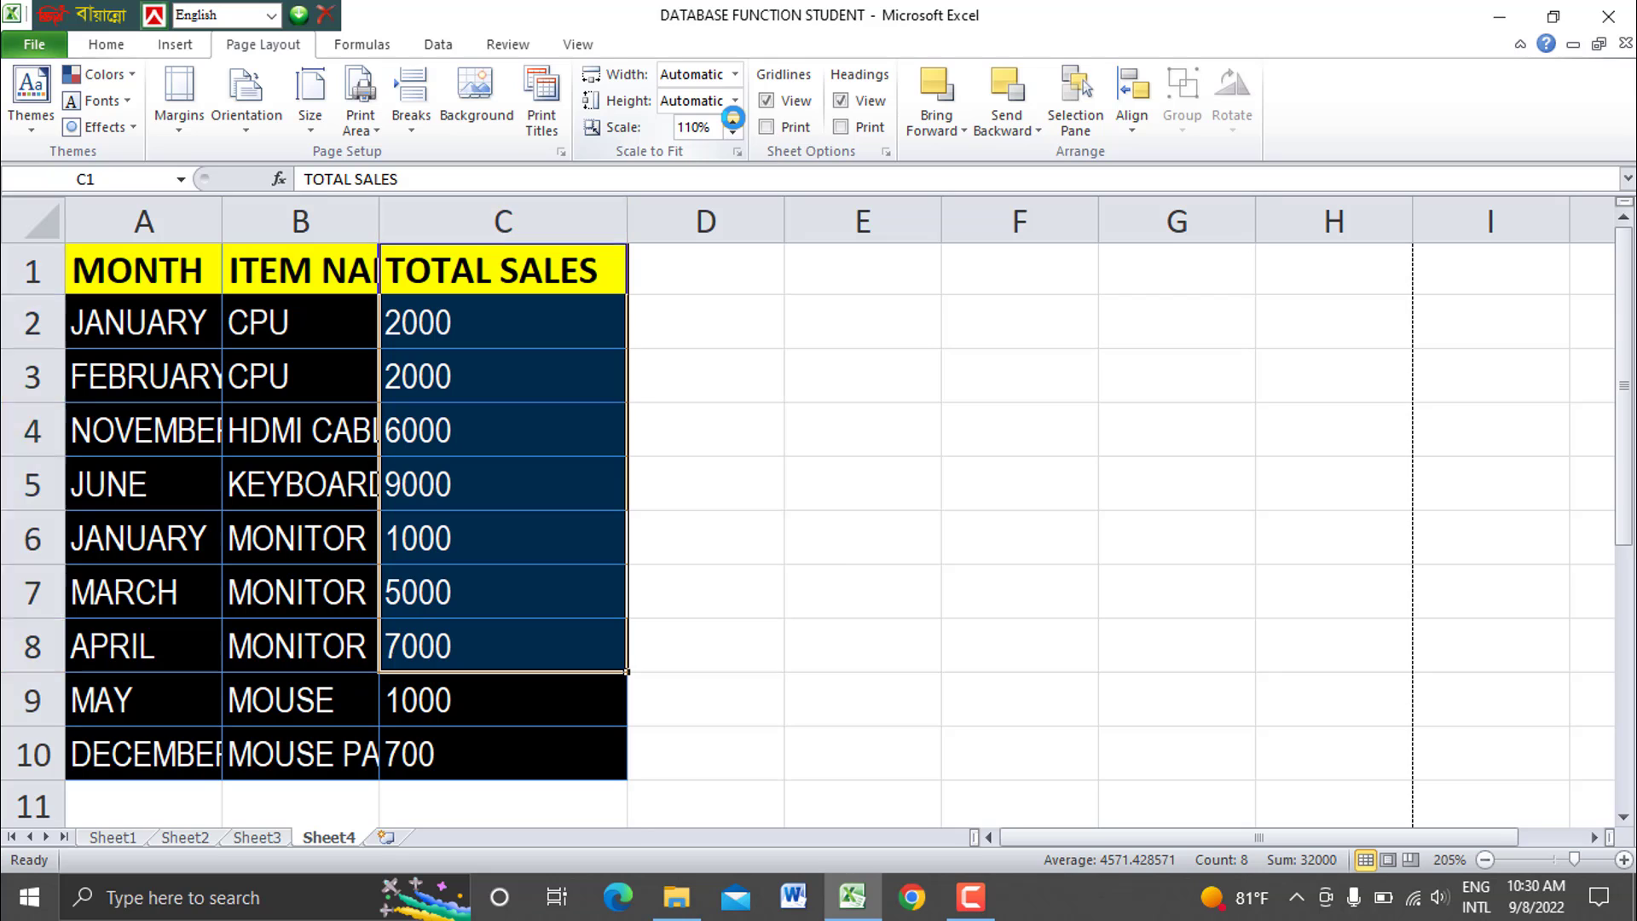
{"action": "left_click", "coordinate": [733, 121]}
{"action": "left_click", "coordinate": [734, 121]}
{"action": "left_click", "coordinate": [733, 122]}
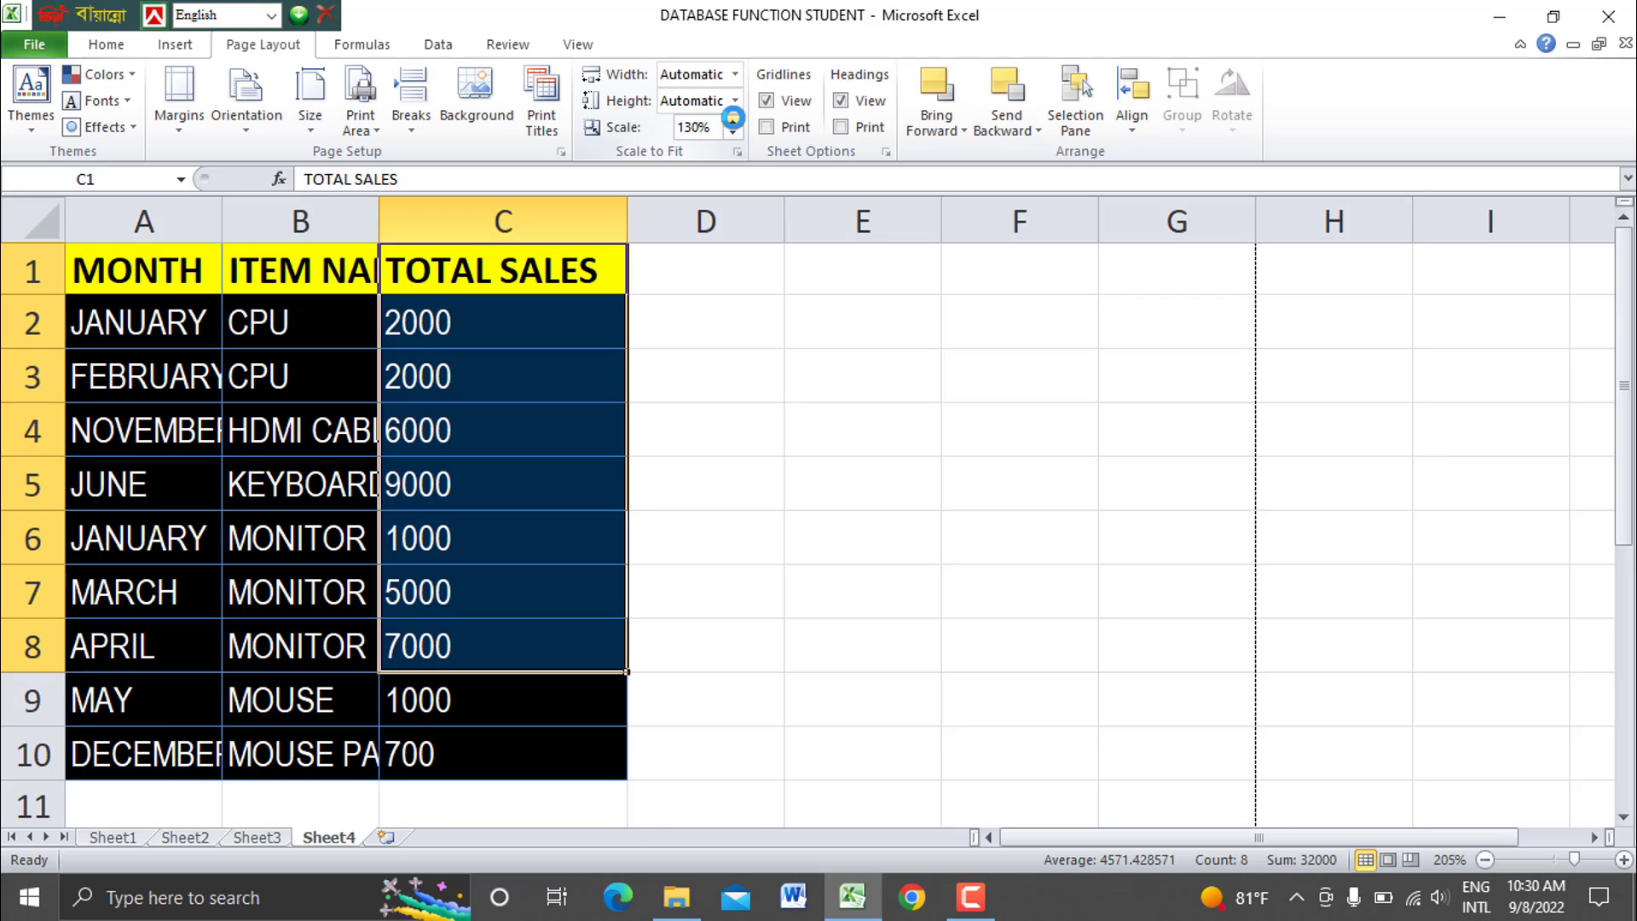
{"action": "left_click", "coordinate": [733, 121]}
{"action": "left_click", "coordinate": [733, 121]}
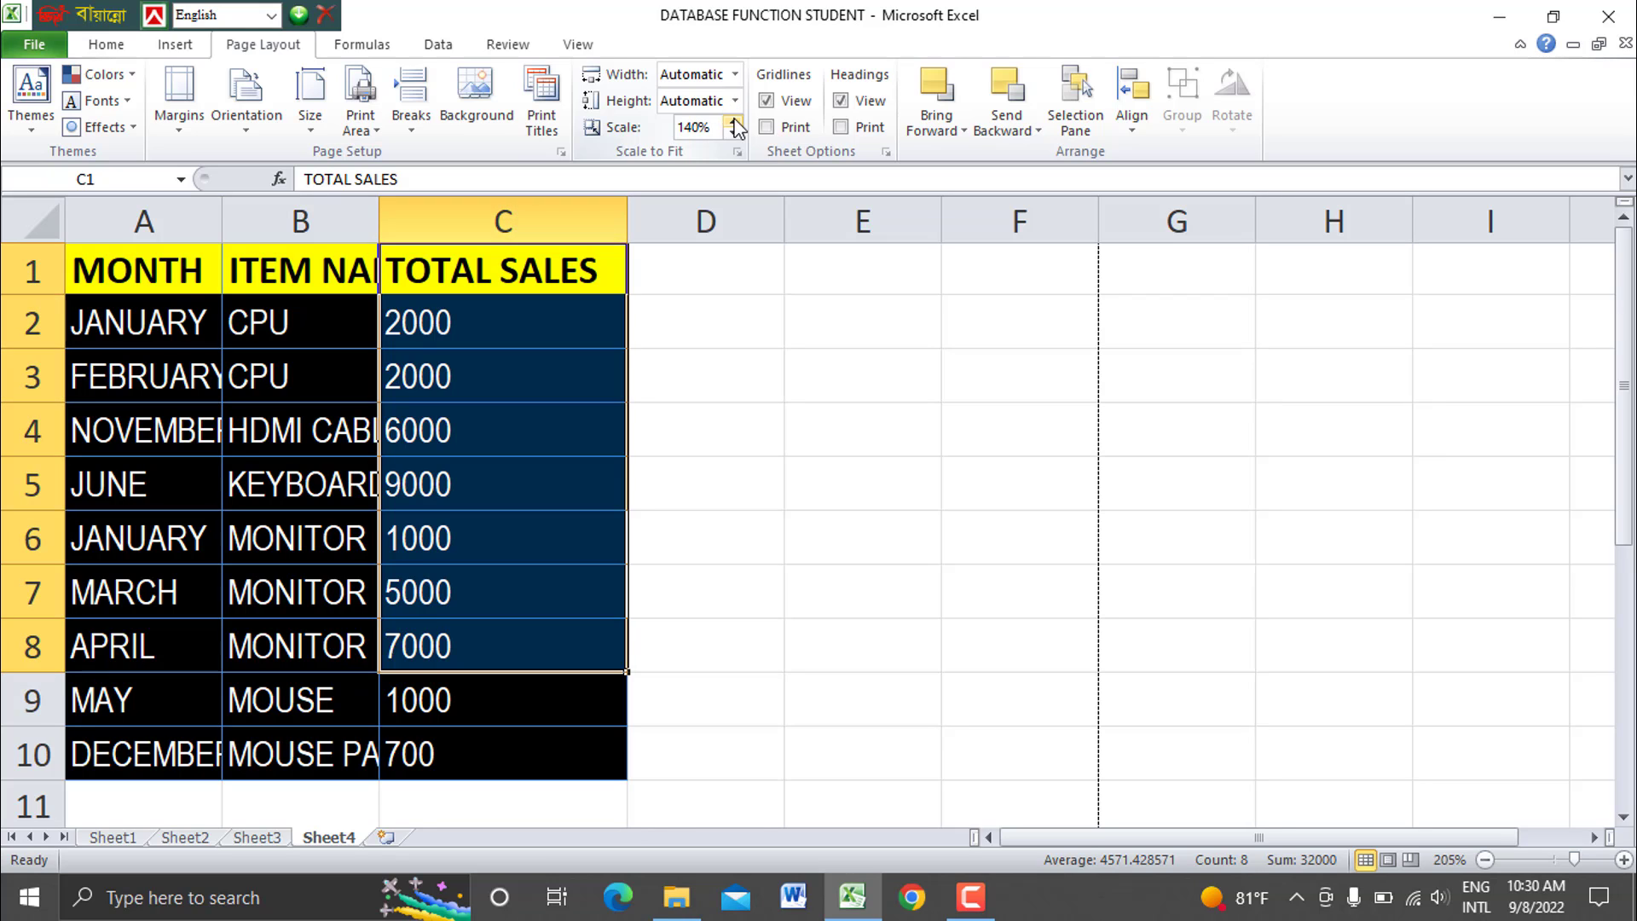
{"action": "left_click", "coordinate": [733, 121]}
{"action": "left_click", "coordinate": [733, 121]}
{"action": "left_click", "coordinate": [733, 121]}
{"action": "left_click", "coordinate": [734, 121]}
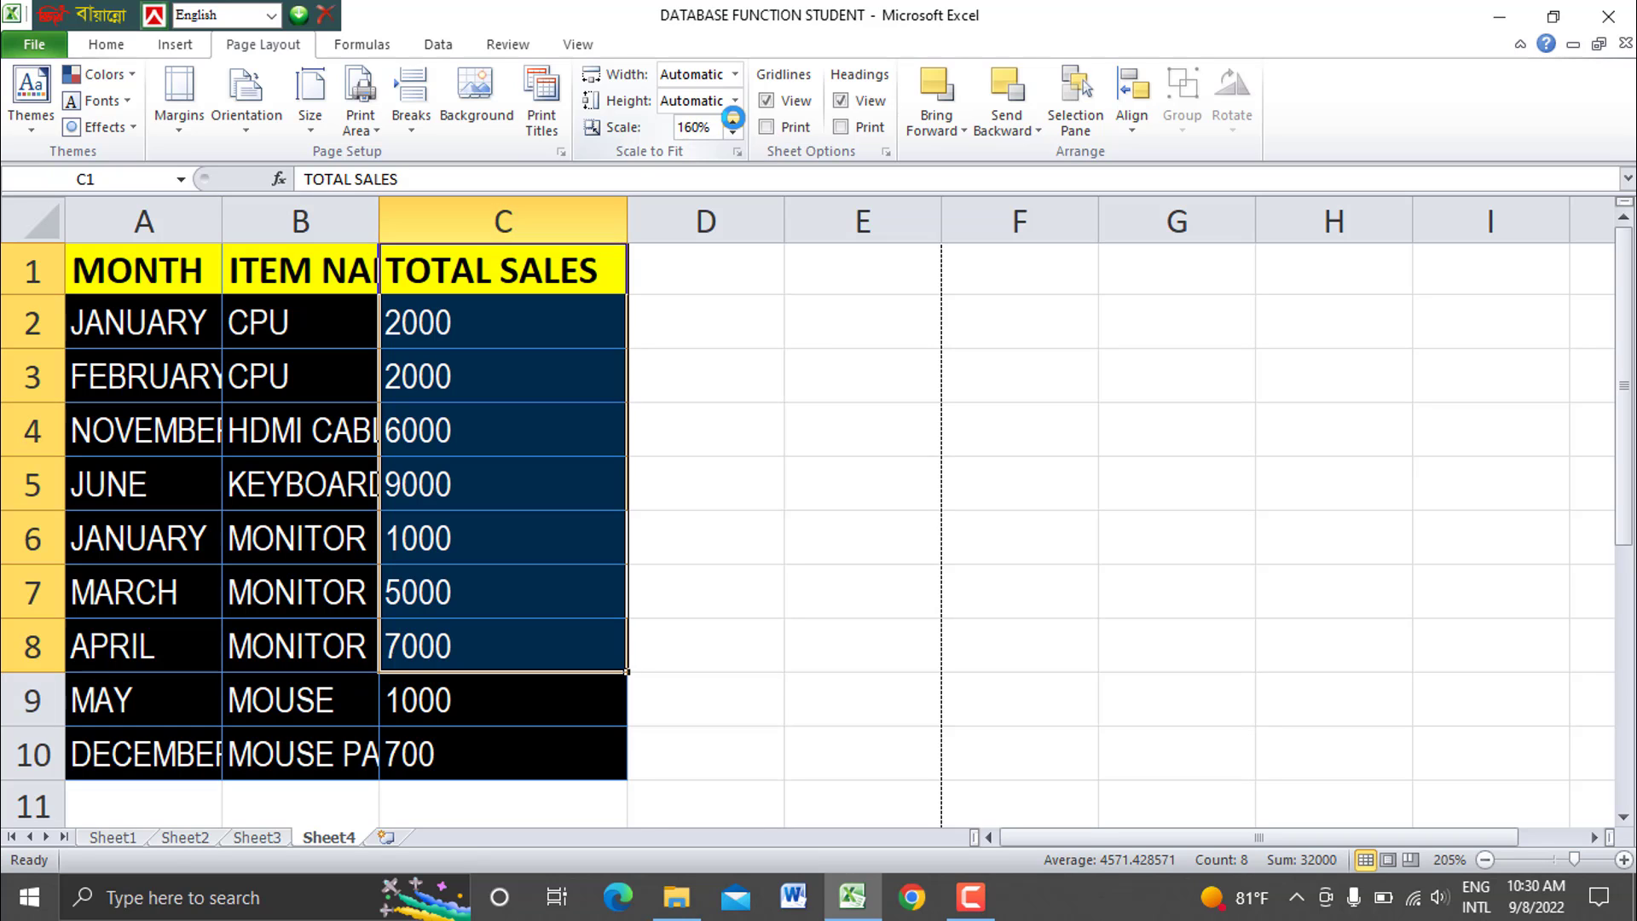
{"action": "left_click", "coordinate": [733, 121]}
{"action": "left_click", "coordinate": [733, 121]}
{"action": "left_click", "coordinate": [733, 121]}
{"action": "left_click", "coordinate": [734, 121]}
{"action": "left_click", "coordinate": [734, 122]}
{"action": "left_click", "coordinate": [733, 121]}
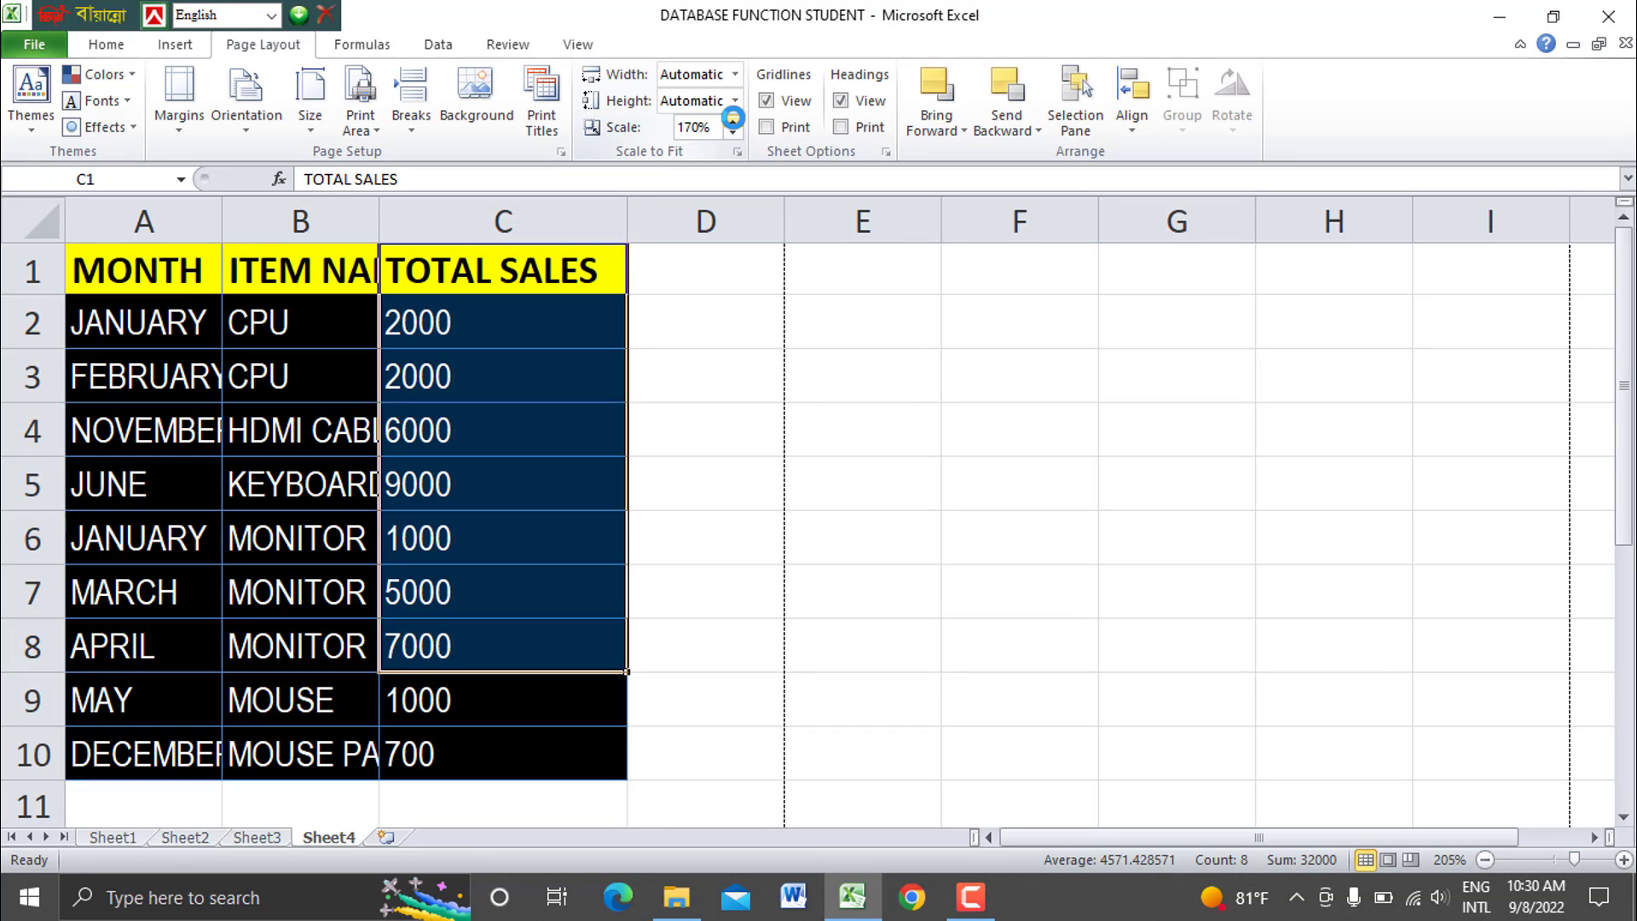
{"action": "left_click", "coordinate": [734, 121]}
{"action": "left_click", "coordinate": [734, 122]}
{"action": "left_click", "coordinate": [733, 121]}
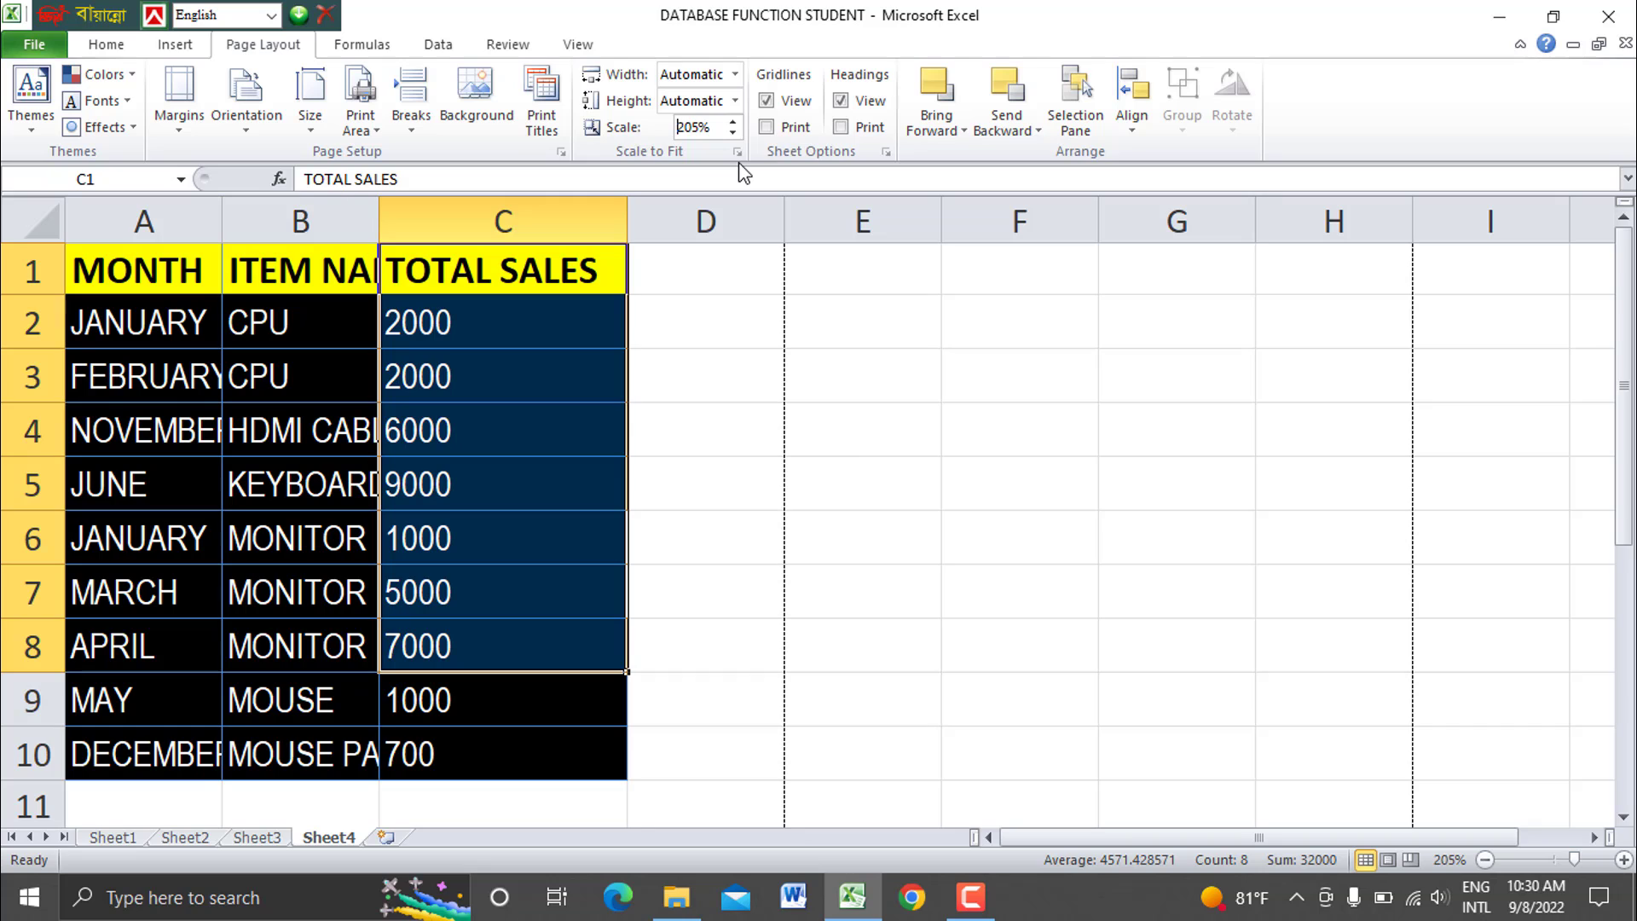
Open the print preview of the new sheet to examine the enlarged table.
{"action": "left_click", "coordinate": [779, 139]}
{"action": "left_click", "coordinate": [779, 130]}
{"action": "left_click", "coordinate": [28, 49]}
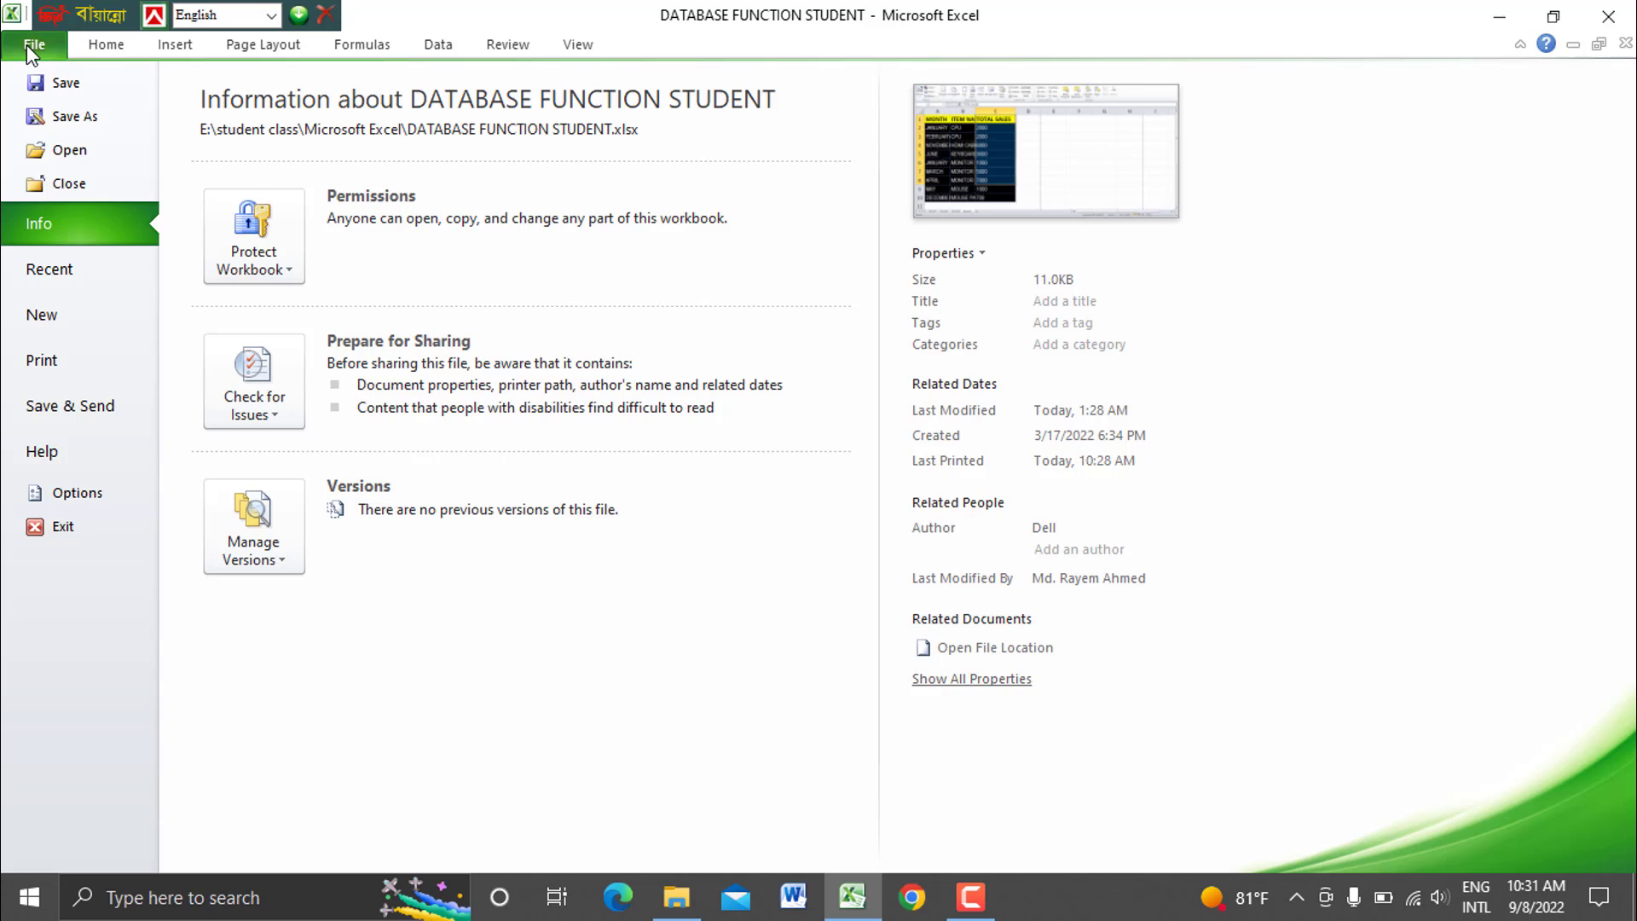
{"action": "left_click", "coordinate": [60, 375]}
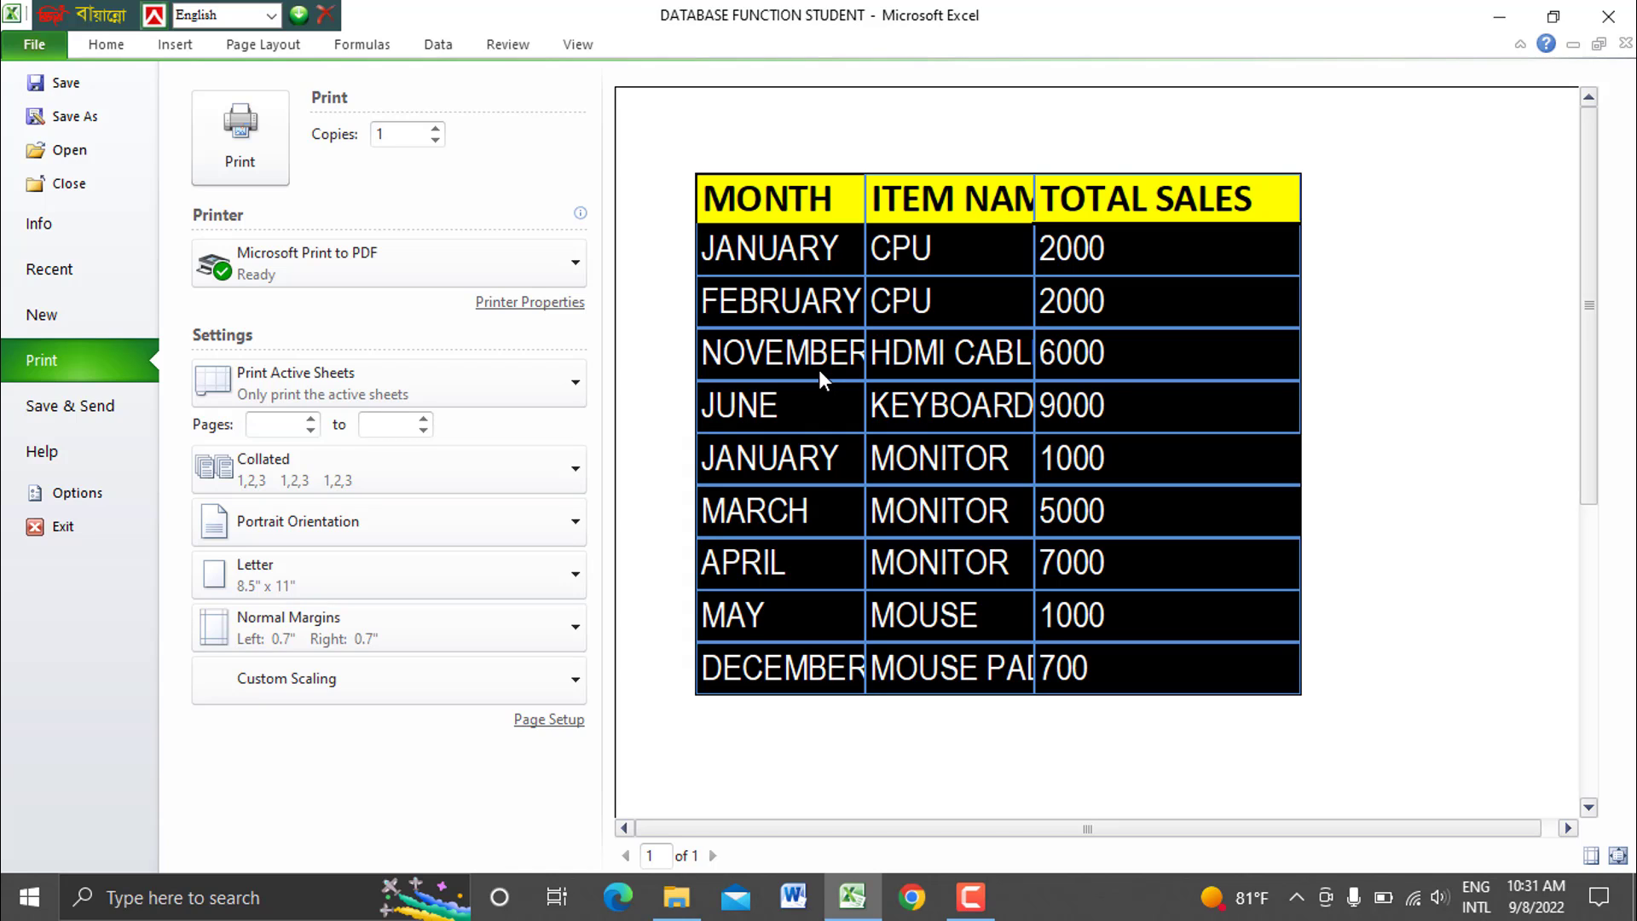
Turn off gridline printing for the sheet and check the table in print preview.
{"action": "left_click", "coordinate": [294, 52]}
{"action": "left_click_drag", "start_coordinate": [745, 341], "coordinate": [764, 409]}
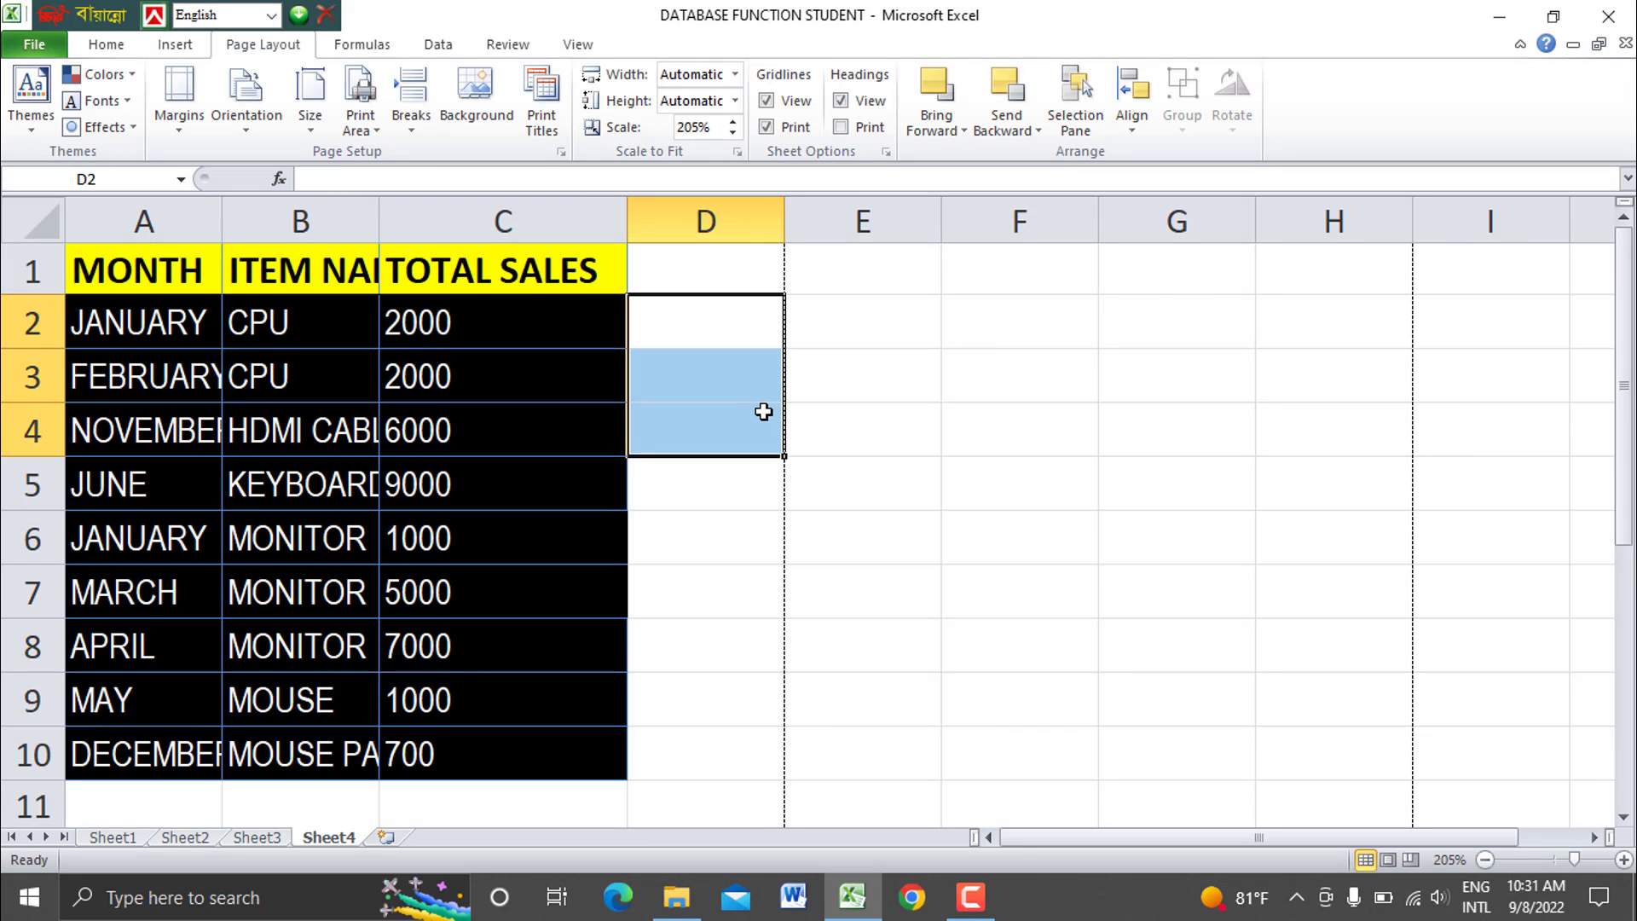
{"action": "left_click", "coordinate": [794, 133]}
{"action": "left_click", "coordinate": [52, 51]}
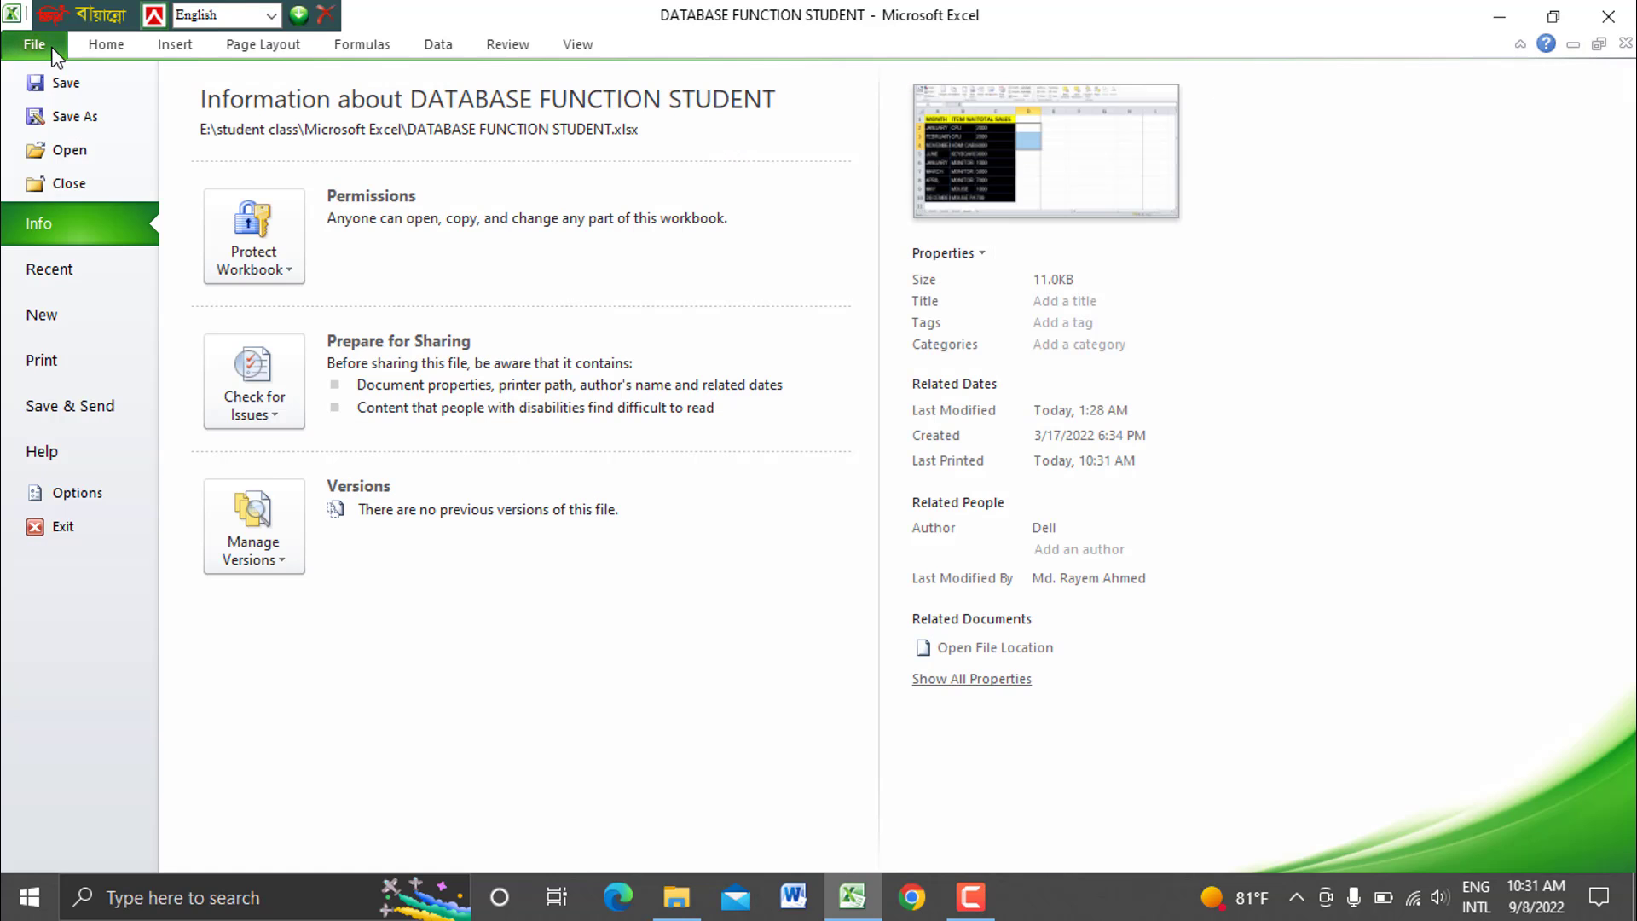
{"action": "left_click", "coordinate": [74, 362]}
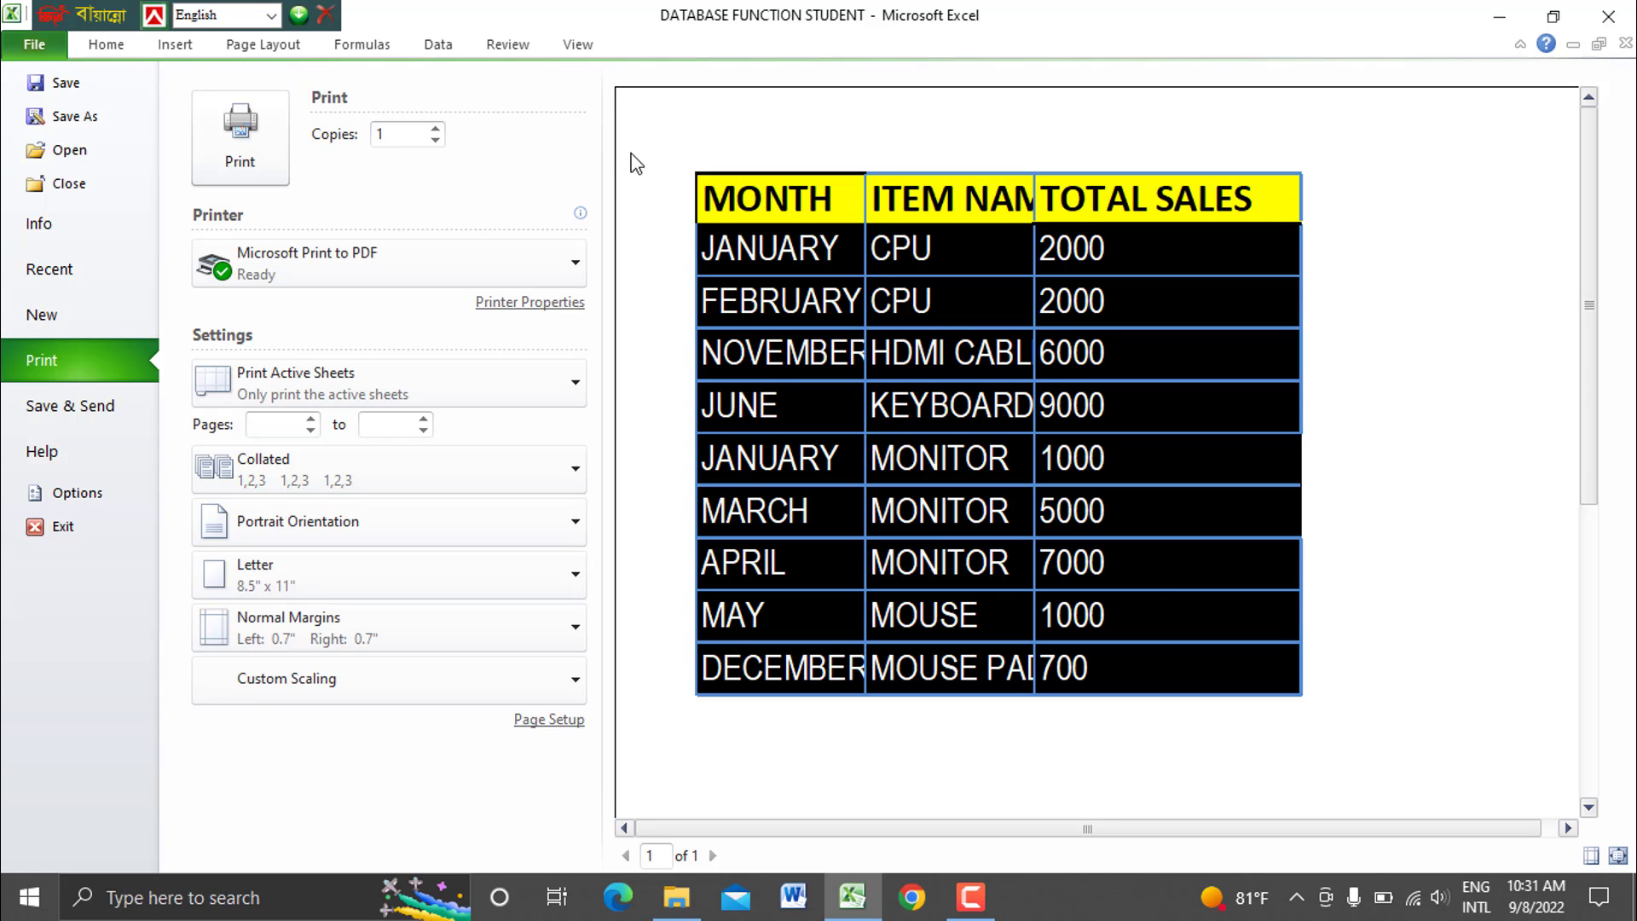
Turn on printing of the row and column headings and check the table in print preview.
{"action": "left_click", "coordinate": [267, 47]}
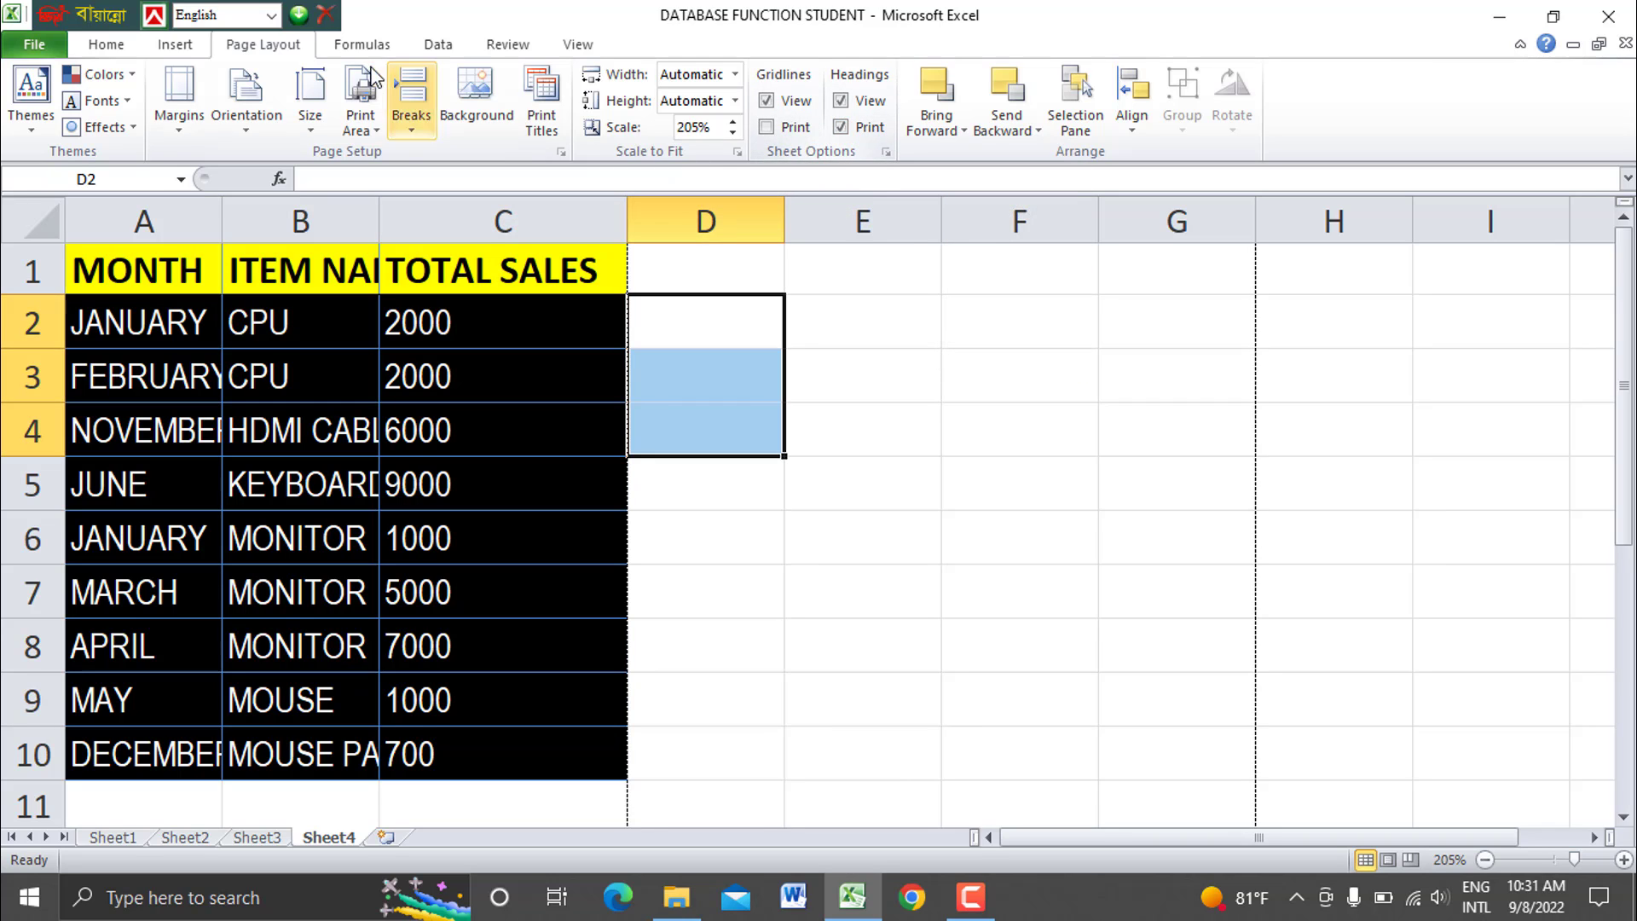
{"action": "left_click", "coordinate": [39, 43]}
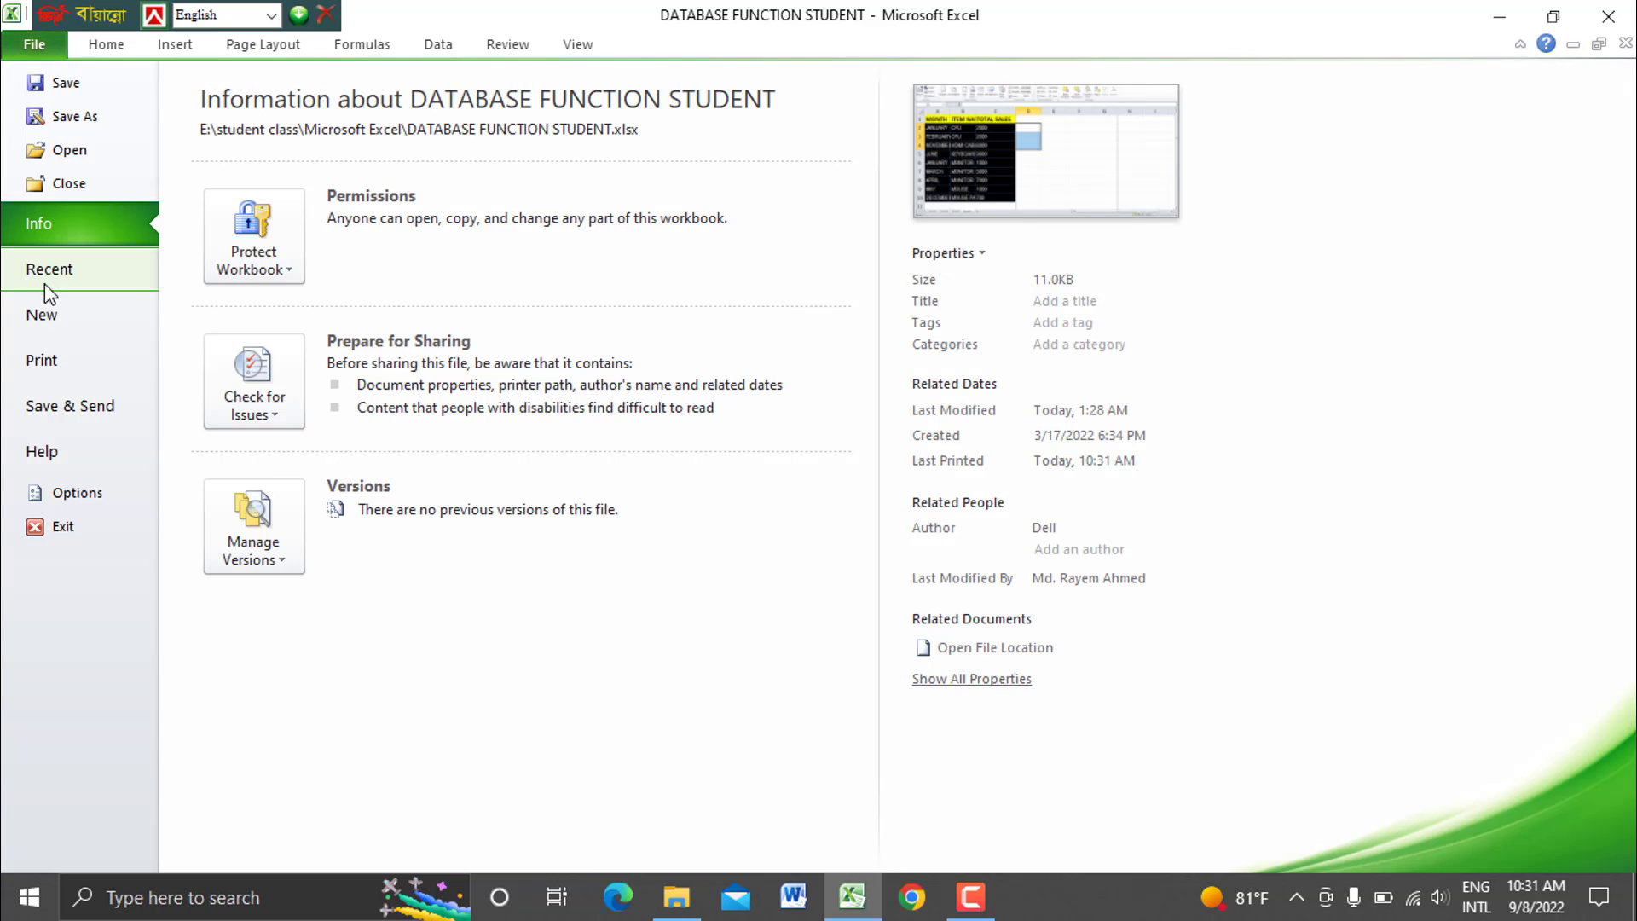
{"action": "left_click", "coordinate": [51, 354]}
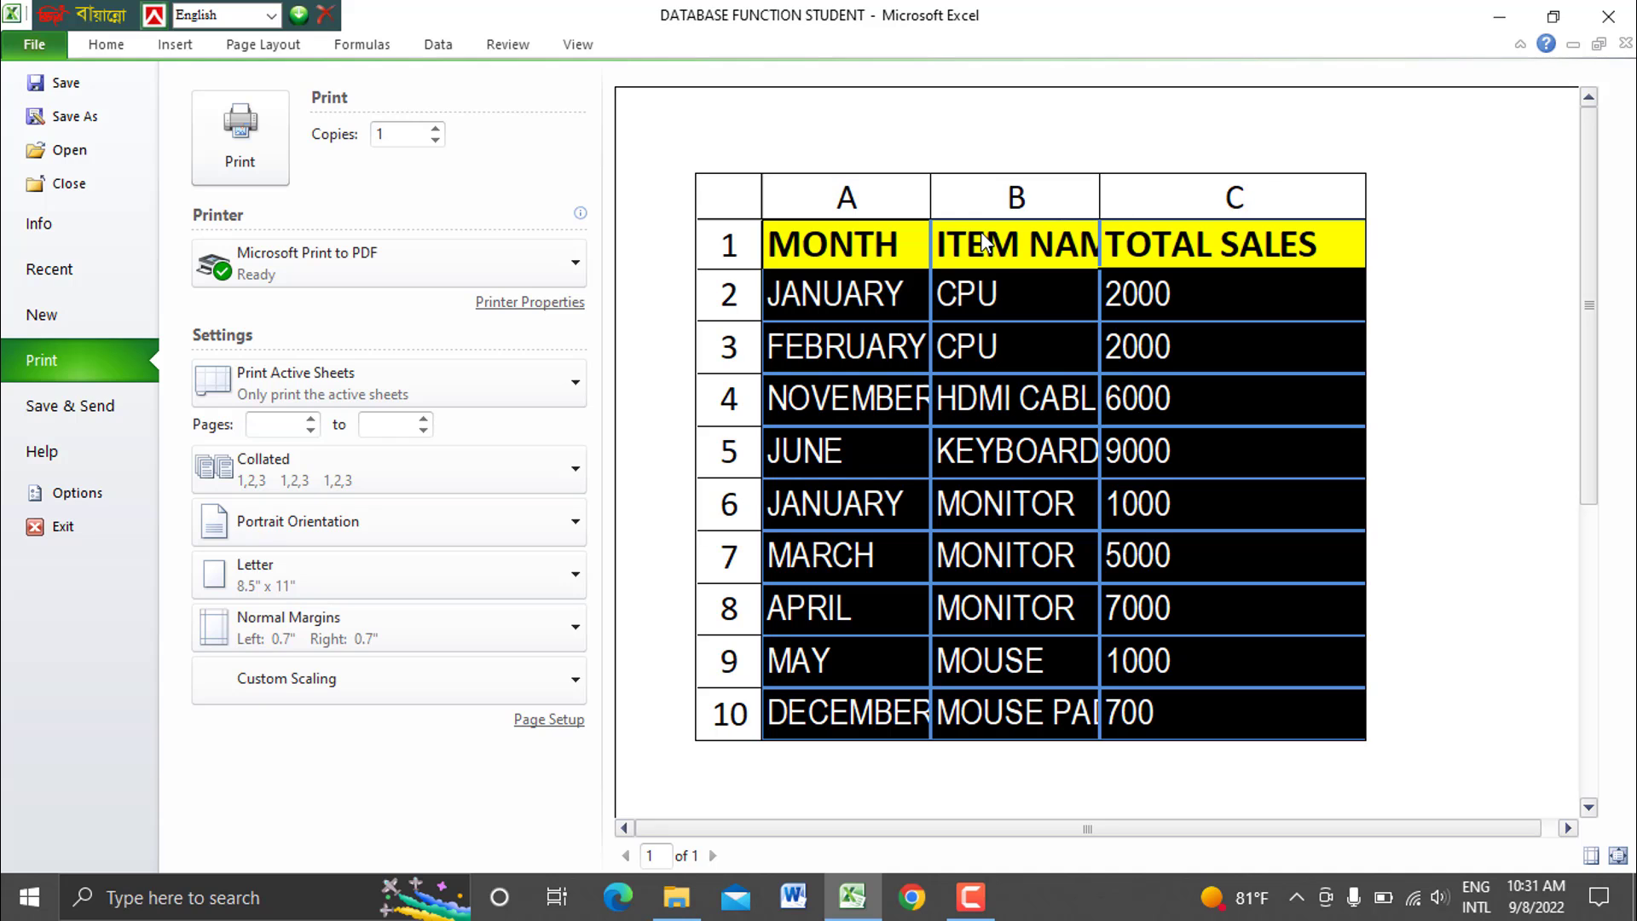
Turn heading printing back off and check the print preview before returning to the sheet.
{"action": "left_click", "coordinate": [248, 47]}
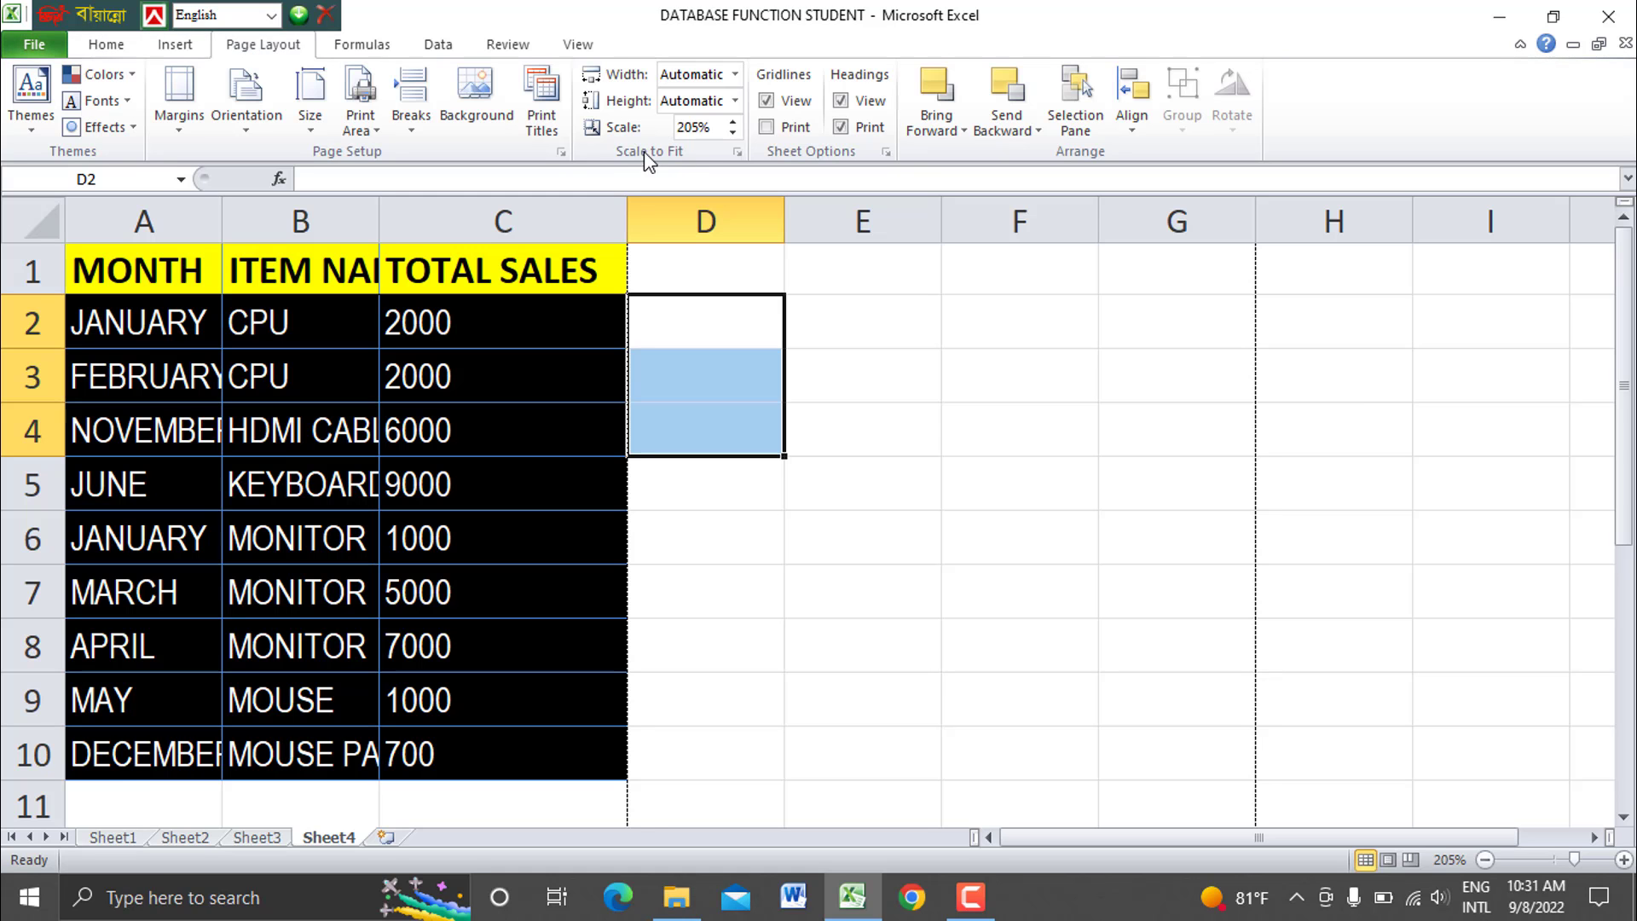
{"action": "left_click", "coordinate": [868, 130]}
{"action": "left_click", "coordinate": [868, 130]}
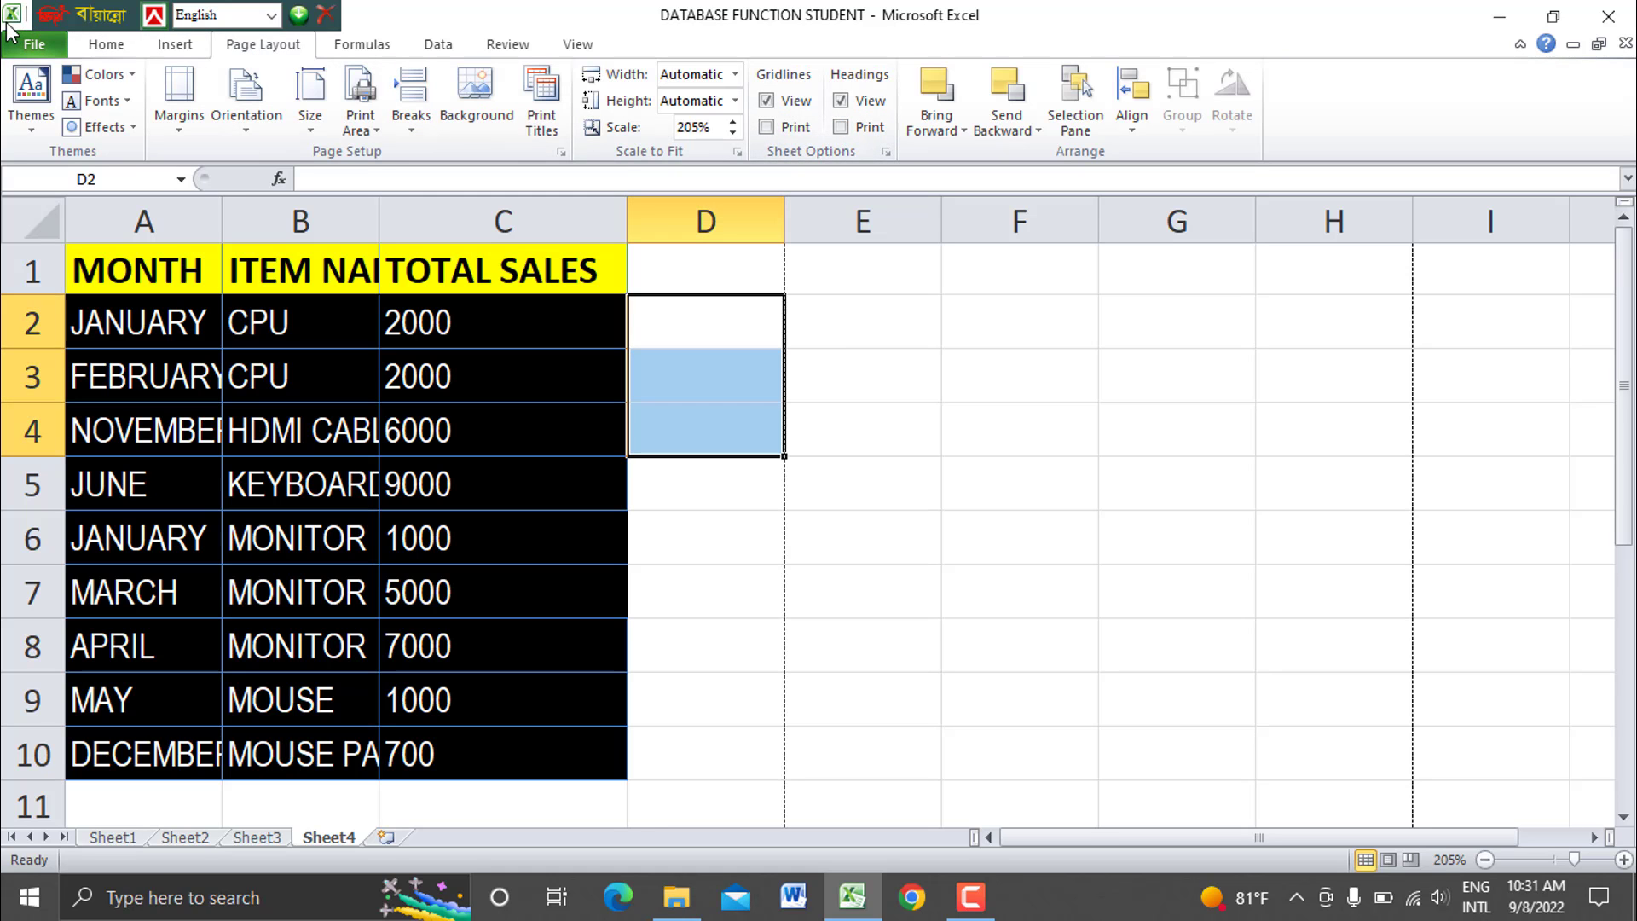
{"action": "left_click", "coordinate": [32, 45]}
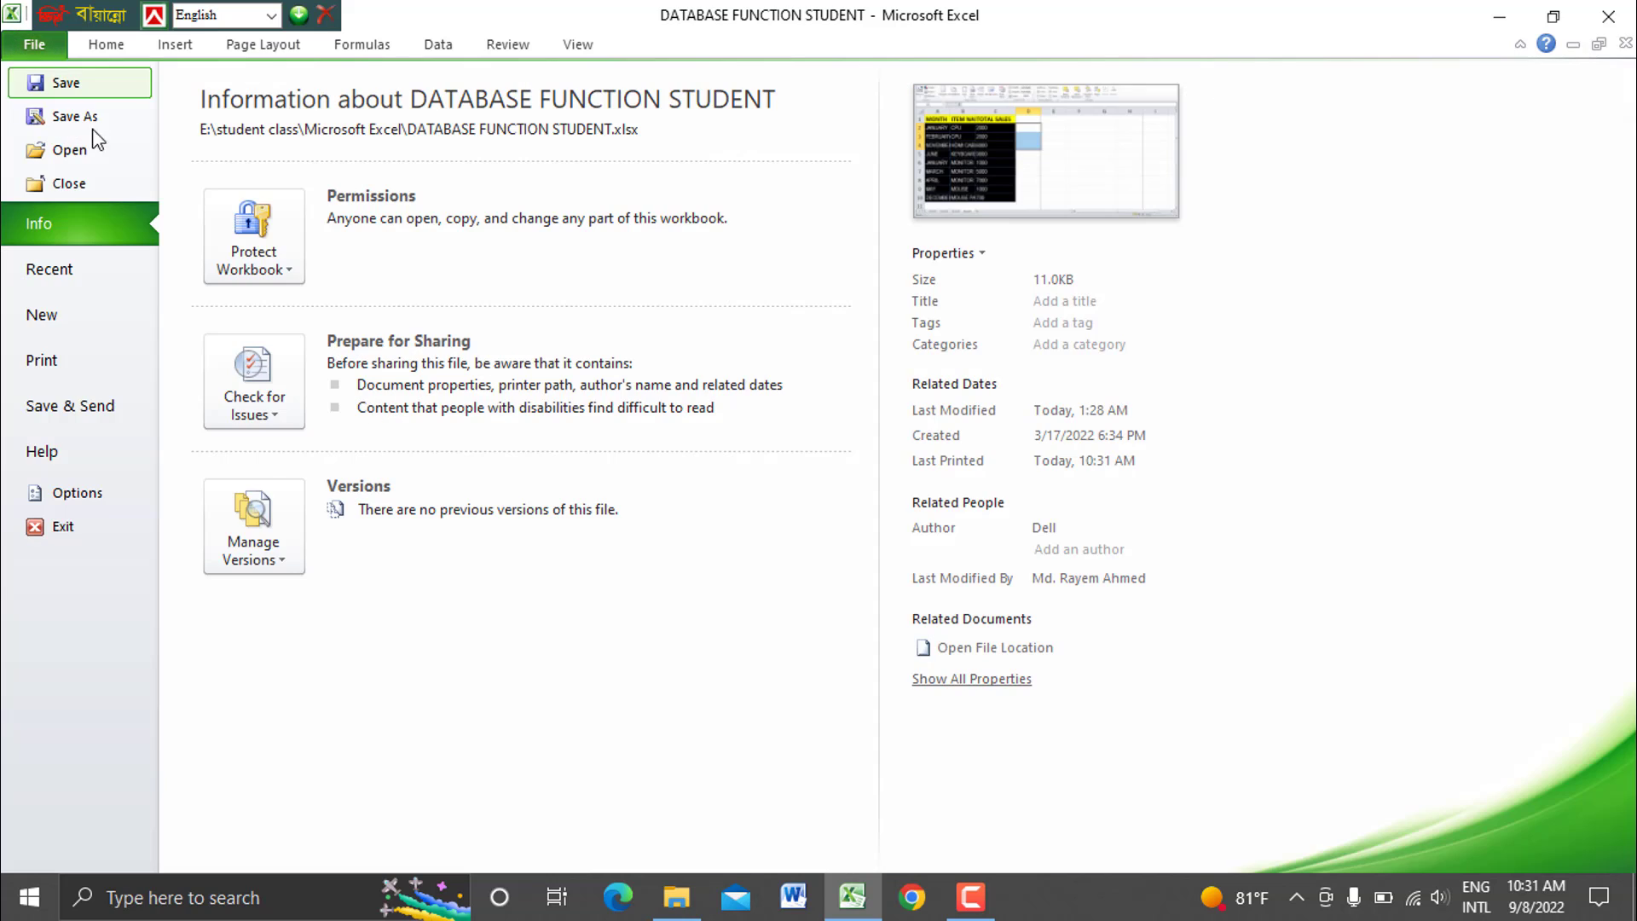
{"action": "left_click", "coordinate": [64, 345]}
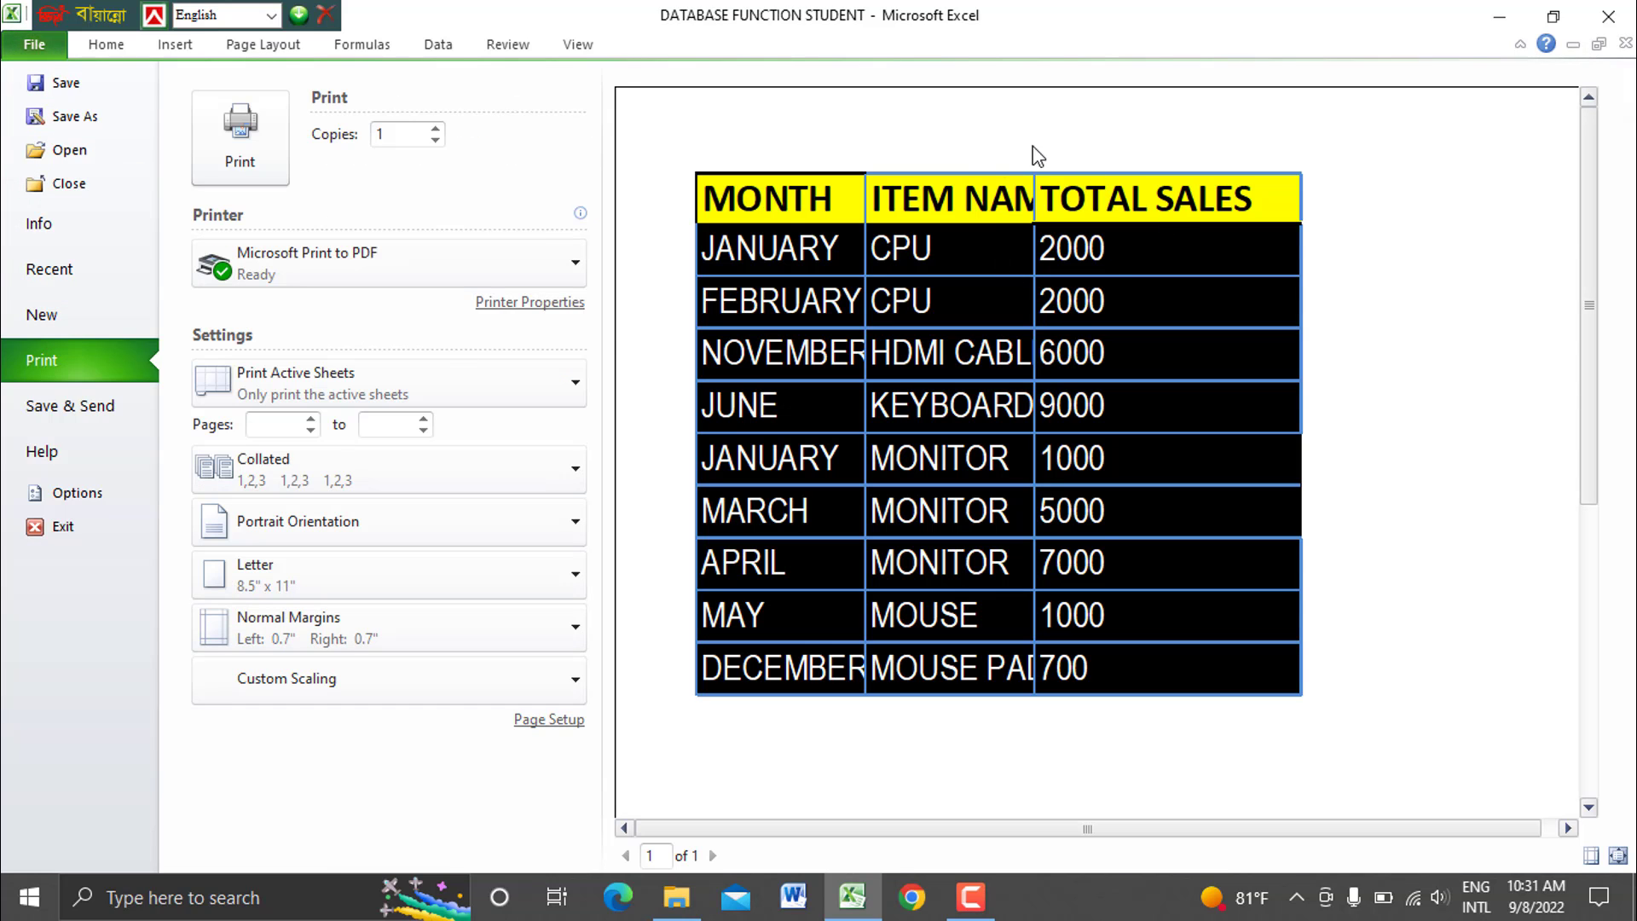
{"action": "left_click", "coordinate": [281, 42]}
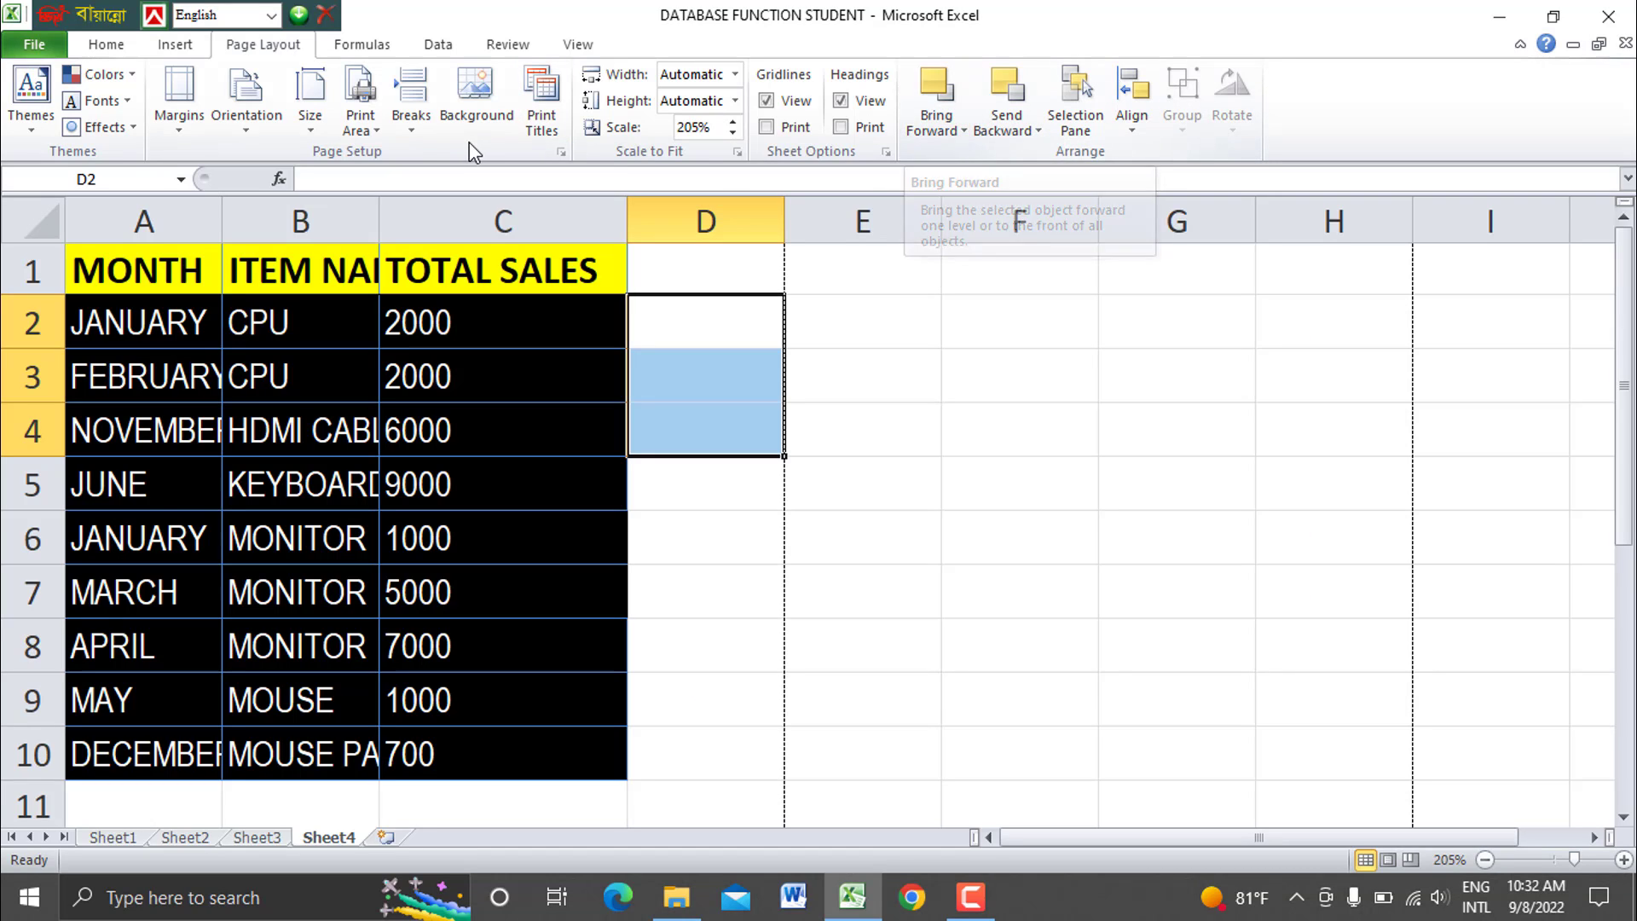
Draw a rectangle about 1.03" high and 1.49" wide over columns E to G, beside the sales table.
{"action": "left_click", "coordinate": [181, 46]}
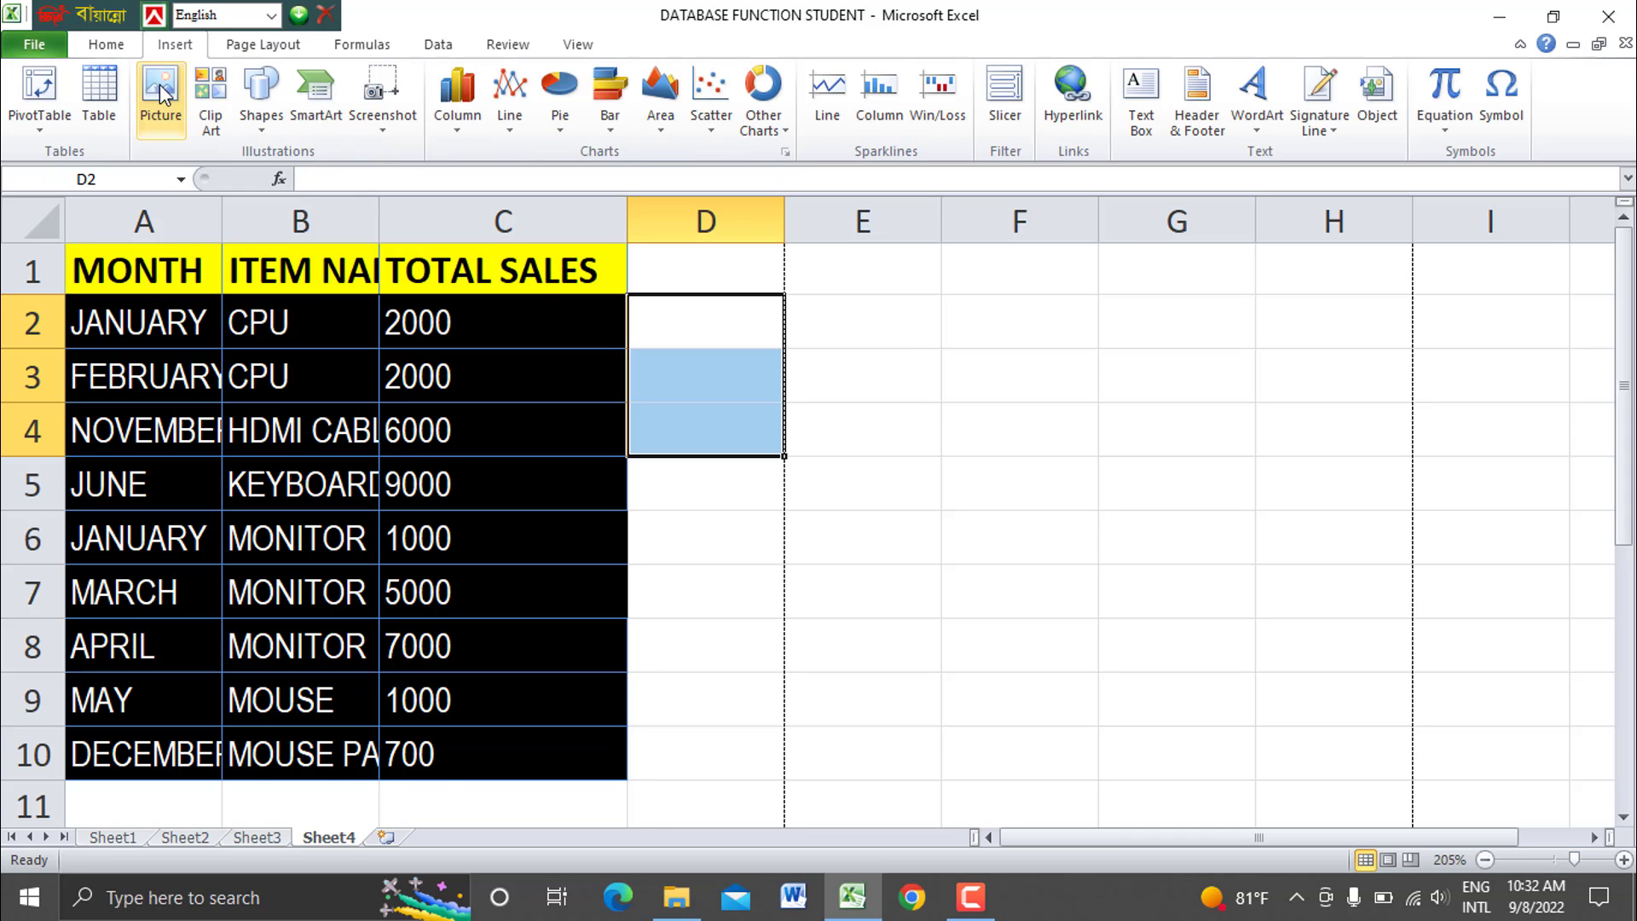
{"action": "left_click", "coordinate": [263, 98]}
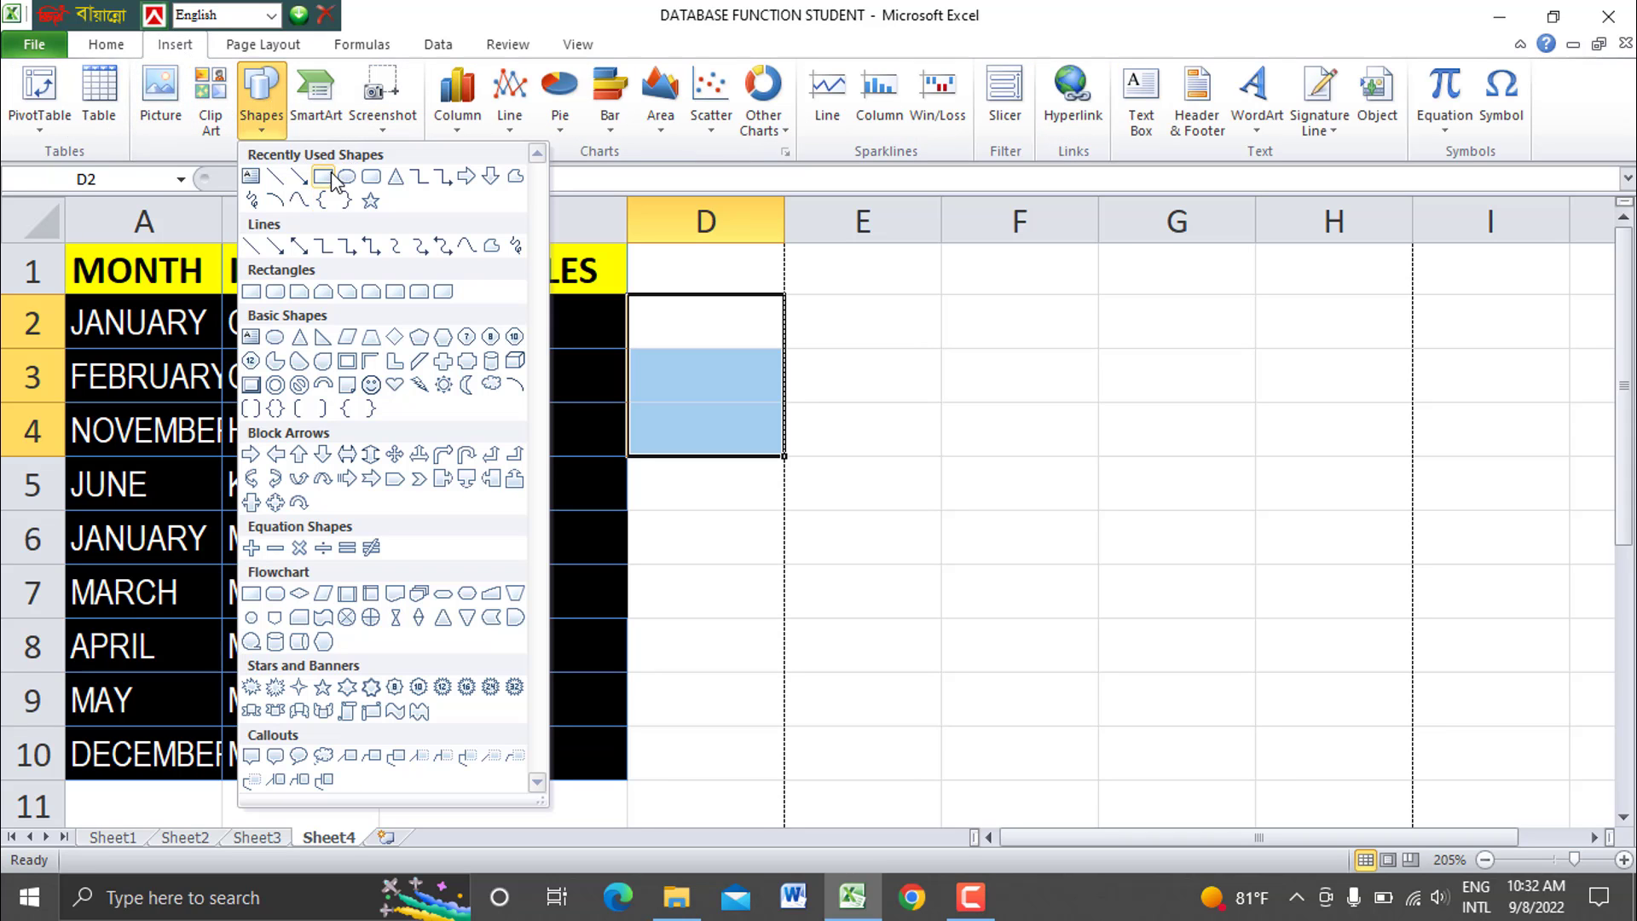
{"action": "left_click", "coordinate": [755, 350]}
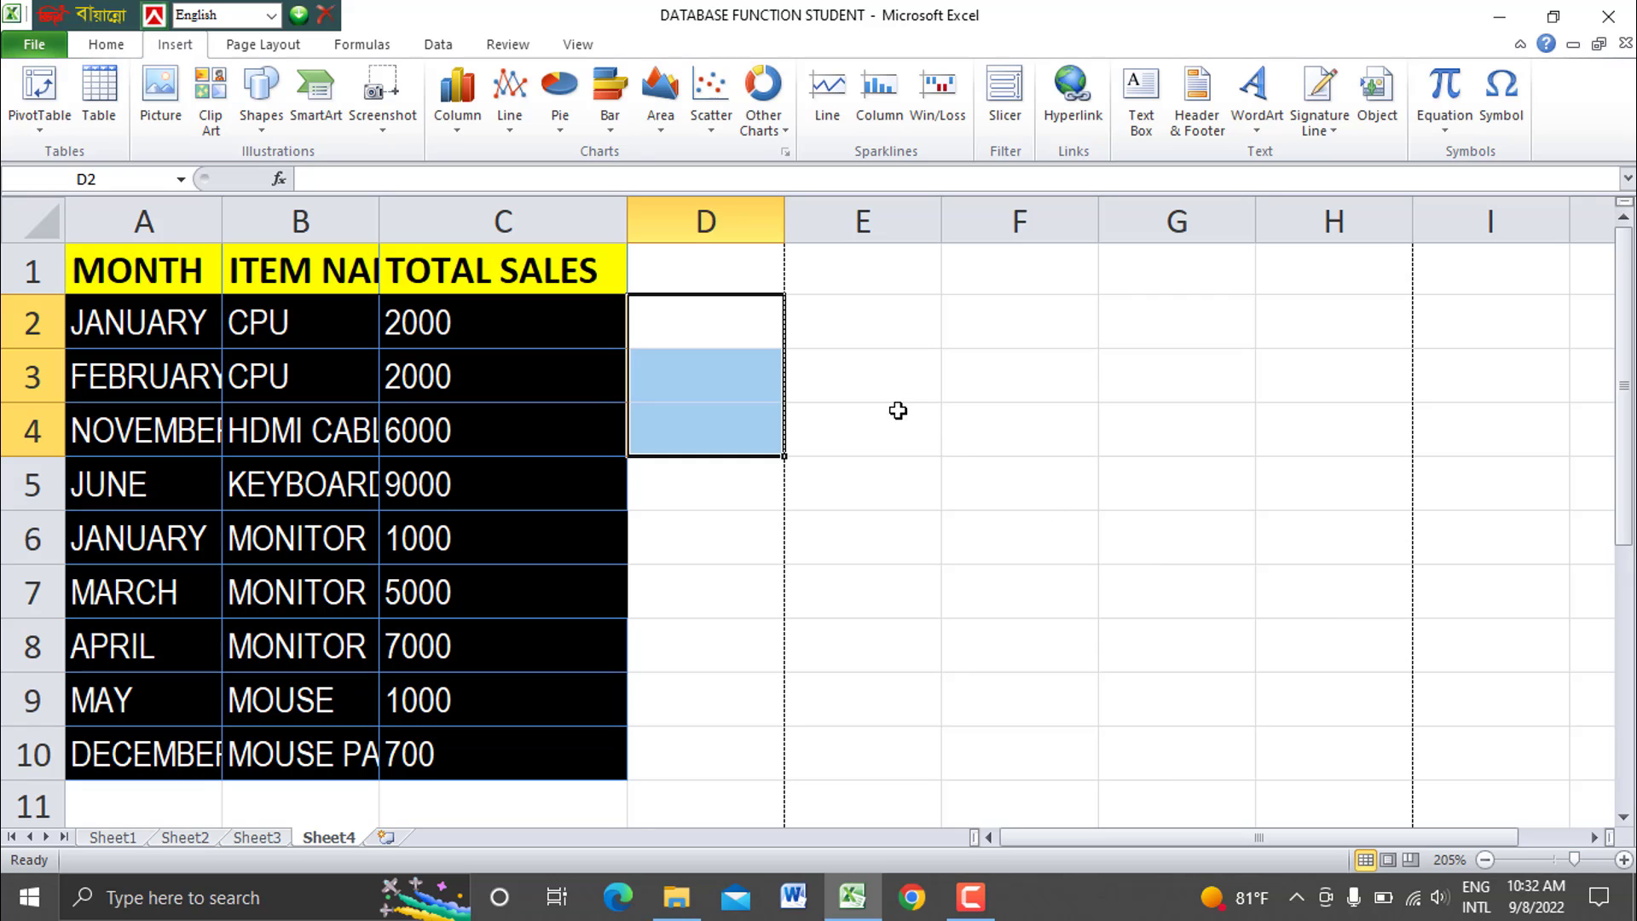
{"action": "left_click_drag", "start_coordinate": [896, 410], "coordinate": [1265, 604]}
{"action": "left_click", "coordinate": [262, 96]}
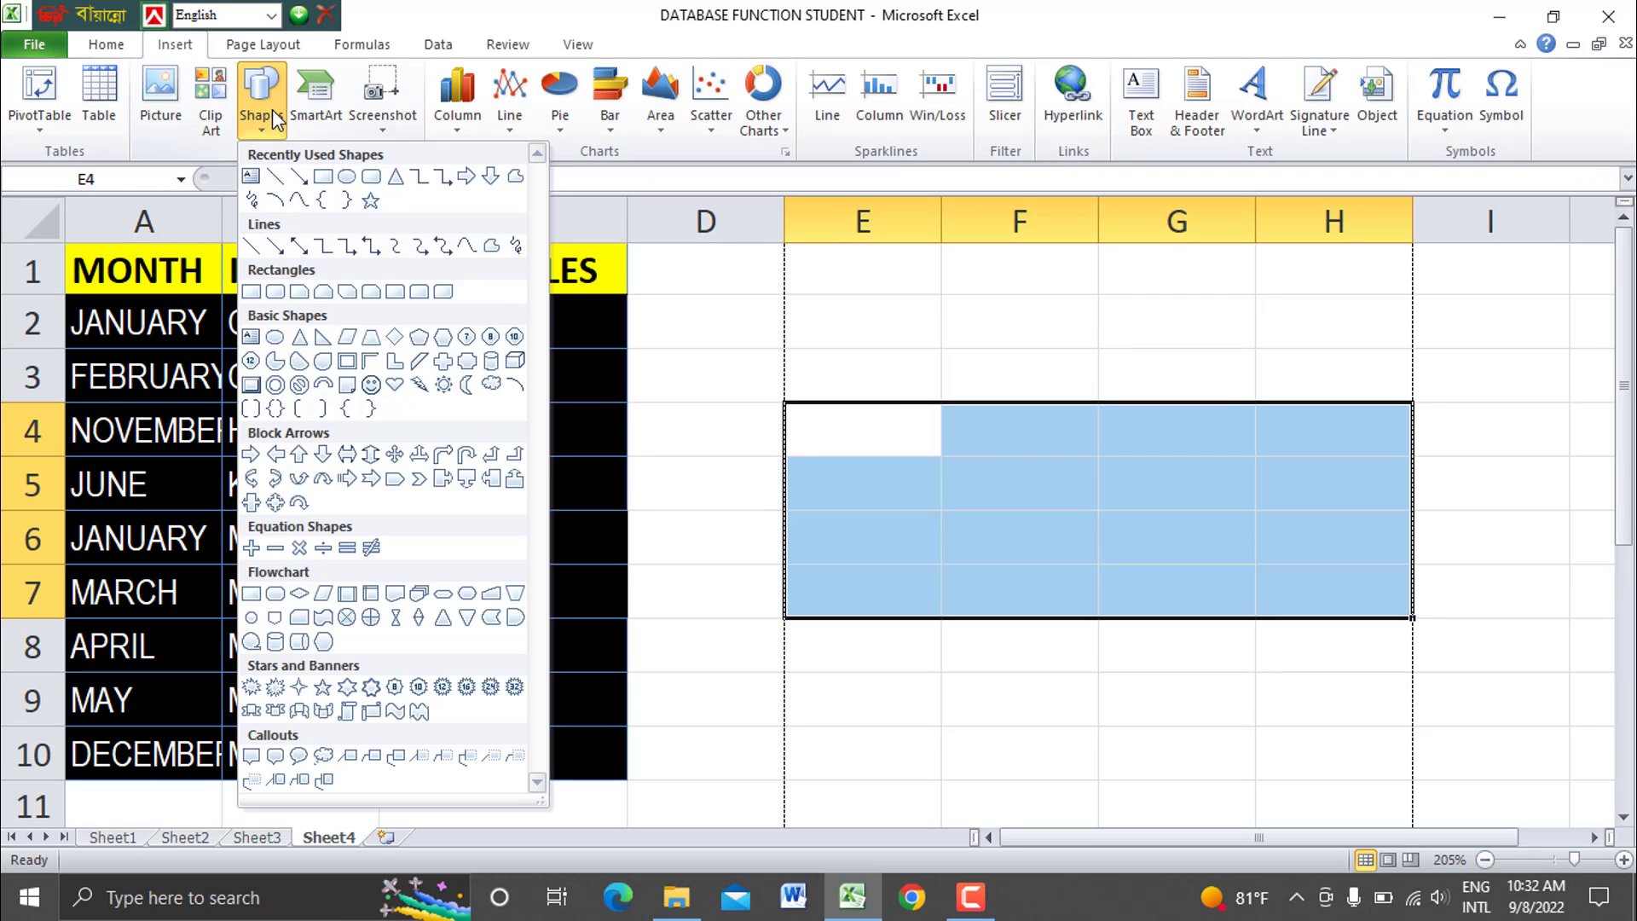
{"action": "left_click", "coordinate": [323, 176]}
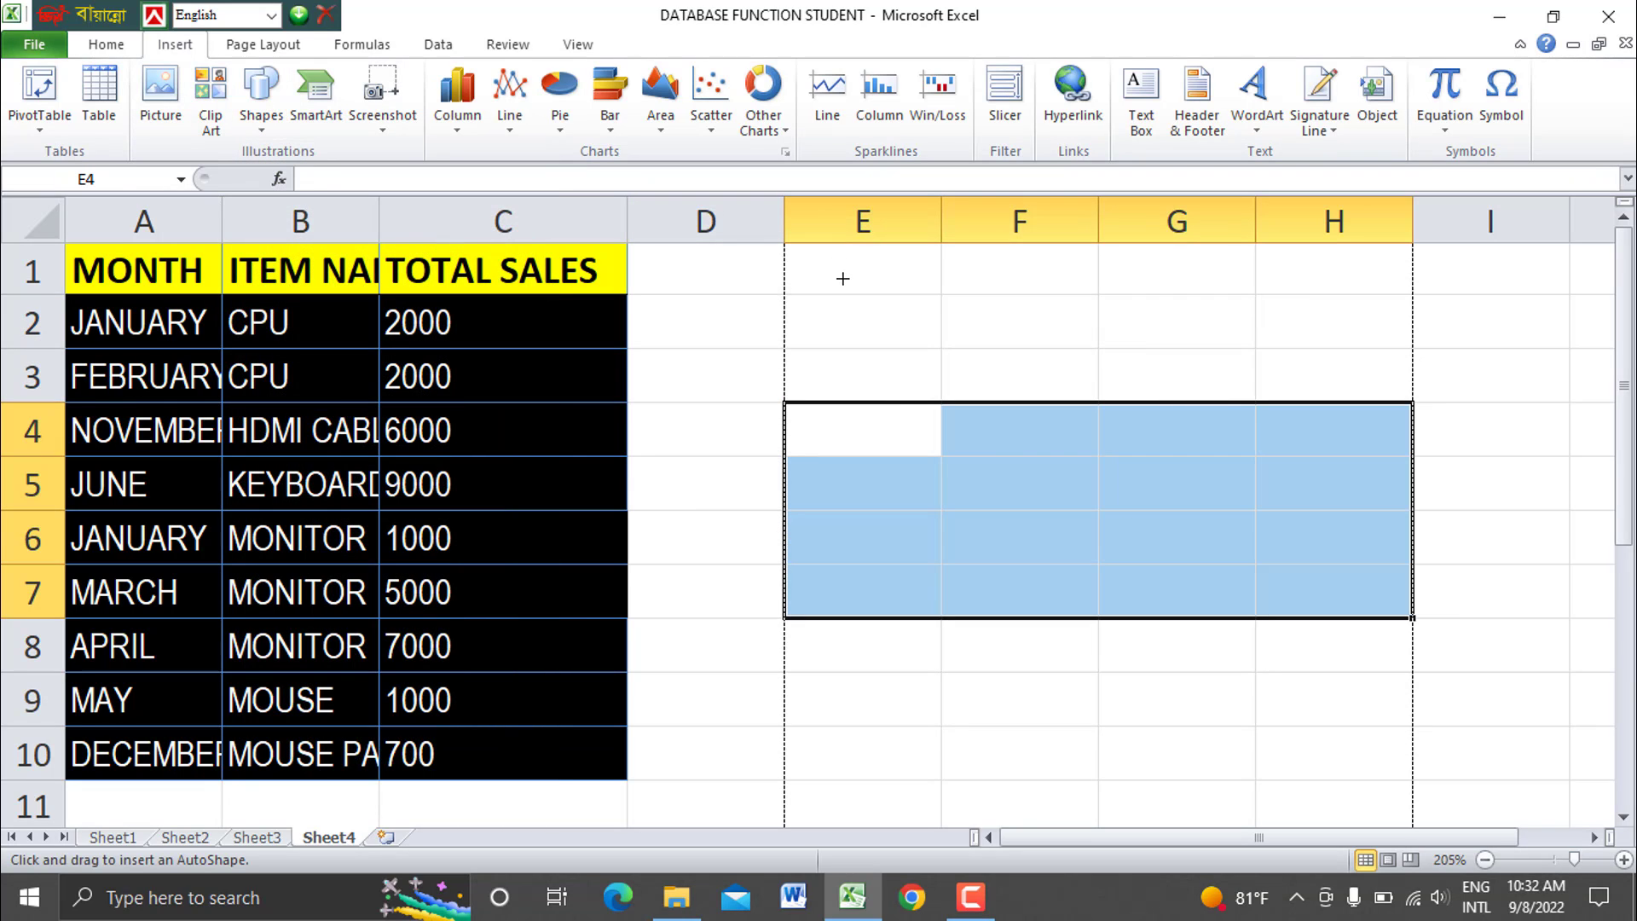
{"action": "left_click_drag", "start_coordinate": [843, 278], "coordinate": [1196, 521]}
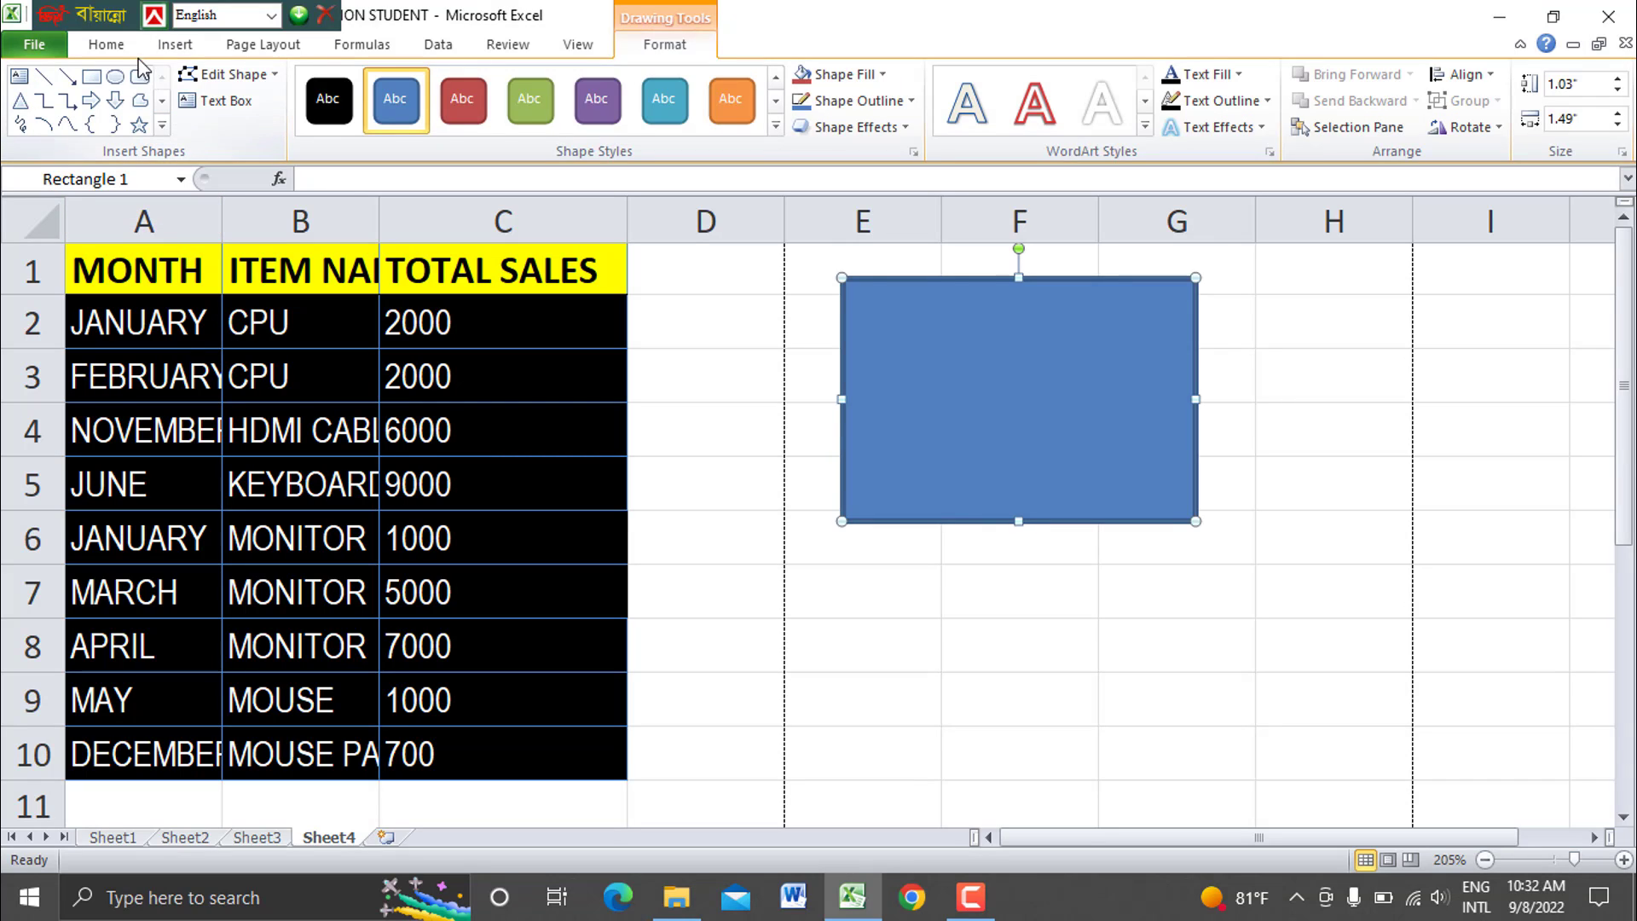
Draw a down arrow about 0.67" high and 1.11" wide overlapping the rectangle's upper-left part, and apply the black shape style.
{"action": "left_click", "coordinate": [116, 100]}
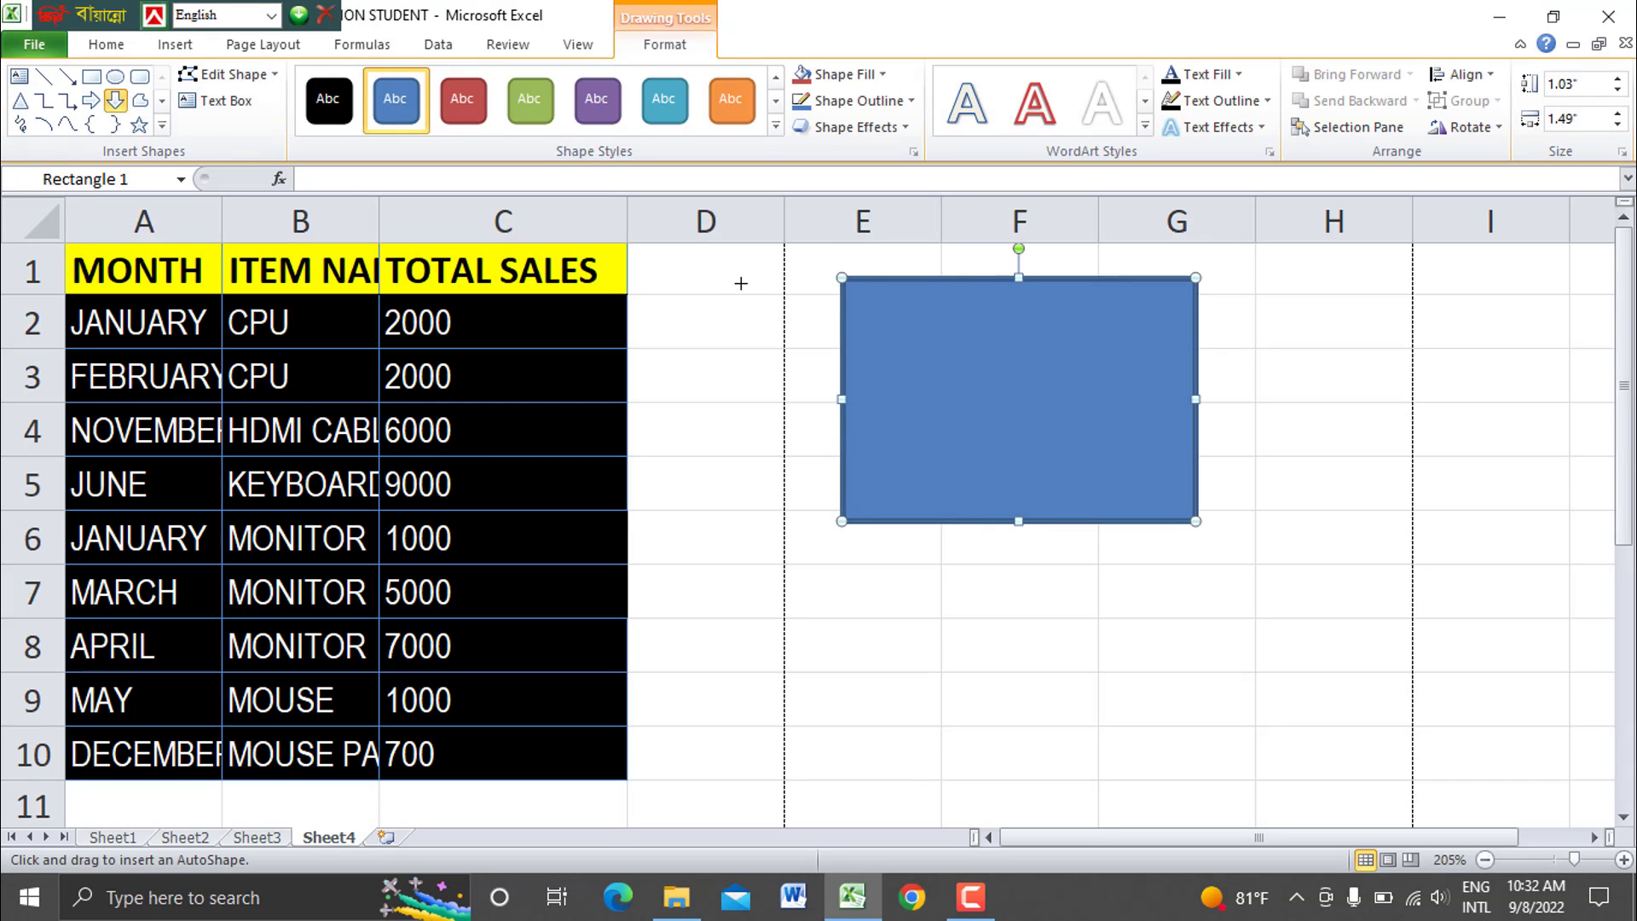
{"action": "left_click_drag", "start_coordinate": [741, 283], "coordinate": [1003, 442]}
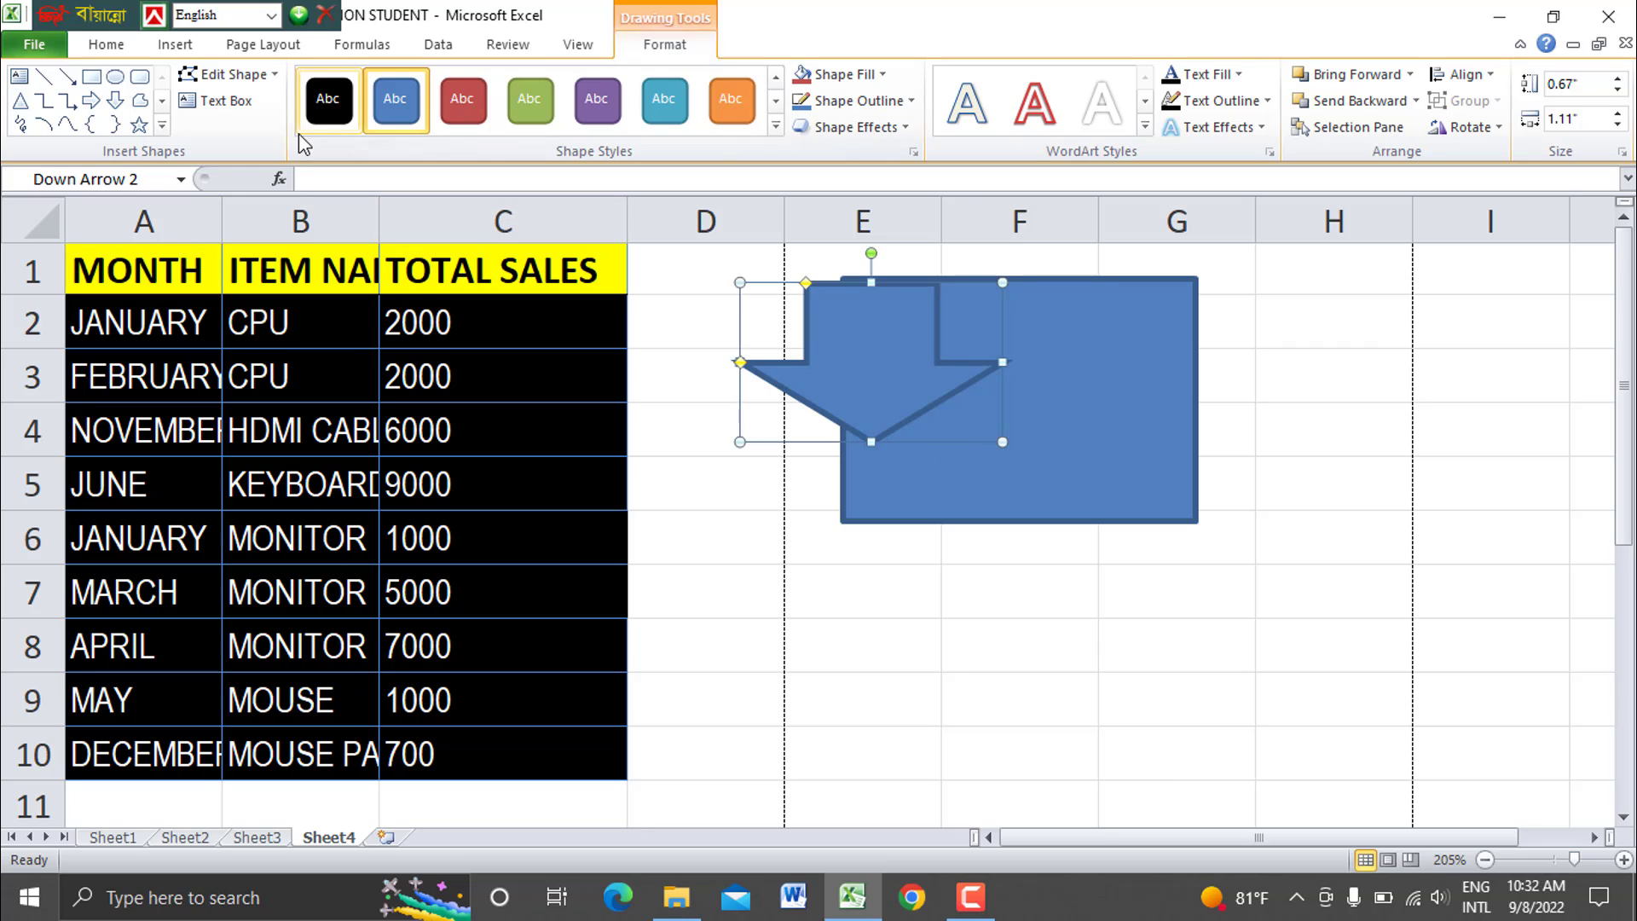
{"action": "left_click", "coordinate": [328, 99]}
{"action": "left_click", "coordinate": [1334, 335]}
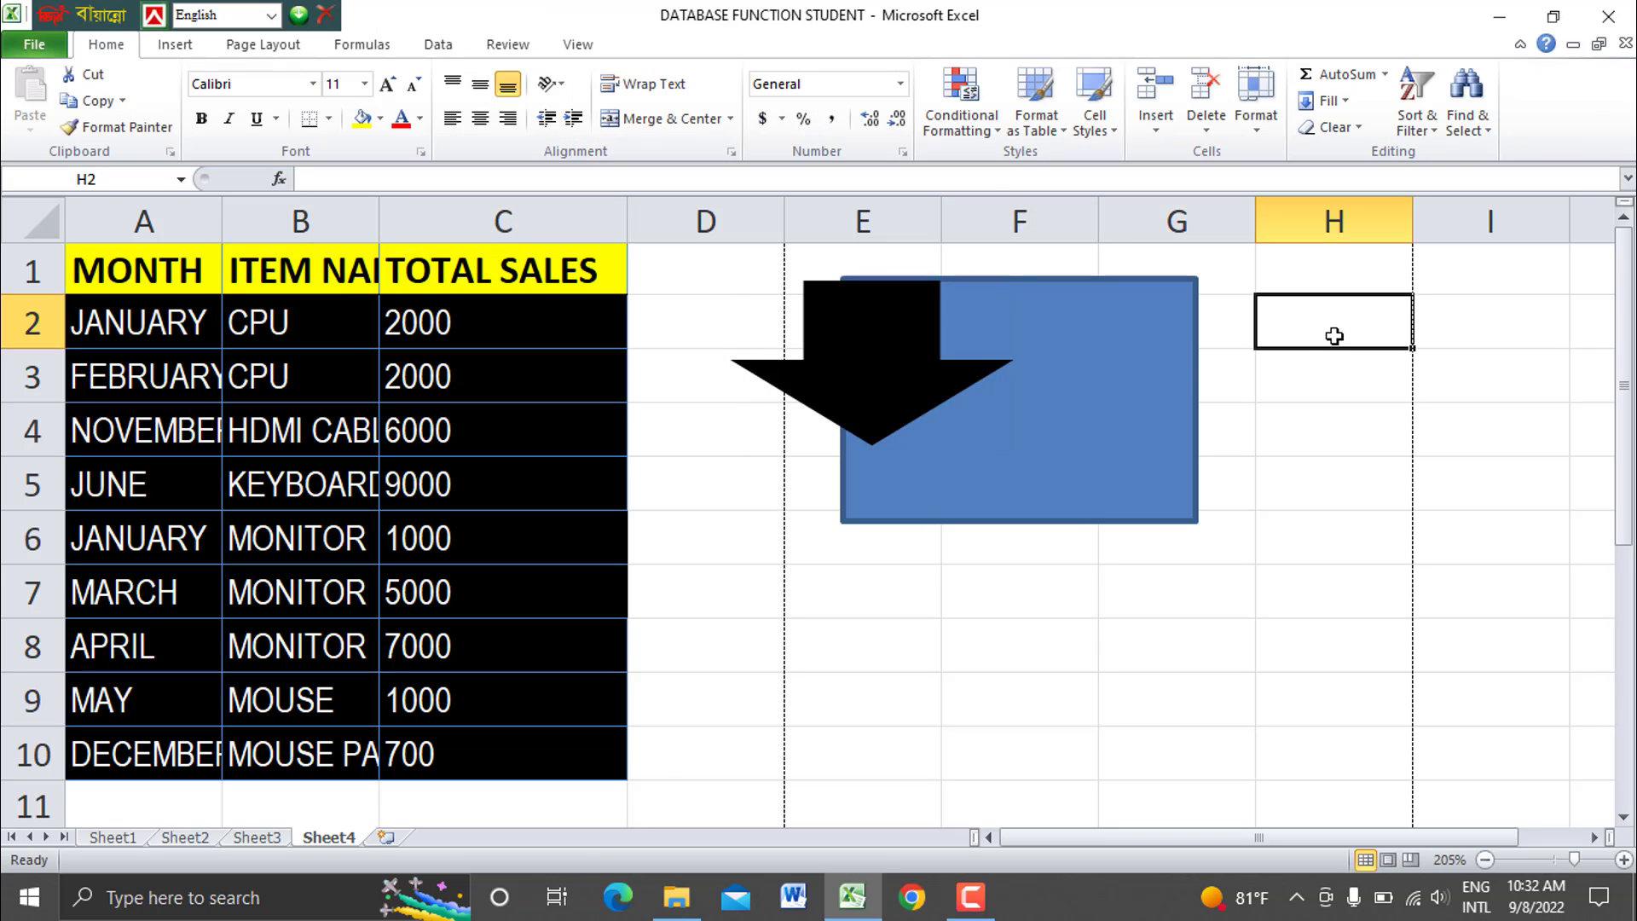
Bring the blue rectangle to the front of the black arrow.
{"action": "left_click", "coordinate": [1083, 395]}
{"action": "left_click", "coordinate": [881, 381]}
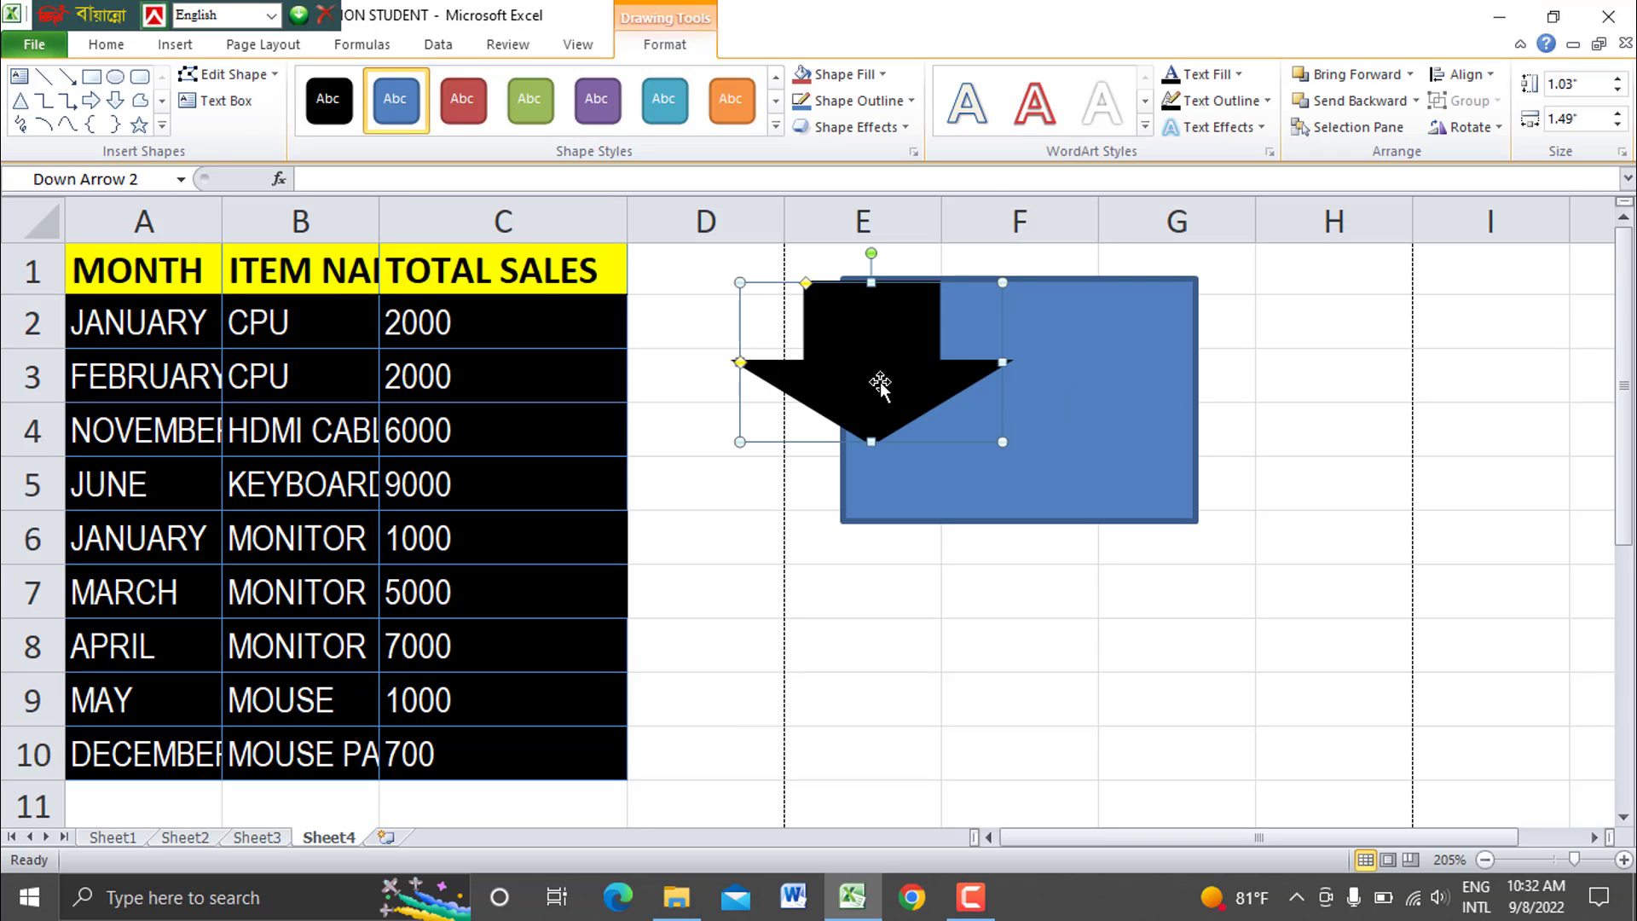
{"action": "left_click", "coordinate": [1062, 383]}
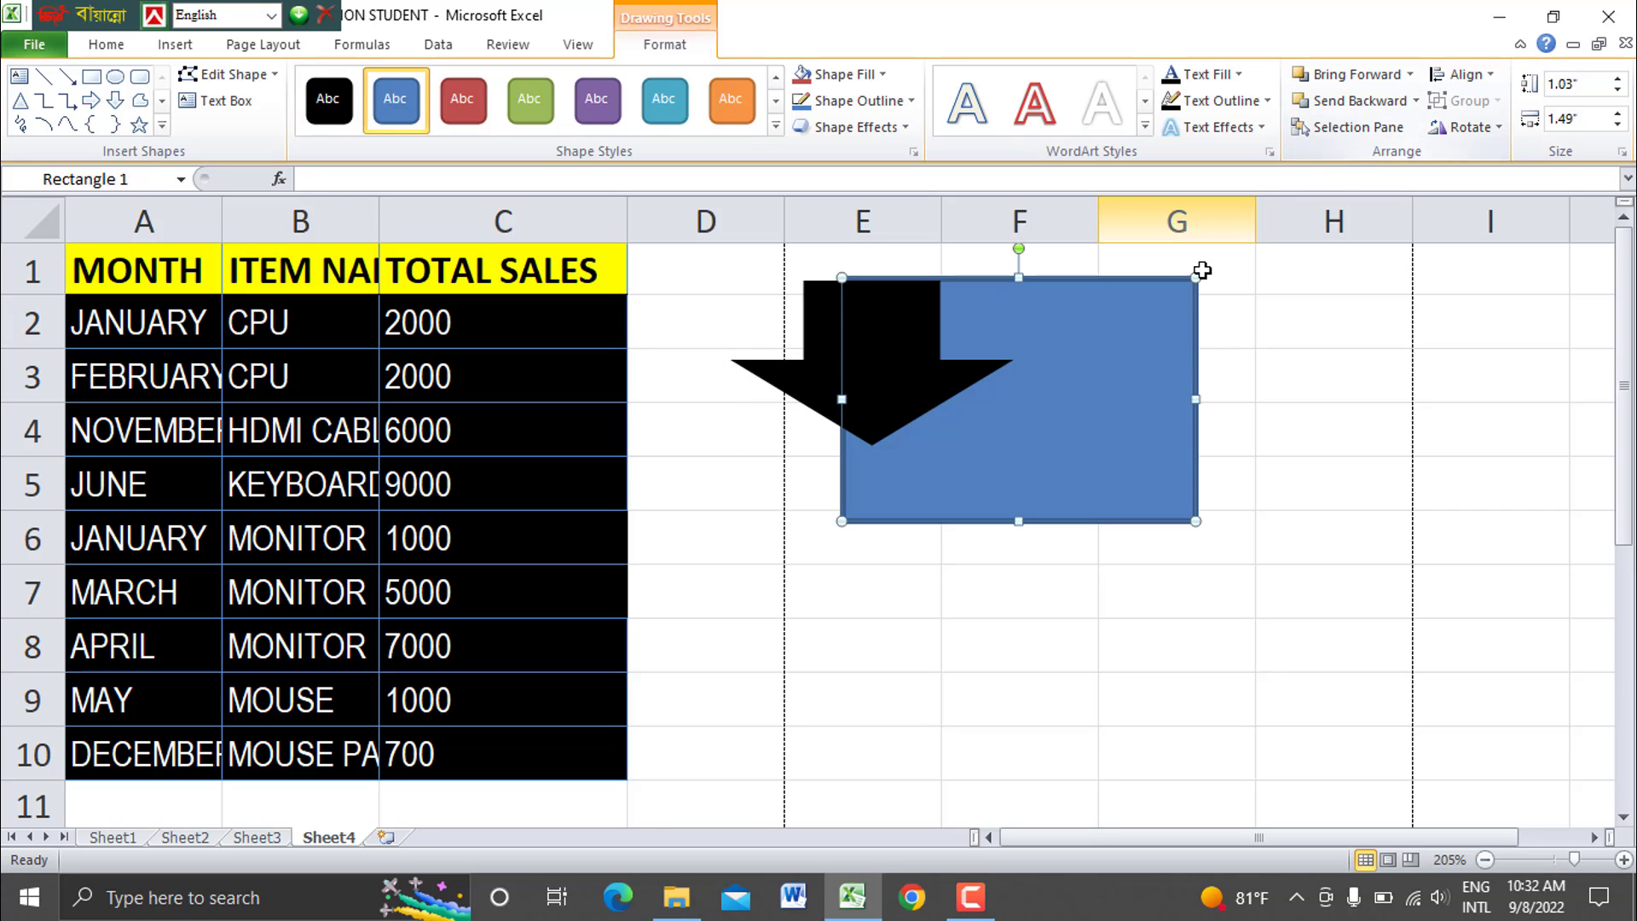
{"action": "right_click", "coordinate": [1171, 327]}
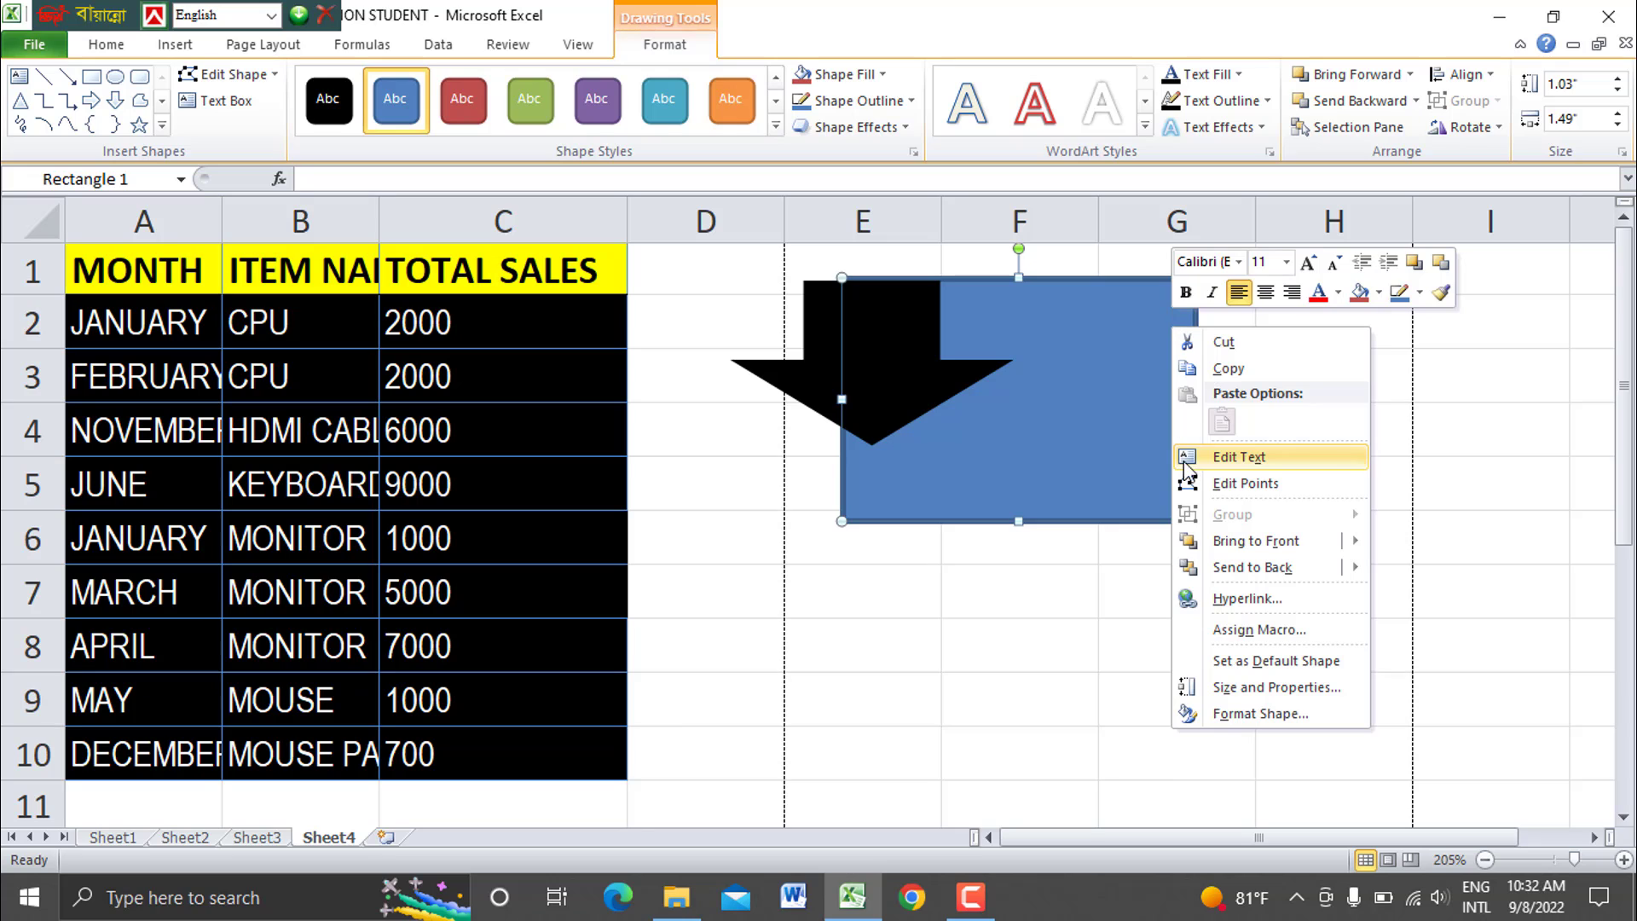
{"action": "left_click", "coordinate": [1237, 543]}
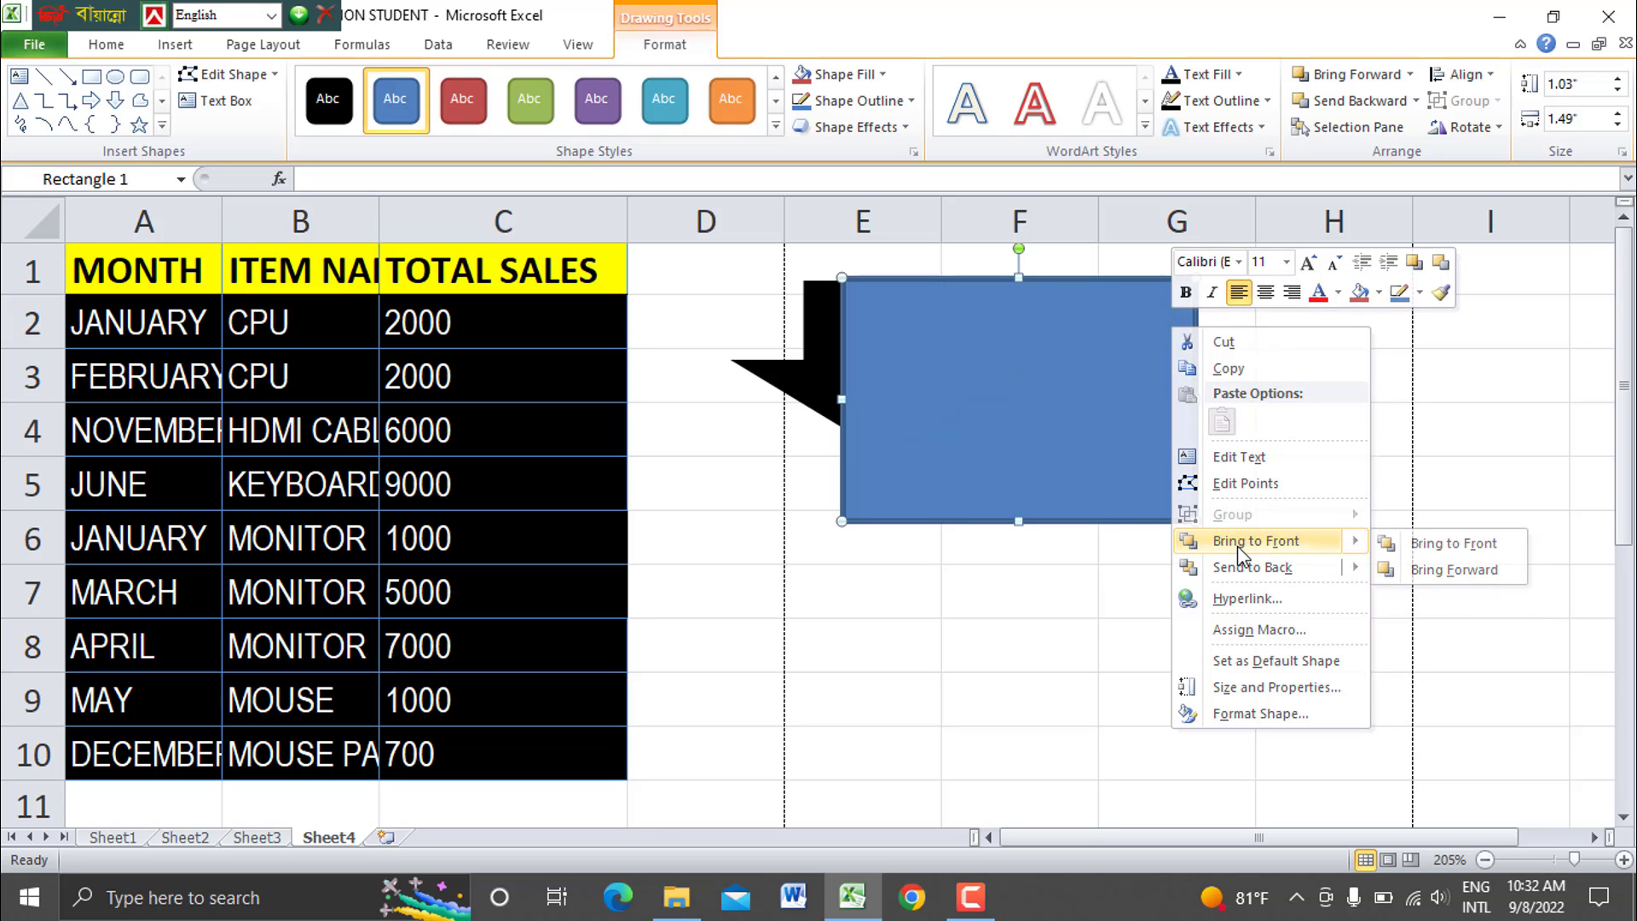
Bring the black arrow to the front of the blue rectangle.
{"action": "left_click", "coordinate": [821, 382]}
{"action": "right_click", "coordinate": [820, 382]}
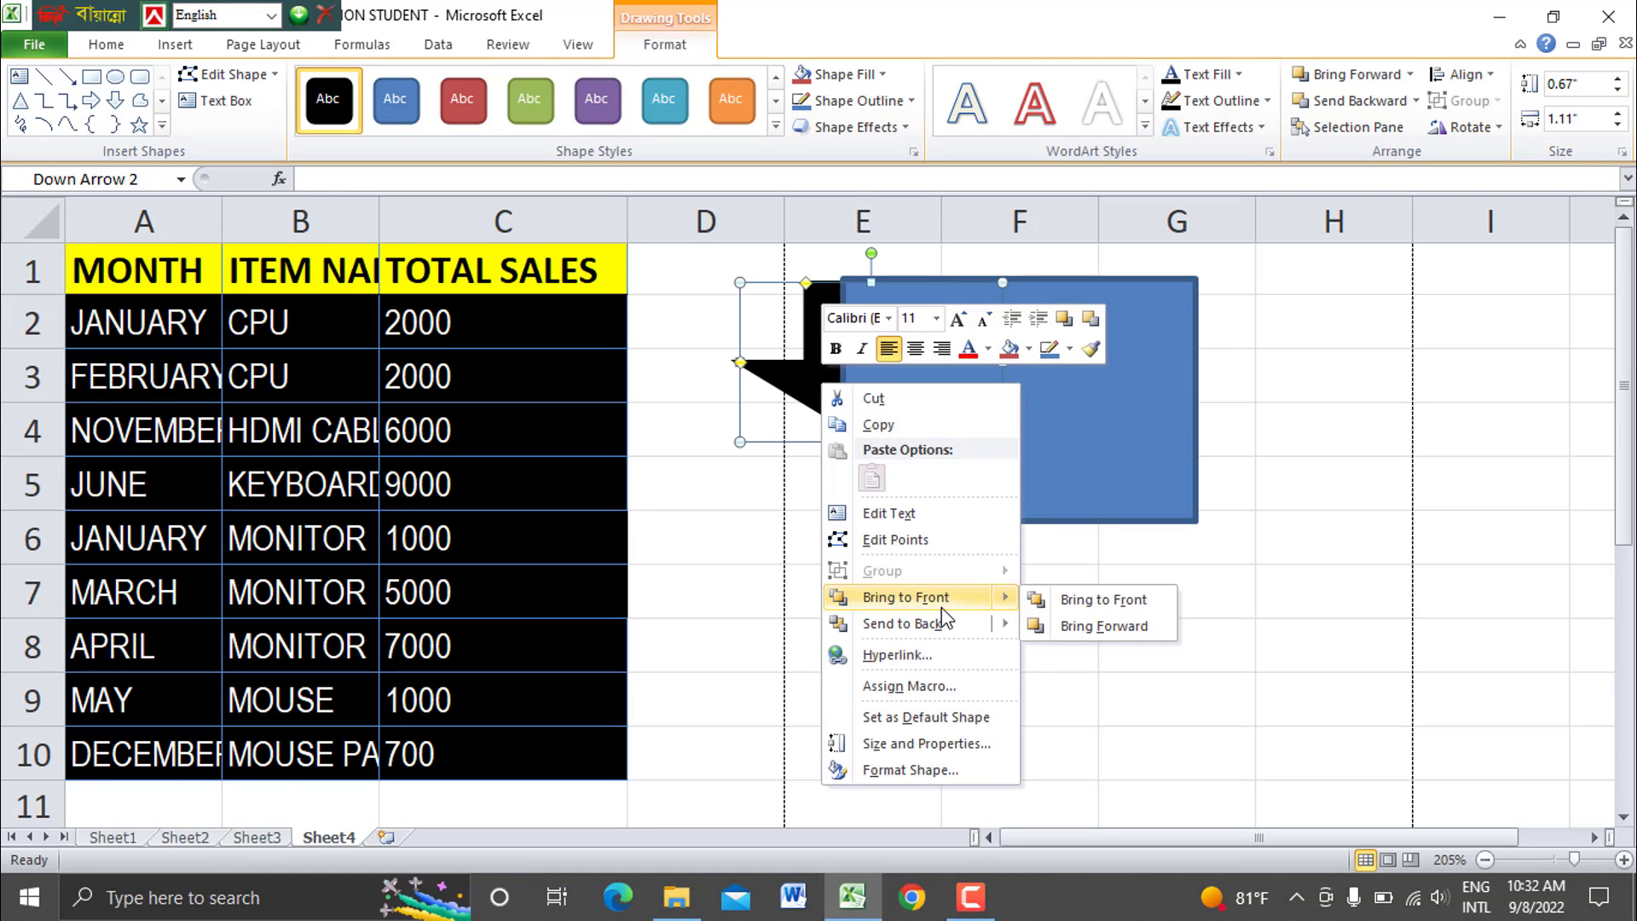
{"action": "left_click", "coordinate": [941, 606]}
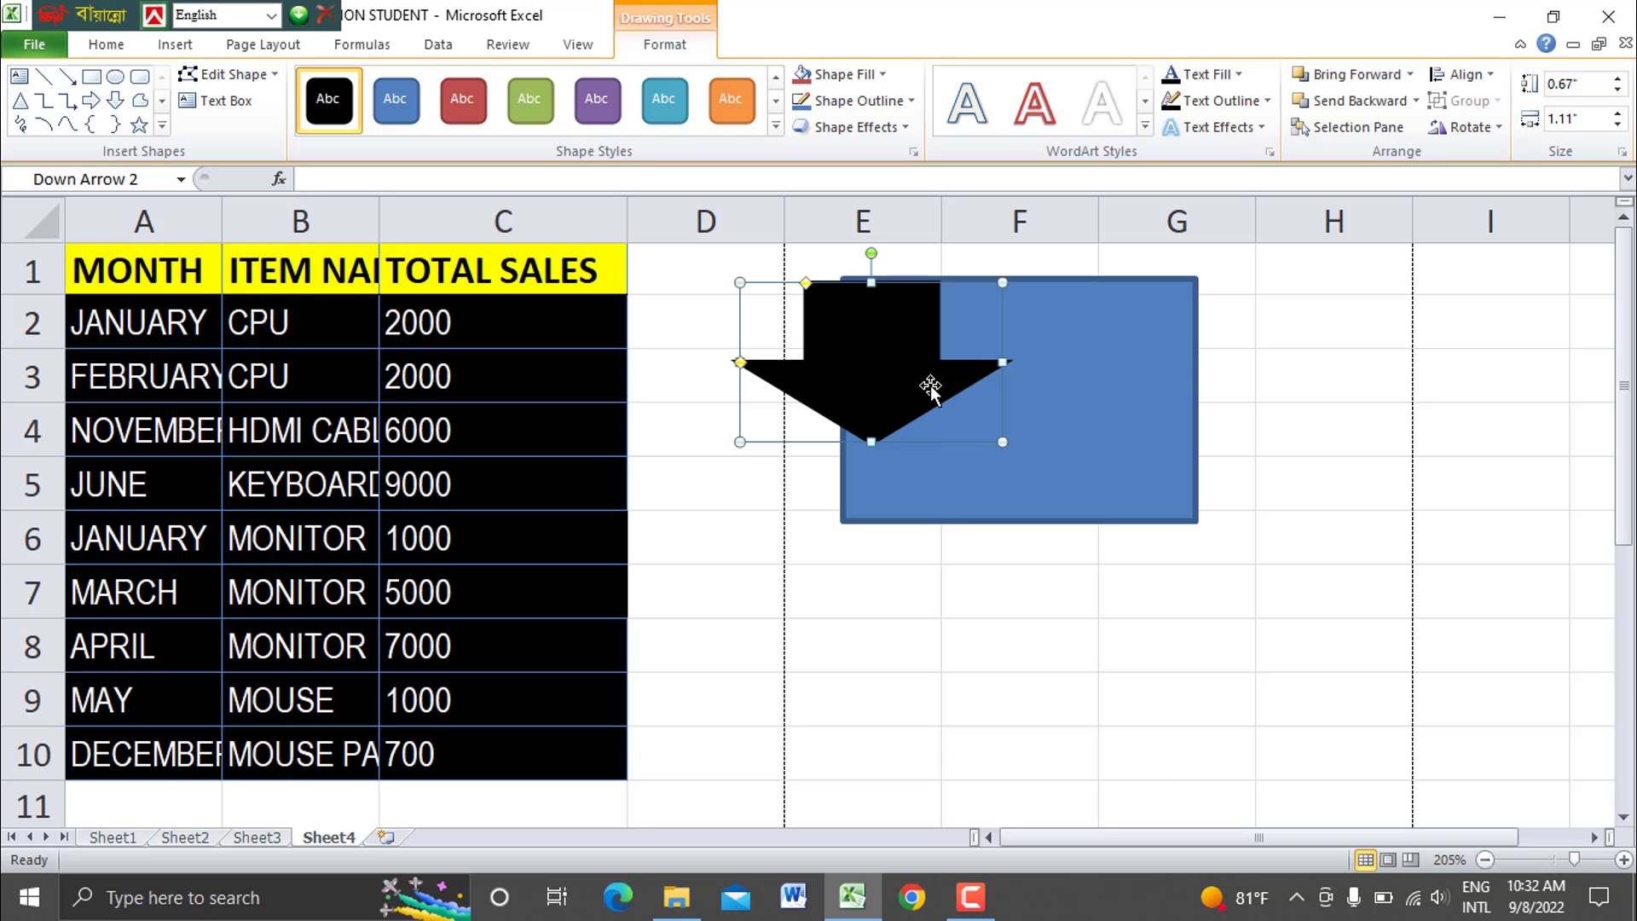
Send the black arrow to the back, behind the blue rectangle.
{"action": "right_click", "coordinate": [929, 388]}
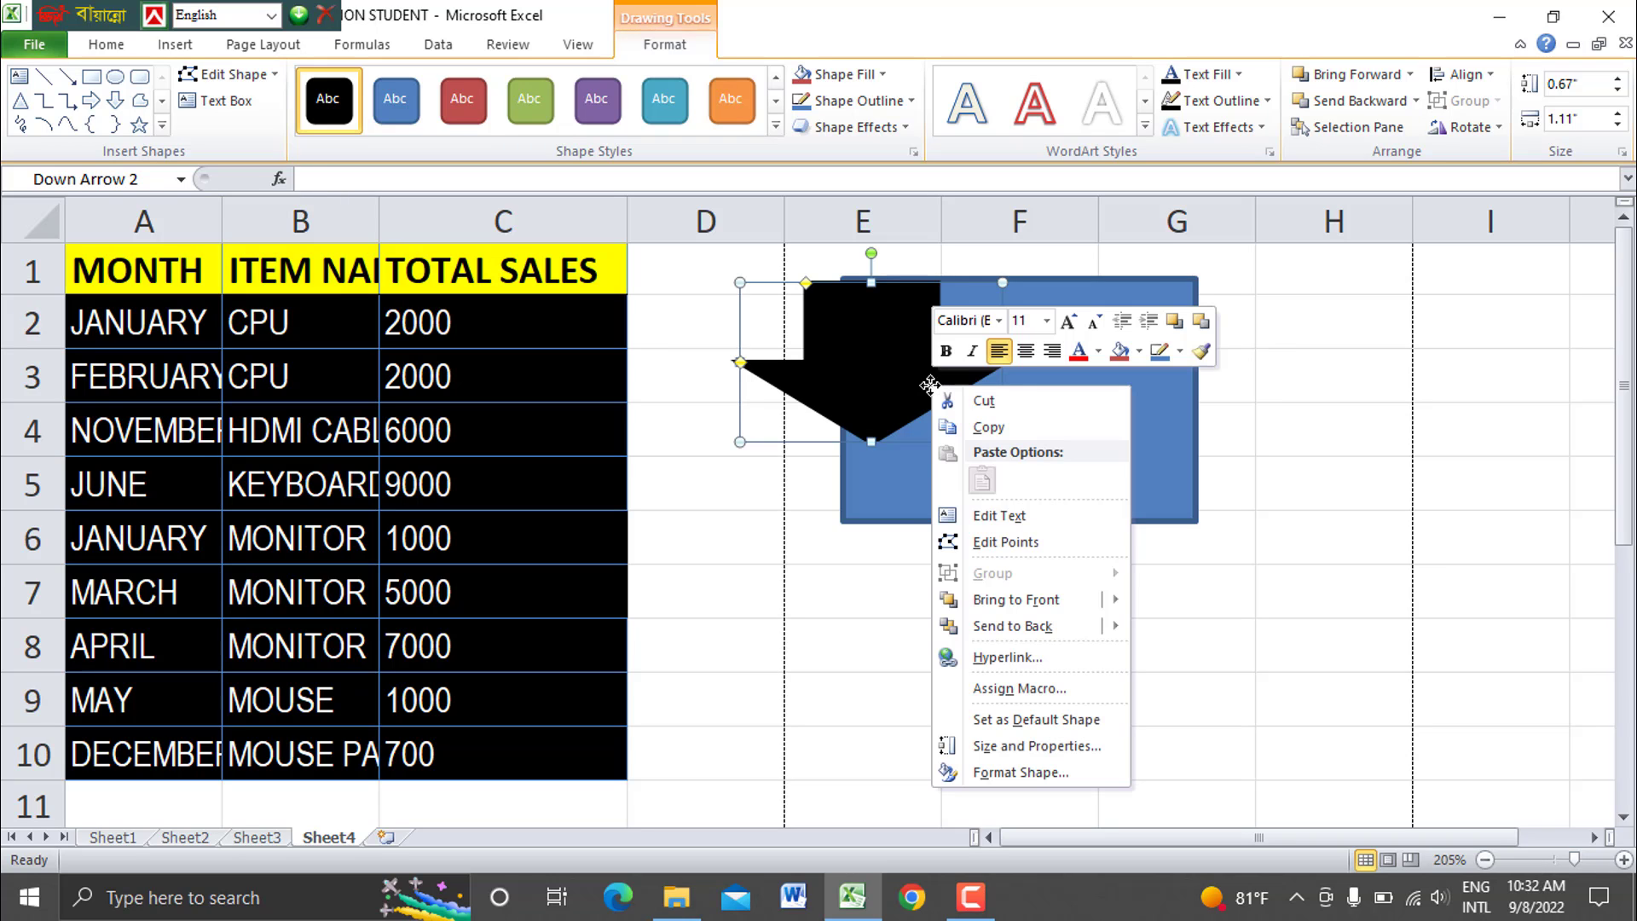
{"action": "left_click", "coordinate": [1014, 628]}
{"action": "left_click", "coordinate": [1271, 422]}
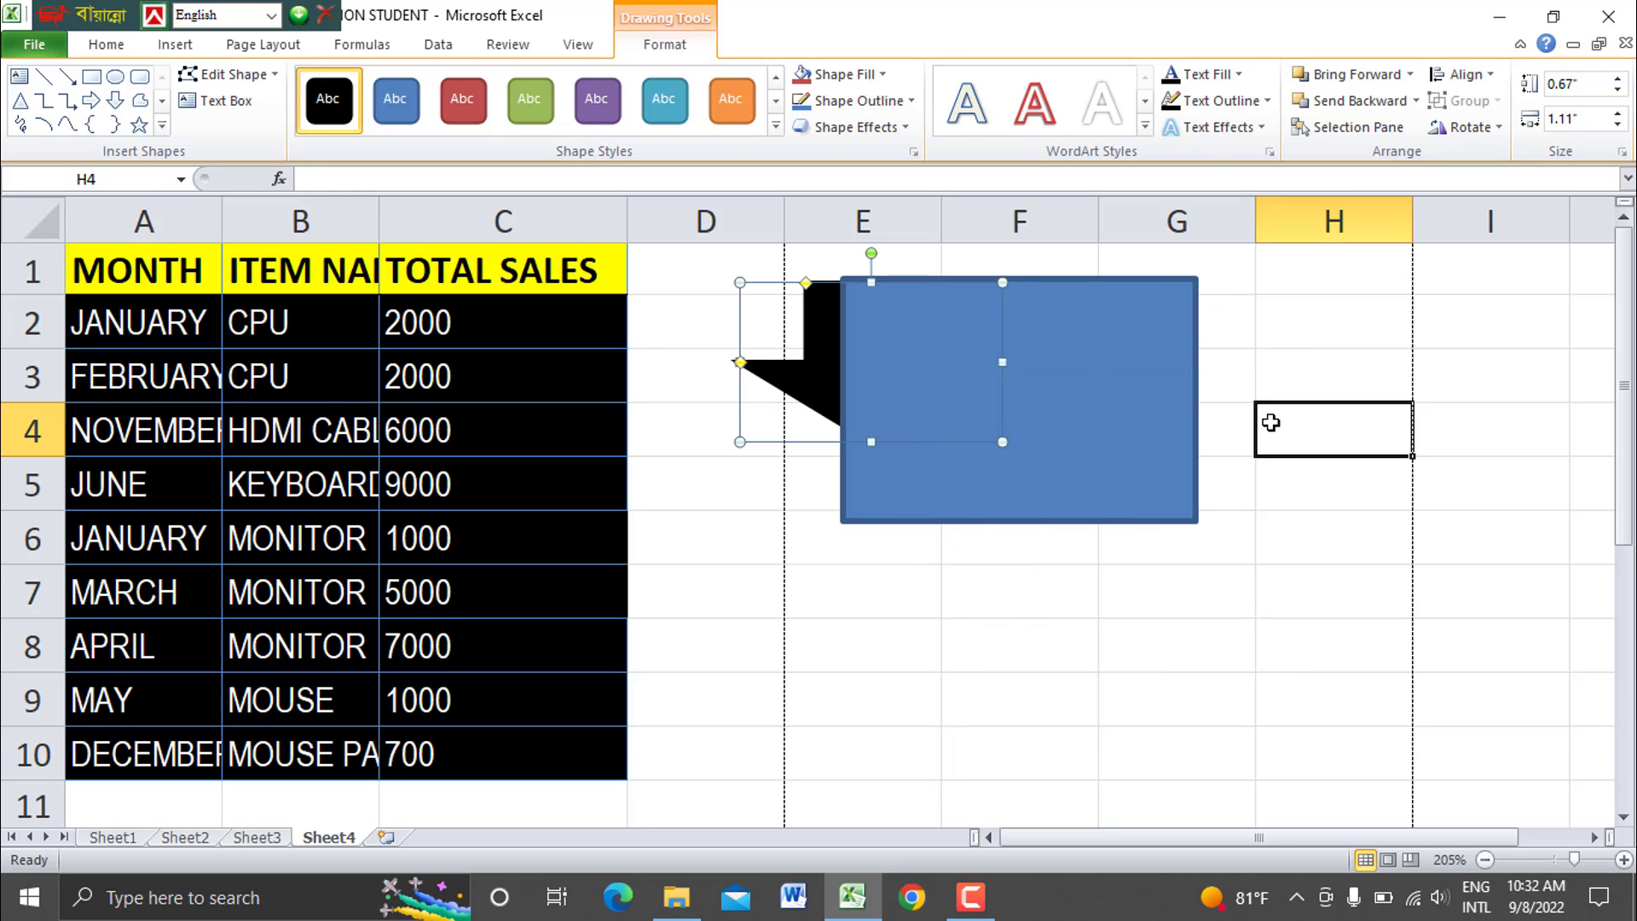
Examine the Bring Forward, Send Backward, Selection Pane and Align options for the blue rectangle.
{"action": "double_click", "coordinate": [1000, 410]}
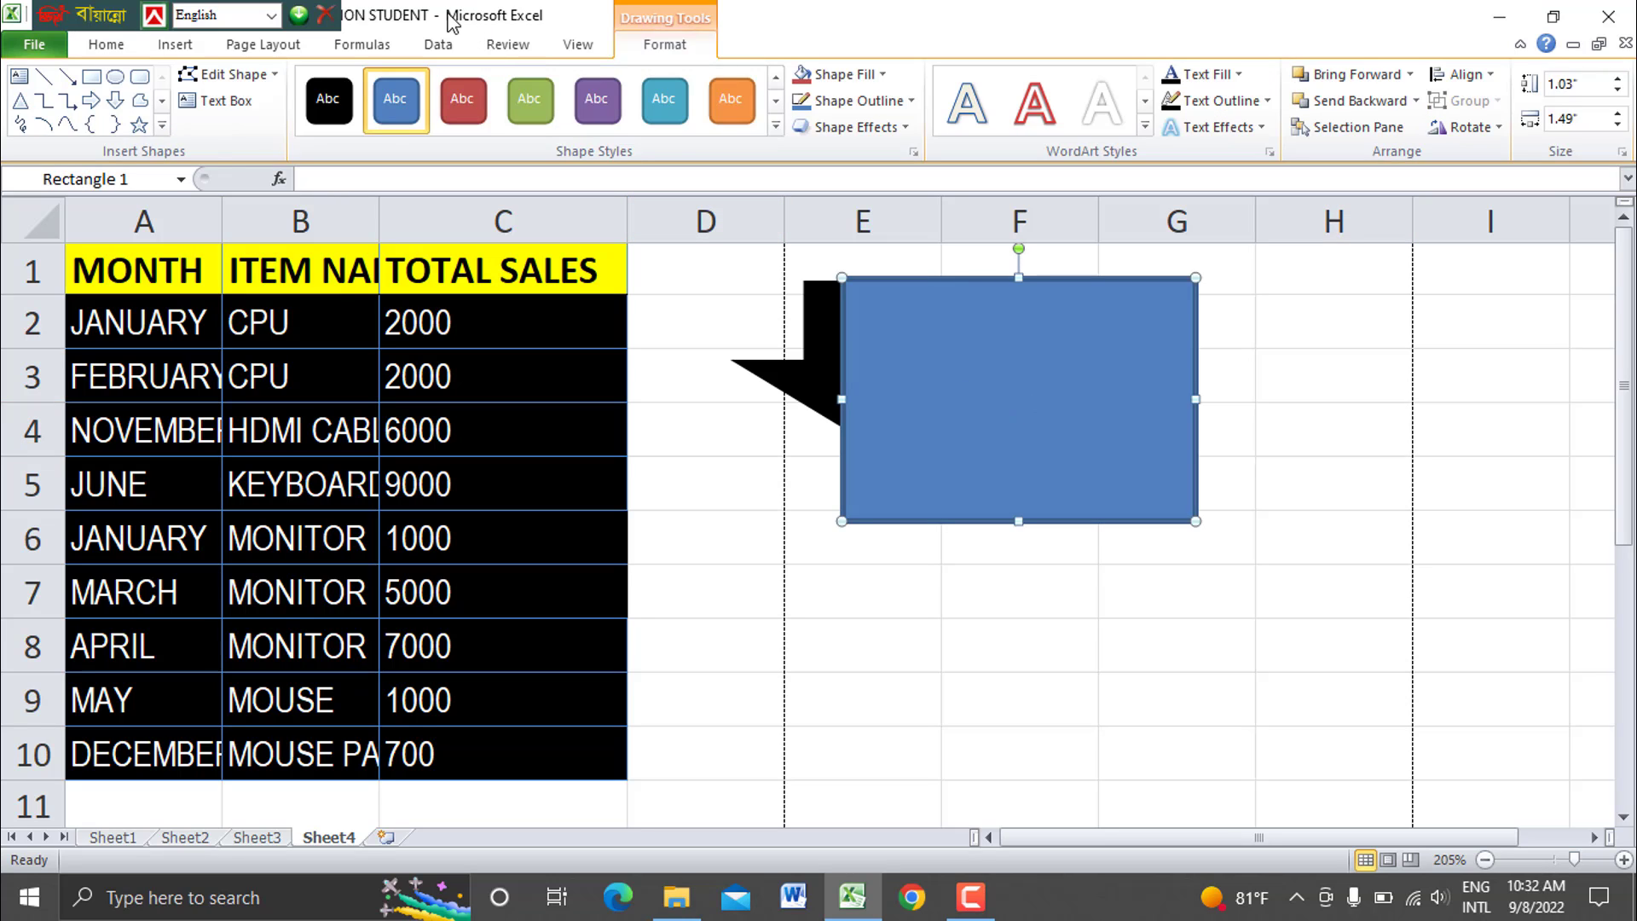
{"action": "left_click", "coordinate": [264, 44]}
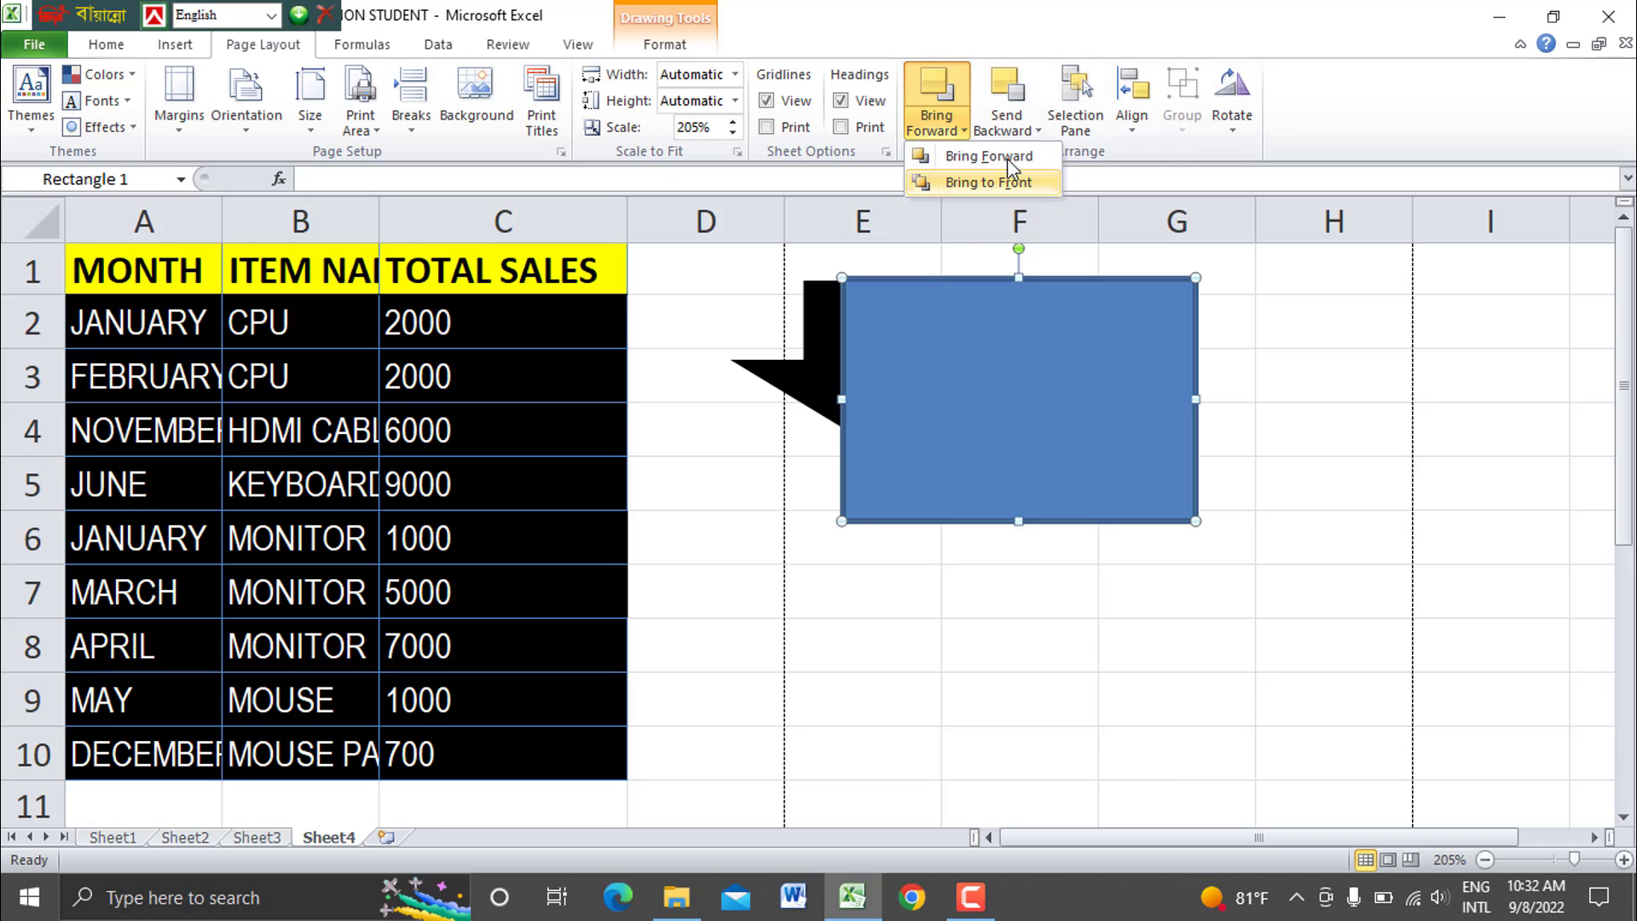
{"action": "left_click", "coordinate": [1001, 132]}
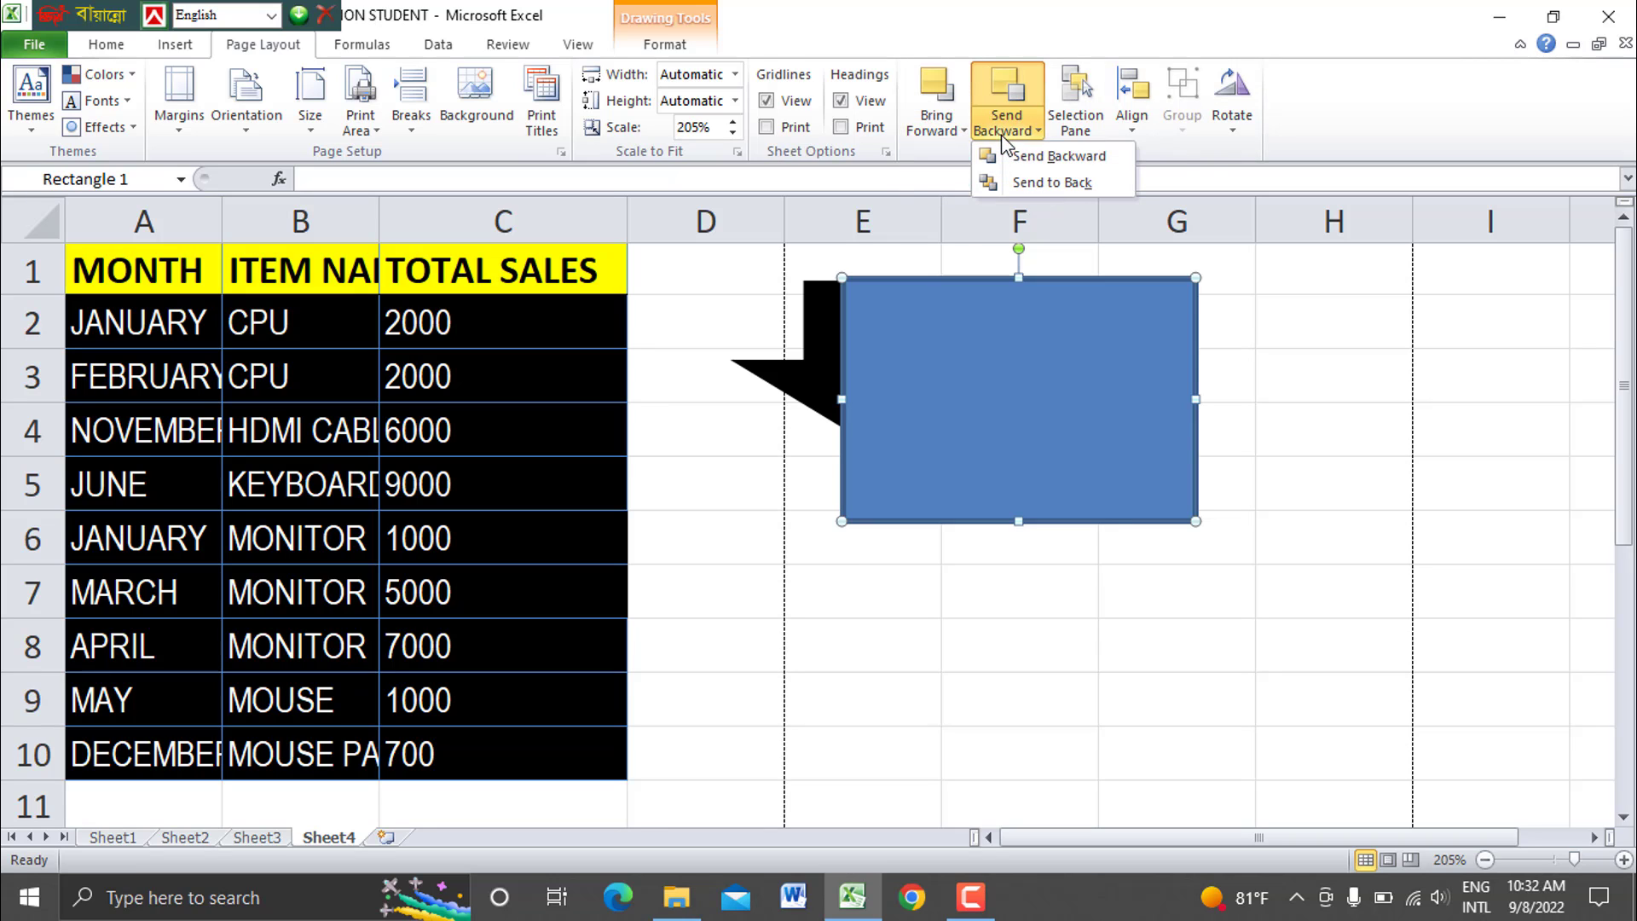
{"action": "left_click", "coordinate": [1083, 115]}
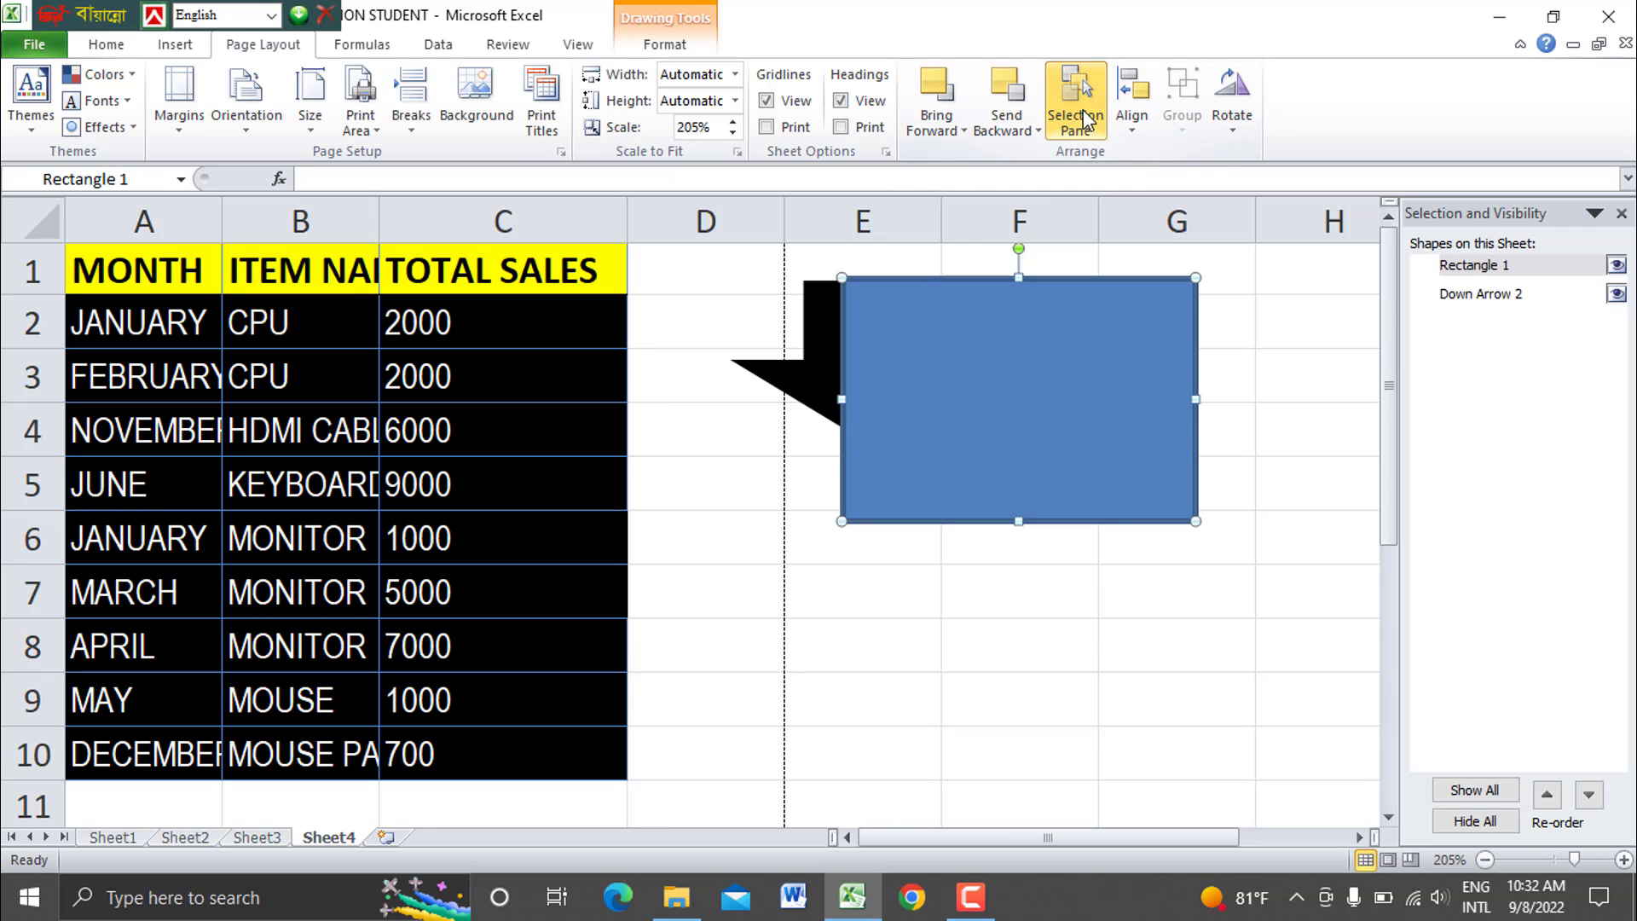
{"action": "left_click", "coordinate": [1129, 111]}
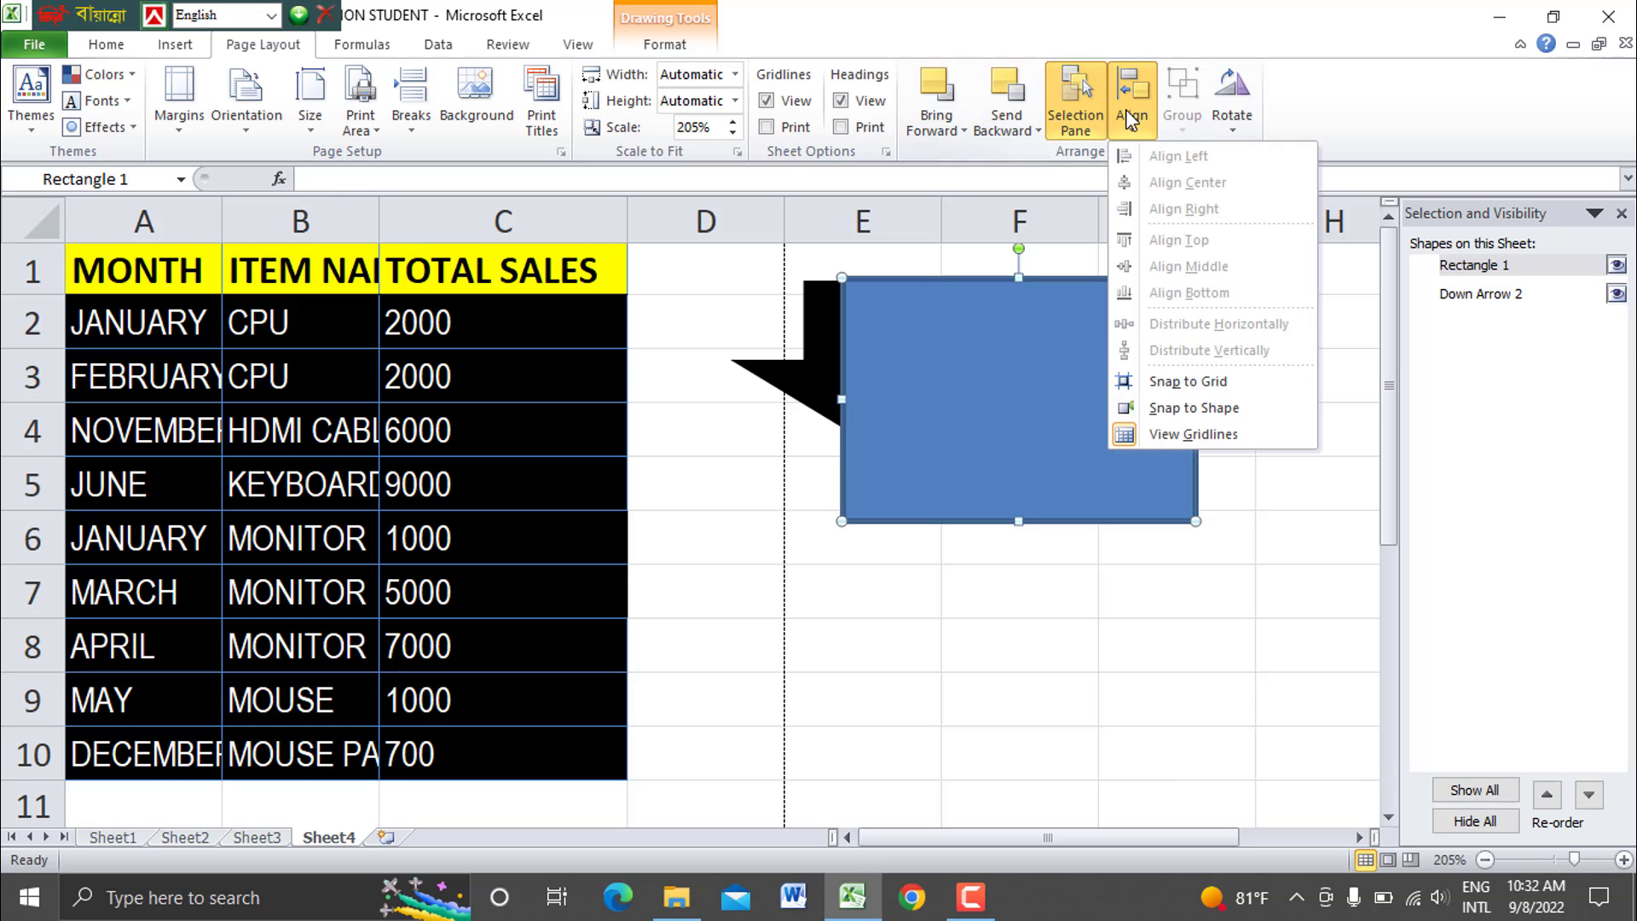
{"action": "left_click", "coordinate": [1009, 338]}
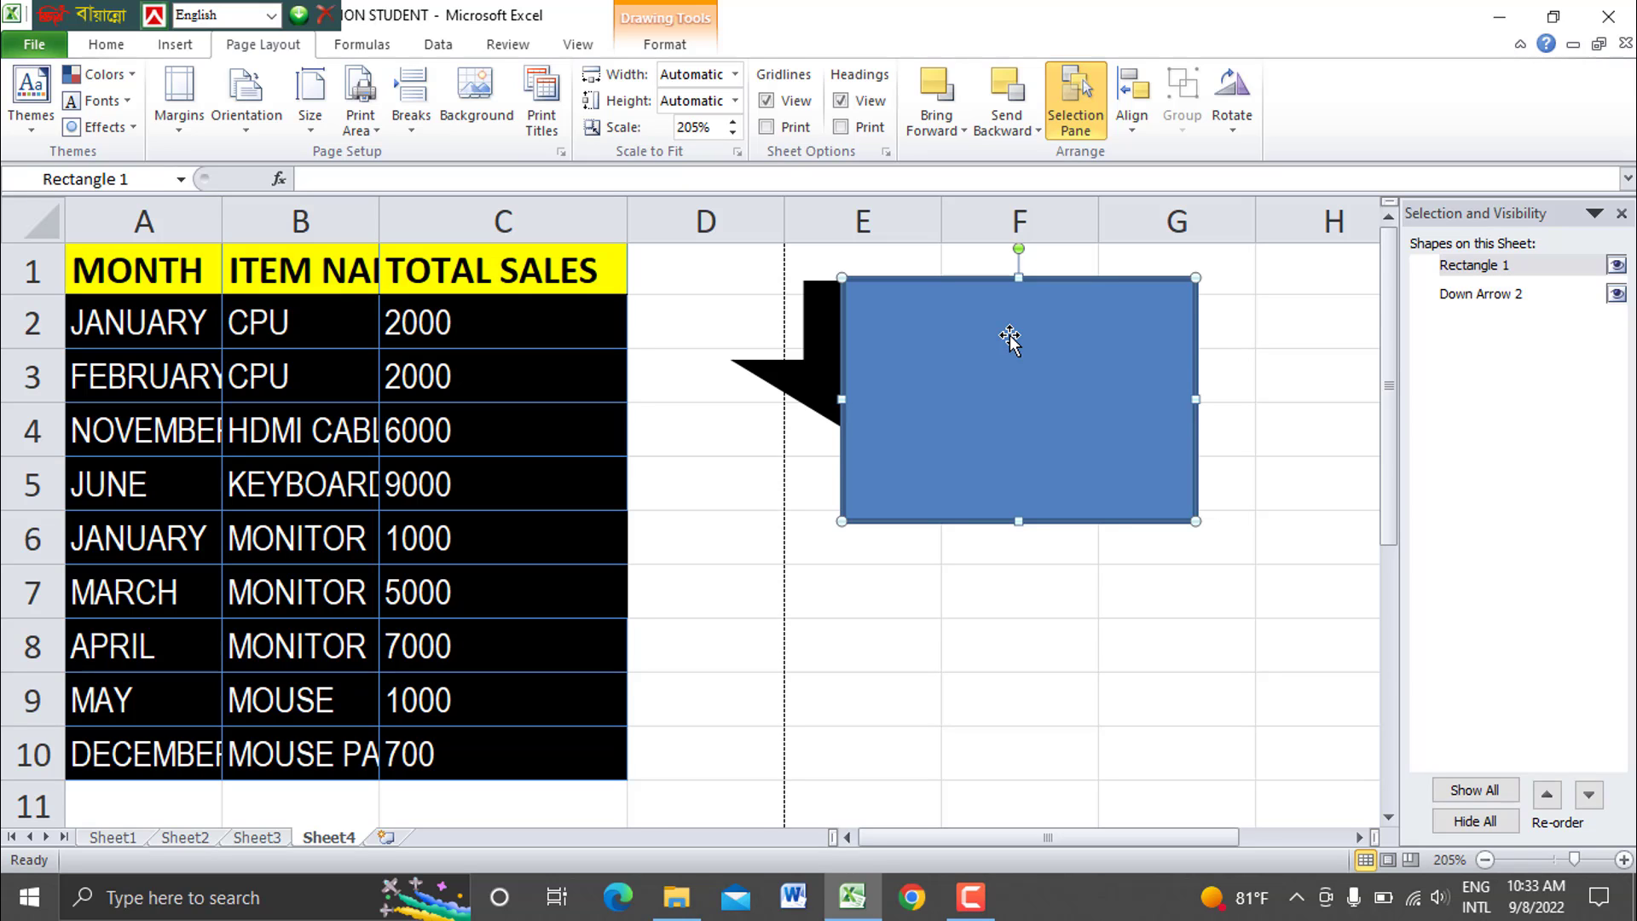
{"action": "left_click", "coordinate": [971, 897]}
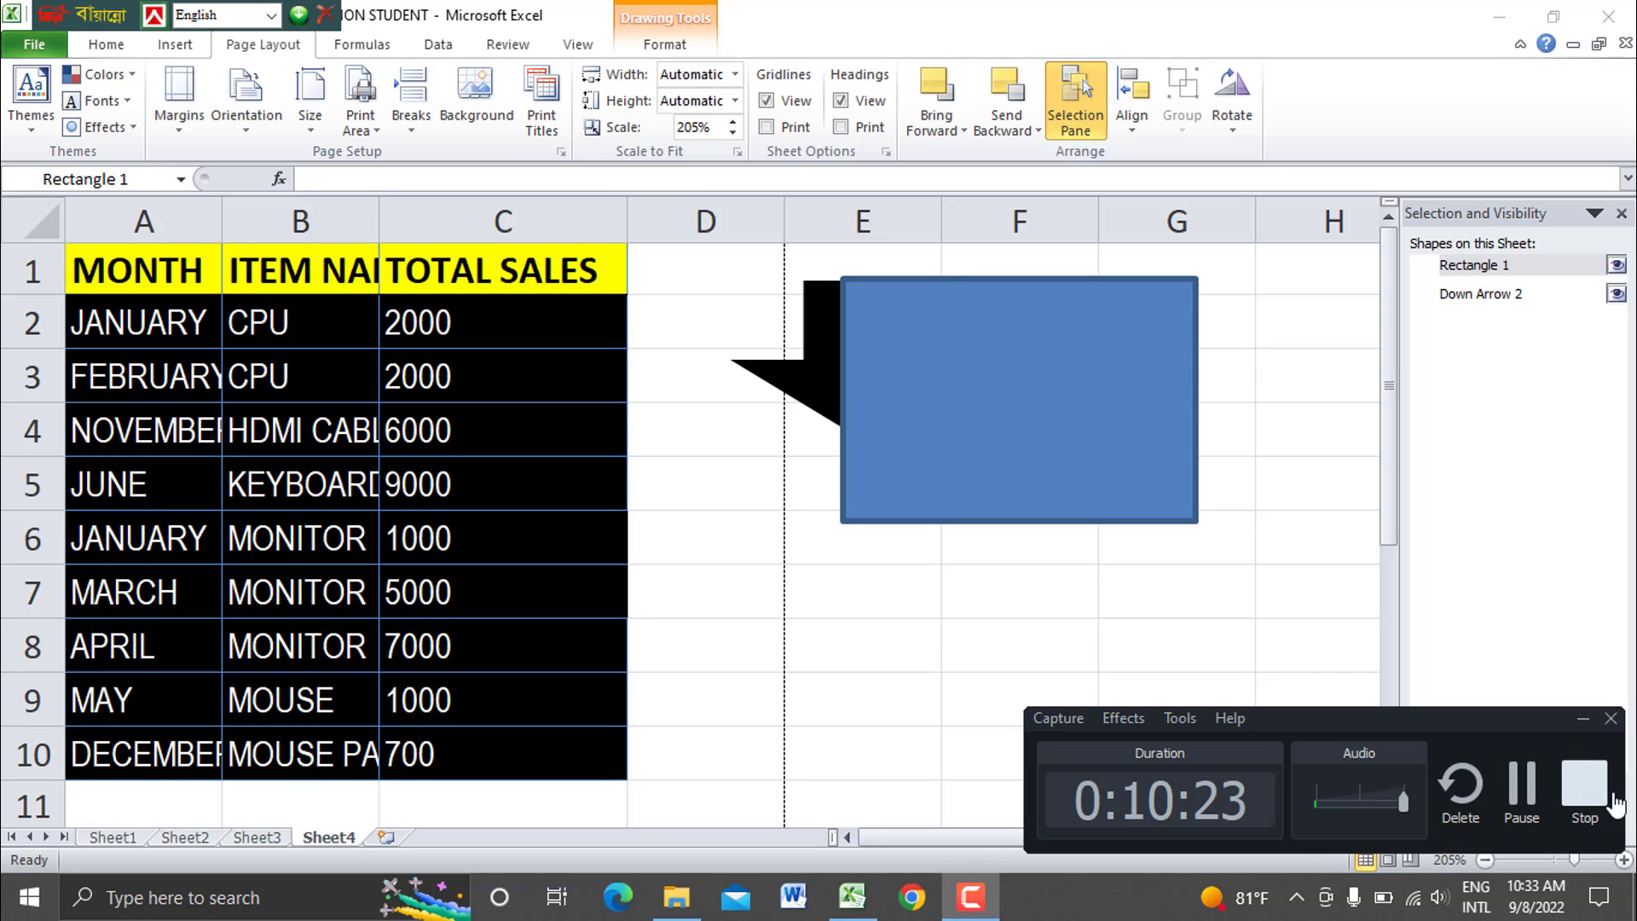